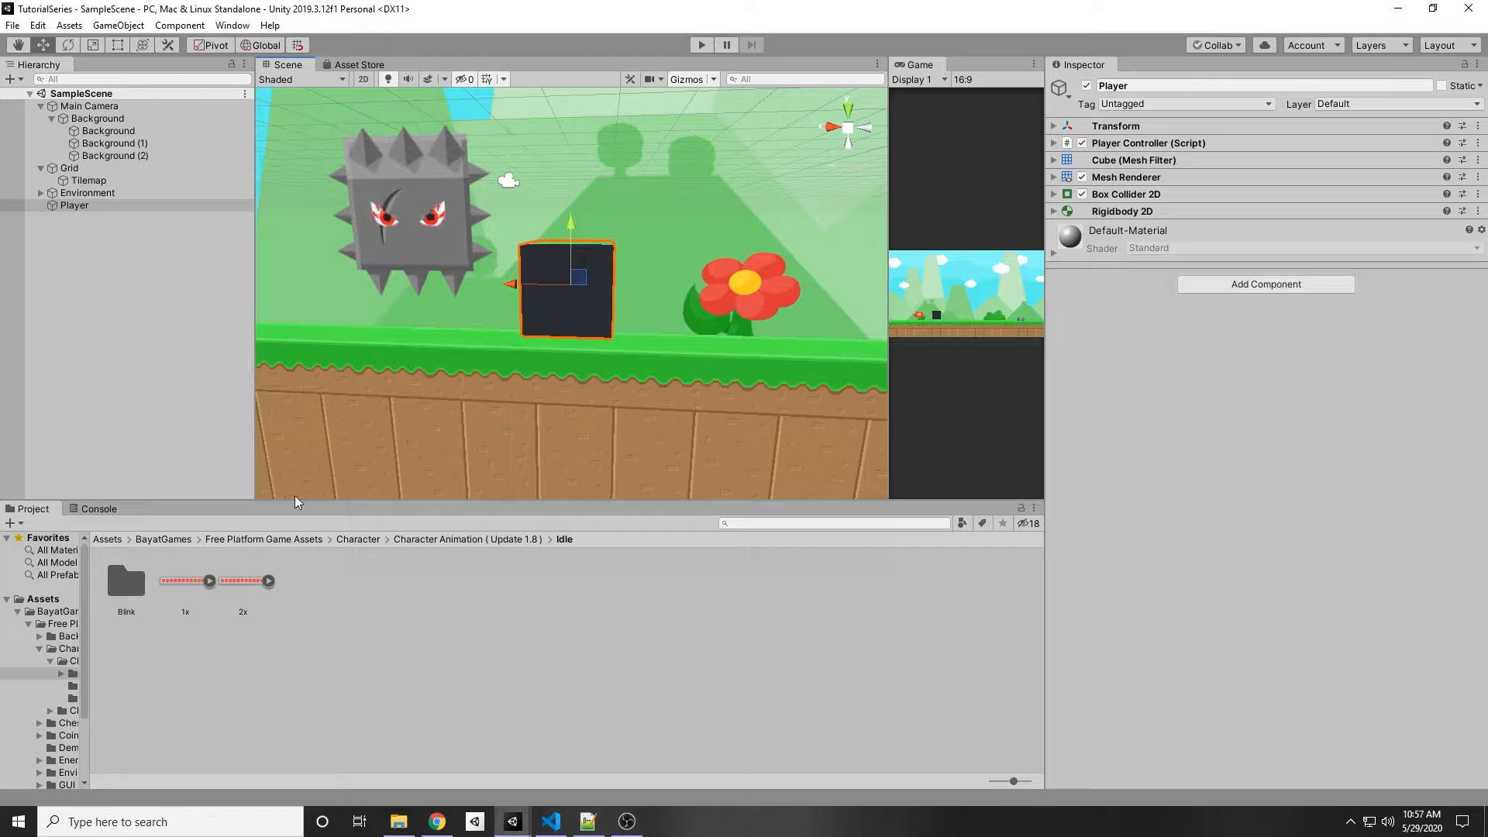
Step: Navigate into the Character Animation (Update 1.8) Idle folder and select the 1x sprite sheet
{"action": "left_click", "coordinate": [279, 540]}
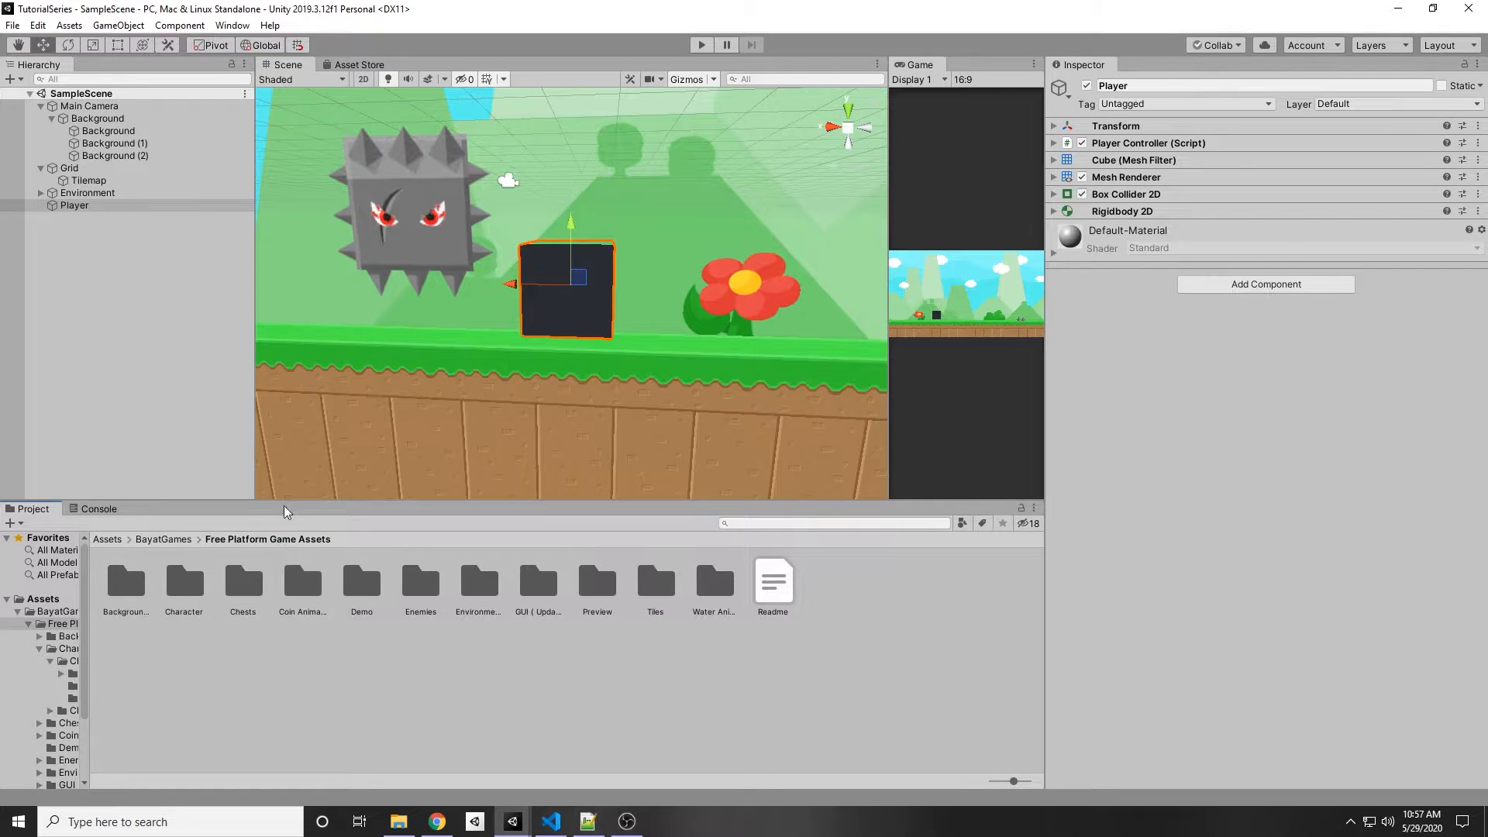
{"action": "double_click", "coordinate": [186, 582]}
{"action": "left_click", "coordinate": [124, 587]}
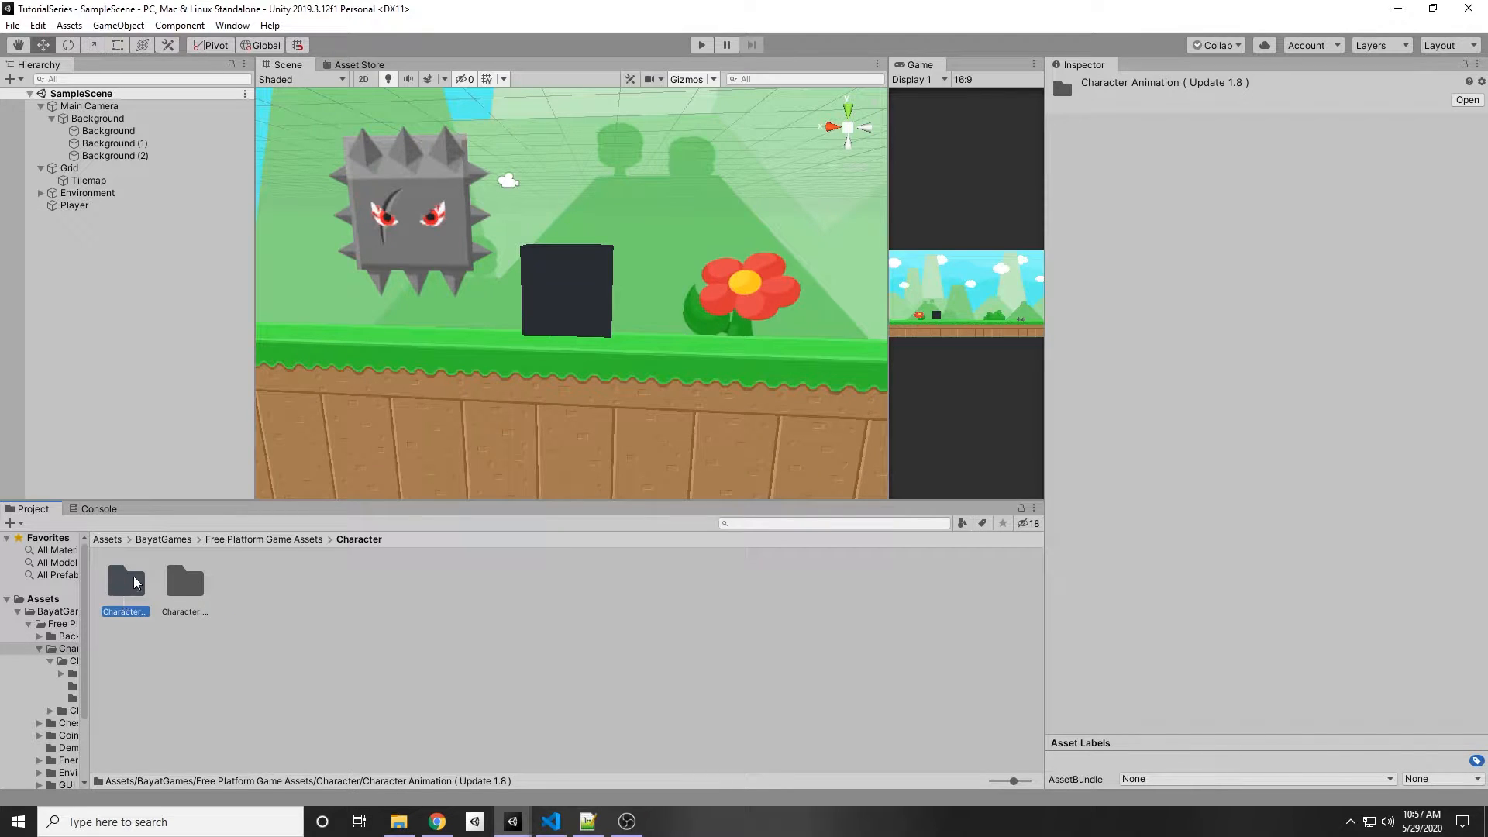
{"action": "double_click", "coordinate": [127, 590]}
{"action": "double_click", "coordinate": [117, 583]}
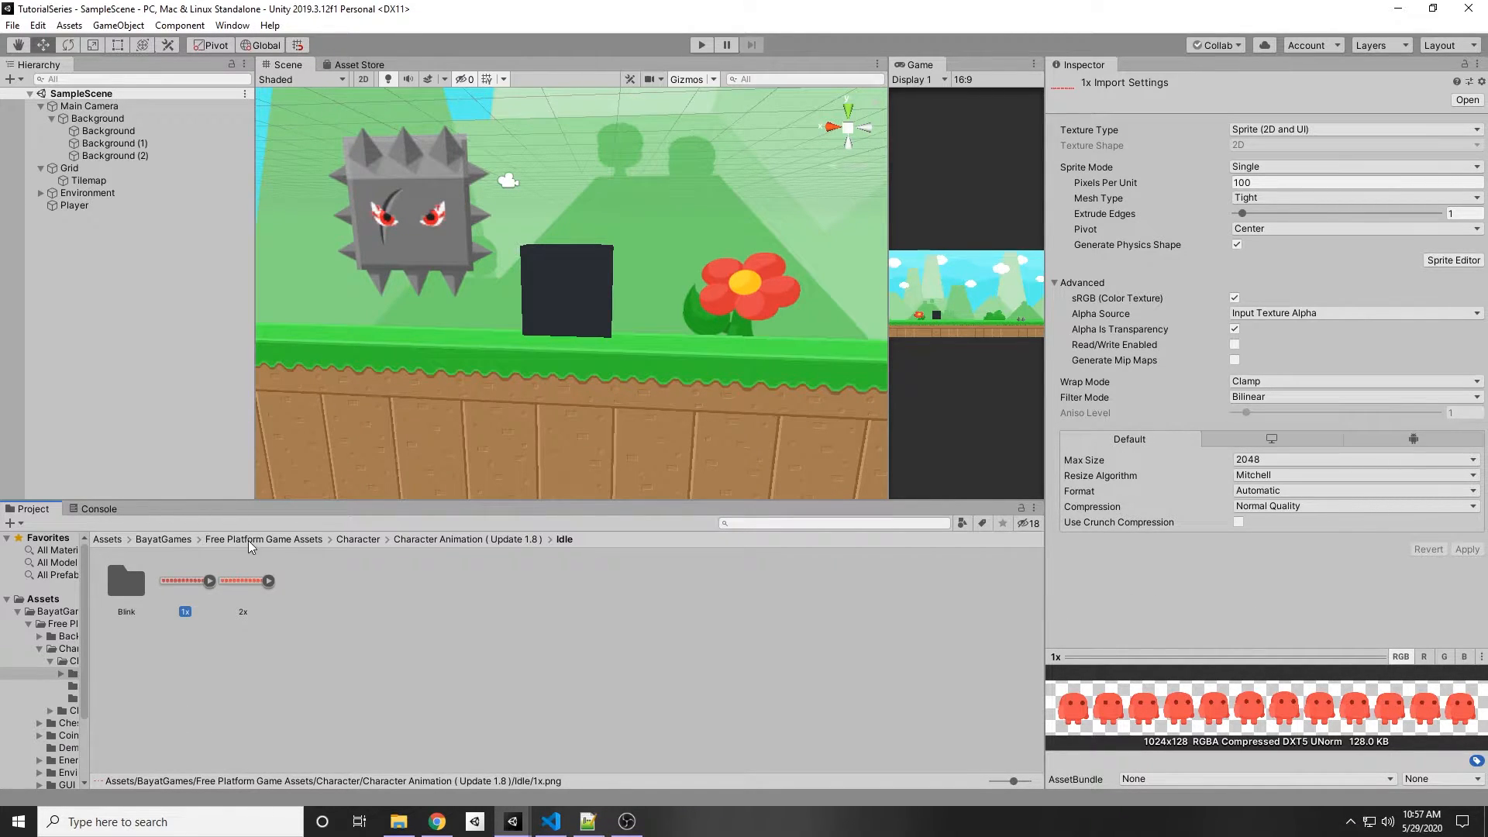
{"action": "left_click", "coordinate": [209, 581]}
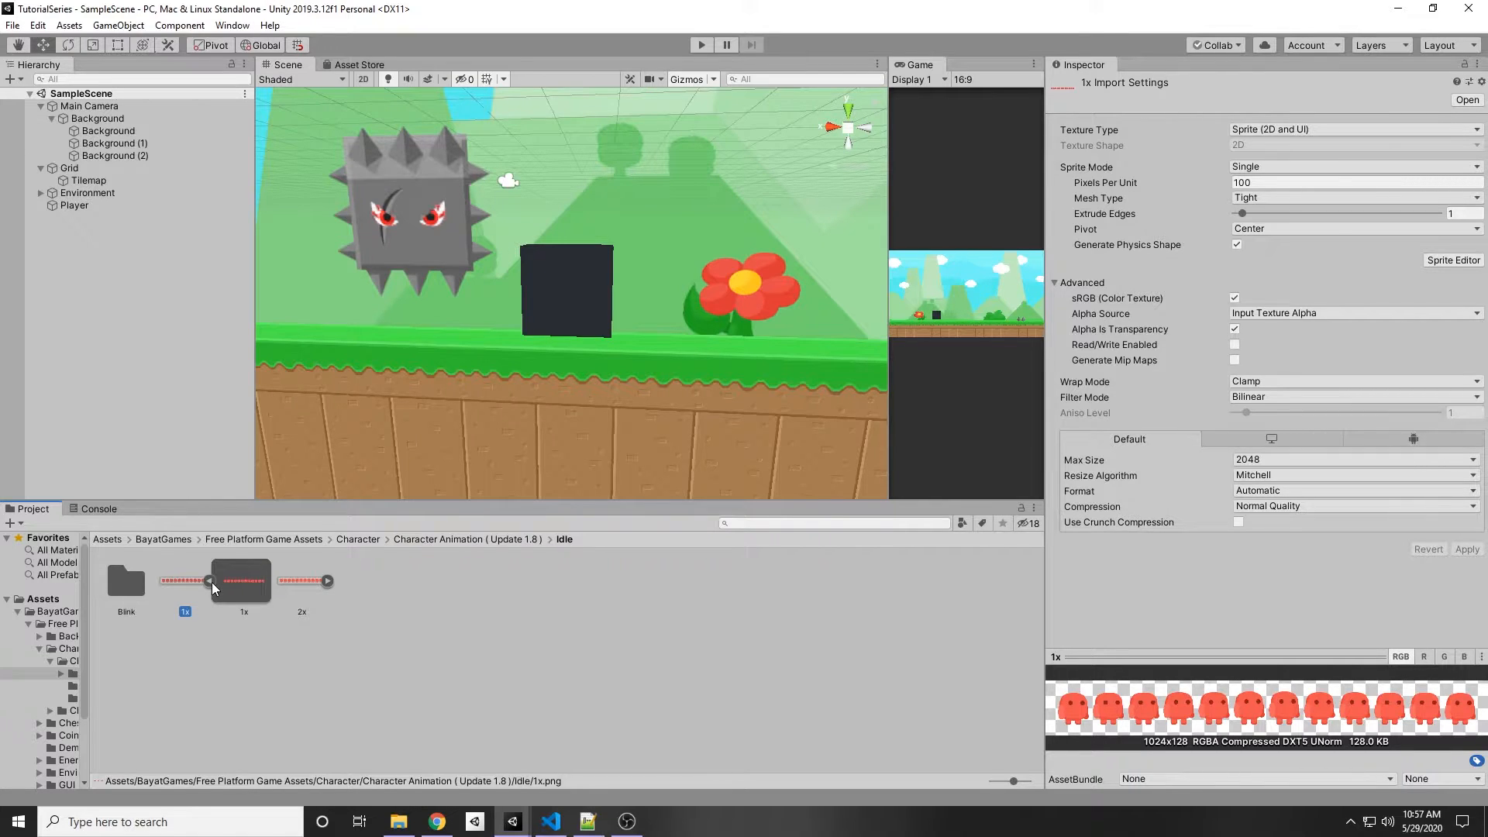
{"action": "left_click", "coordinate": [207, 581]}
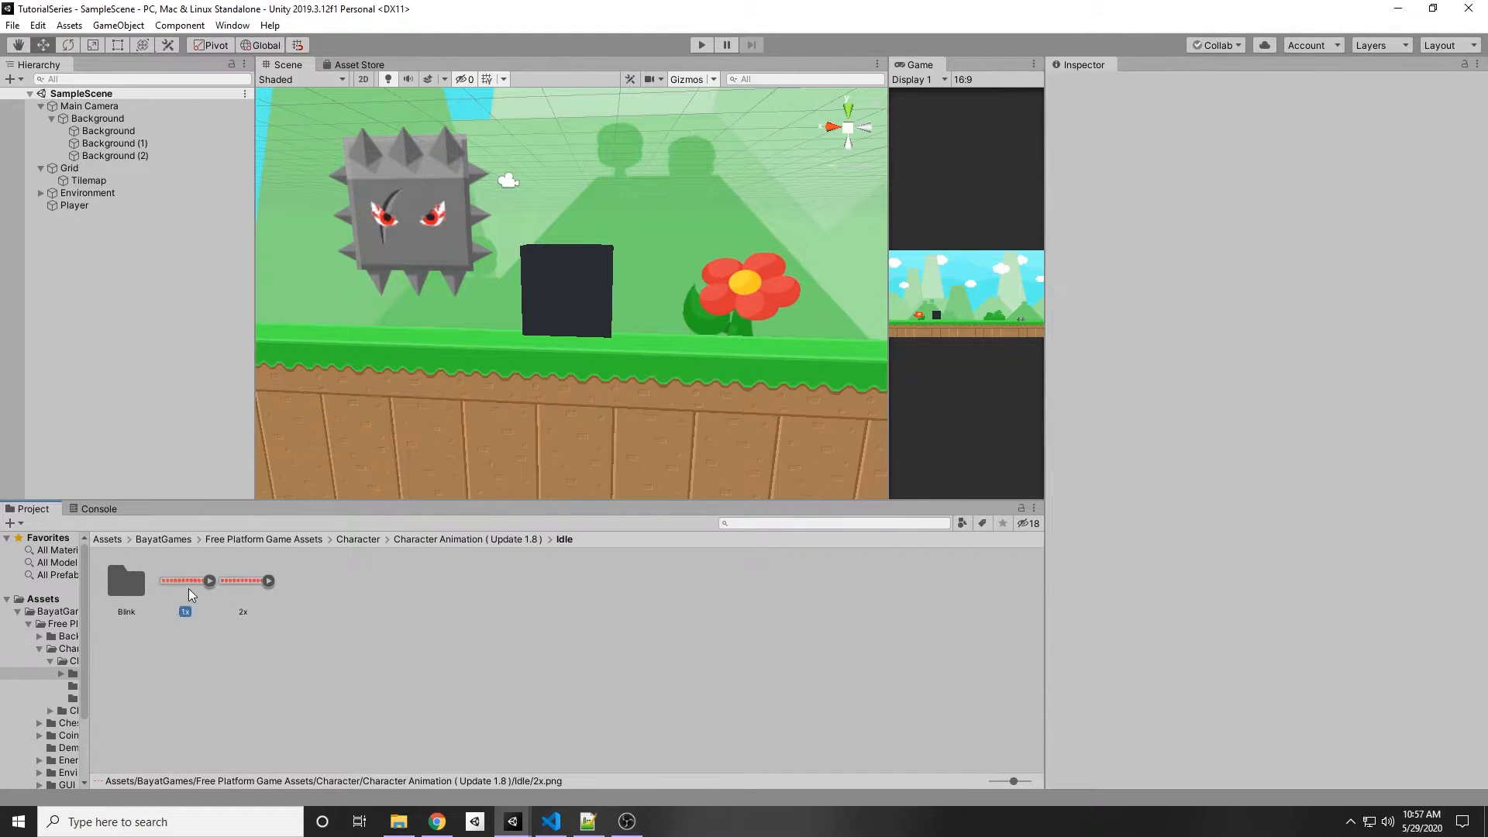
{"action": "left_click", "coordinate": [199, 673]}
{"action": "left_click", "coordinate": [184, 593]}
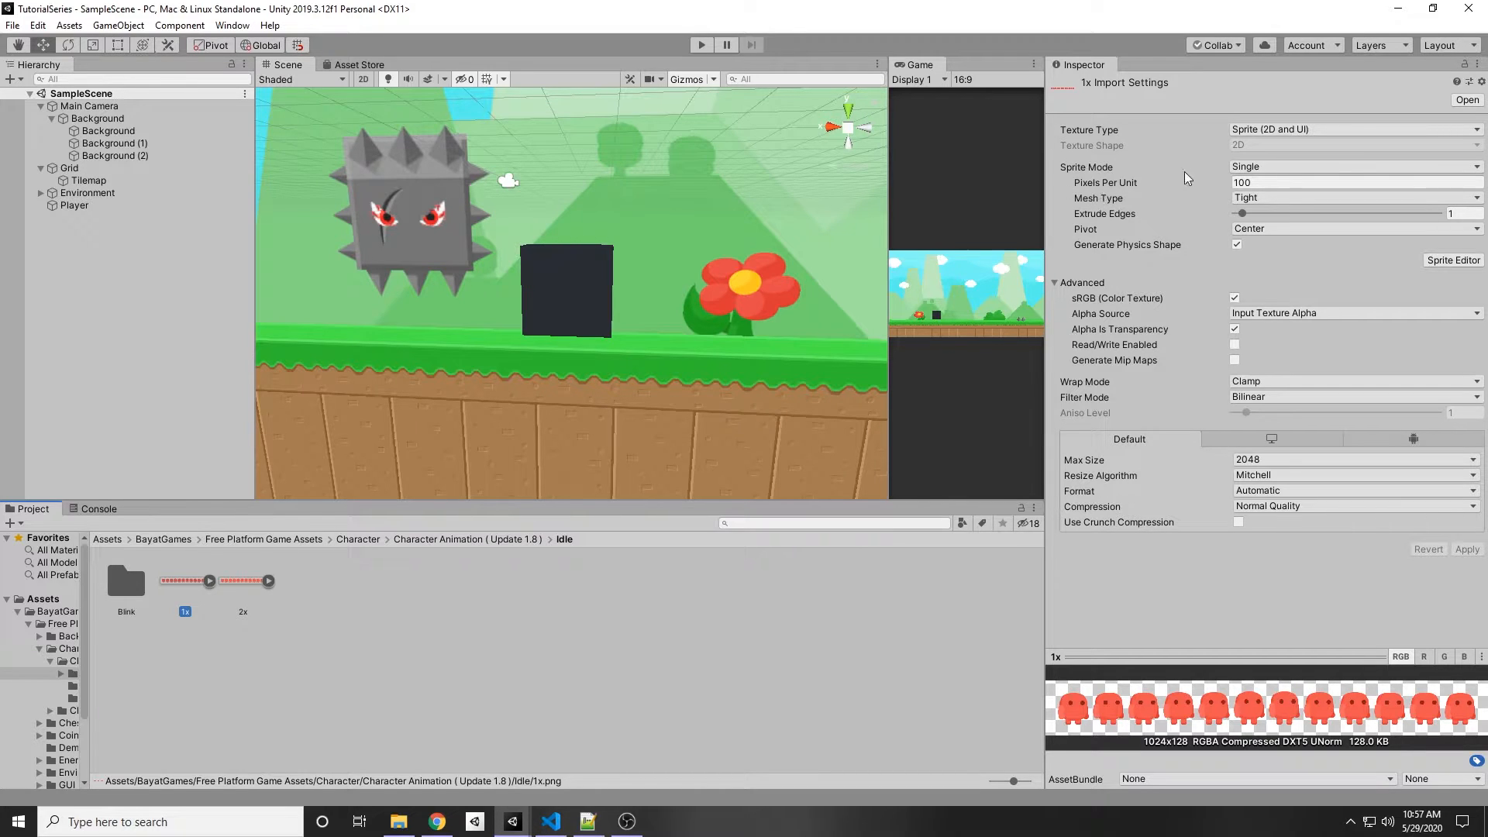
Step: Set the 1x sheet's Sprite Mode to Multiple, apply the import settings, and open the Sprite Editor
{"action": "left_click", "coordinate": [1302, 167]}
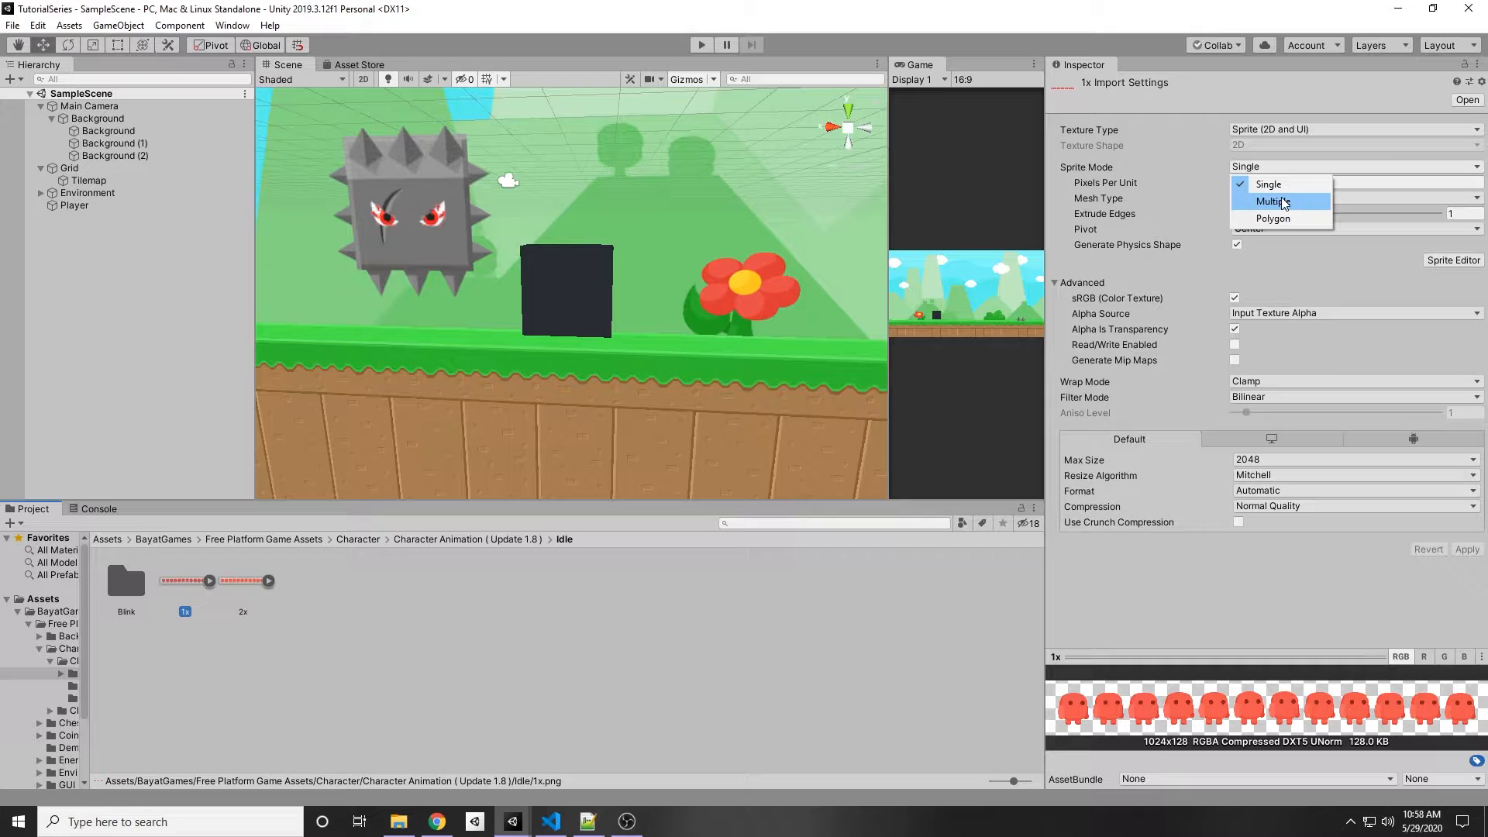
{"action": "left_click", "coordinate": [1283, 202]}
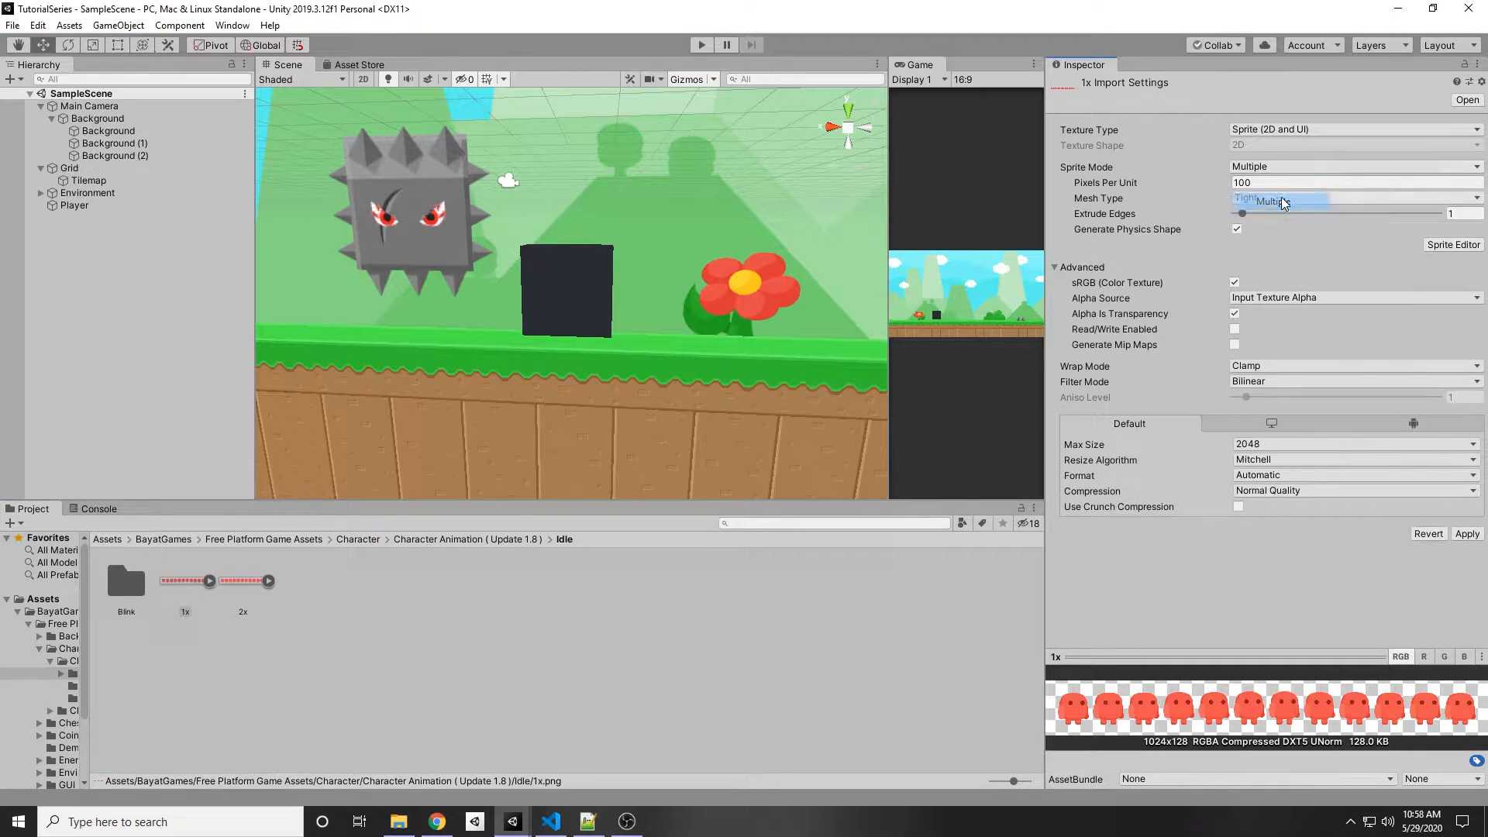
{"action": "left_click", "coordinate": [1455, 246]}
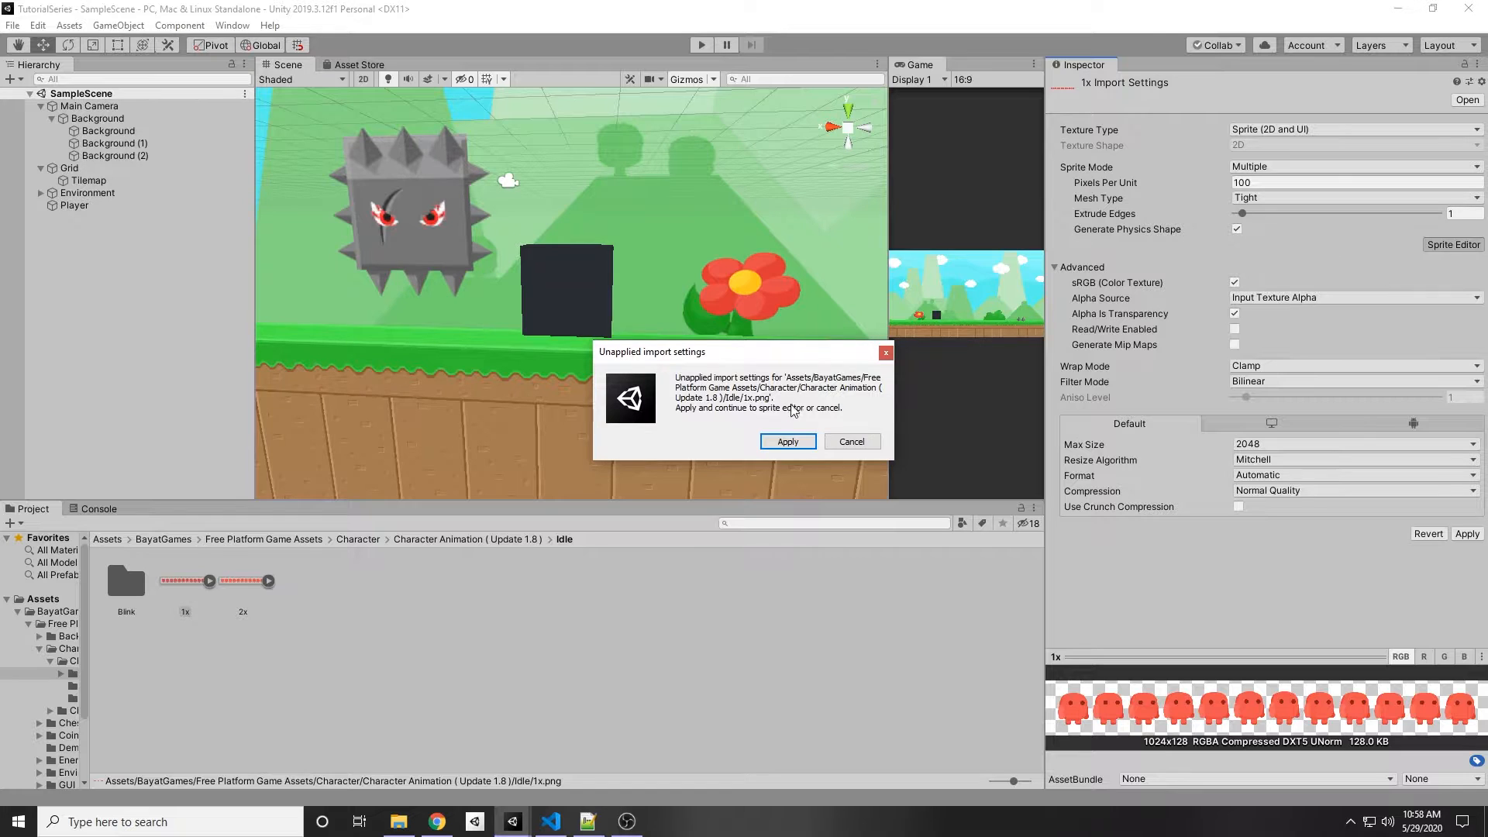
{"action": "left_click", "coordinate": [788, 442]}
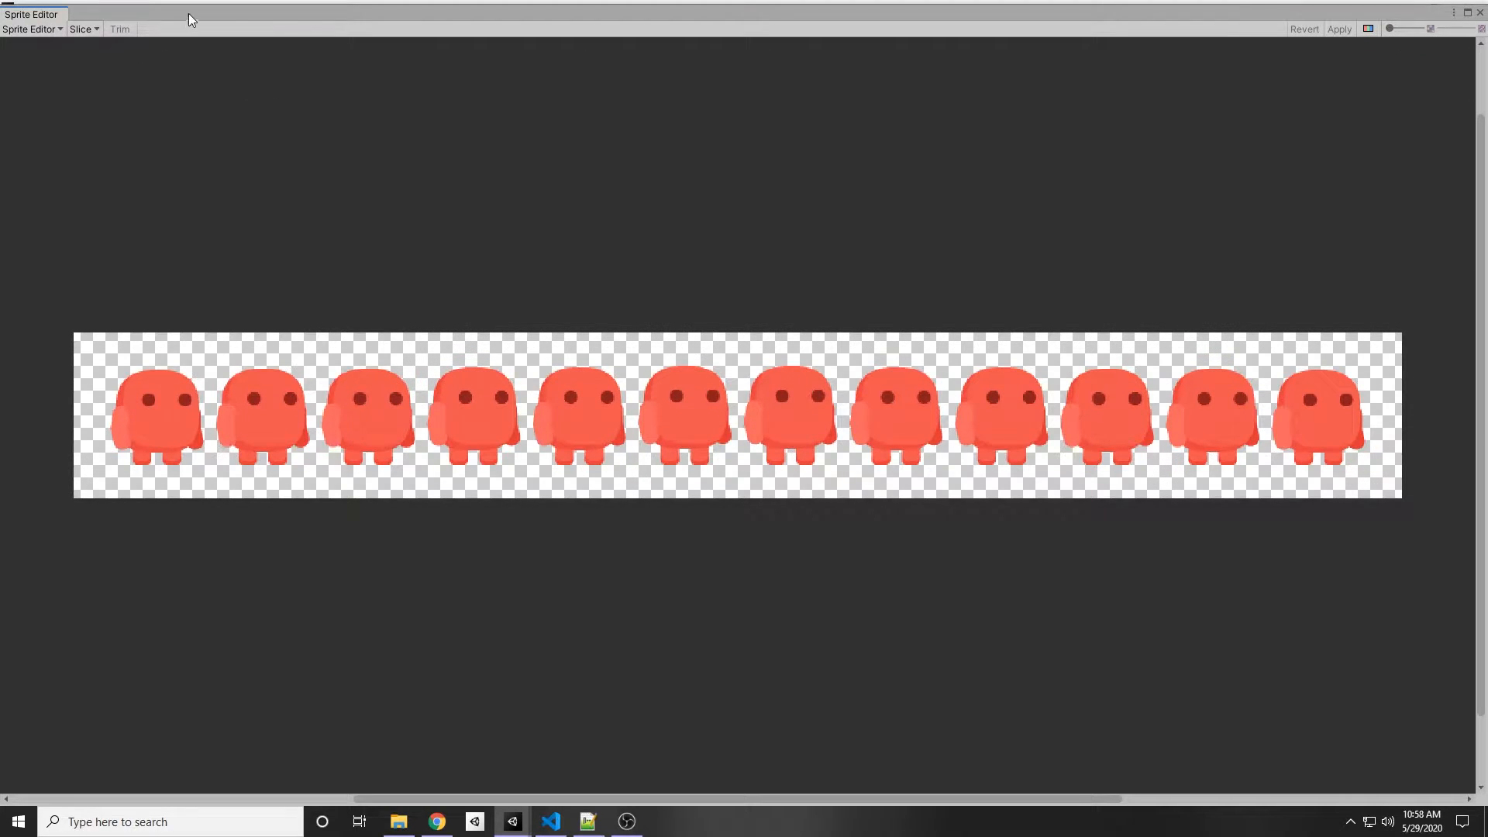
Step: Slice the idle sprite sheet automatically into separate frames
{"action": "mouse_move", "coordinate": [215, 3]}
{"action": "left_mouse_down"}
{"action": "mouse_move", "coordinate": [227, 62]}
{"action": "mouse_move", "coordinate": [231, 10]}
{"action": "mouse_move", "coordinate": [216, 8]}
{"action": "left_mouse_up"}
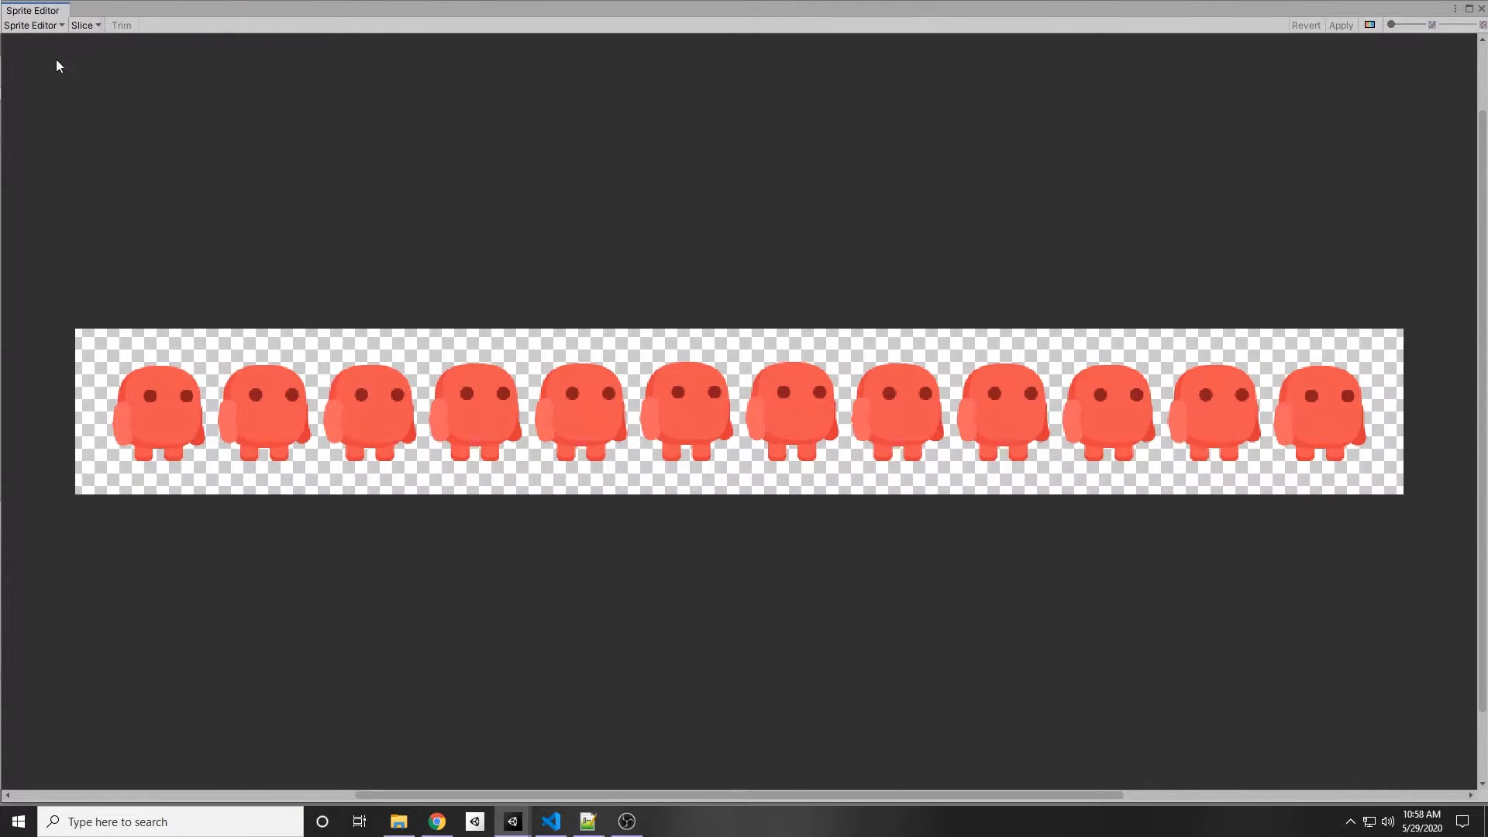
{"action": "left_click", "coordinate": [96, 28]}
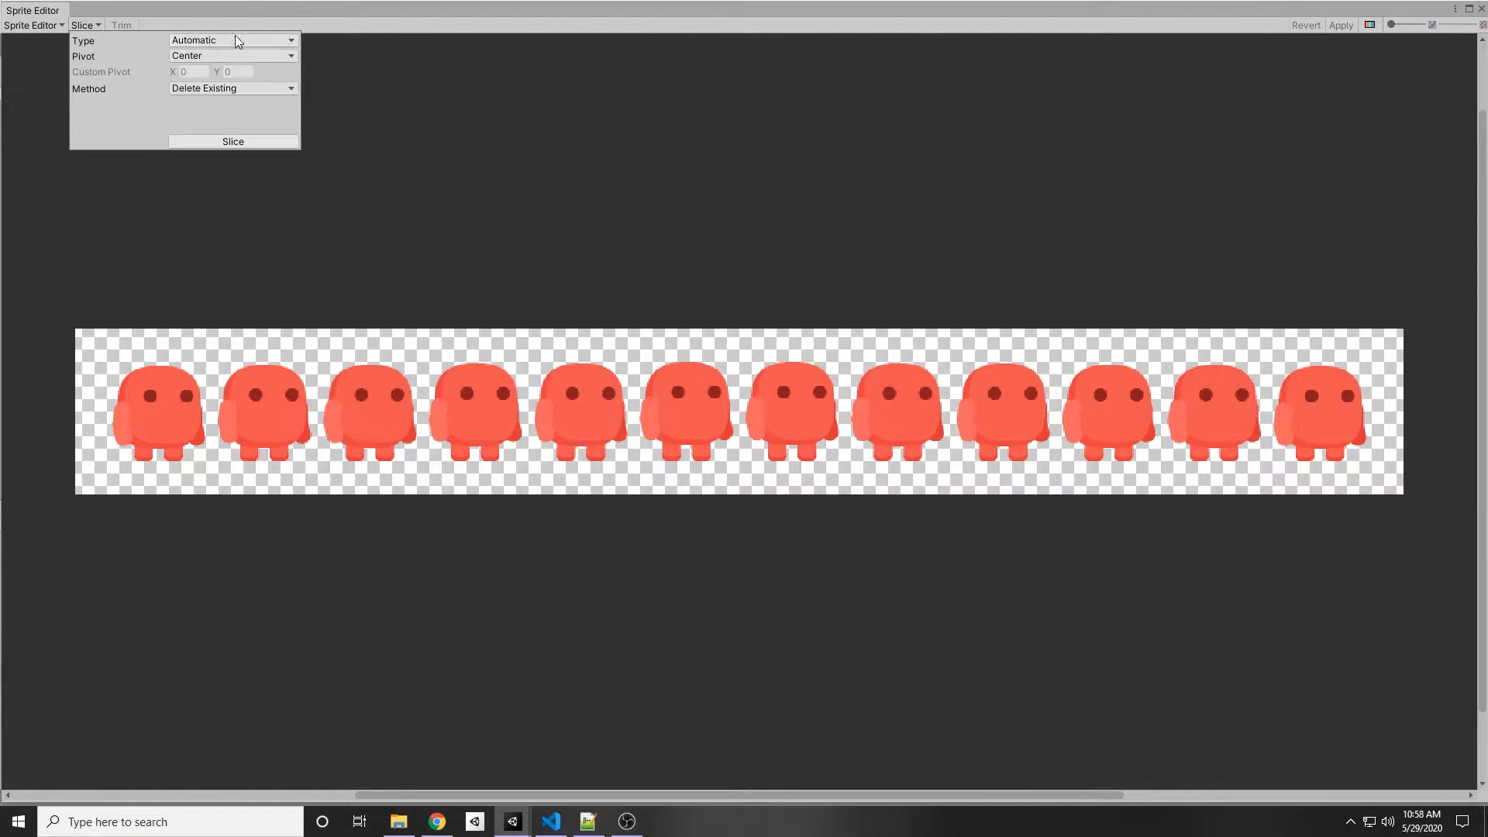
{"action": "left_click", "coordinate": [231, 143]}
Step: Inspect the individual sliced frames of the sprite sheet one by one
{"action": "left_click", "coordinate": [214, 412]}
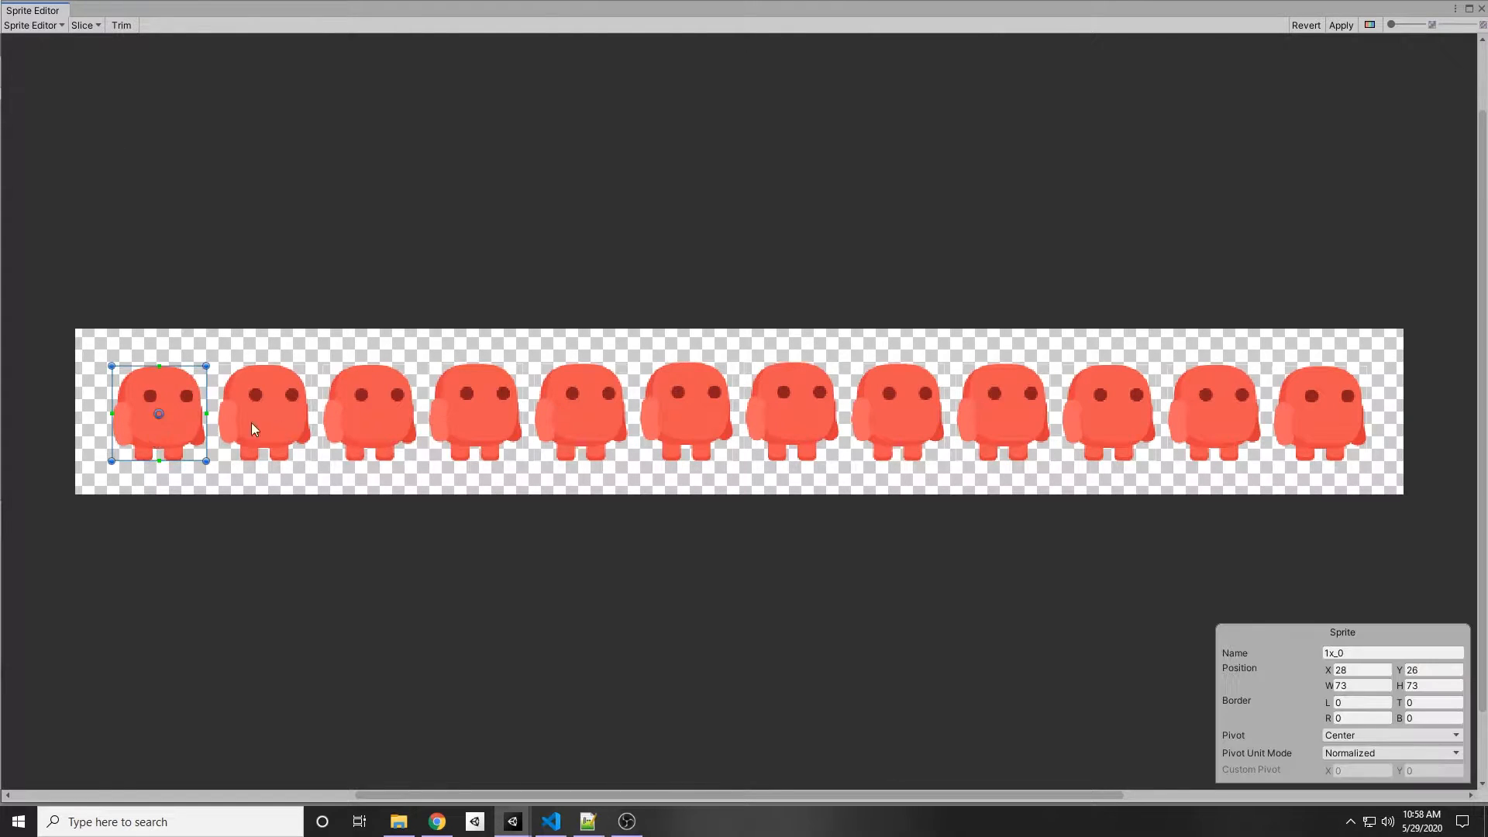
{"action": "left_click", "coordinate": [266, 423]}
{"action": "left_click", "coordinate": [375, 419]}
{"action": "left_click", "coordinate": [475, 412]}
{"action": "left_click", "coordinate": [606, 413]}
{"action": "left_click", "coordinate": [740, 396]}
{"action": "left_click", "coordinate": [685, 395]}
{"action": "left_click", "coordinate": [584, 389]}
{"action": "left_click", "coordinate": [711, 392]}
{"action": "left_click", "coordinate": [827, 385]}
{"action": "left_click", "coordinate": [914, 381]}
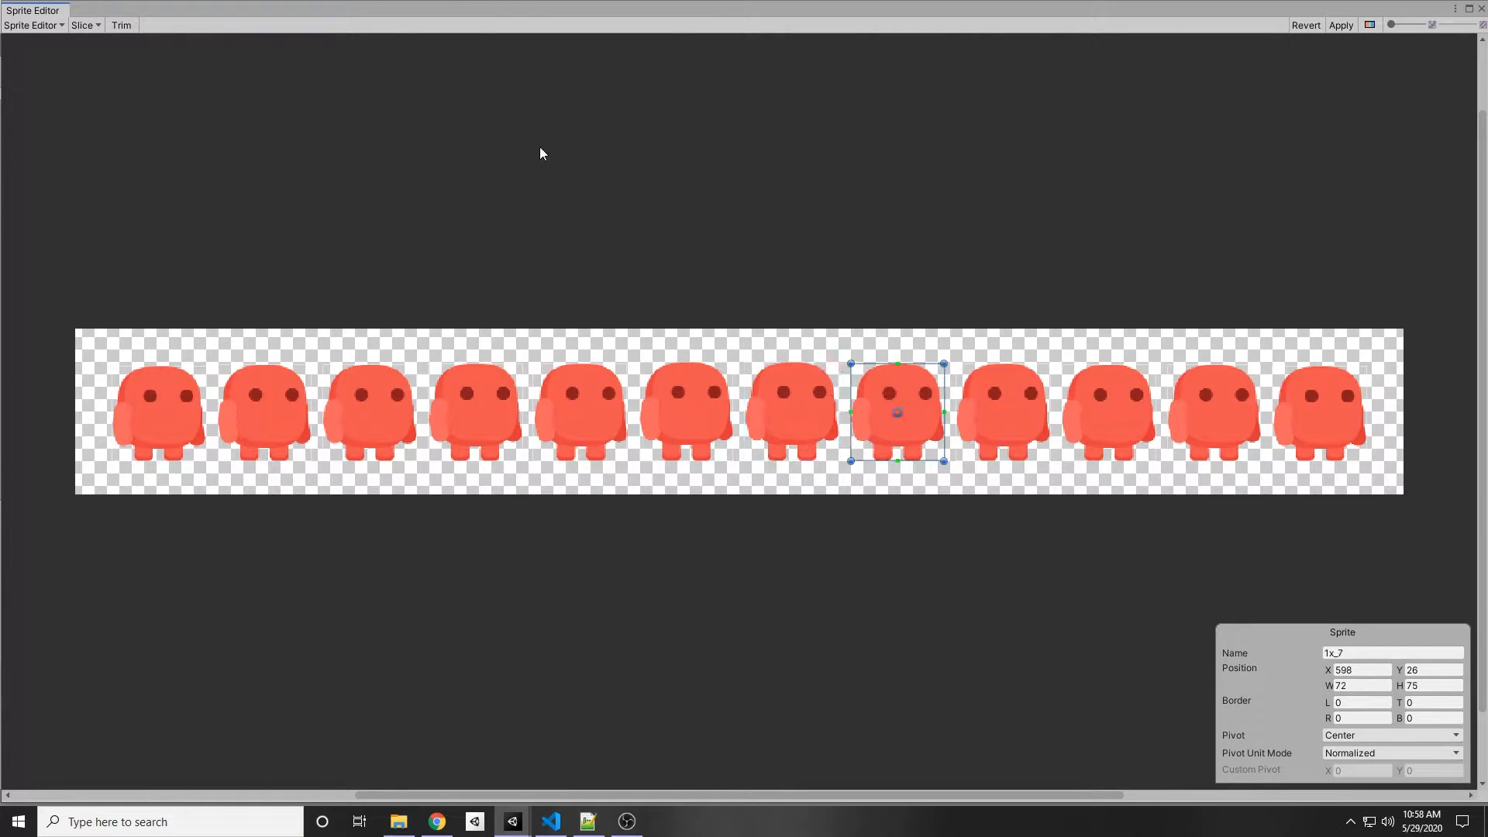
Step: Switch the slice type to Grid By Cell Size and review the pixel size and padding fields without slicing
{"action": "left_click", "coordinate": [97, 48]}
{"action": "left_click", "coordinate": [85, 25]}
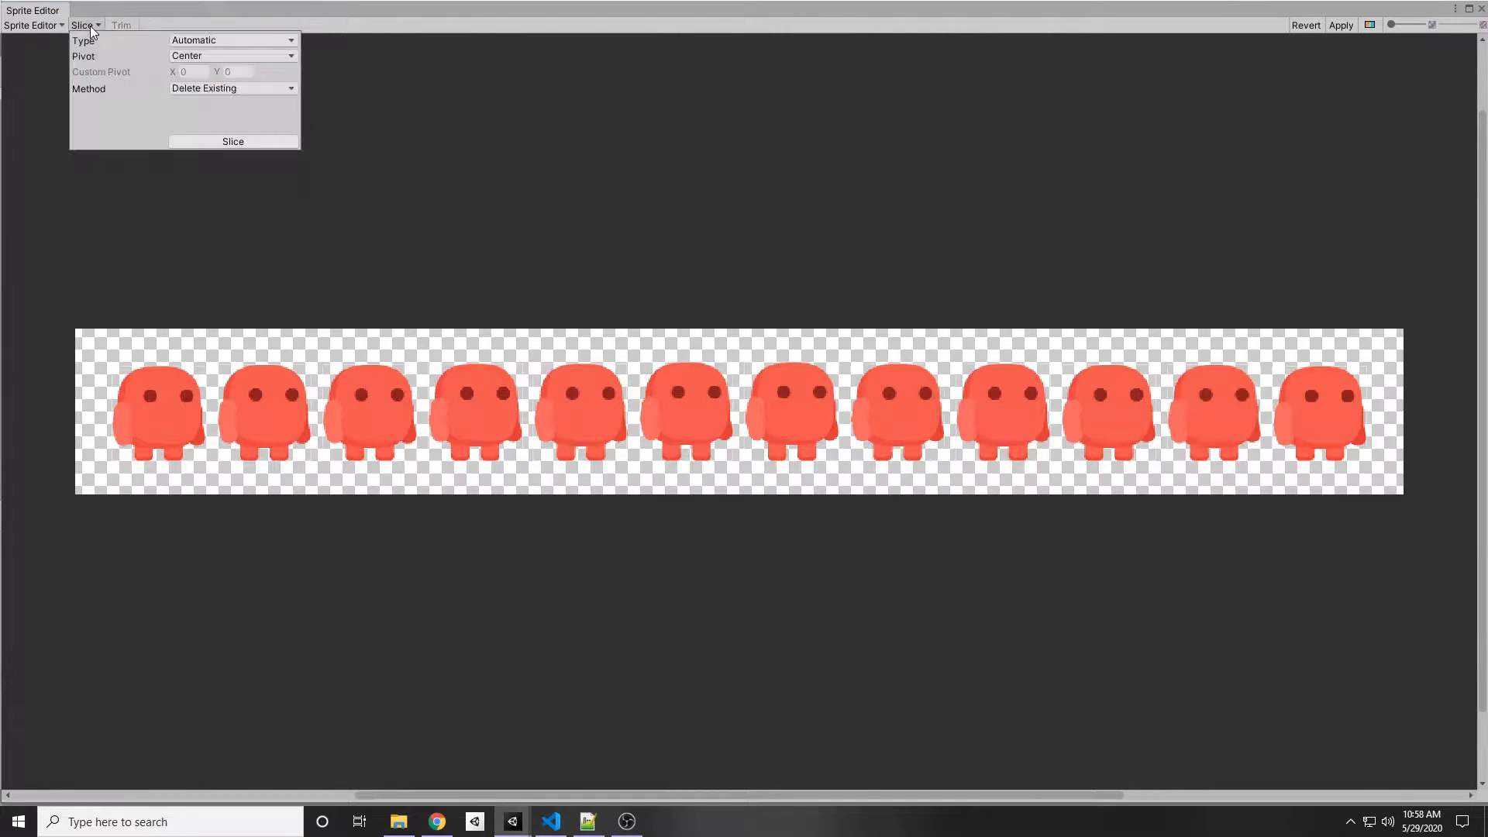
{"action": "left_click", "coordinate": [233, 41]}
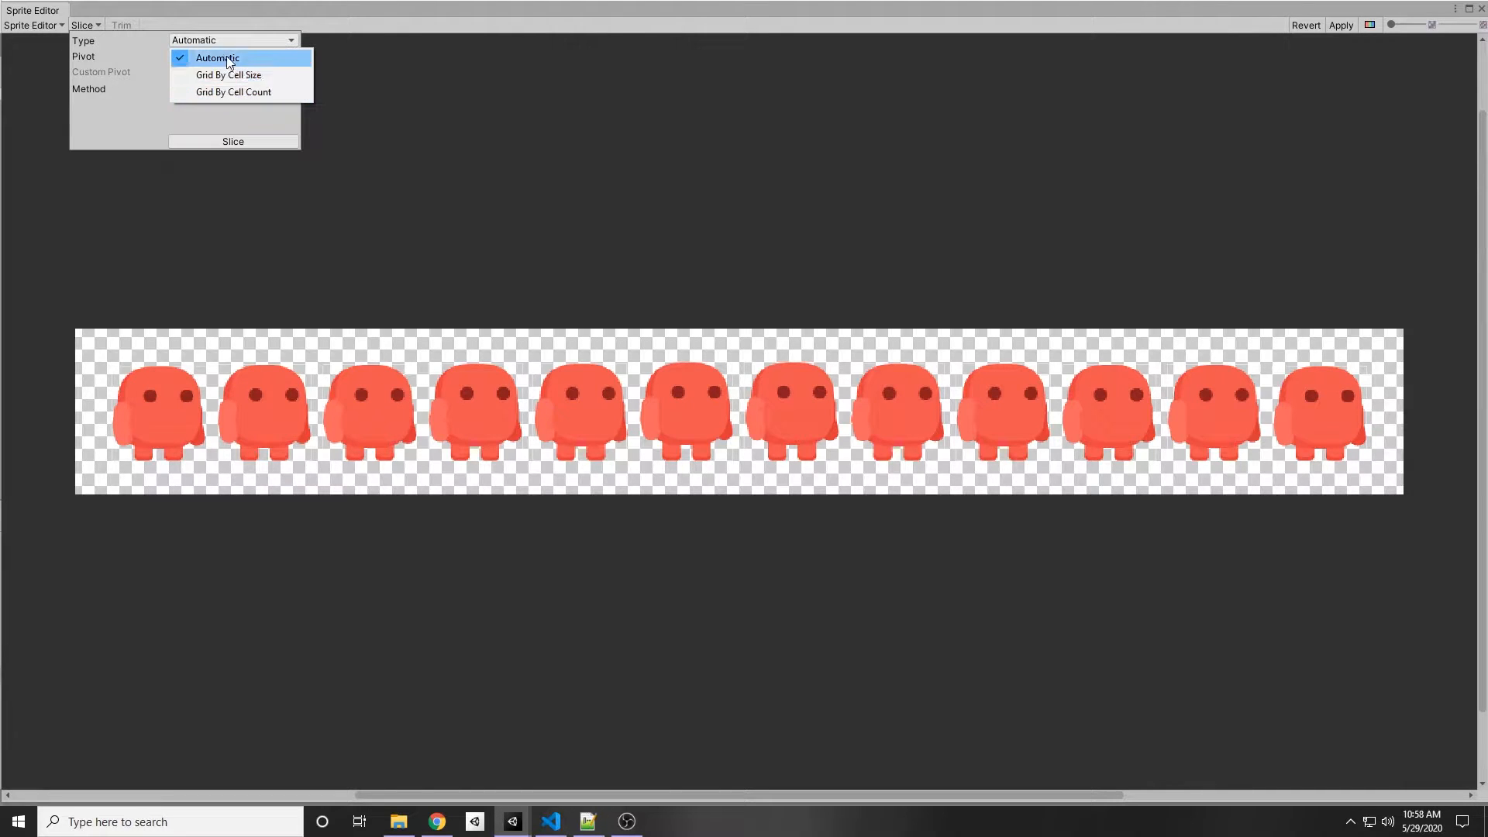
{"action": "left_click", "coordinate": [256, 78]}
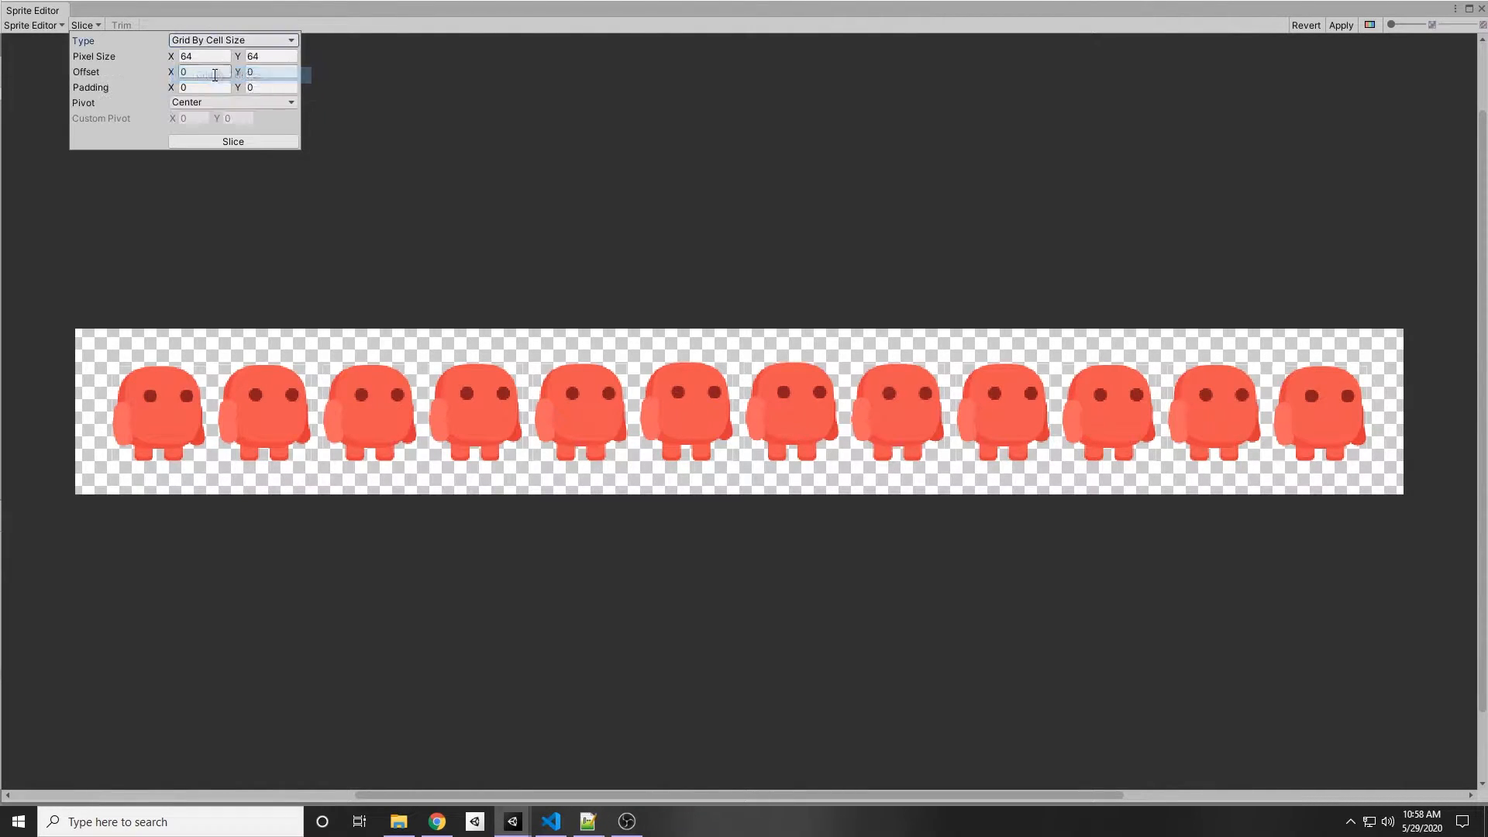
{"action": "left_click", "coordinate": [217, 57]}
{"action": "left_click", "coordinate": [287, 55]}
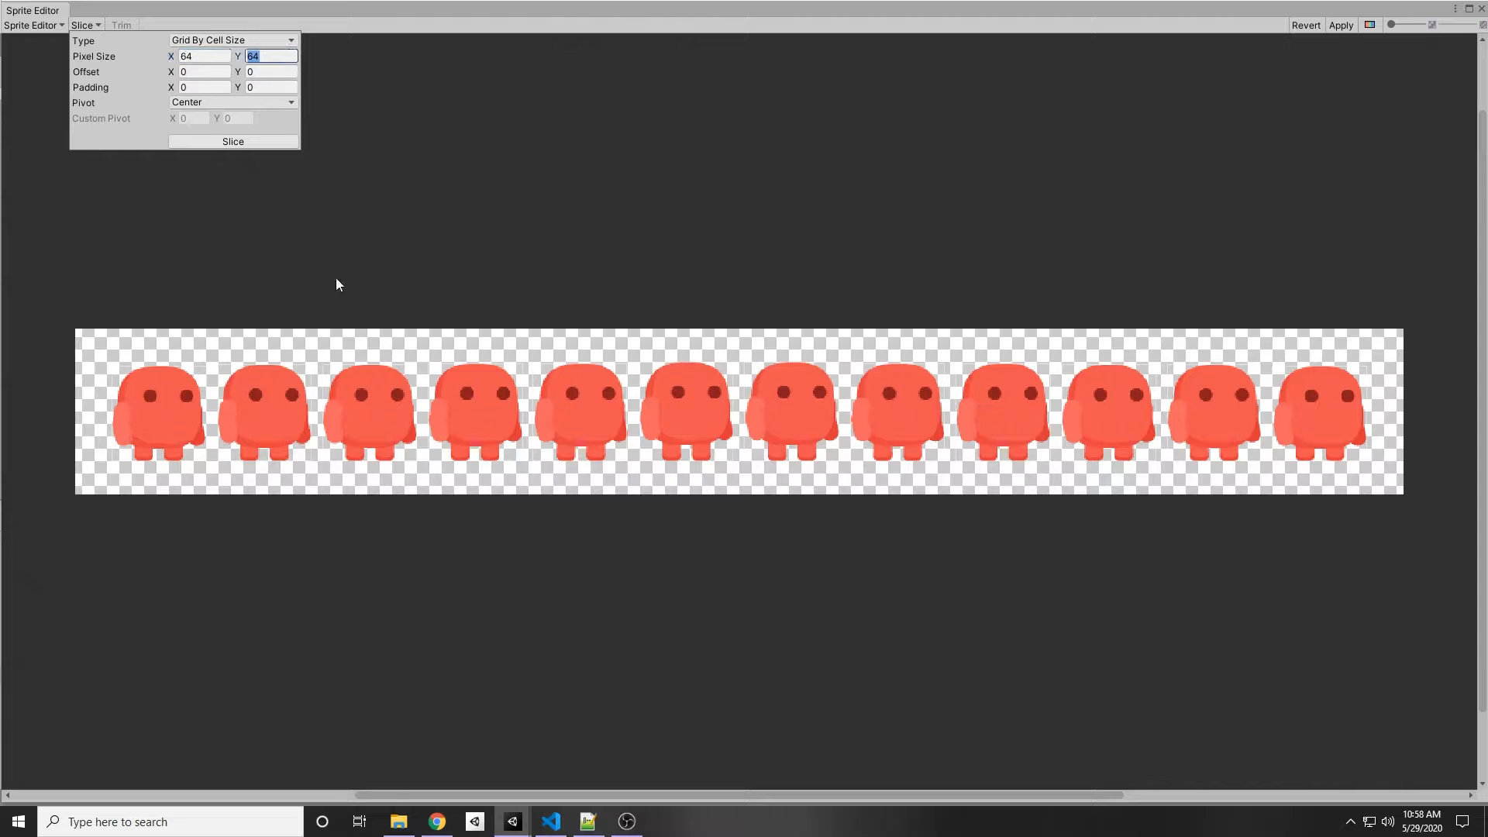
{"action": "left_click", "coordinate": [206, 56]}
{"action": "key", "text": "Tab"}
{"action": "left_click", "coordinate": [201, 87]}
{"action": "left_click", "coordinate": [96, 336]}
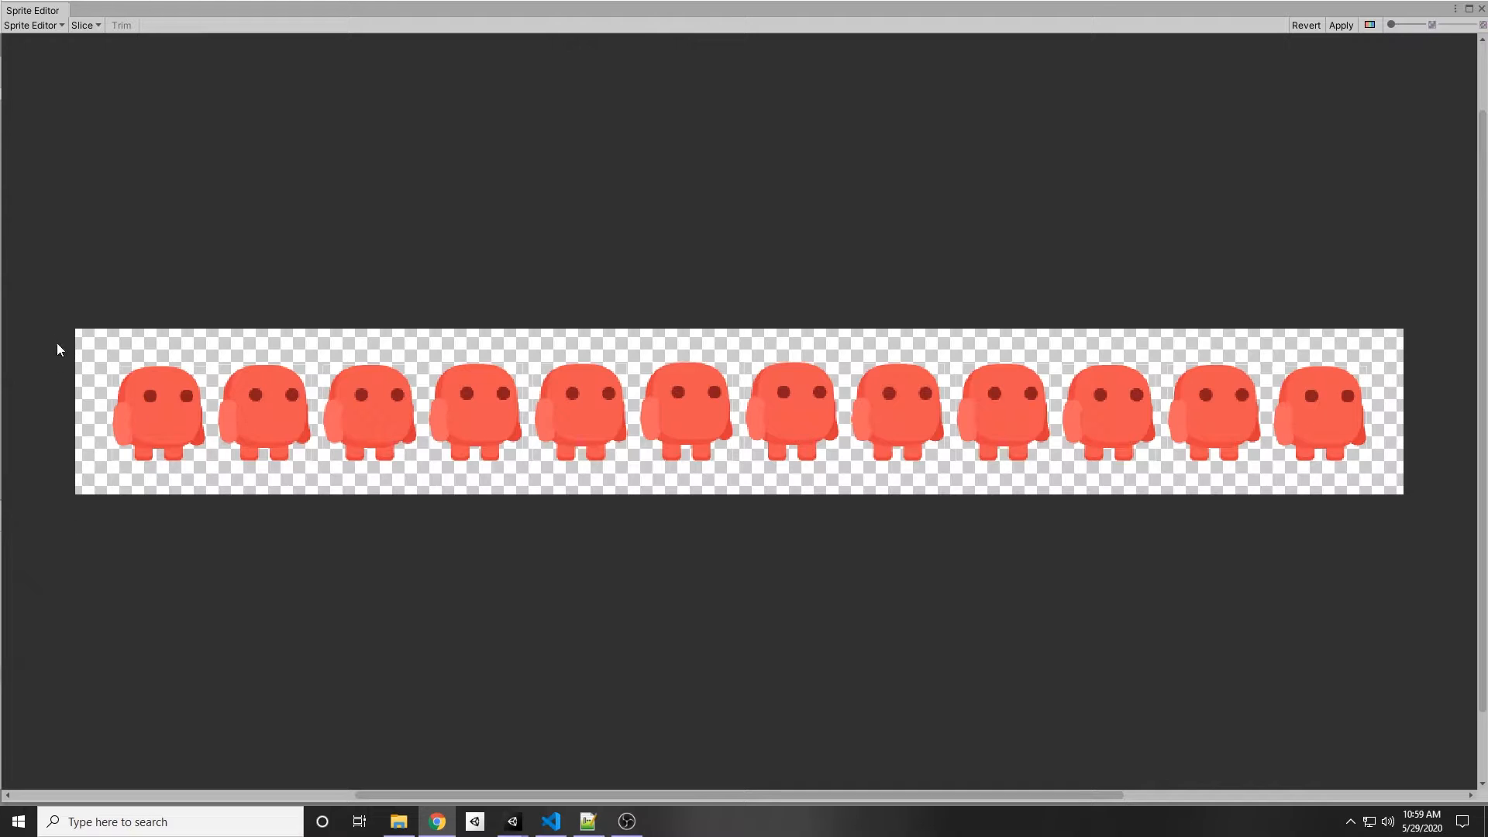
{"action": "left_click", "coordinate": [99, 25]}
{"action": "left_click", "coordinate": [186, 87]}
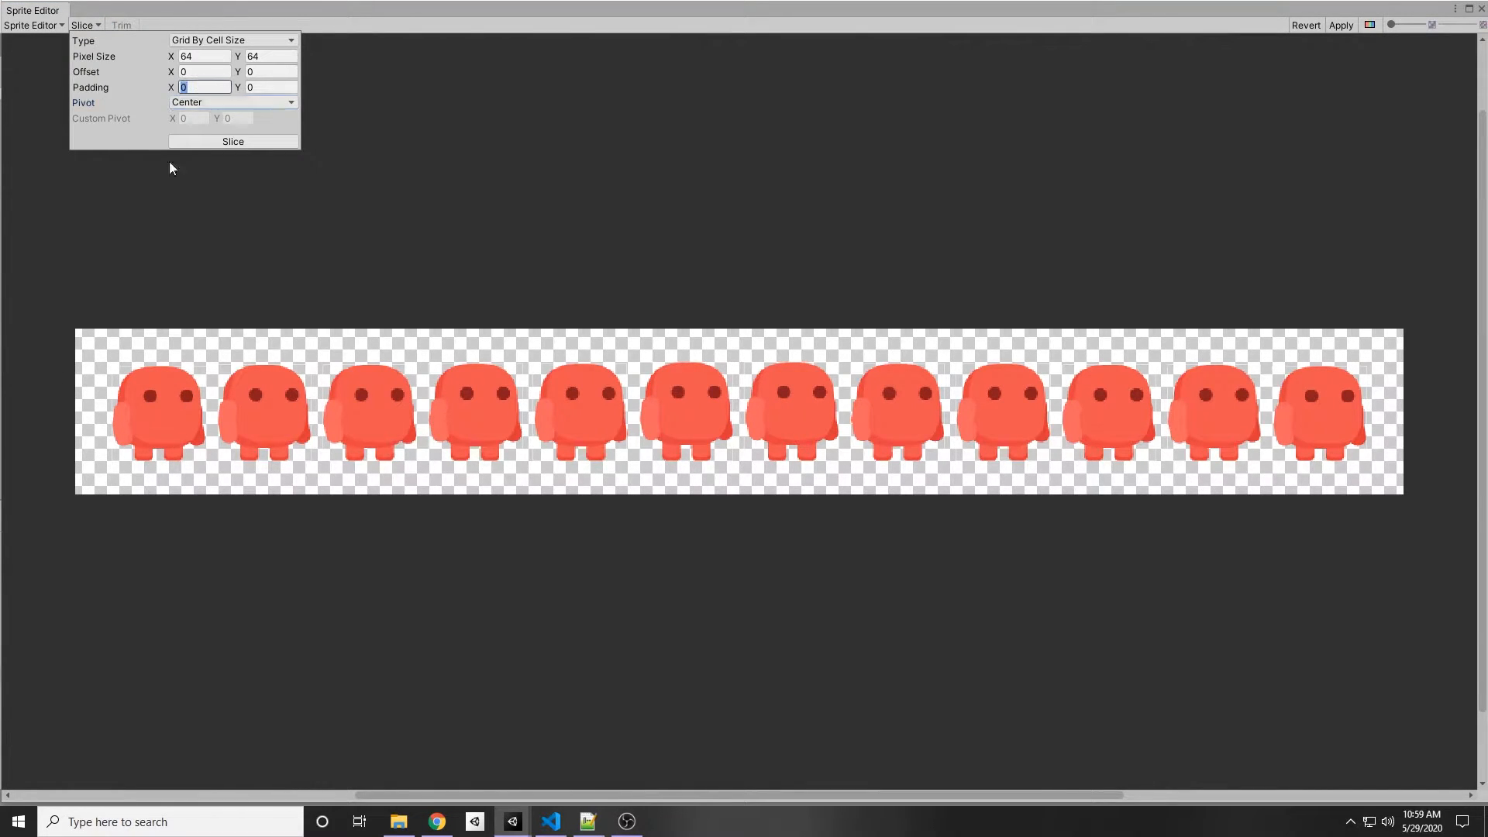
{"action": "left_click", "coordinate": [436, 209]}
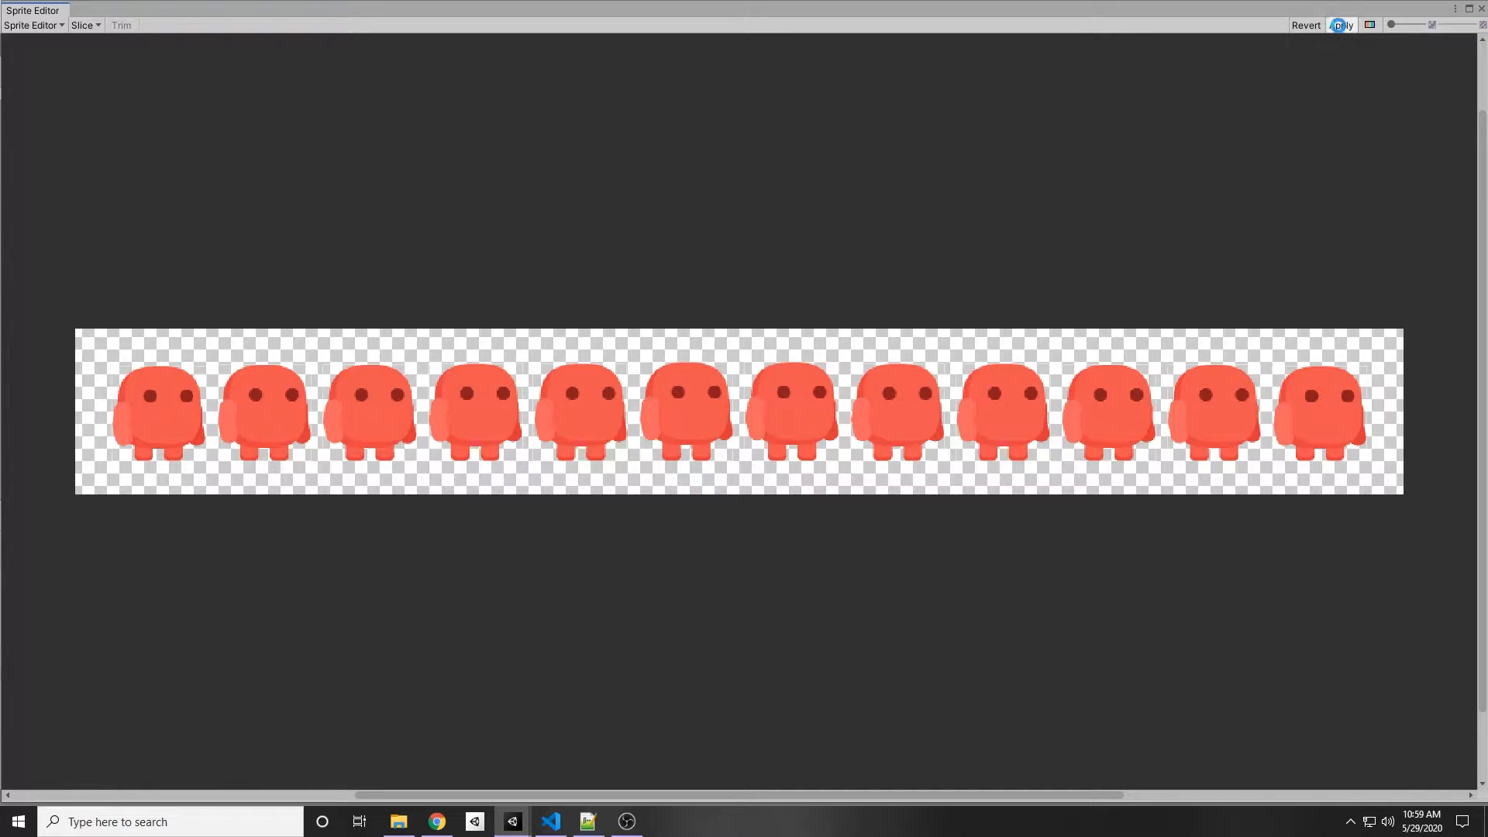
Step: Apply the sprite slicing and close the Sprite Editor
{"action": "left_click", "coordinate": [1341, 26]}
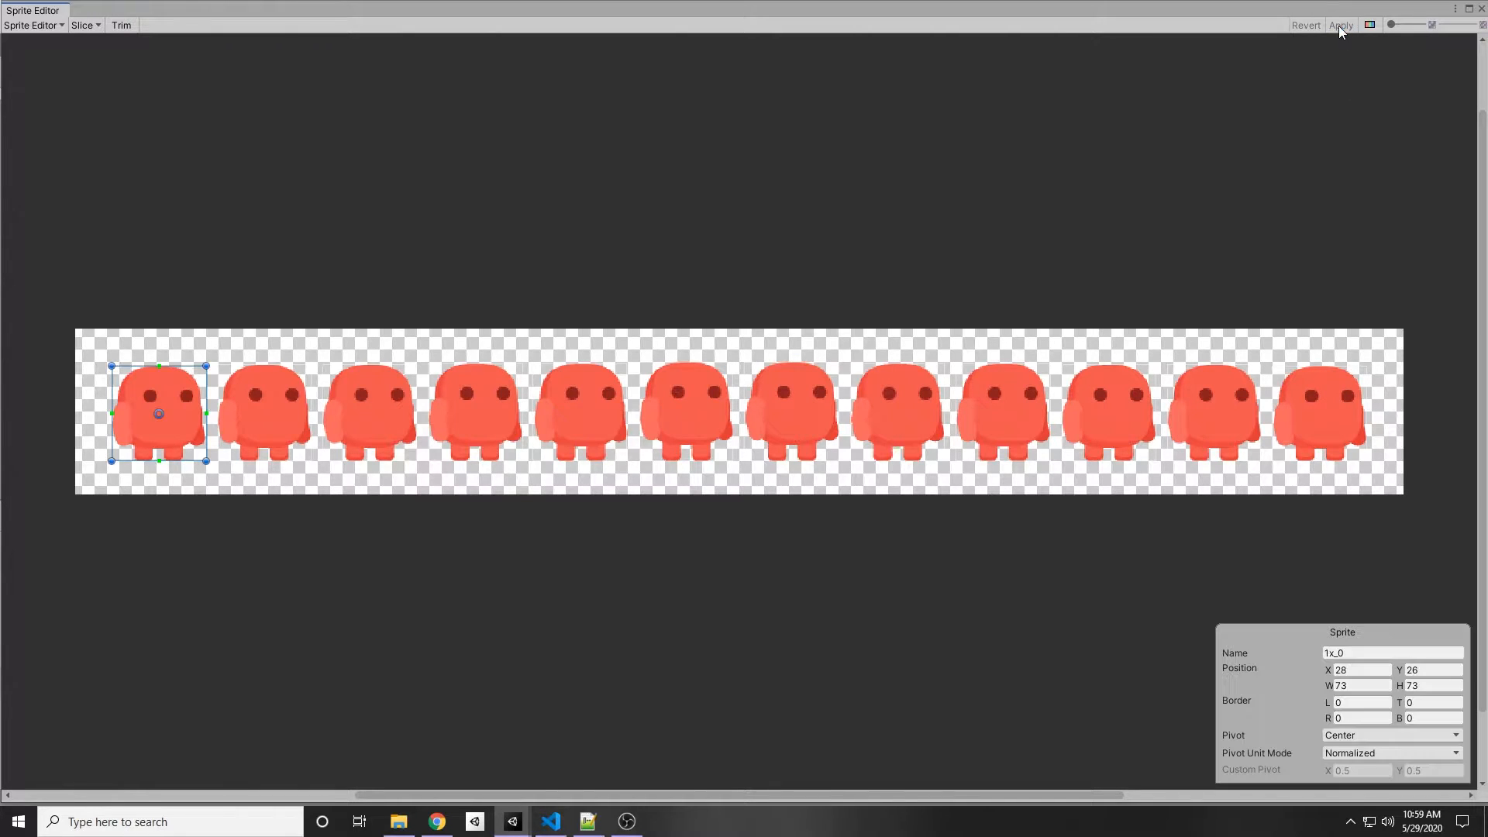
{"action": "left_click", "coordinate": [1480, 8]}
Step: Expand the sliced 1x sheet and select all twelve frames from 1x_0 to 1x_11
{"action": "left_click", "coordinate": [182, 601]}
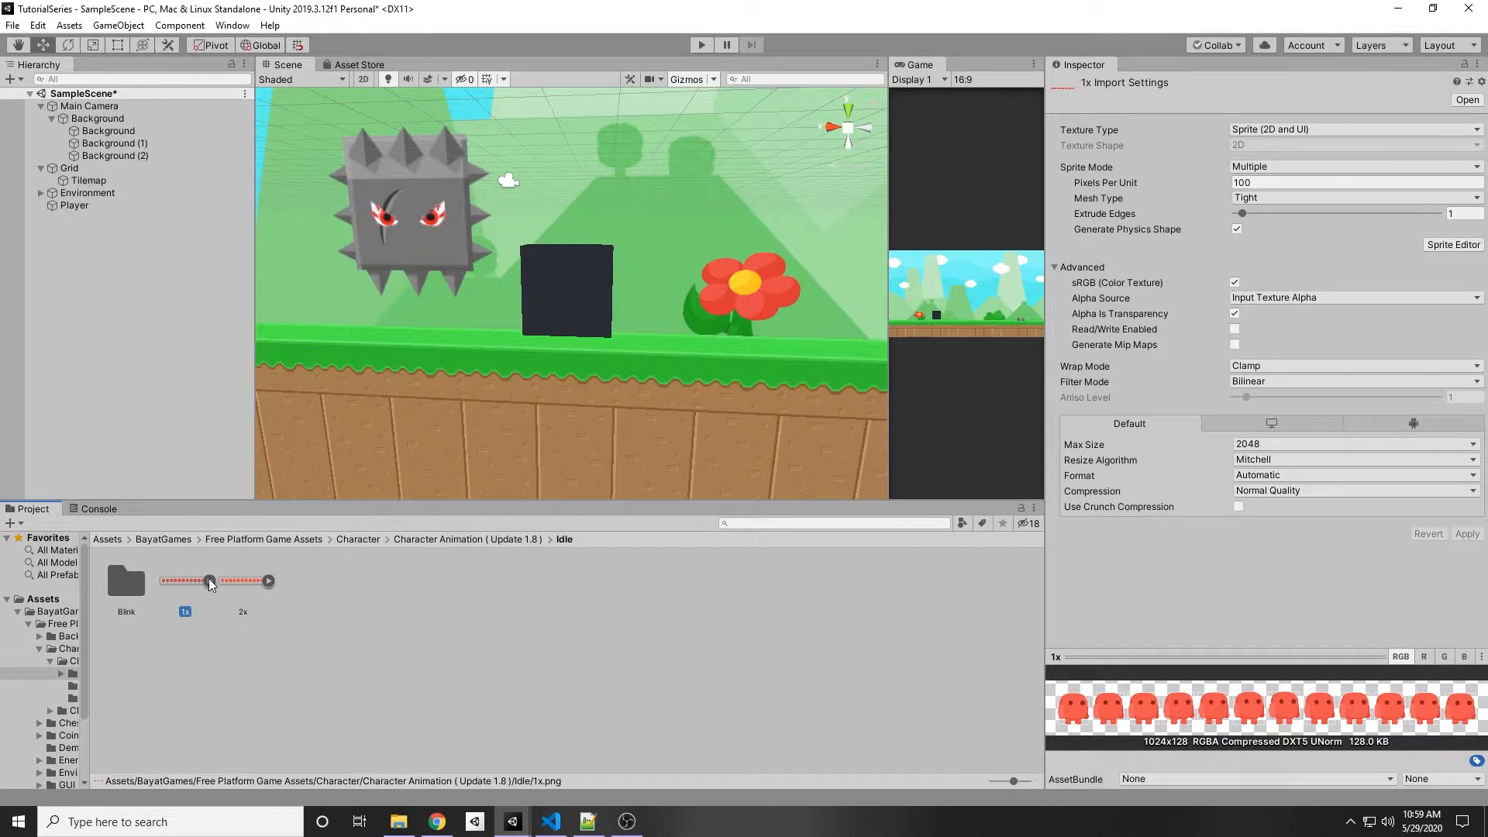
{"action": "left_click", "coordinate": [209, 581]}
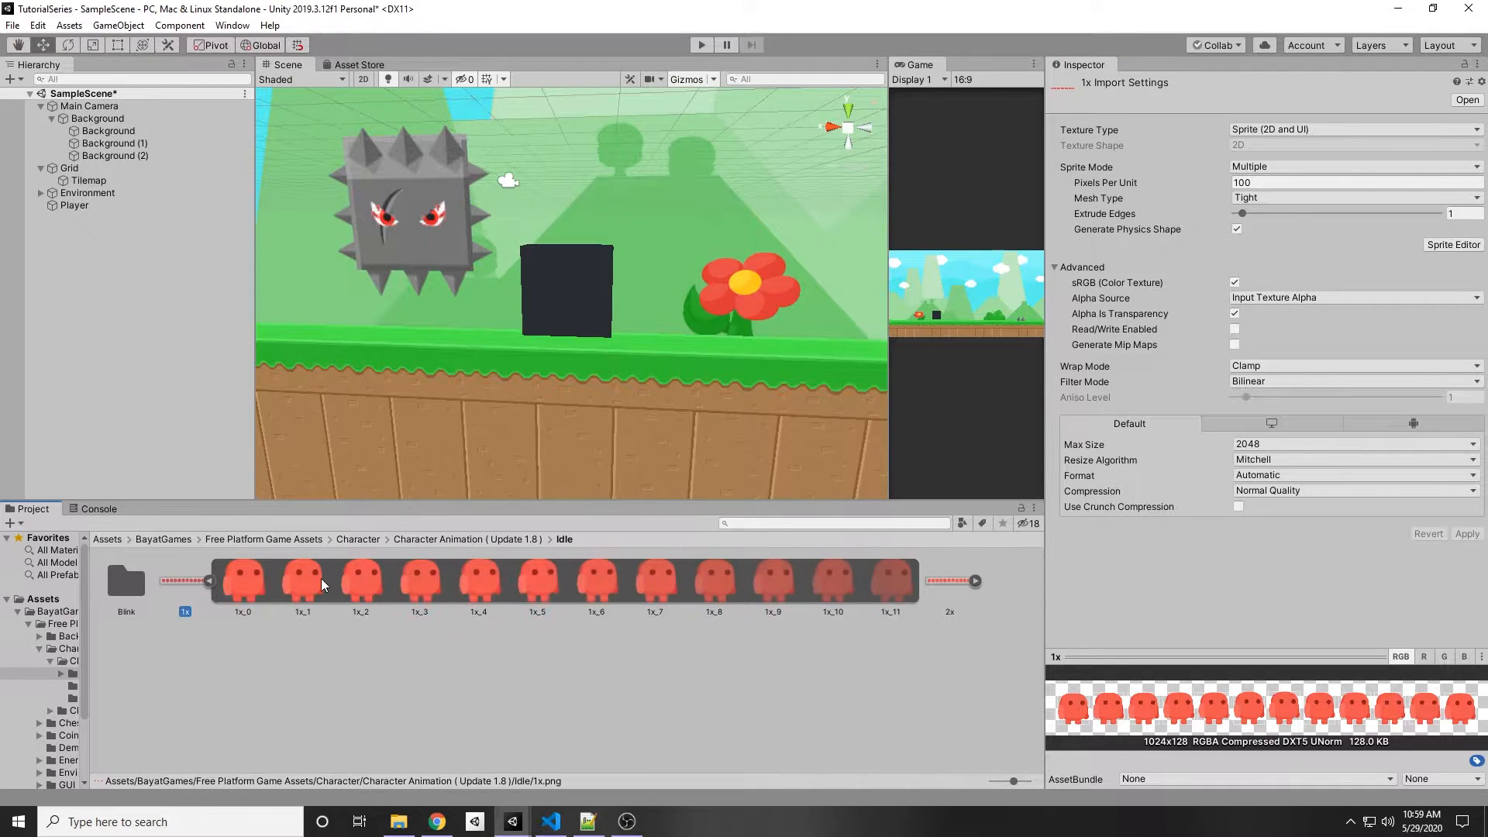
{"action": "left_click", "coordinate": [248, 577]}
{"action": "left_click", "coordinate": [891, 581]}
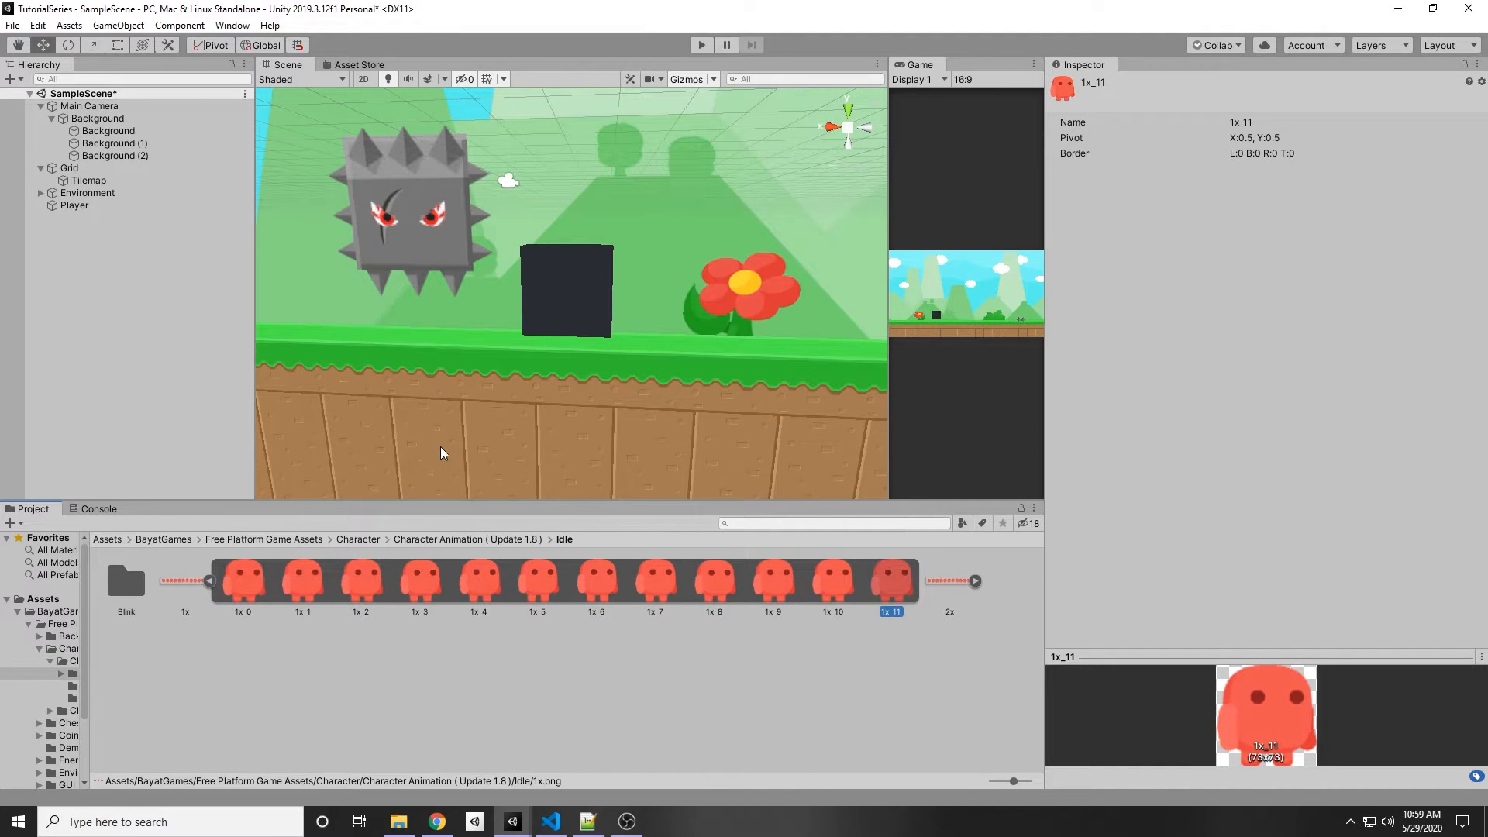
{"action": "left_click", "coordinate": [264, 631]}
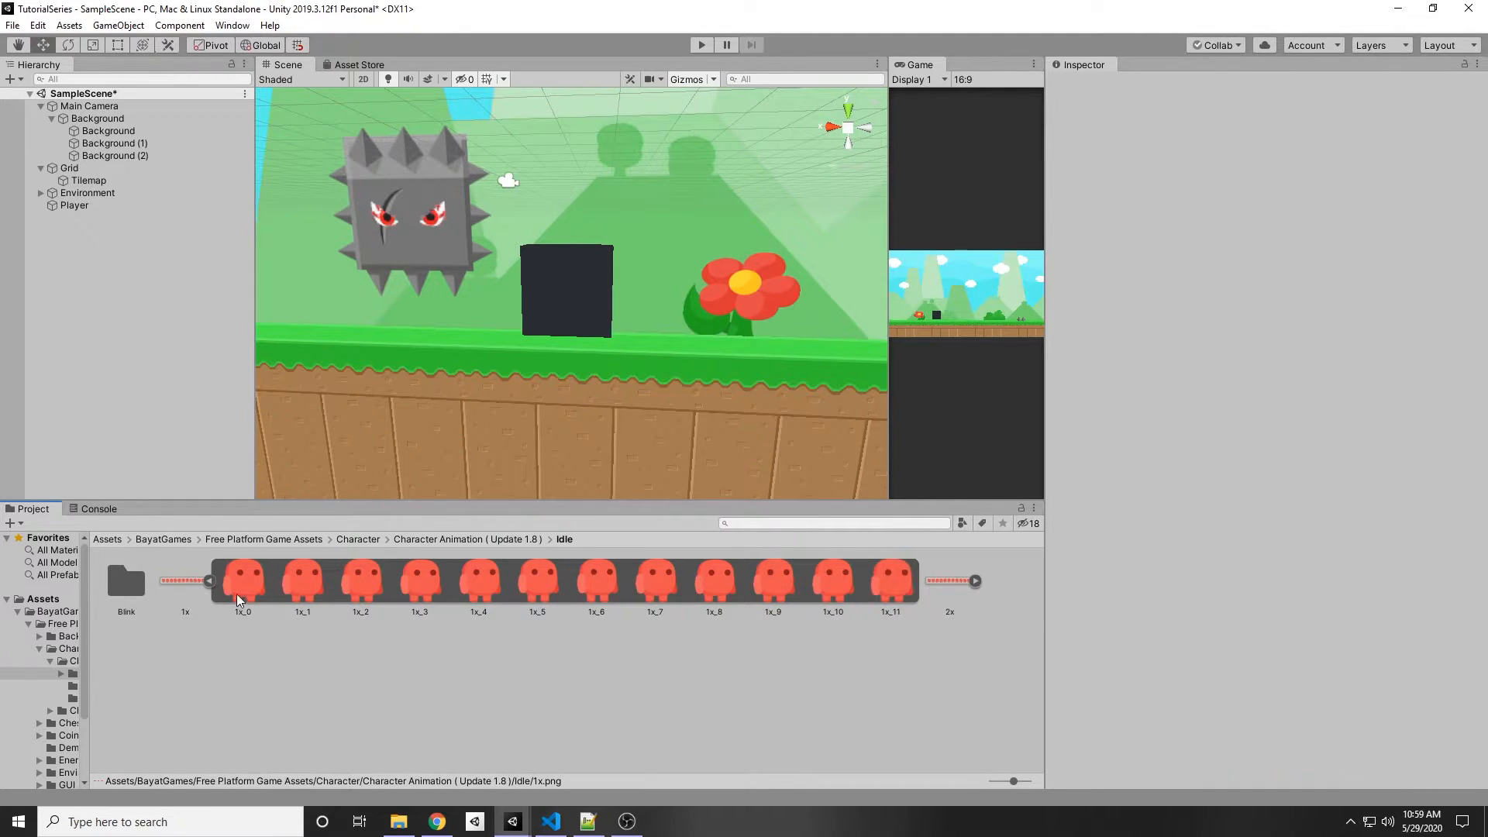
{"action": "left_click", "coordinate": [228, 587]}
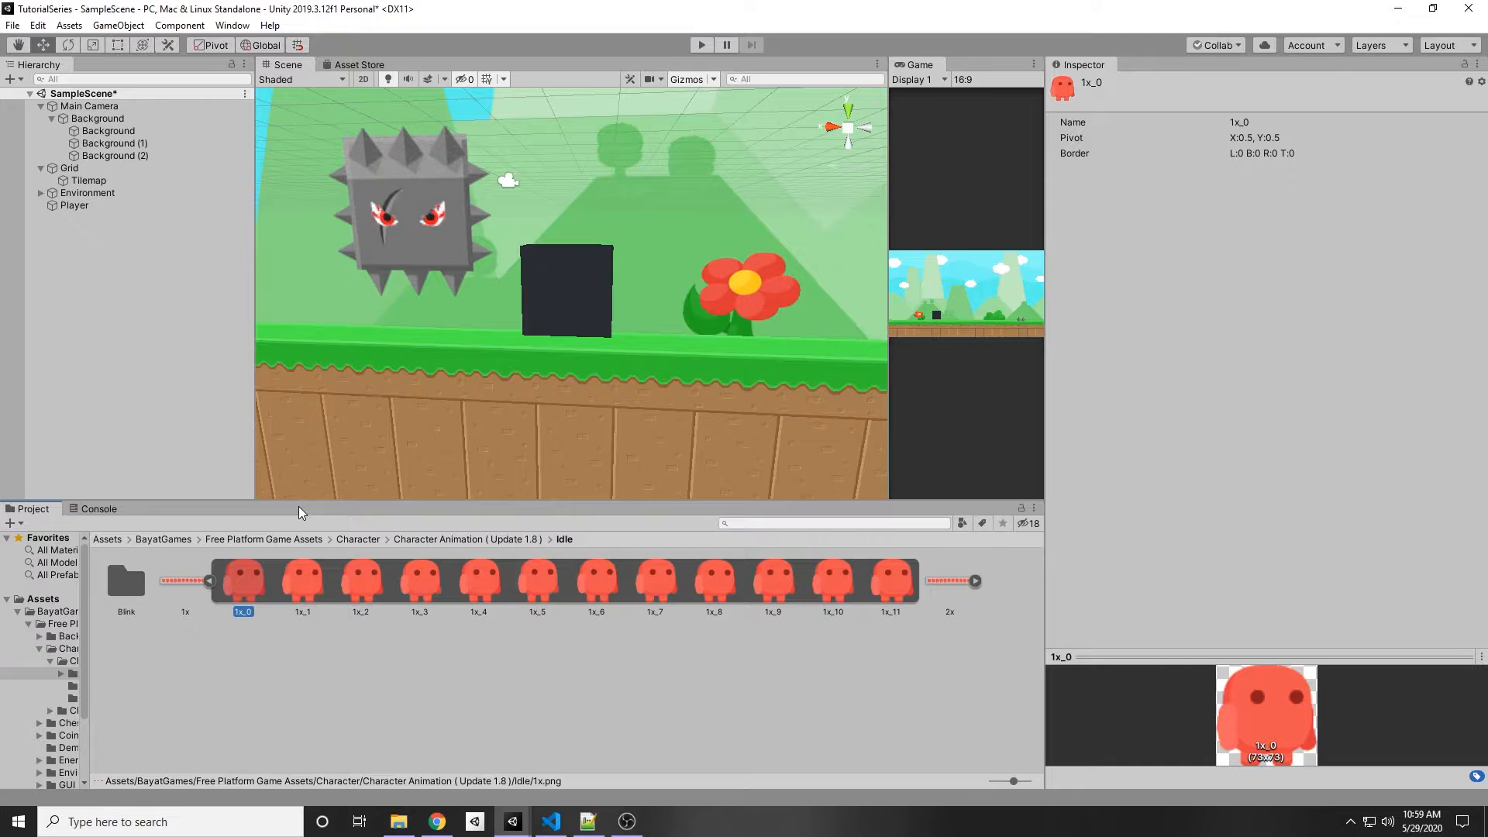
{"action": "left_click", "coordinate": [242, 705]}
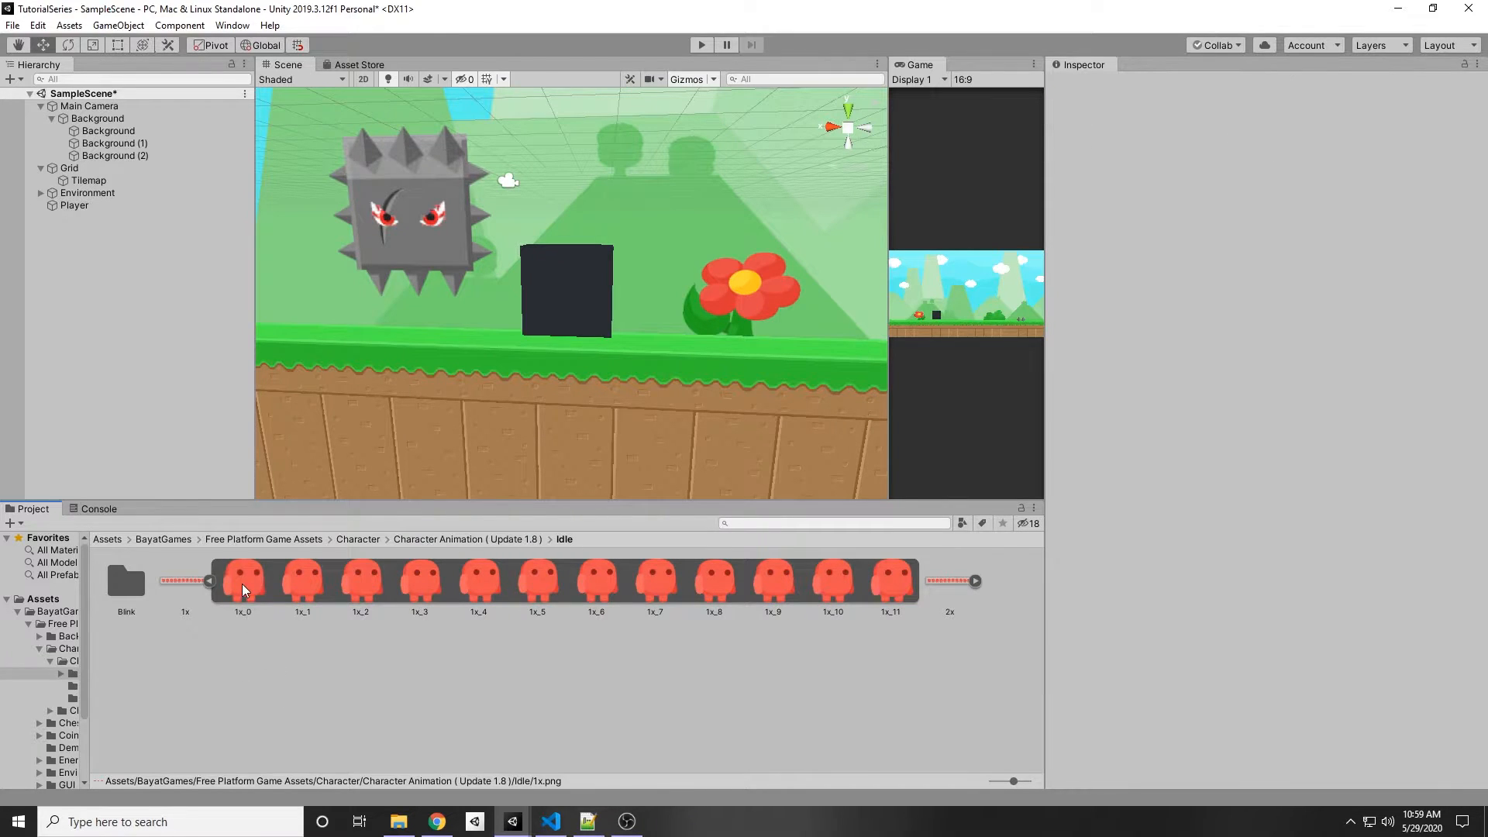
{"action": "left_click", "coordinate": [241, 588]}
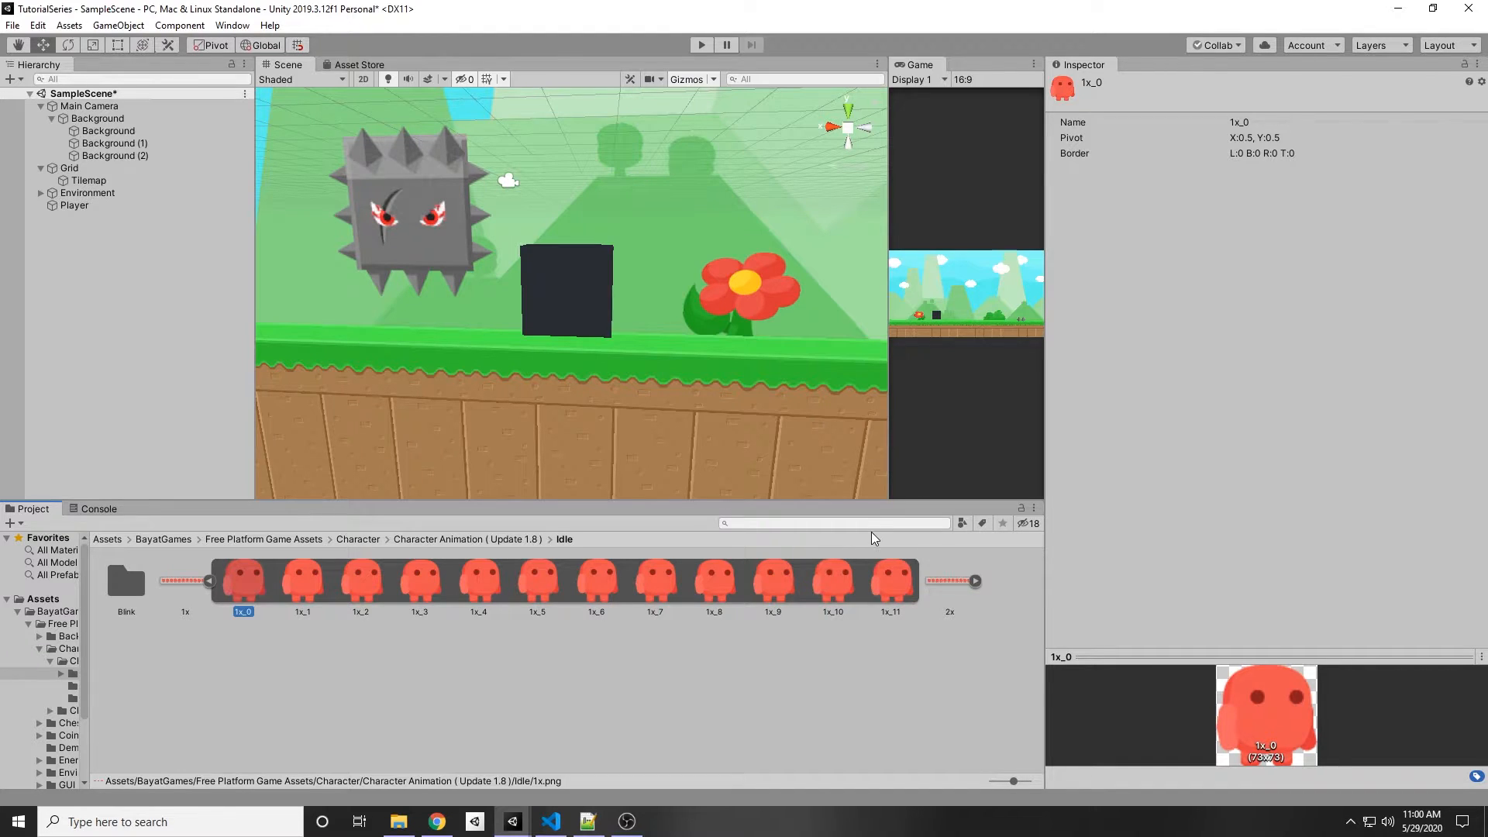
{"action": "left_click", "coordinate": [893, 582], "text": "shift"}
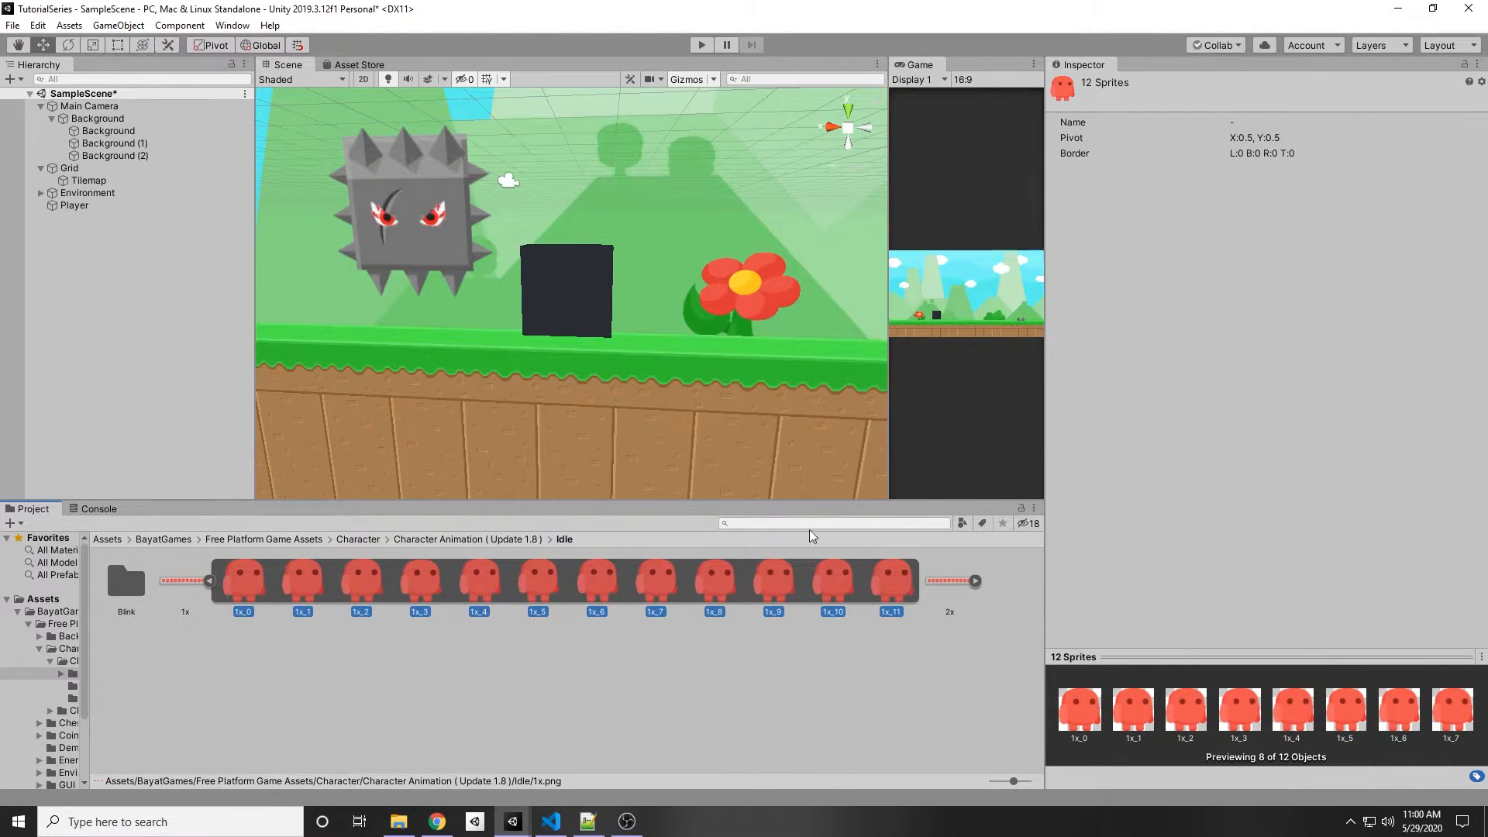
Step: Create a new Animation asset from the selected frames and name it Idle
{"action": "right_click", "coordinate": [260, 577]}
{"action": "mouse_move", "coordinate": [303, 193]}
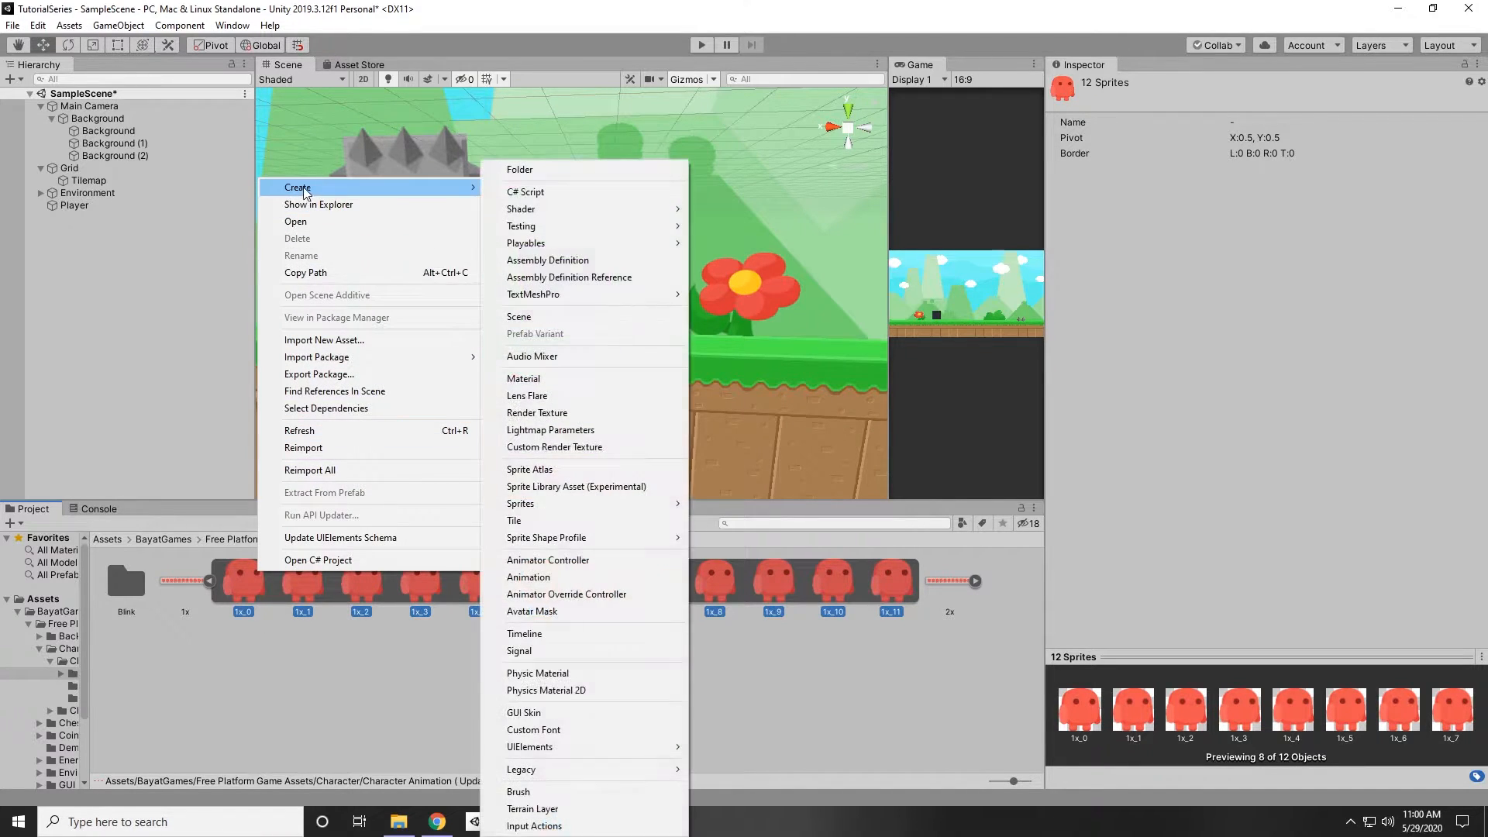
{"action": "left_click", "coordinate": [550, 578]}
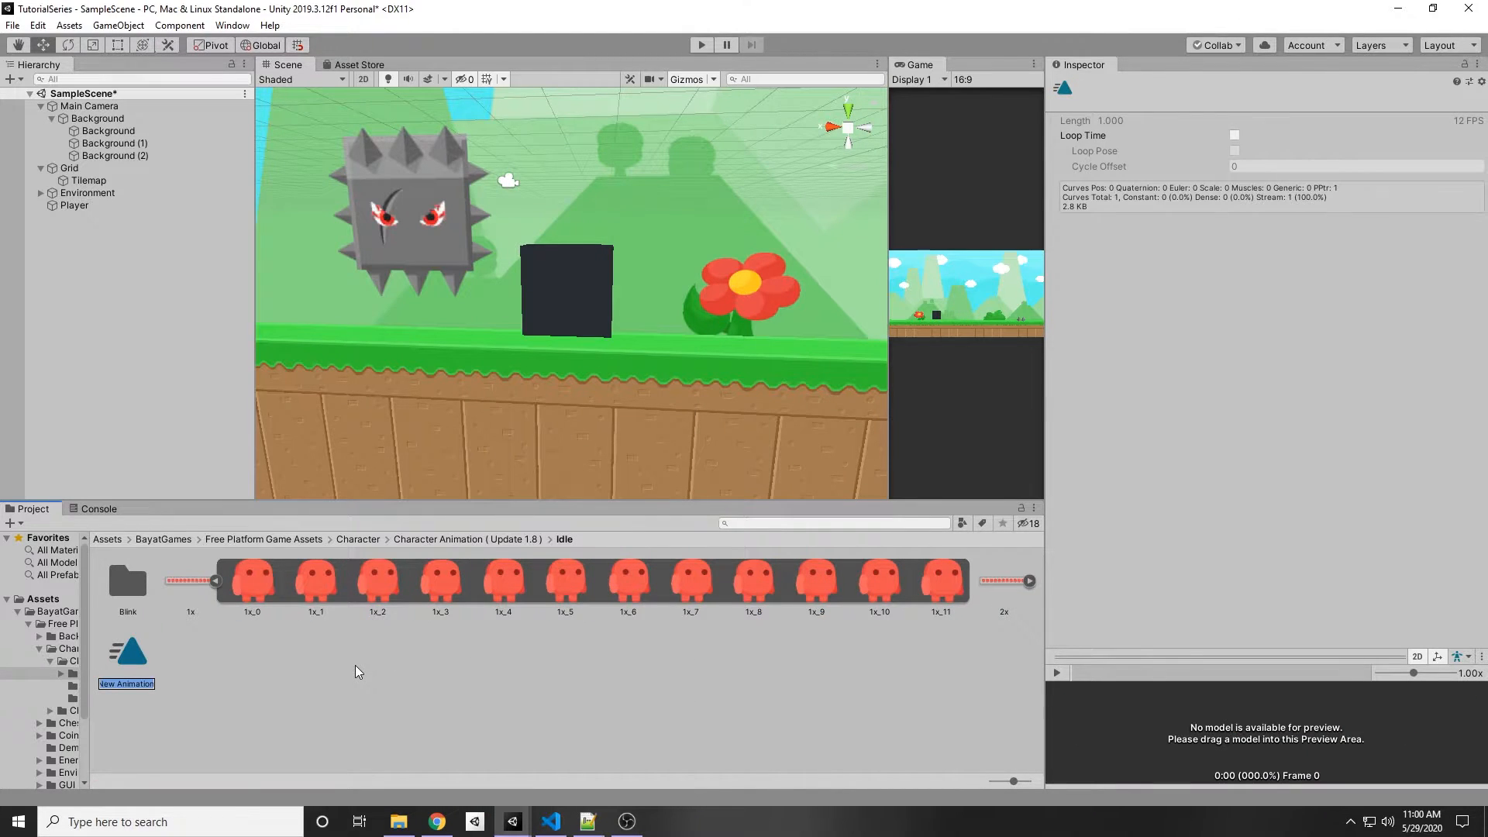
{"action": "type", "text": "Idle"}
{"action": "key", "text": "Return"}
Step: Select the Player object and remove its Cube Mesh Filter and Mesh Renderer components
{"action": "left_click", "coordinate": [259, 683]}
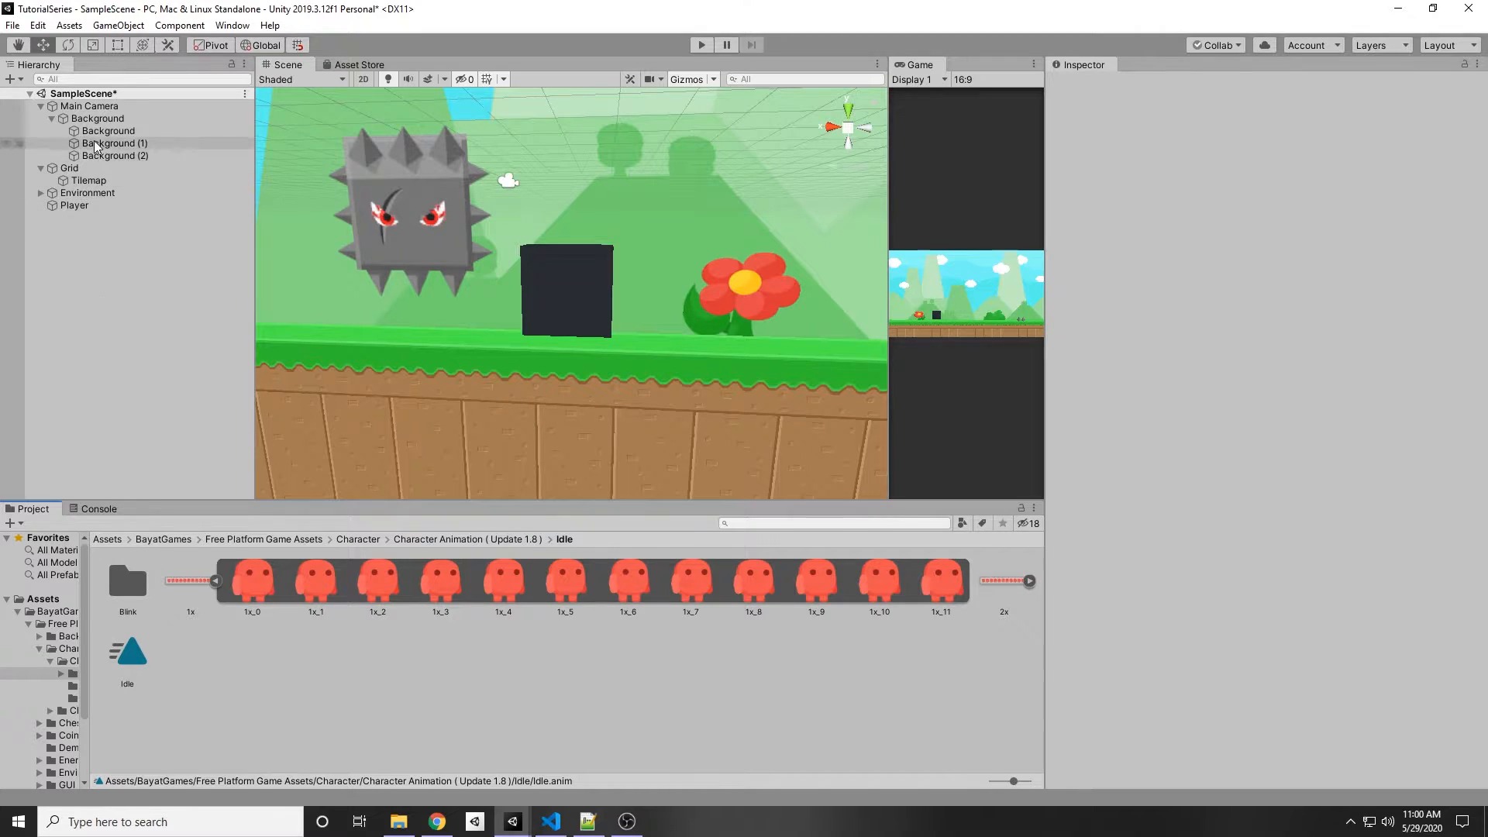
{"action": "left_click", "coordinate": [109, 203]}
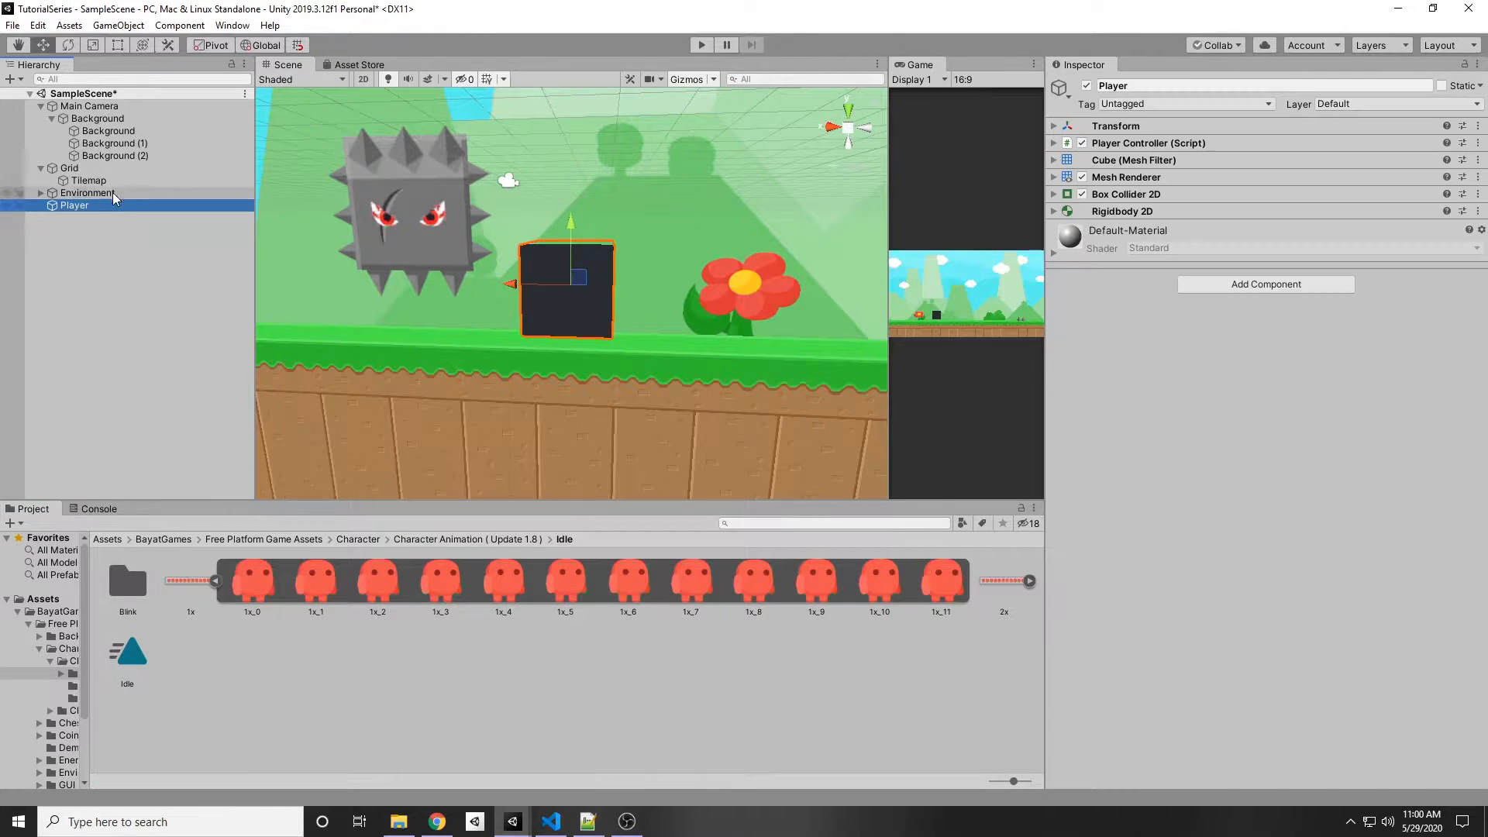
{"action": "scroll", "coordinate": [719, 306], "scroll_direction": "down", "scroll_amount": 5}
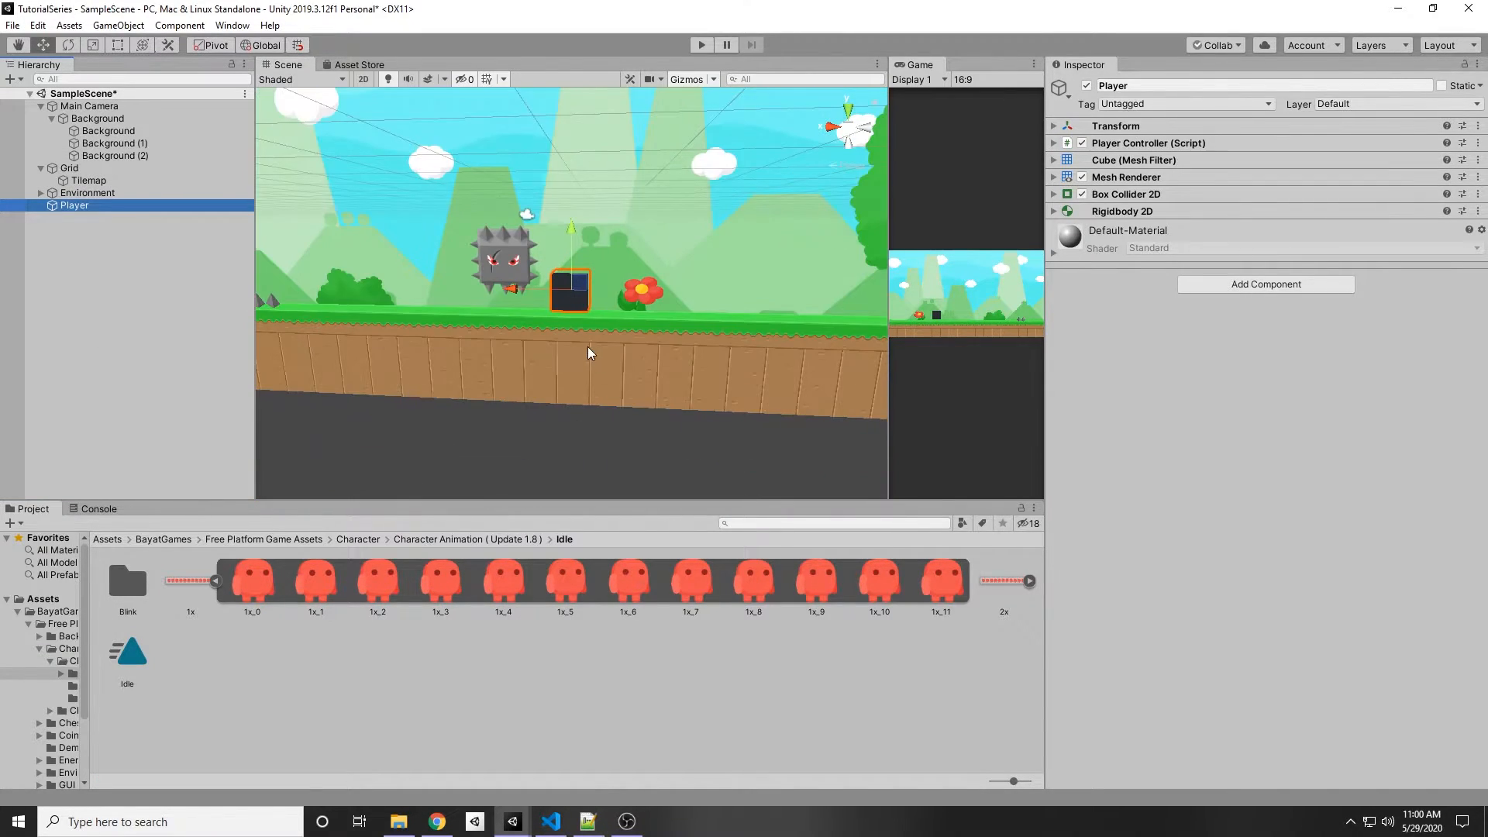
{"action": "right_click_drag", "start_coordinate": [583, 353], "coordinate": [543, 317]}
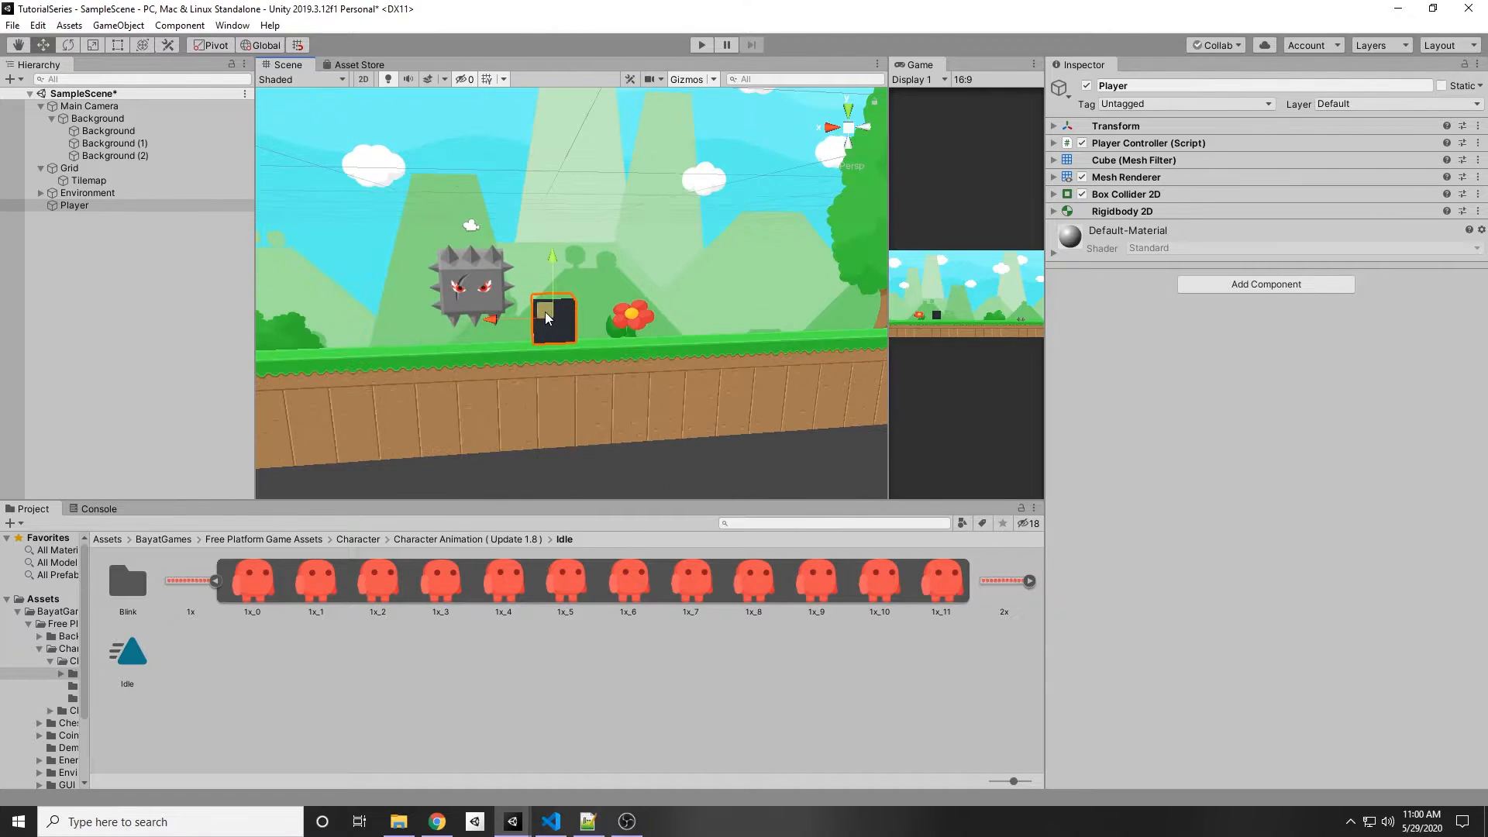
{"action": "left_click", "coordinate": [1054, 161]}
{"action": "left_click", "coordinate": [1054, 199]}
{"action": "right_click", "coordinate": [1131, 159]}
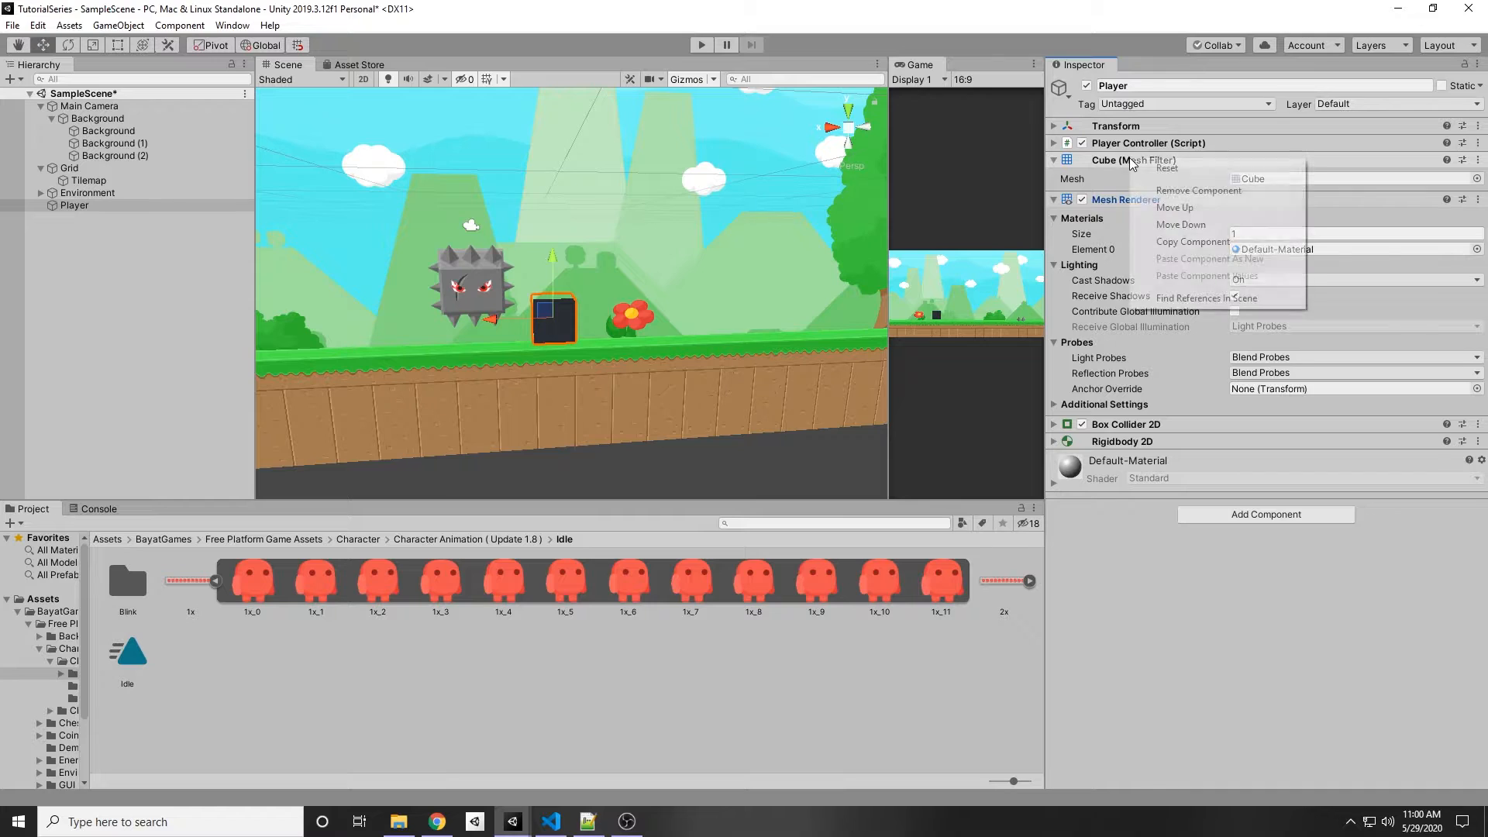
{"action": "left_click", "coordinate": [1170, 190]}
{"action": "right_click", "coordinate": [1131, 159]}
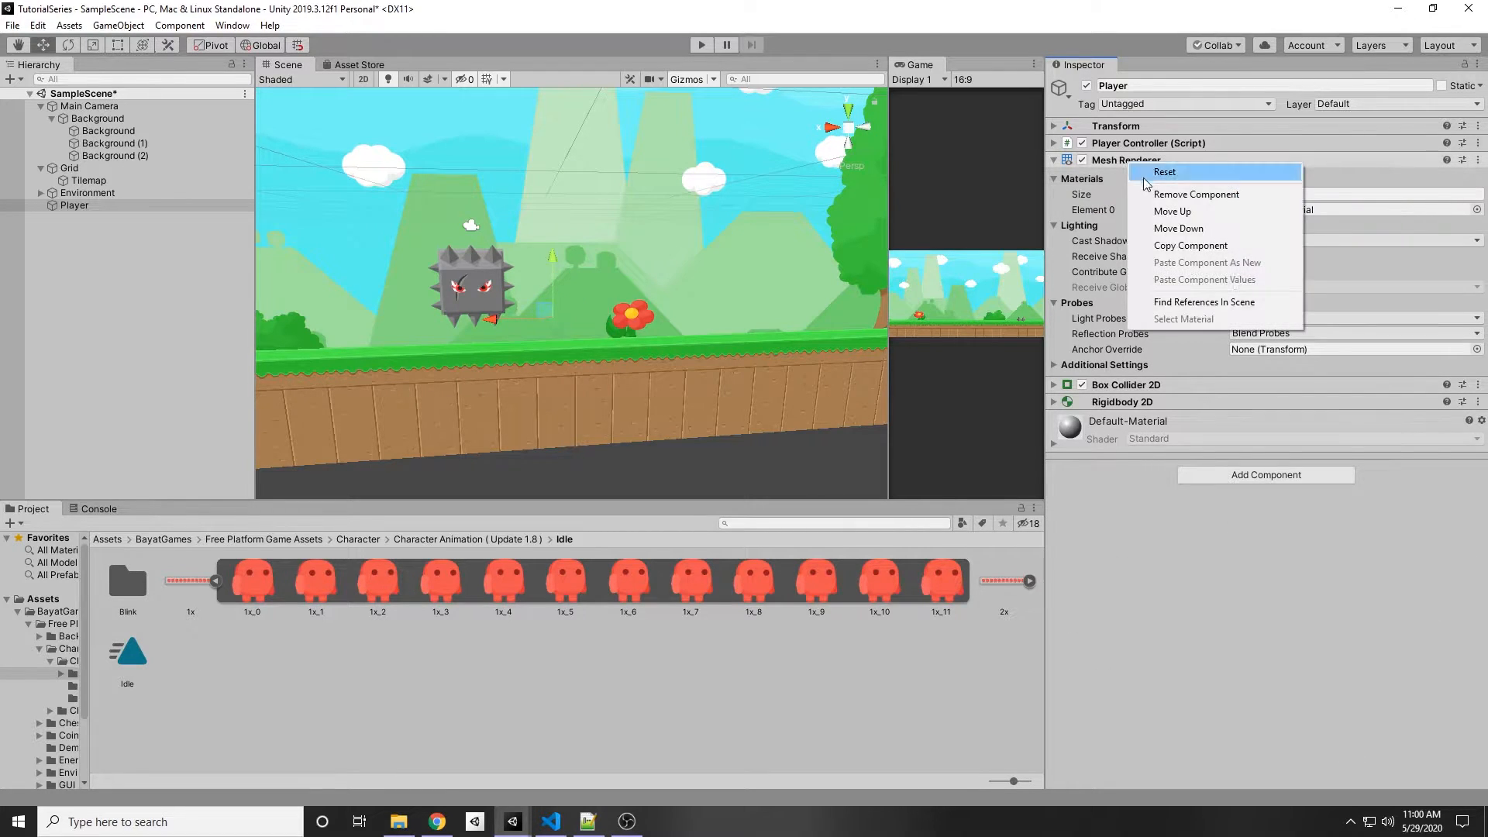
{"action": "left_click", "coordinate": [1159, 193]}
Step: Add a Sprite Renderer component to the Player
{"action": "left_click", "coordinate": [1206, 201]}
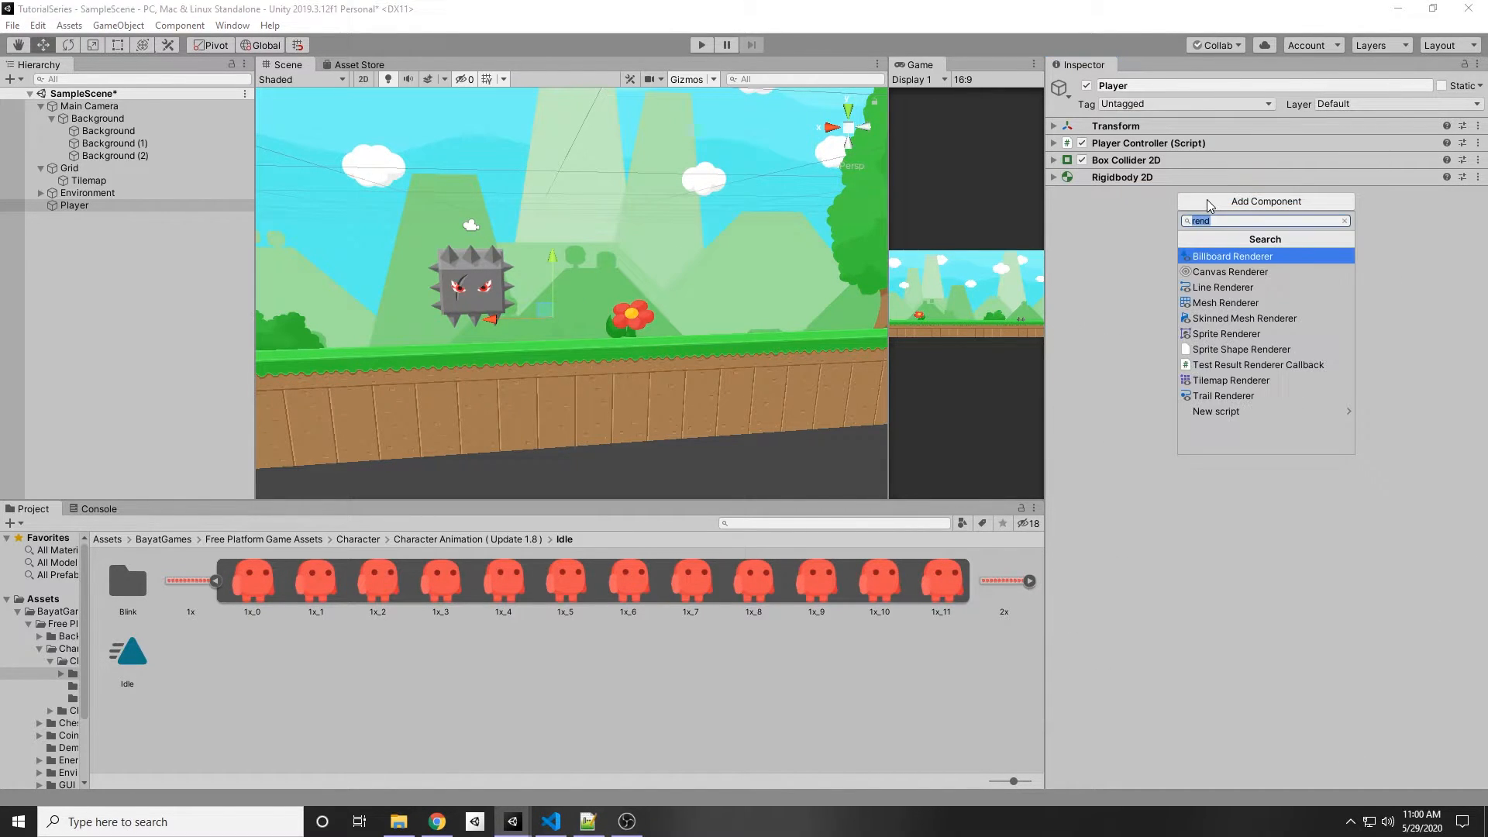
{"action": "type", "text": "sprite"}
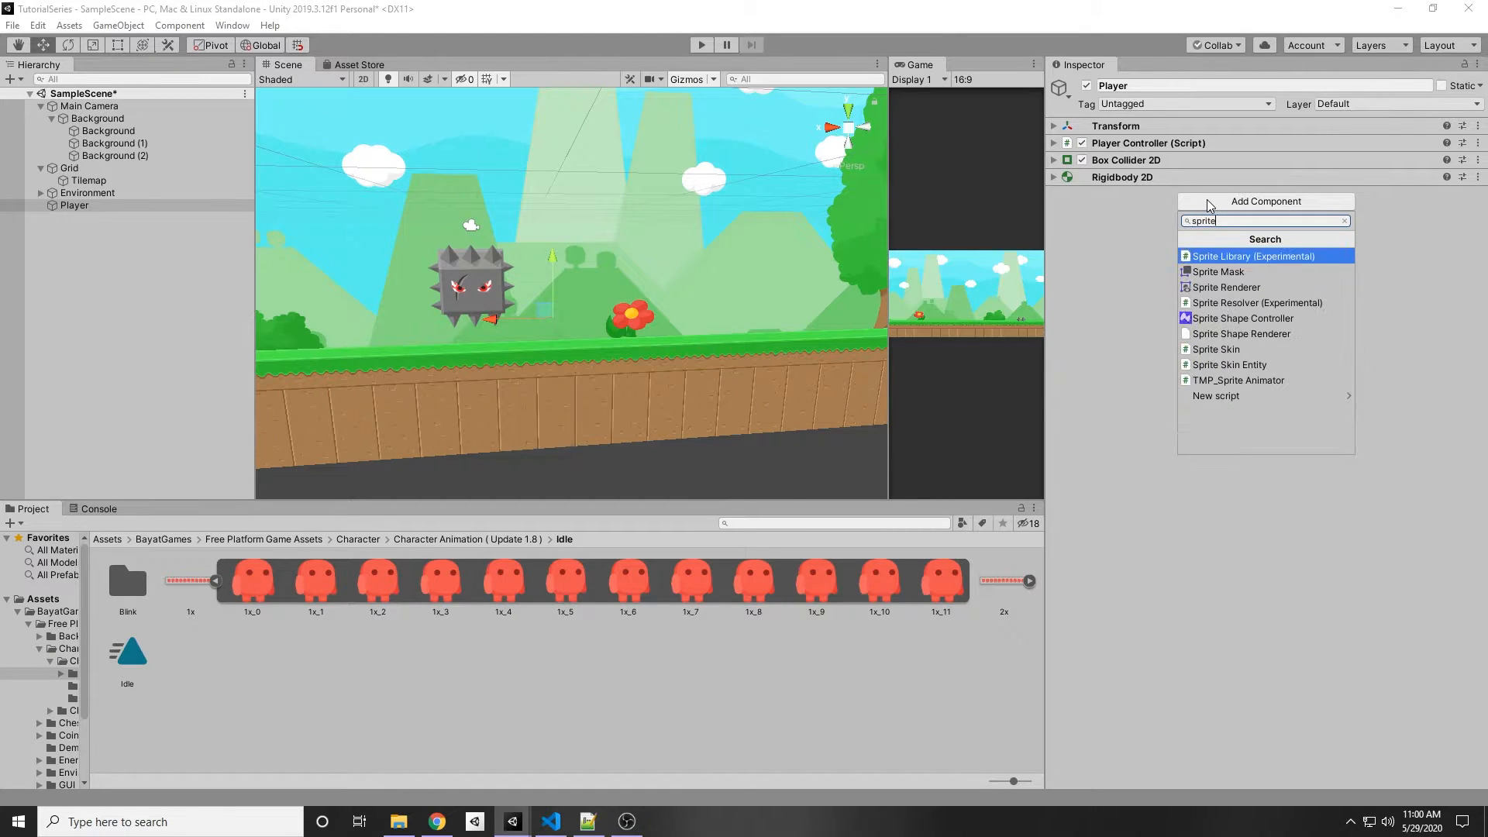
{"action": "key", "text": "Down"}
{"action": "key", "text": "Down"}
{"action": "key", "text": "Return"}
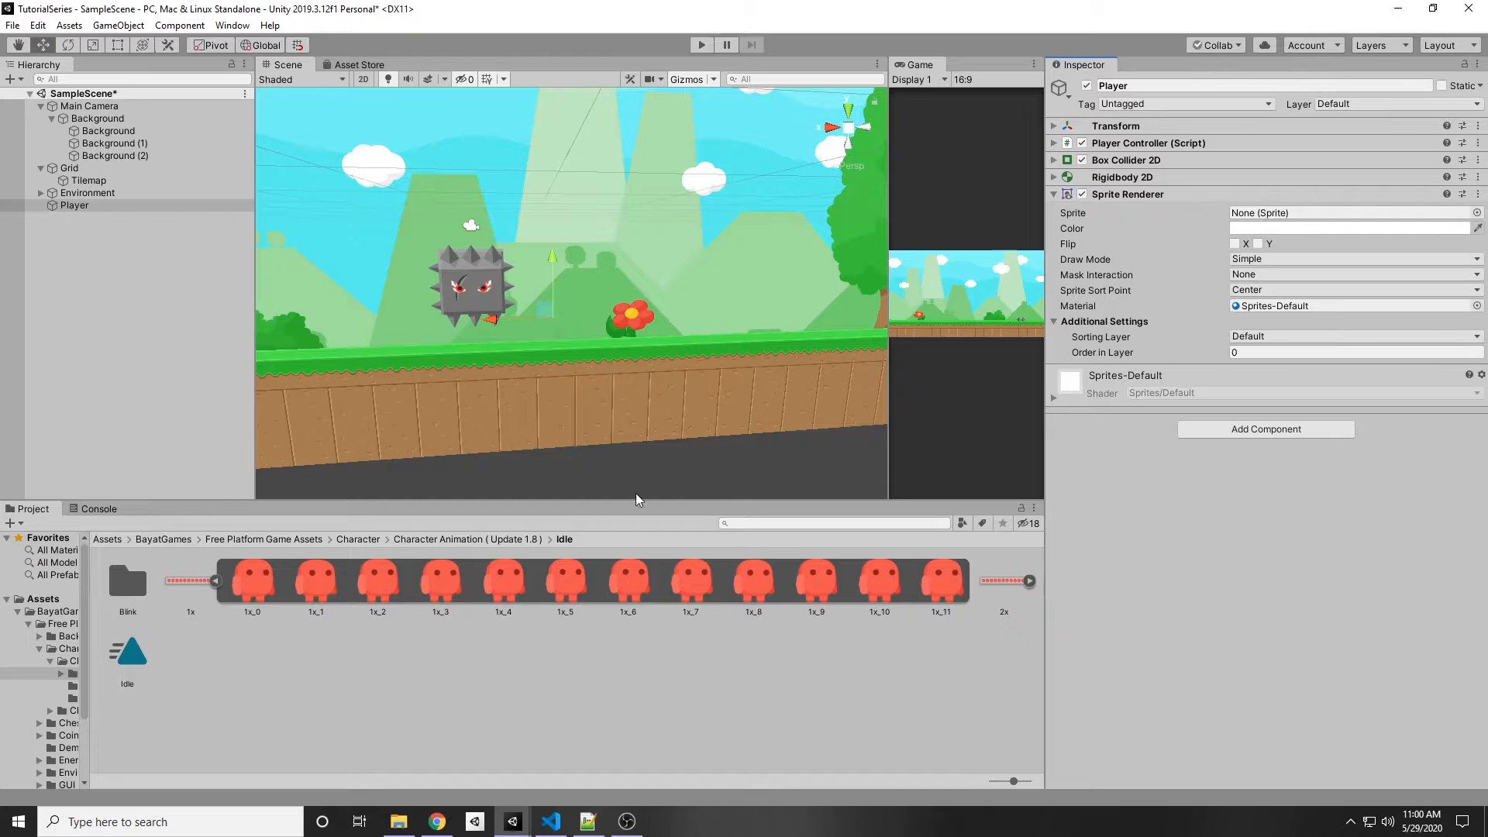
Step: Assign the 1x_0 frame as the Player's sprite in the Sprite Renderer
{"action": "double_click", "coordinate": [259, 574]}
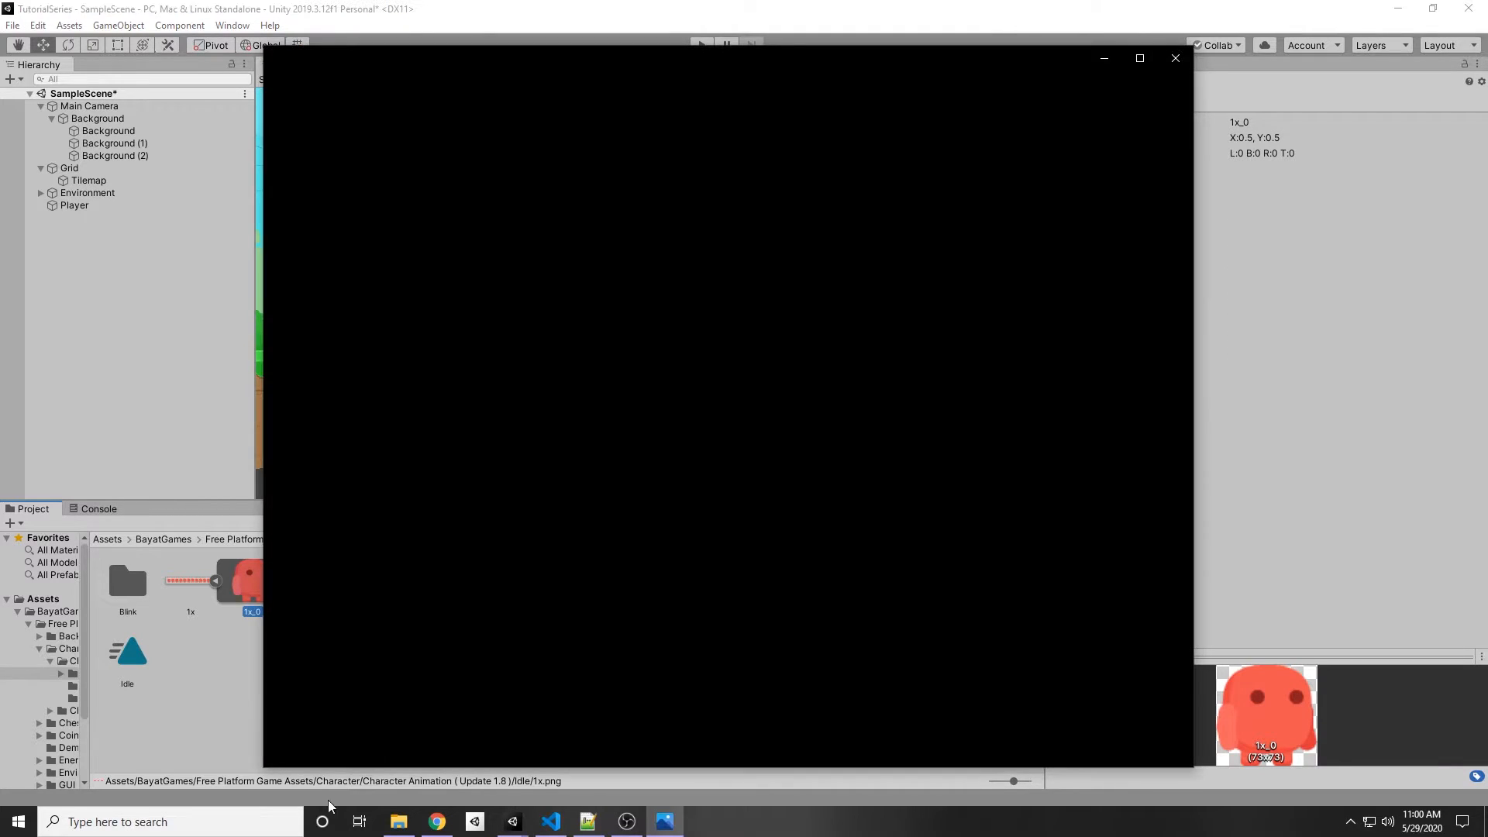
{"action": "left_click", "coordinate": [1182, 44]}
{"action": "left_click", "coordinate": [75, 206]}
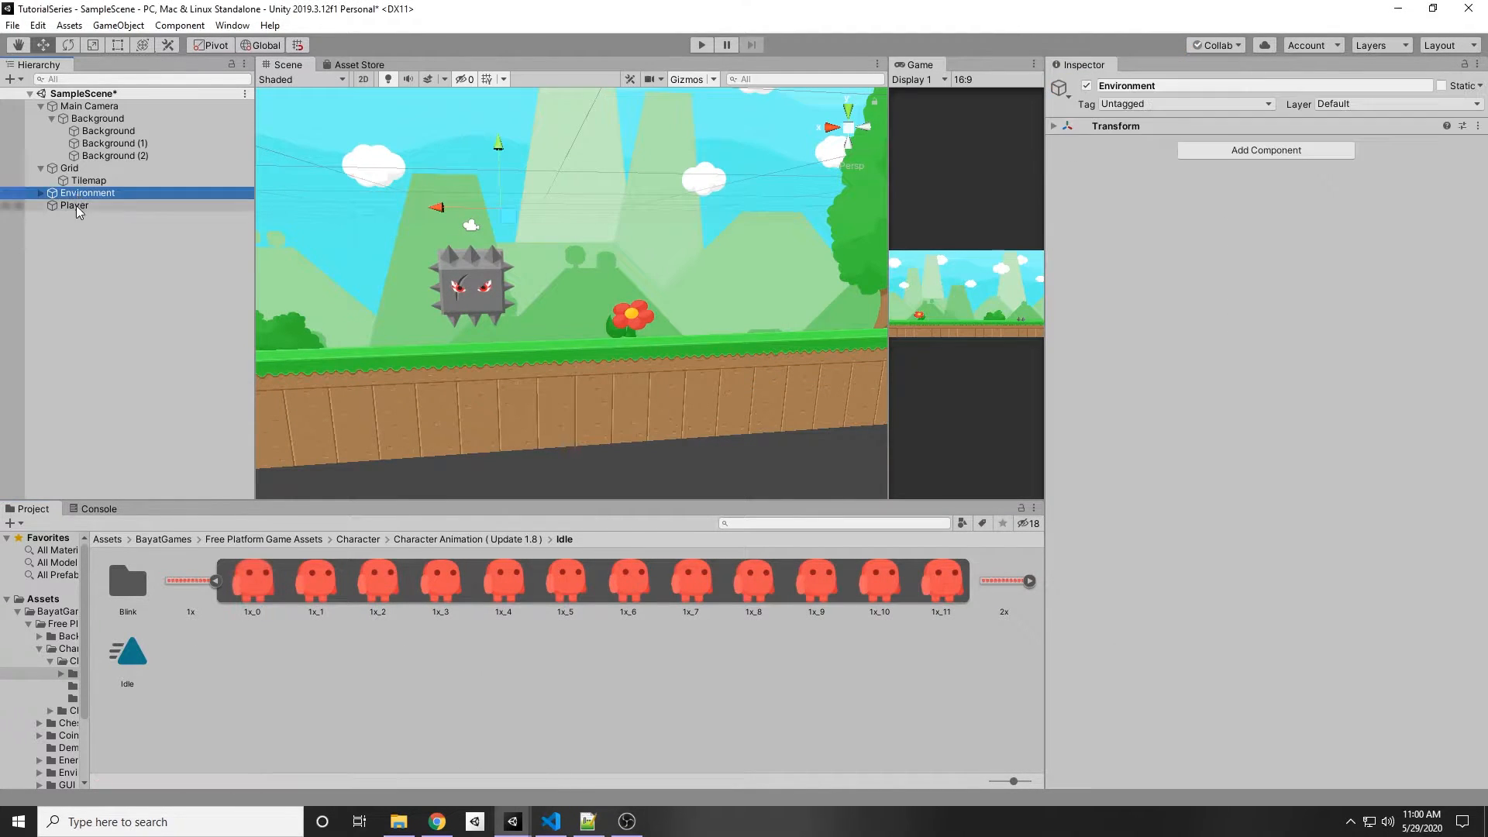
{"action": "left_click_drag", "start_coordinate": [252, 580], "coordinate": [1268, 213]}
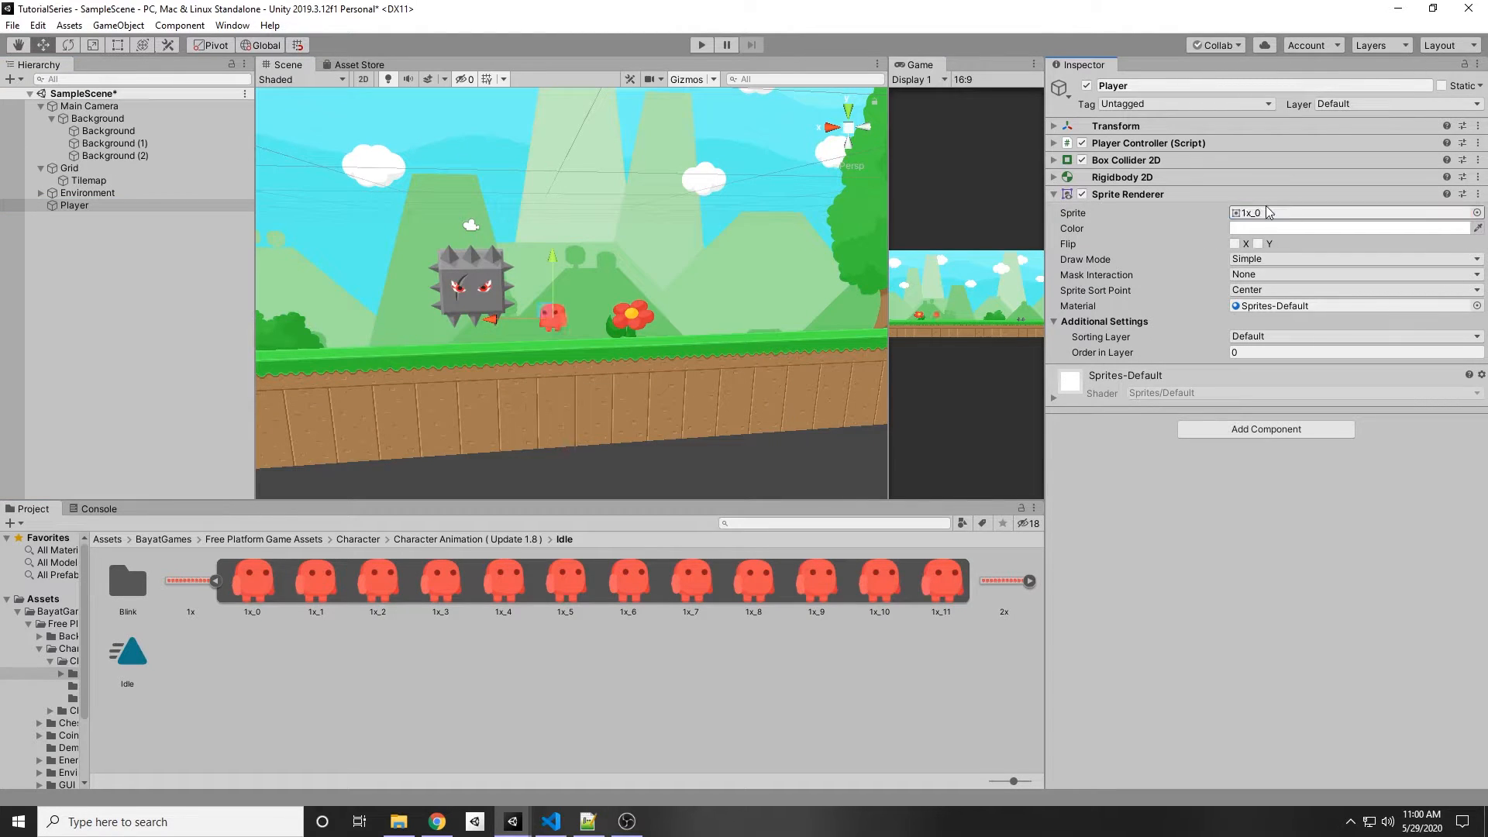
Step: Add a new sorting layer named Player in the Tags & Layers settings
{"action": "scroll", "coordinate": [620, 323], "scroll_direction": "down", "scroll_amount": 8}
{"action": "right_click_drag", "start_coordinate": [624, 358], "coordinate": [610, 387]}
{"action": "scroll", "coordinate": [583, 363], "scroll_direction": "up", "scroll_amount": 8}
{"action": "scroll", "coordinate": [677, 370], "scroll_direction": "up", "scroll_amount": 4}
{"action": "left_click", "coordinate": [1250, 338]}
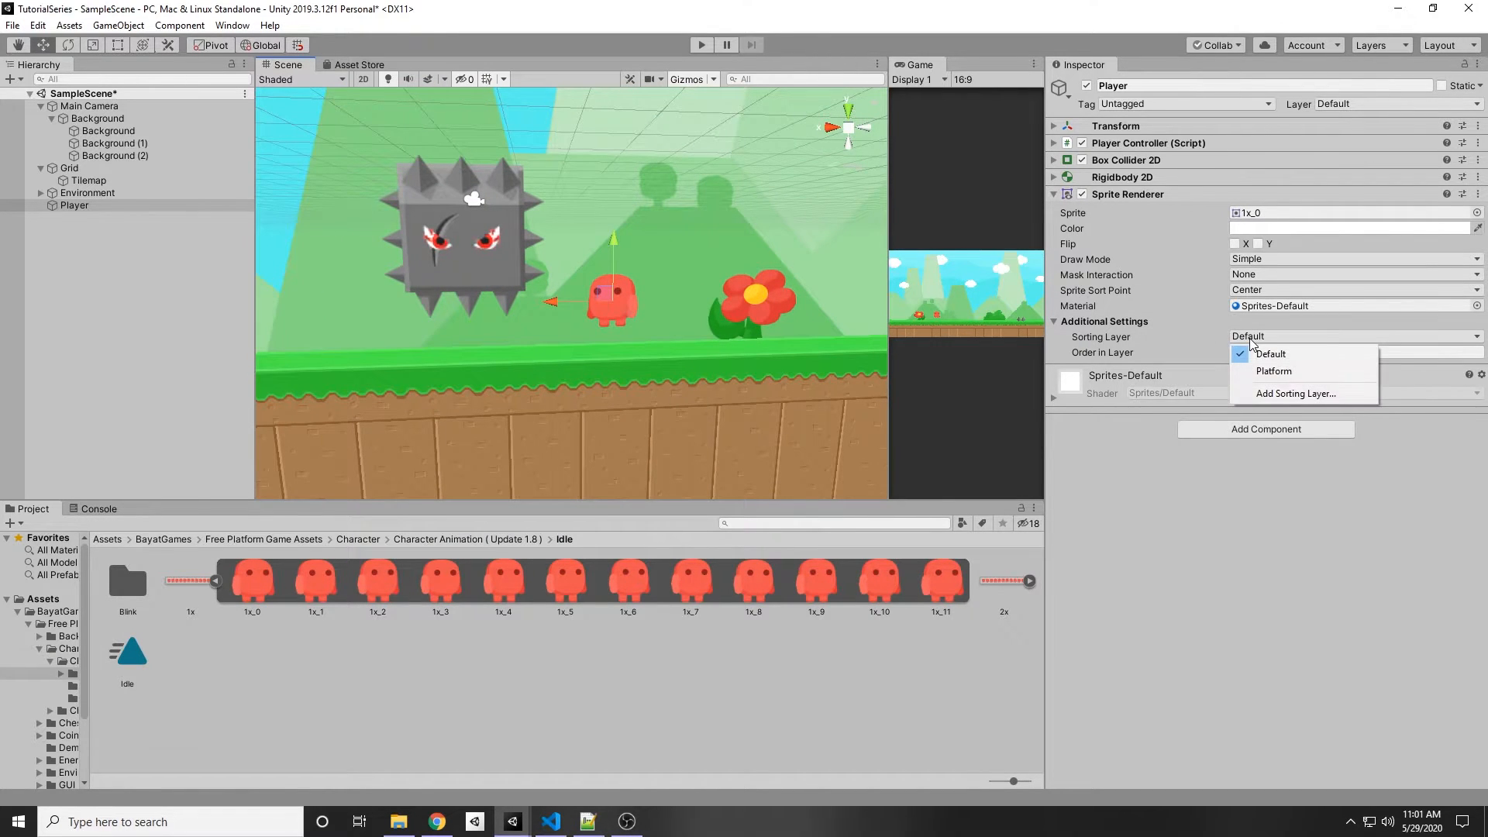
{"action": "left_click", "coordinate": [1132, 532]}
{"action": "left_click", "coordinate": [1280, 335]}
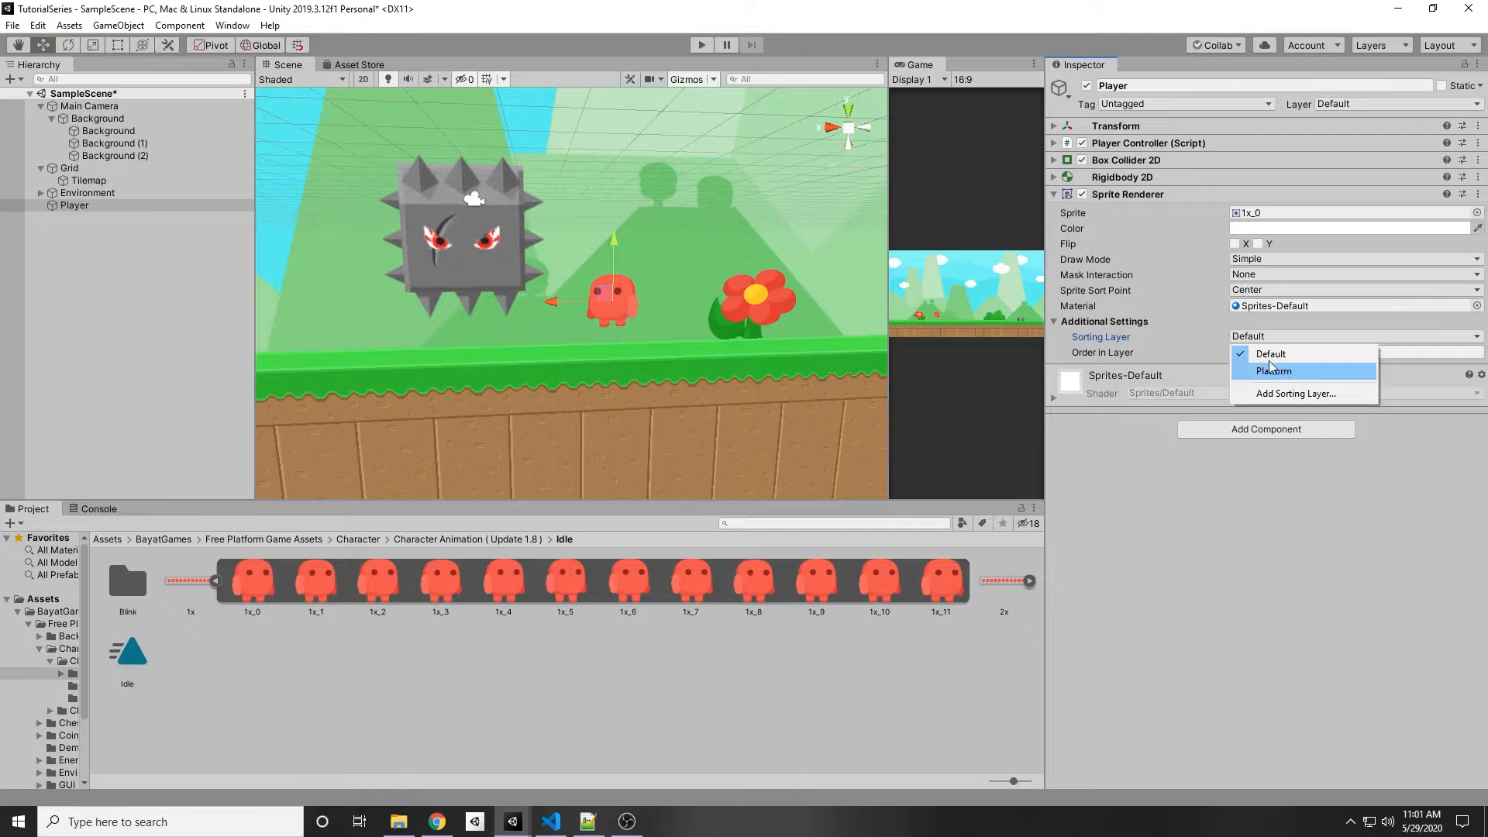
{"action": "left_click", "coordinate": [1310, 394]}
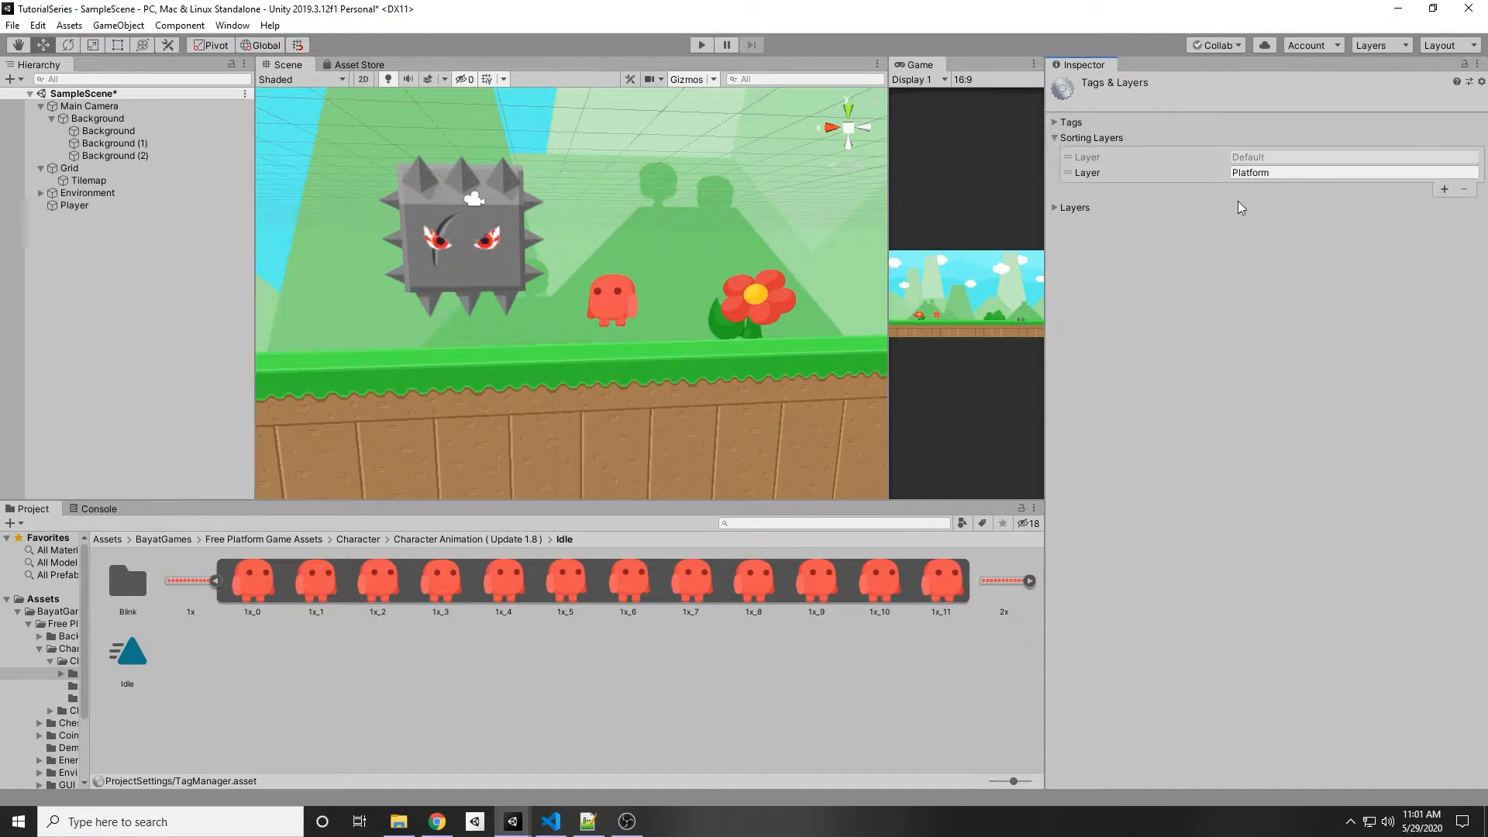
{"action": "left_click", "coordinate": [1443, 189]}
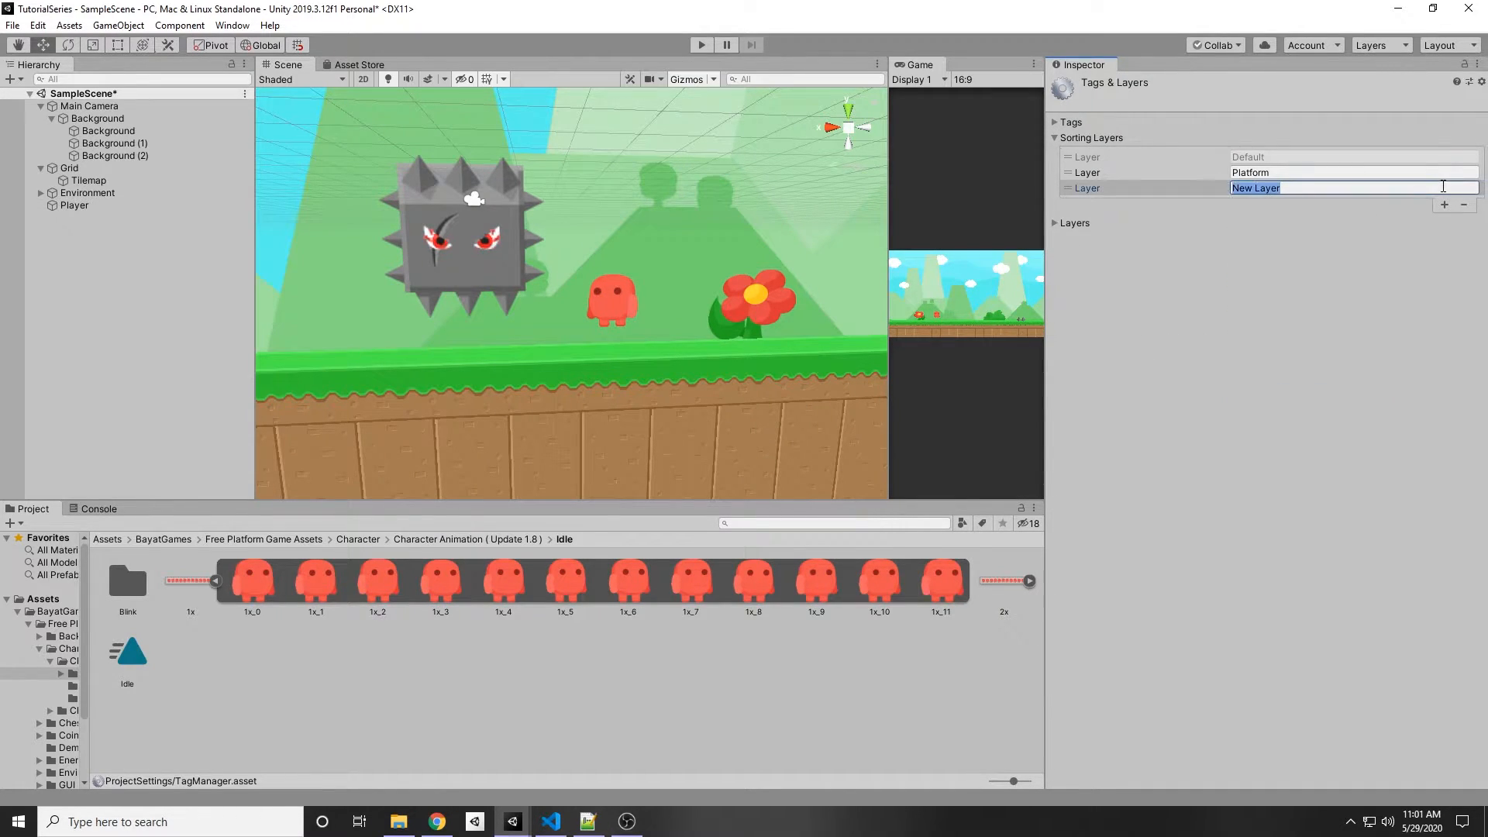
{"action": "type", "text": "Pl"}
Step: Set the Player object's sorting layer to Player
{"action": "left_click", "coordinate": [74, 205]}
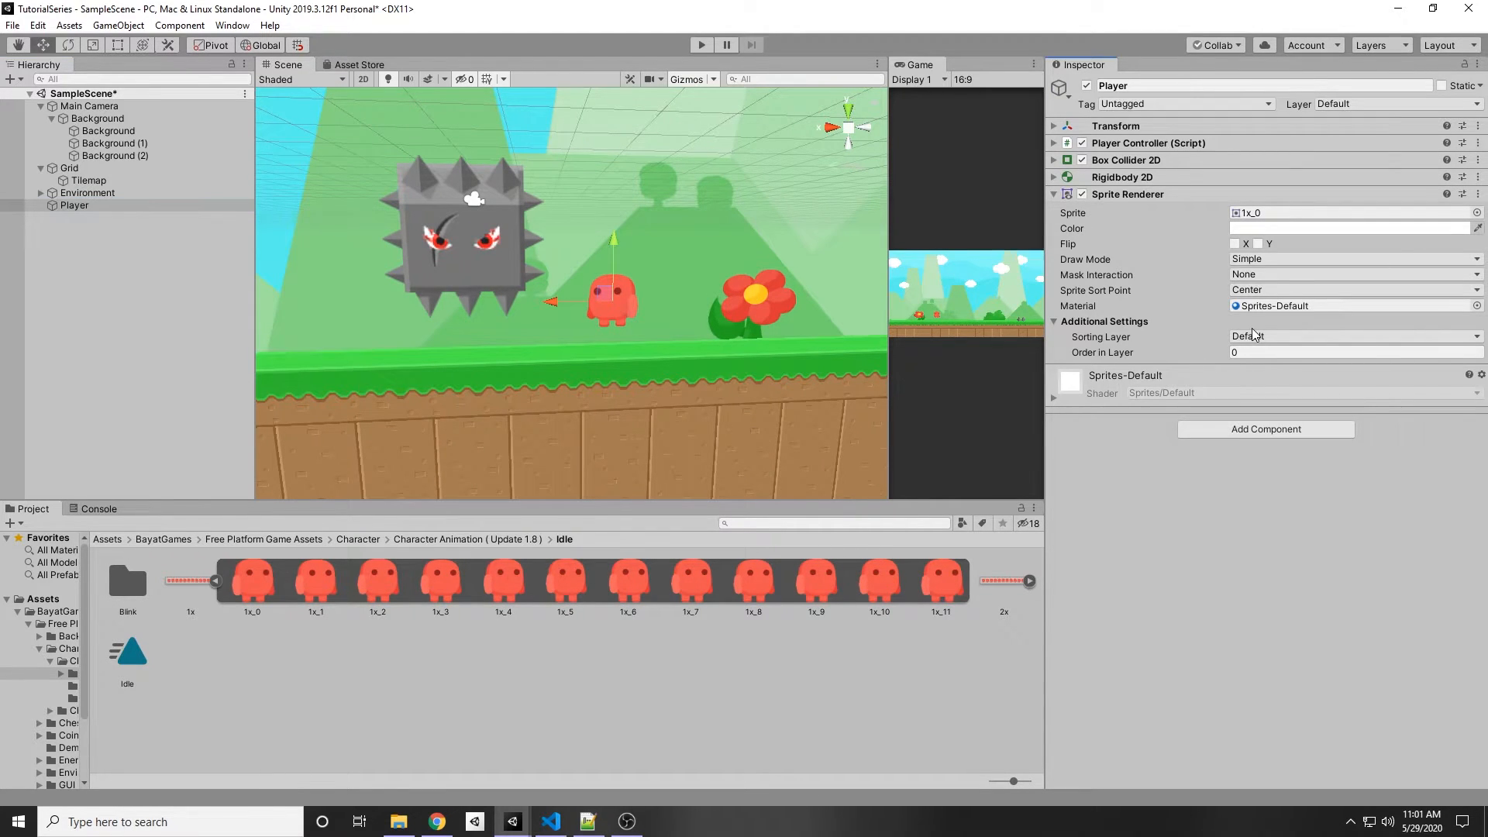
{"action": "left_click", "coordinate": [1253, 334]}
{"action": "left_click", "coordinate": [1263, 389]}
Step: Scale the Player to 1.5 on X and Y in its Transform
{"action": "scroll", "coordinate": [854, 345], "scroll_direction": "down", "scroll_amount": 10}
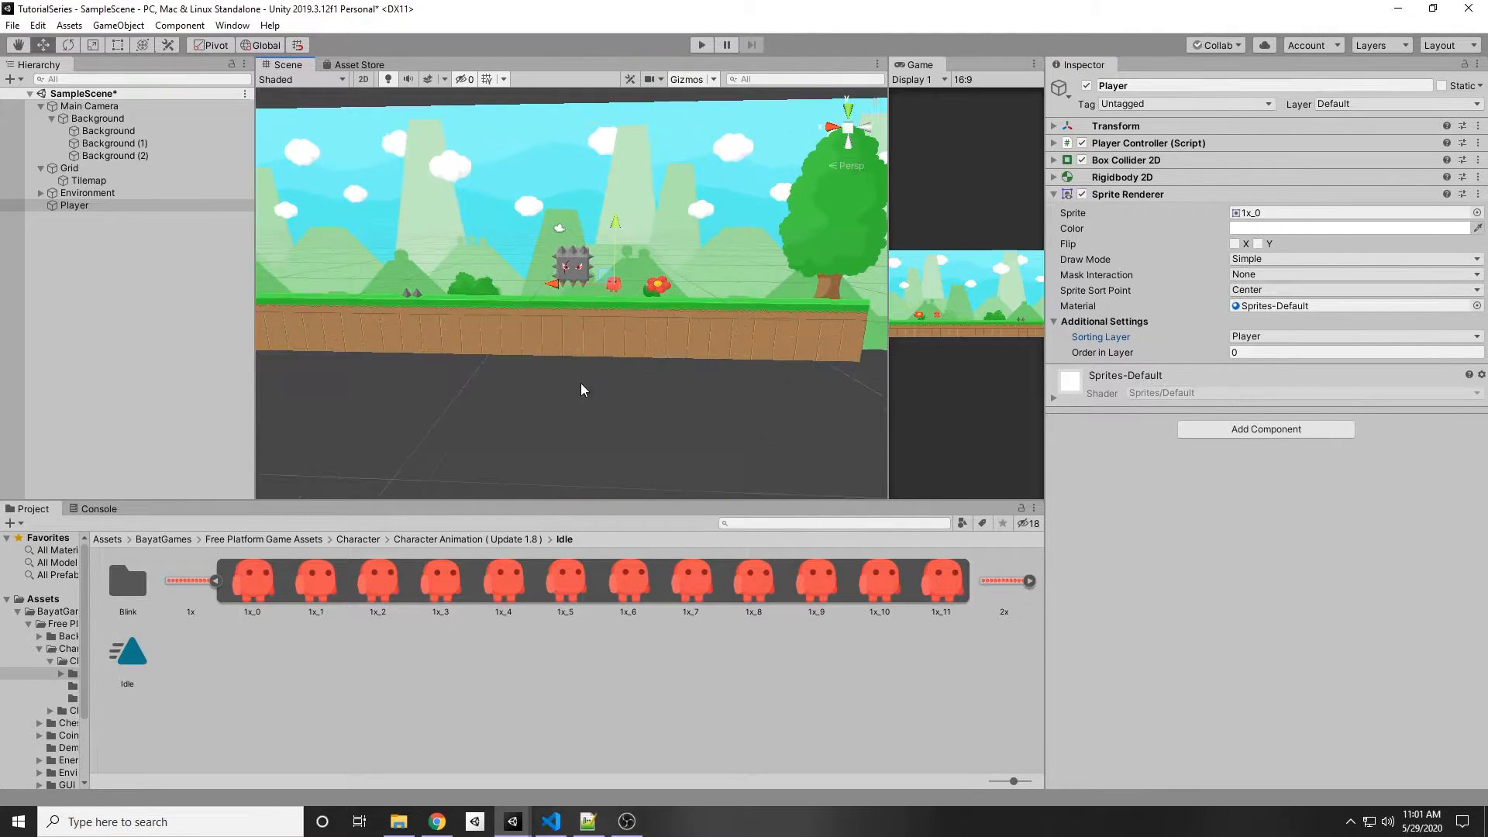
{"action": "scroll", "coordinate": [584, 387], "scroll_direction": "up", "scroll_amount": 2}
{"action": "key", "text": "f"}
{"action": "scroll", "coordinate": [579, 287], "scroll_direction": "down", "scroll_amount": 10}
{"action": "right_click_drag", "start_coordinate": [579, 287], "coordinate": [486, 328]}
{"action": "left_click_drag", "start_coordinate": [732, 381], "coordinate": [208, 350], "text": "alt"}
{"action": "scroll", "coordinate": [555, 379], "scroll_direction": "down", "scroll_amount": 4}
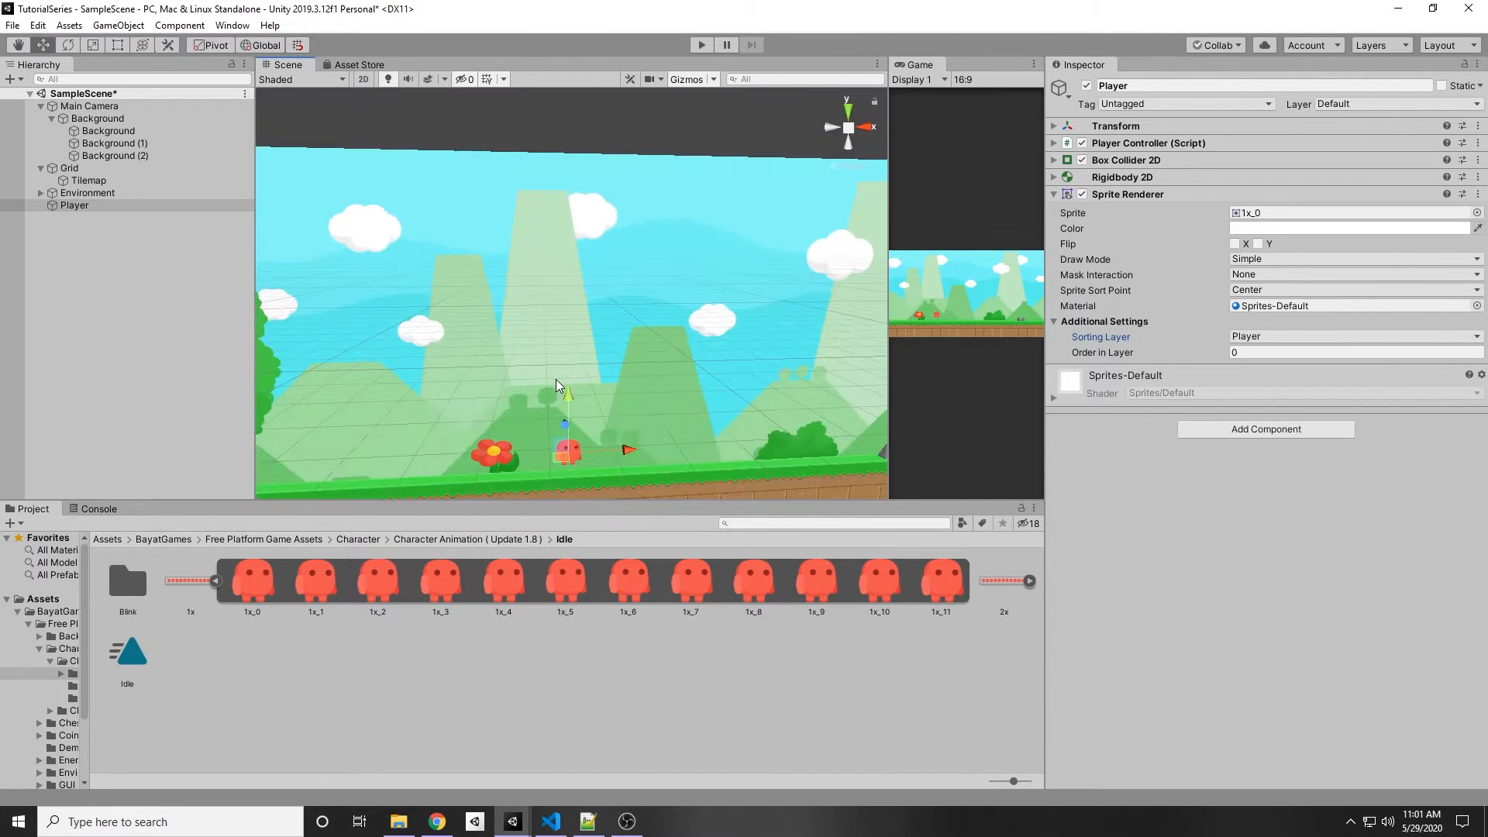
{"action": "scroll", "coordinate": [556, 383], "scroll_direction": "down", "scroll_amount": 5}
{"action": "middle_click_drag", "start_coordinate": [597, 455], "coordinate": [620, 404]}
{"action": "right_click_drag", "start_coordinate": [621, 403], "coordinate": [629, 385]}
{"action": "scroll", "coordinate": [629, 390], "scroll_direction": "up", "scroll_amount": 2}
{"action": "scroll", "coordinate": [629, 391], "scroll_direction": "up", "scroll_amount": 6}
{"action": "middle_click_drag", "start_coordinate": [640, 451], "coordinate": [585, 355]}
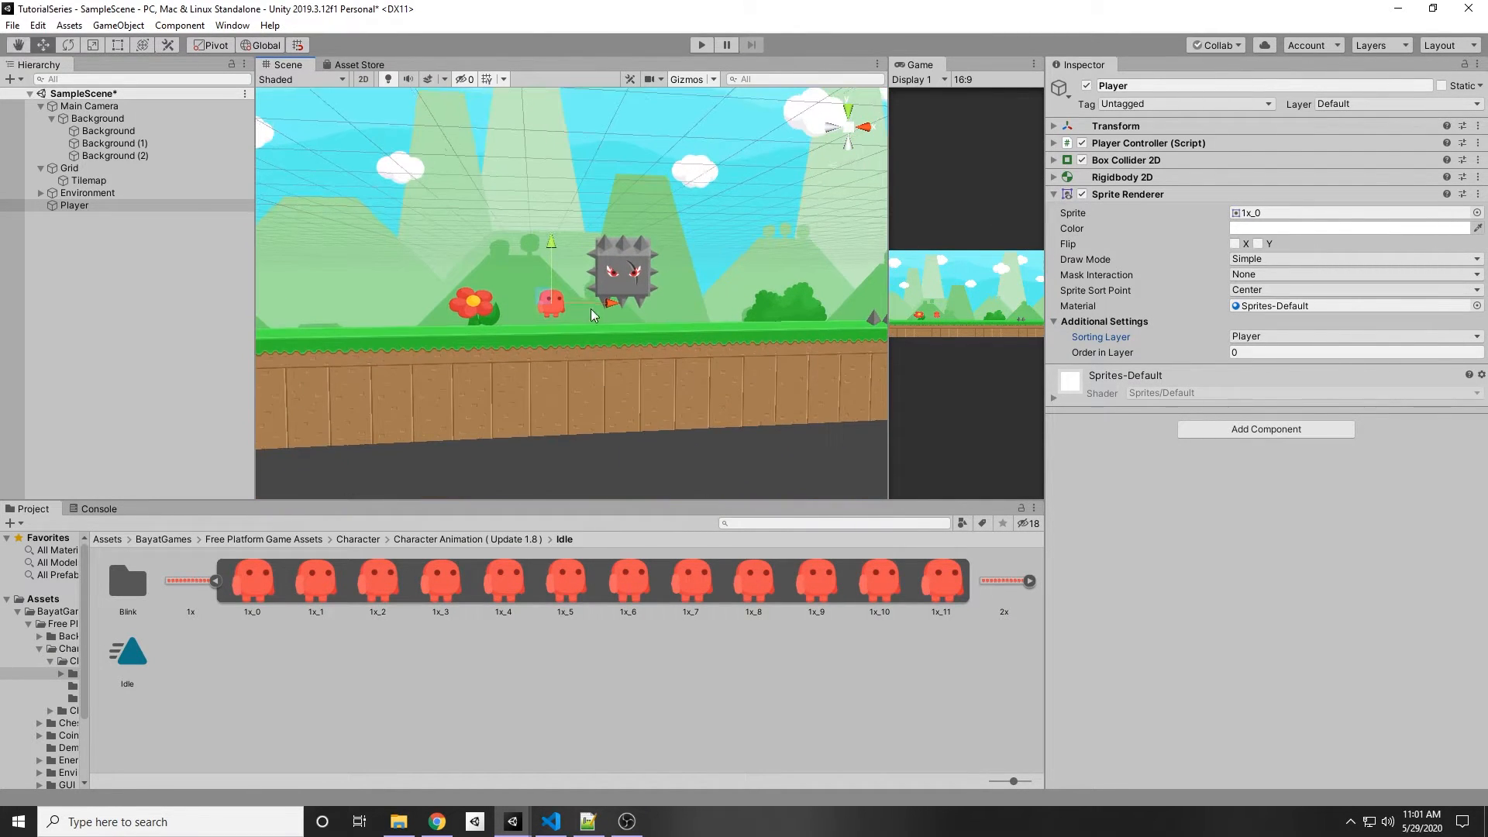
{"action": "left_click", "coordinate": [1058, 128]}
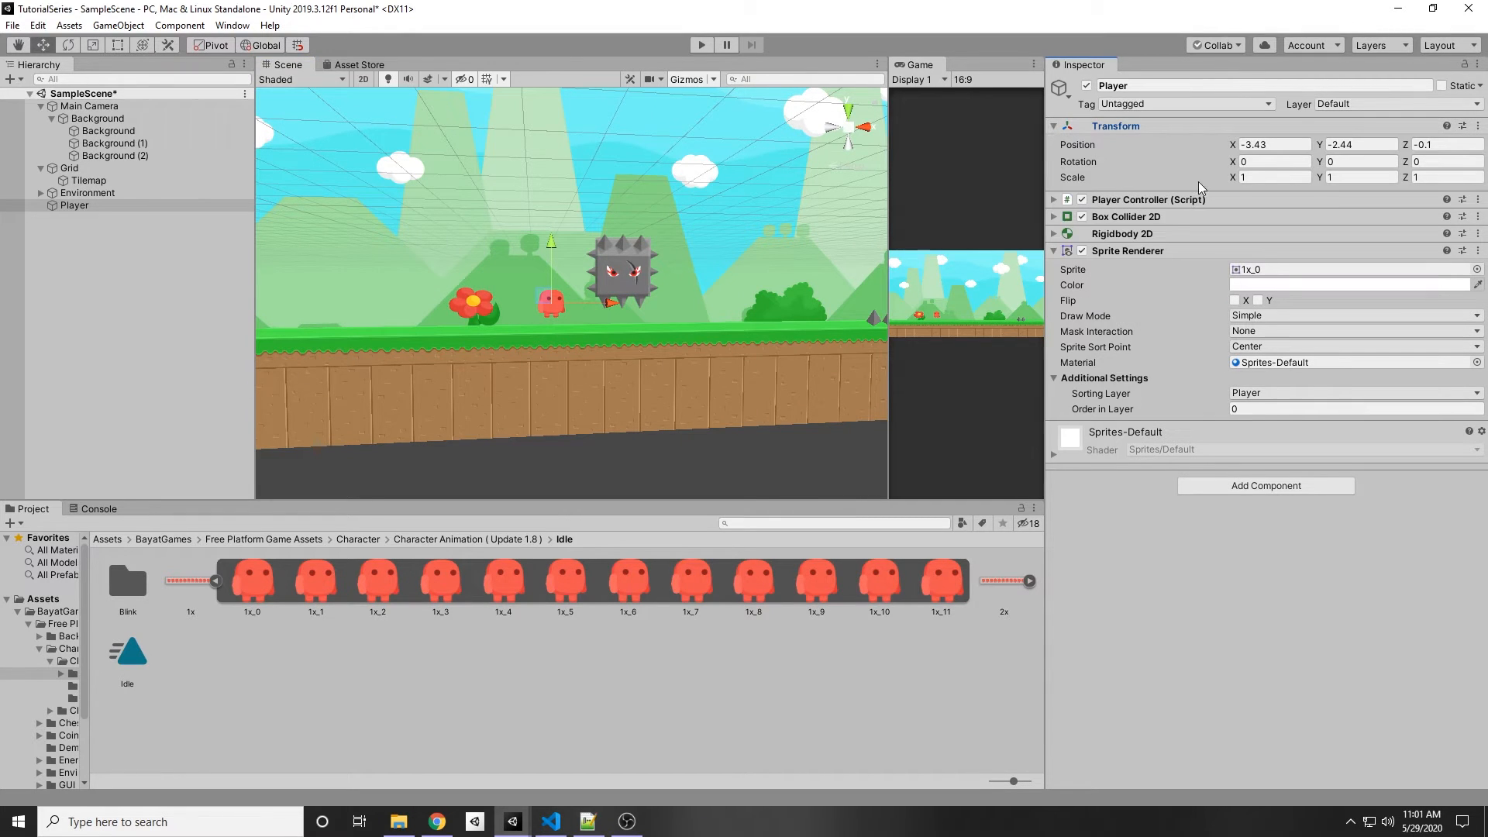
{"action": "left_click", "coordinate": [1286, 179]}
{"action": "key", "text": "Tab"}
{"action": "type", "text": "1.5"}
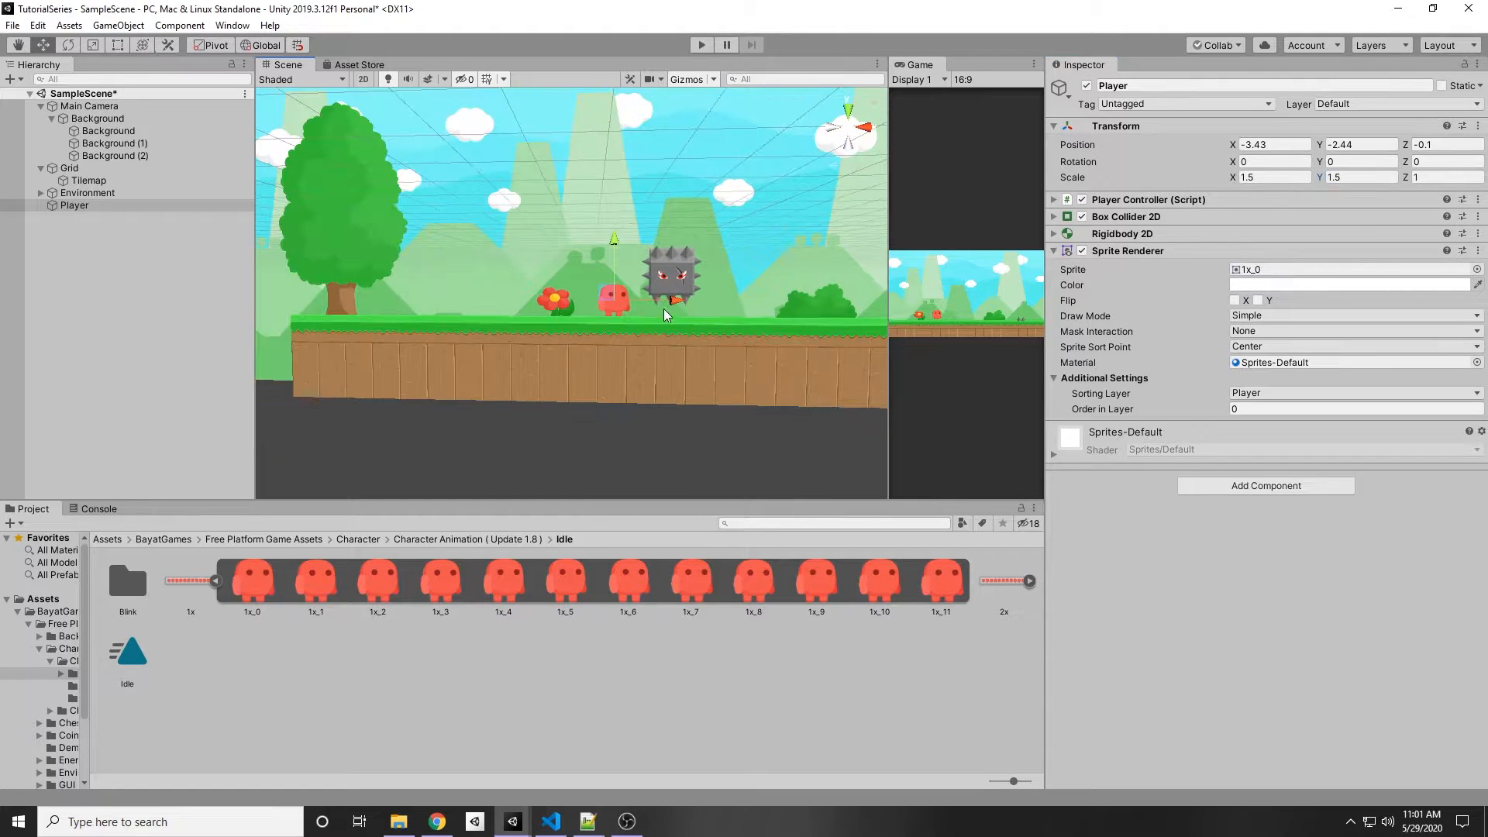
Step: Move the Player left along the grass to about X -7.27
{"action": "left_click_drag", "start_coordinate": [665, 304], "coordinate": [555, 301]}
{"action": "left_click", "coordinate": [513, 321]}
{"action": "left_click", "coordinate": [530, 295]}
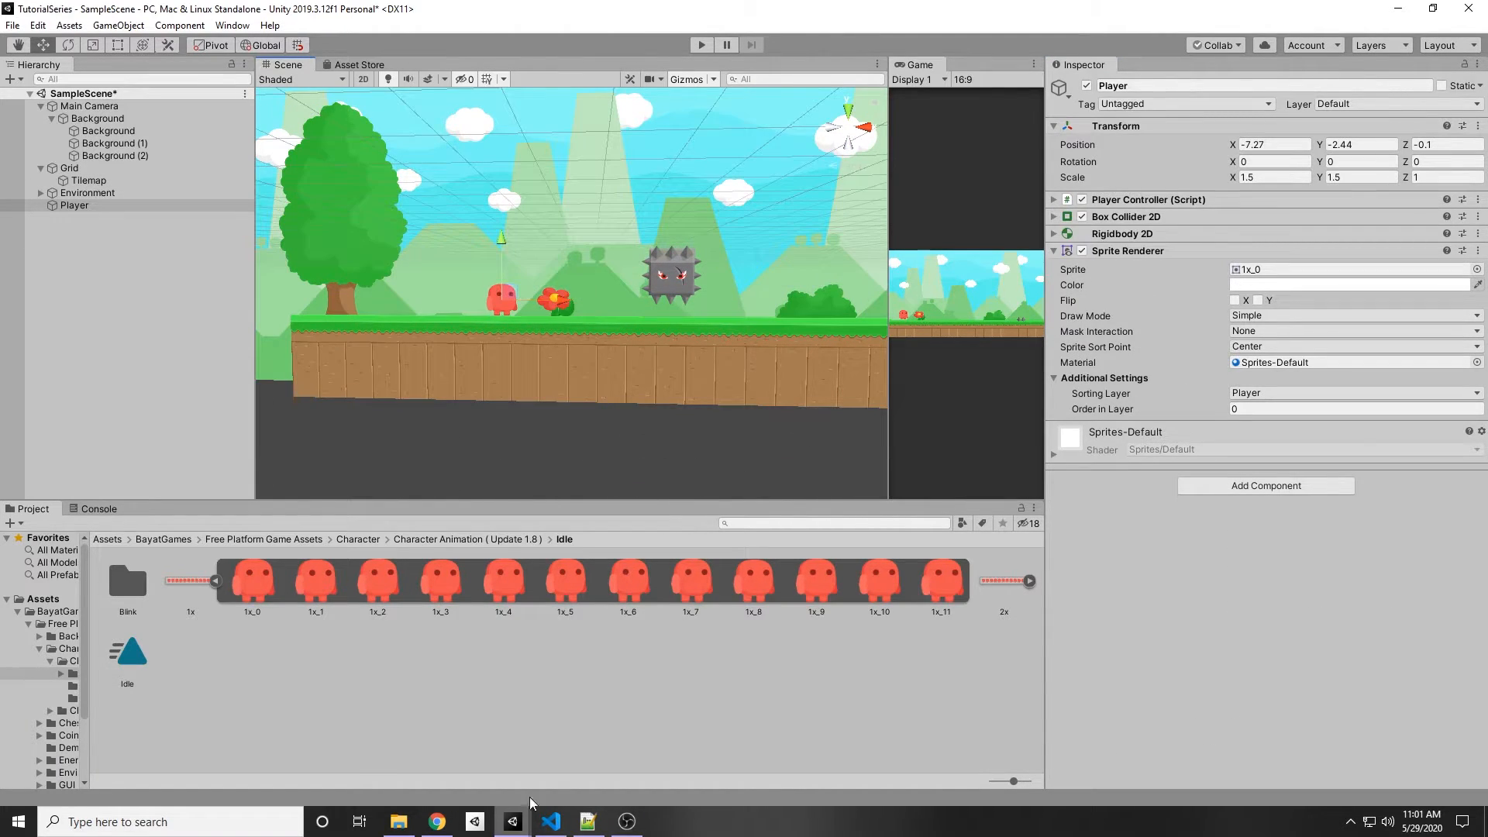
Step: Try adding an Animation component with the Idle clip assigned, then remove that component
{"action": "left_click", "coordinate": [1225, 486]}
{"action": "type", "text": "anim"}
{"action": "key", "text": "Up"}
{"action": "key", "text": "Up"}
{"action": "key", "text": "Return"}
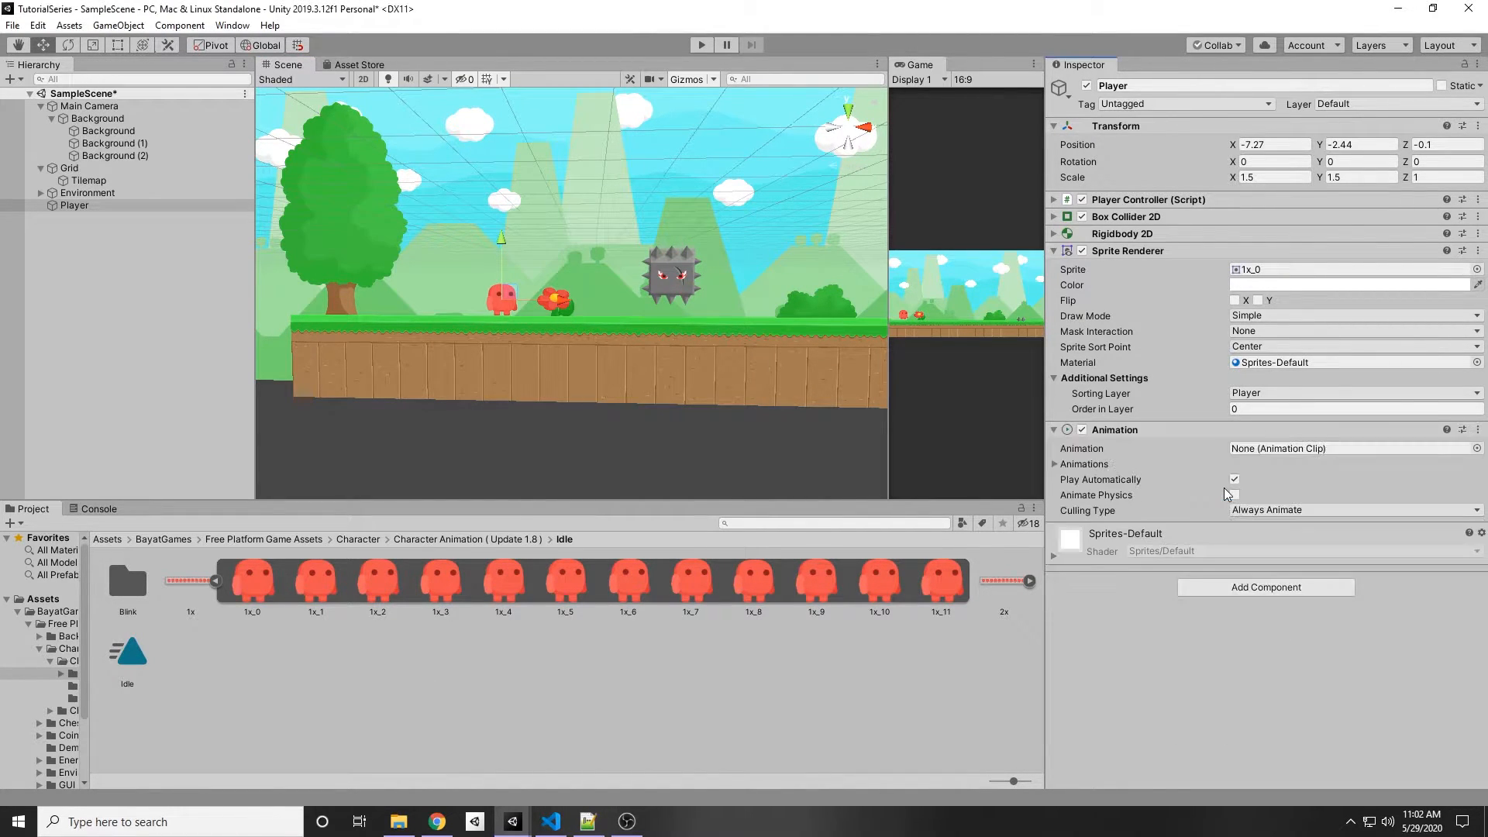
{"action": "left_click_drag", "start_coordinate": [129, 655], "coordinate": [1373, 450]}
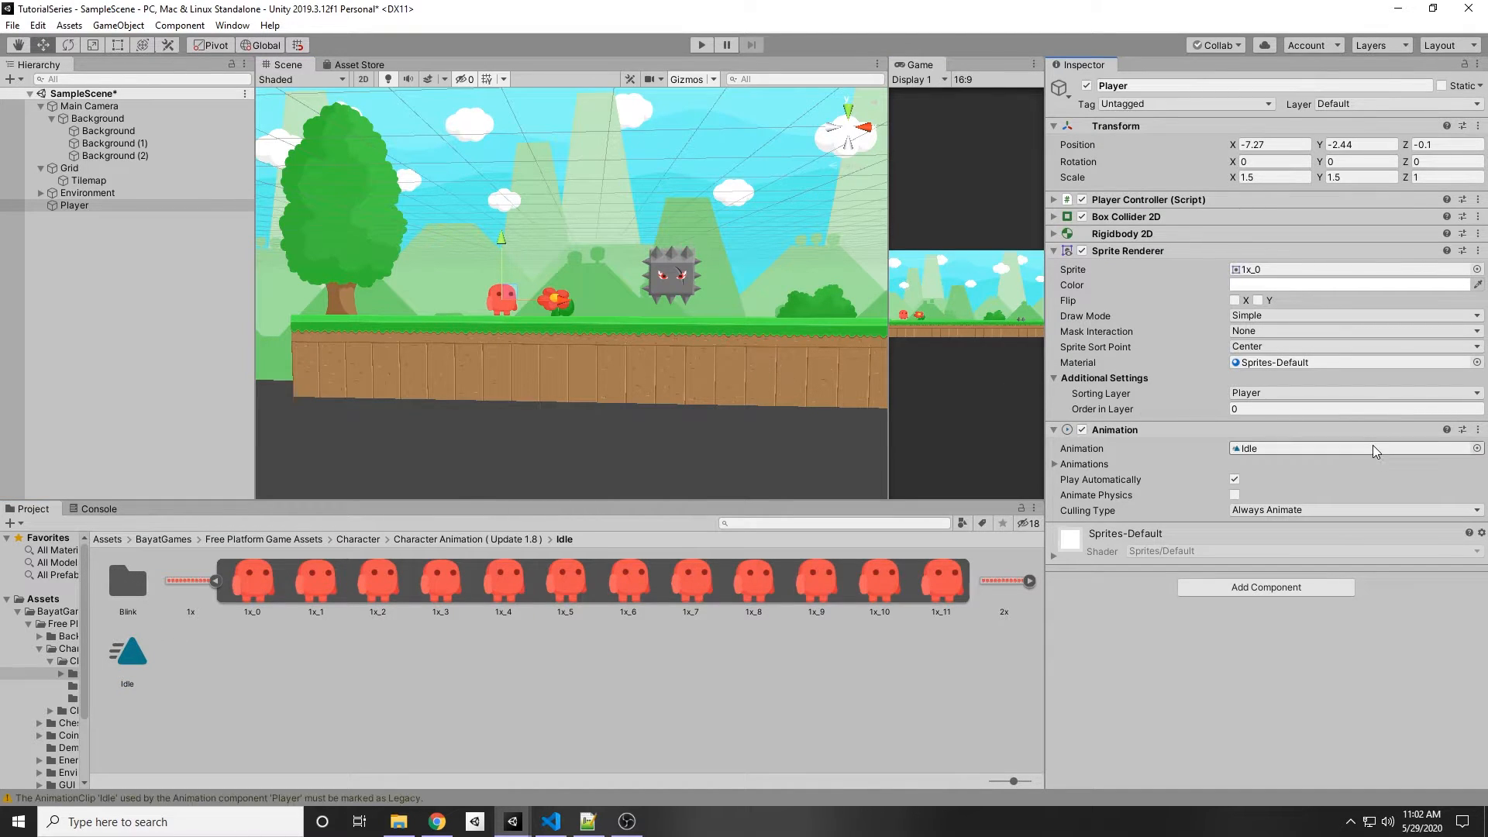
{"action": "left_click", "coordinate": [1075, 465]}
{"action": "right_click", "coordinate": [1201, 429]}
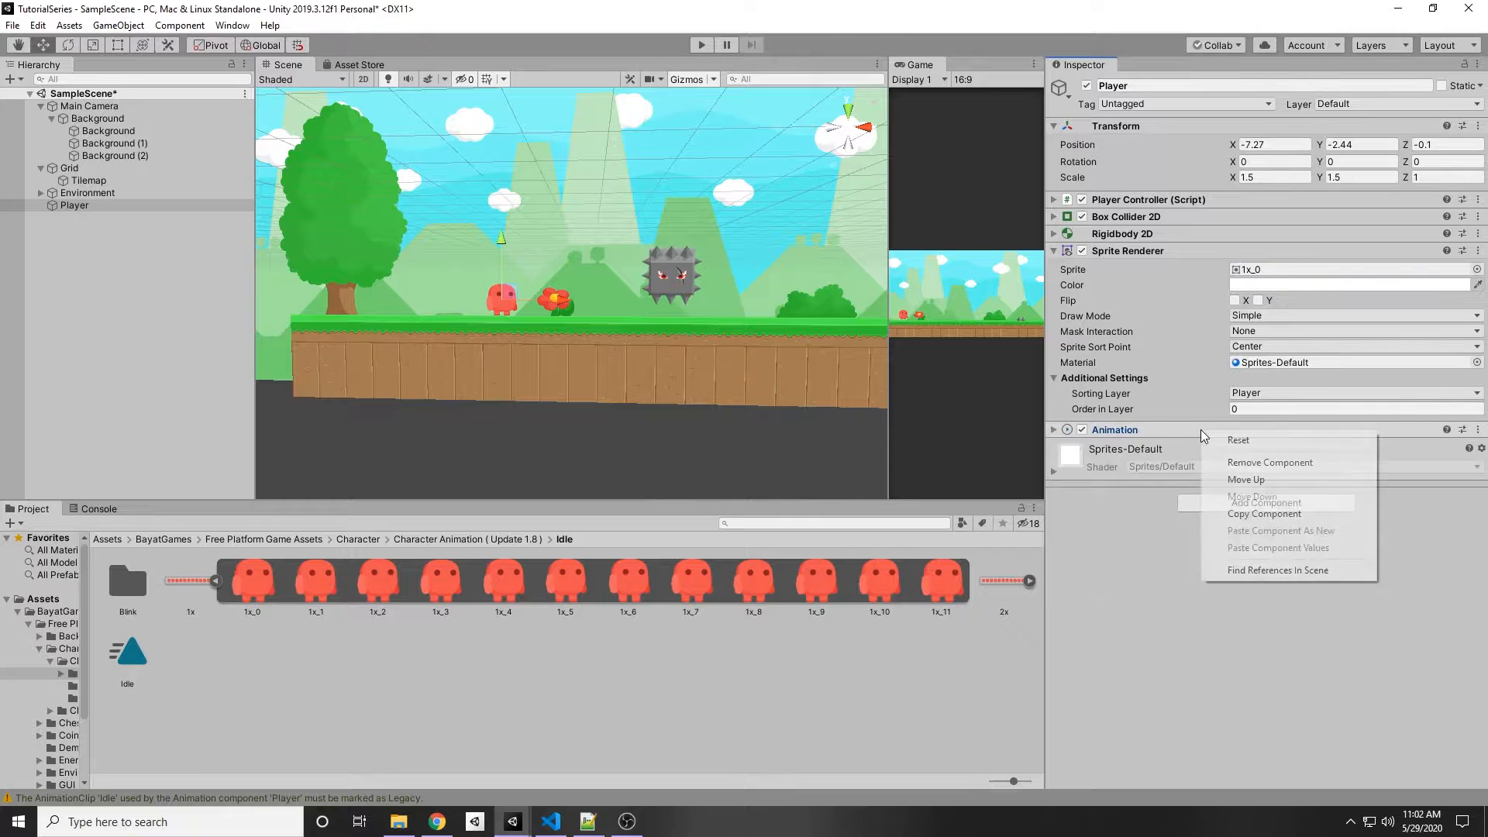
{"action": "left_click", "coordinate": [1255, 461]}
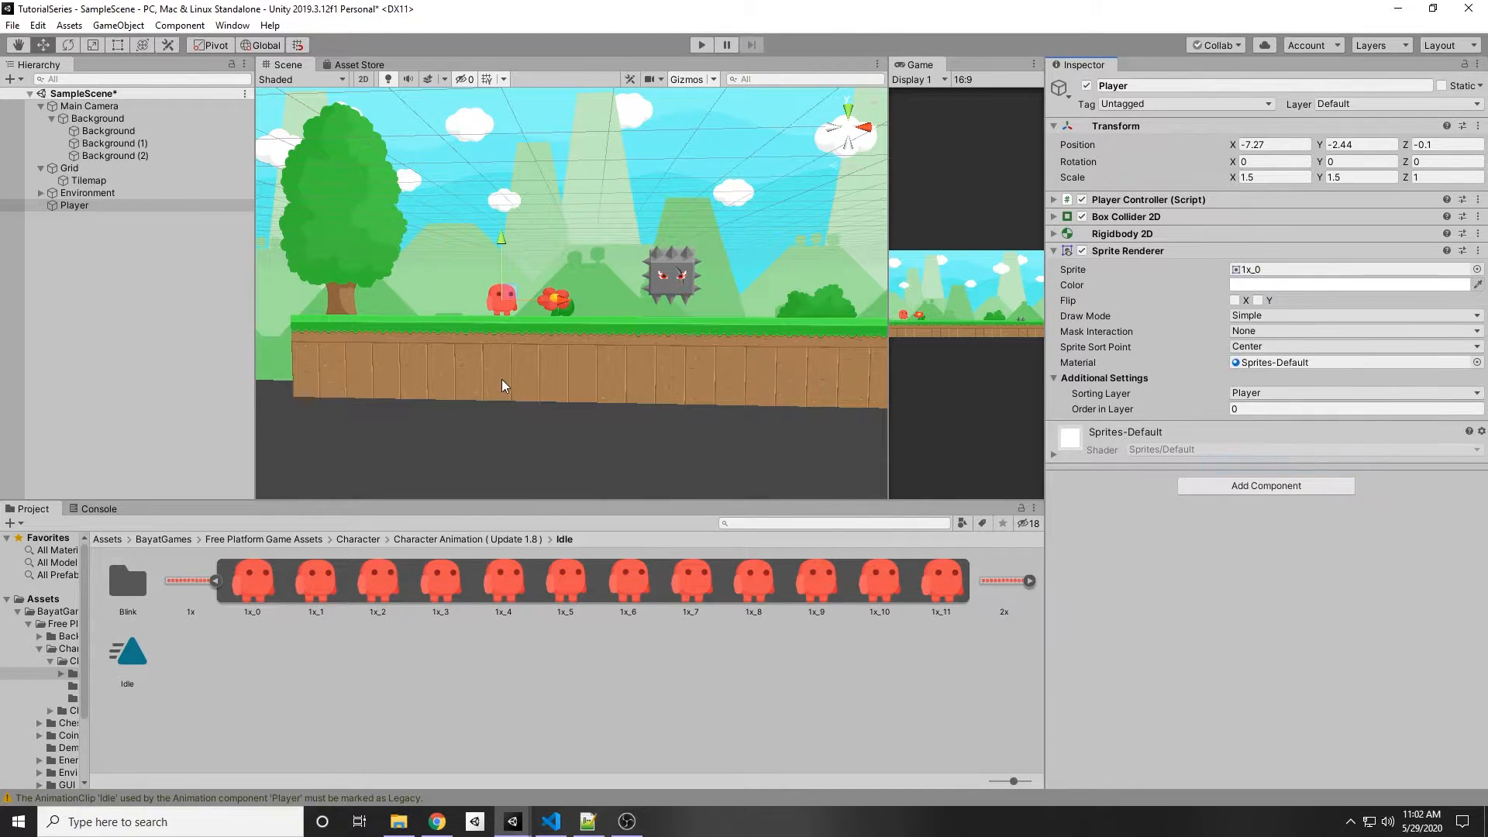
{"action": "scroll", "coordinate": [503, 379], "scroll_direction": "down", "scroll_amount": 3}
{"action": "scroll", "coordinate": [545, 406], "scroll_direction": "up", "scroll_amount": 5}
{"action": "scroll", "coordinate": [500, 405], "scroll_direction": "down", "scroll_amount": 3}
{"action": "scroll", "coordinate": [545, 431], "scroll_direction": "up", "scroll_amount": 5}
{"action": "scroll", "coordinate": [521, 299], "scroll_direction": "down", "scroll_amount": 4}
{"action": "scroll", "coordinate": [546, 263], "scroll_direction": "up", "scroll_amount": 4}
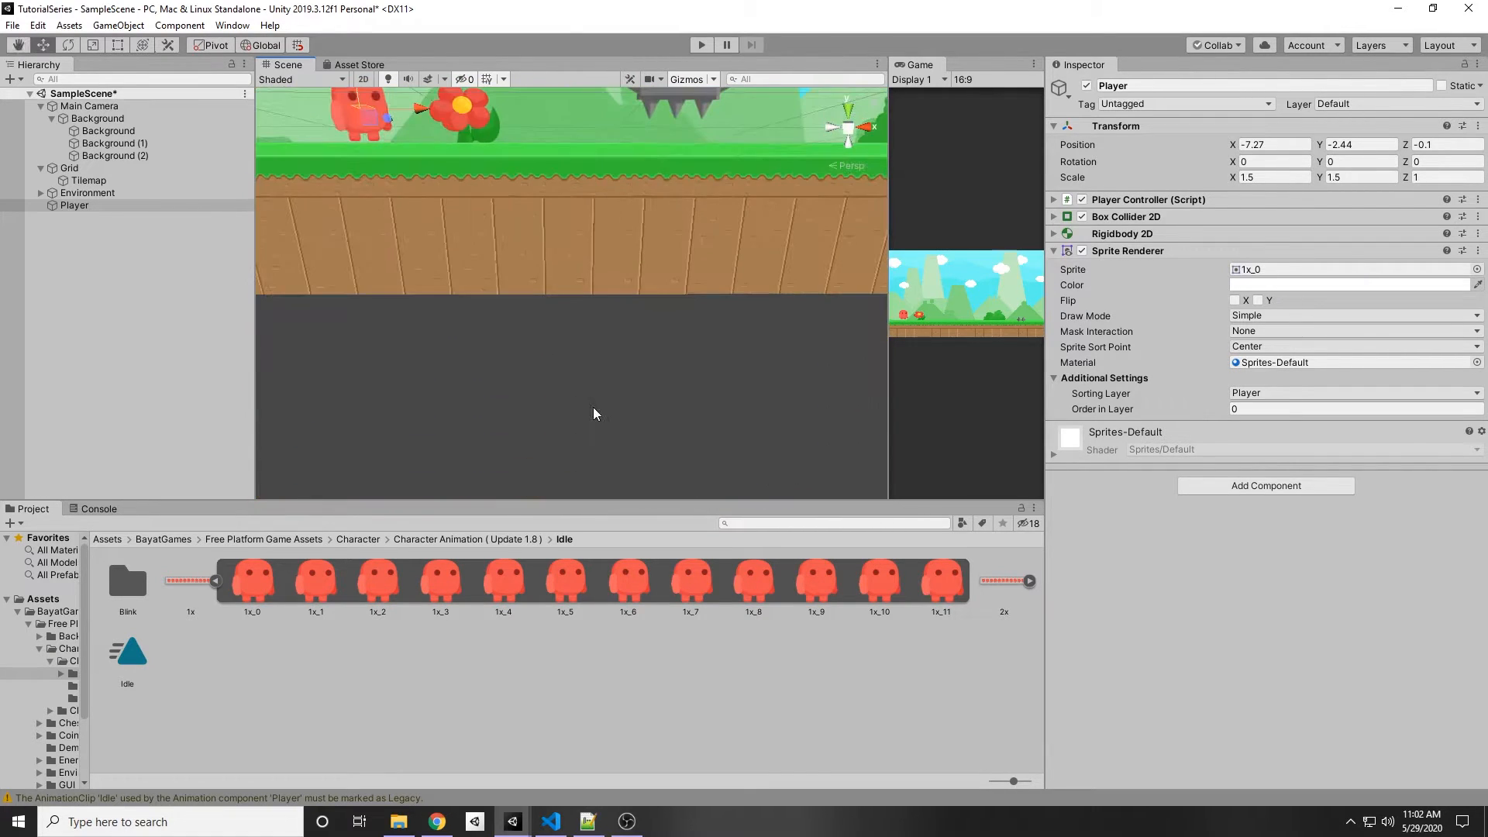
{"action": "key", "text": "f"}
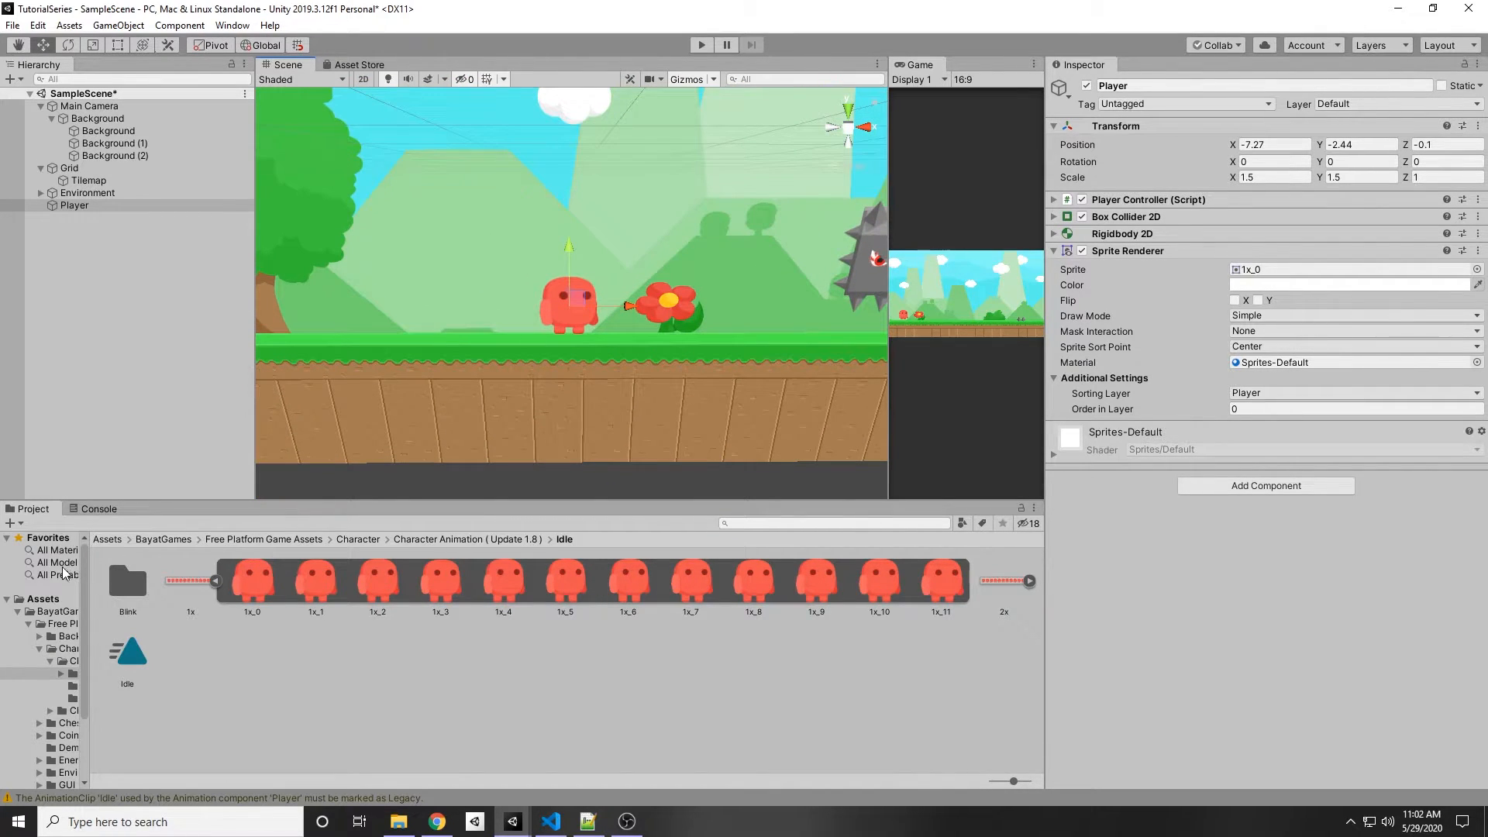
Step: Create a new folder named Animations in the Assets root
{"action": "left_click_drag", "start_coordinate": [87, 565], "coordinate": [147, 542]}
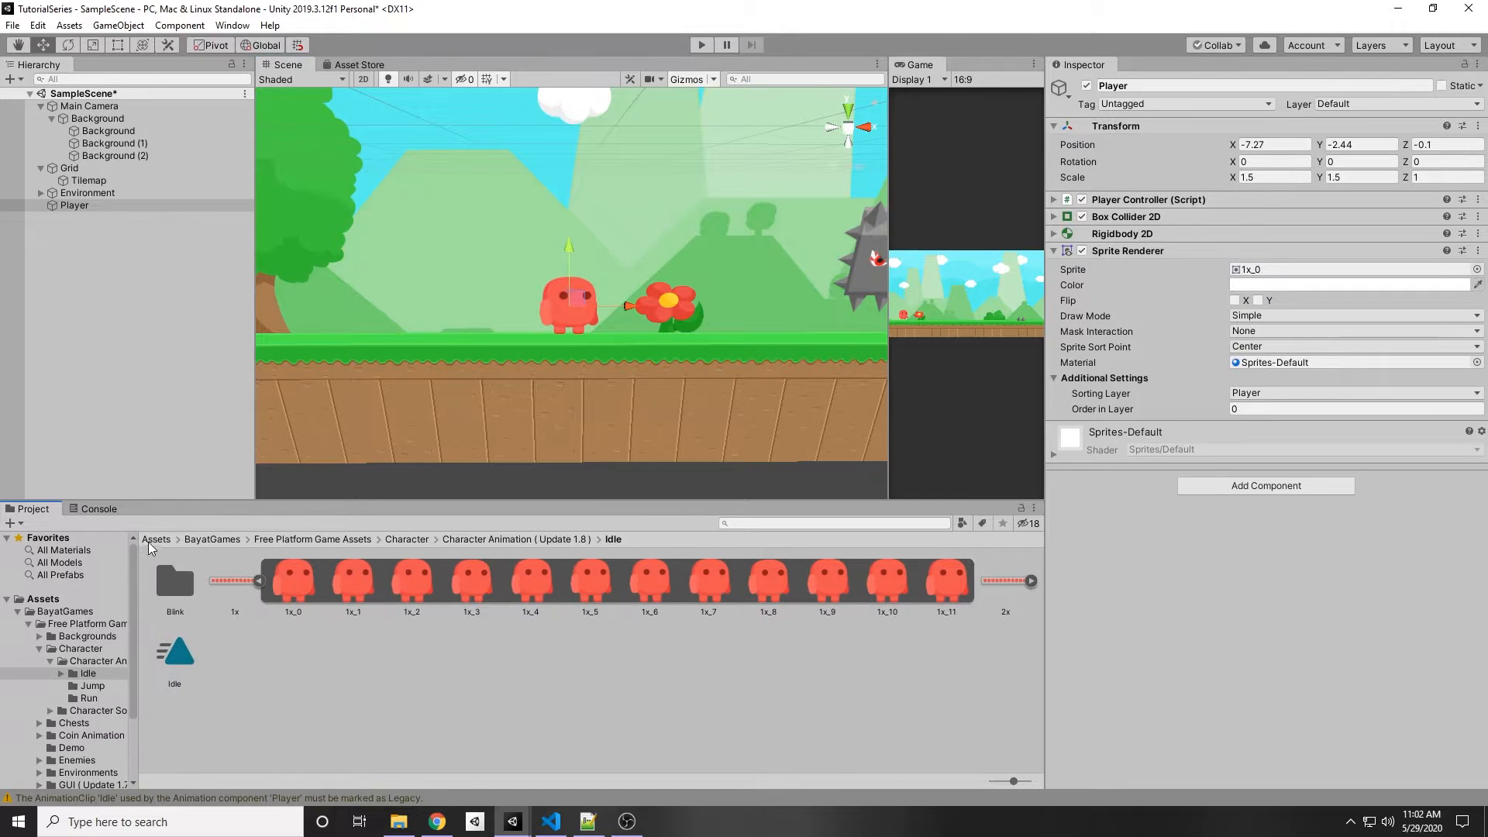
{"action": "left_click", "coordinate": [151, 538]}
{"action": "right_click", "coordinate": [239, 653]}
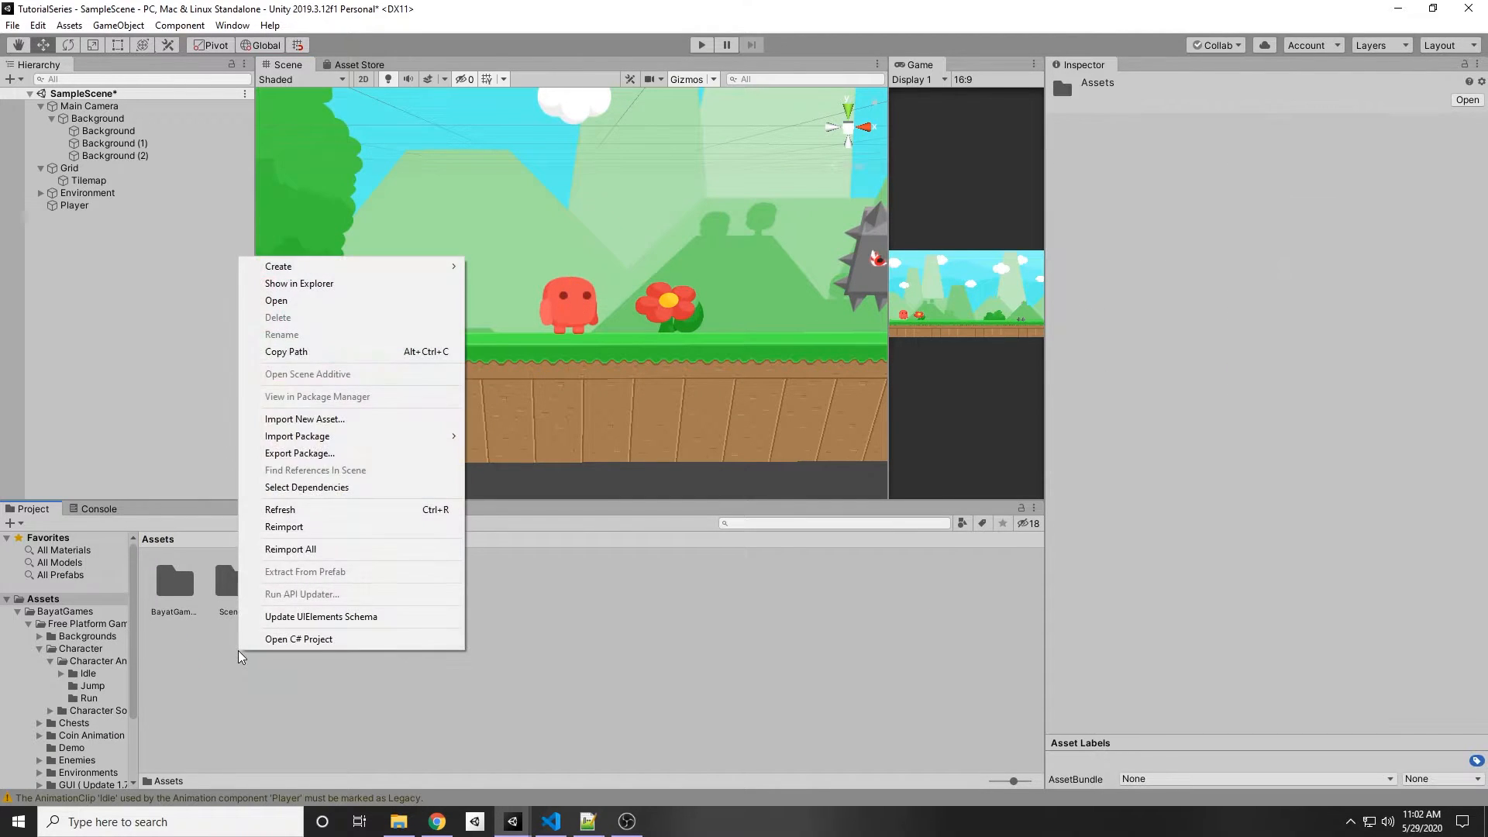
{"action": "mouse_move", "coordinate": [306, 266]}
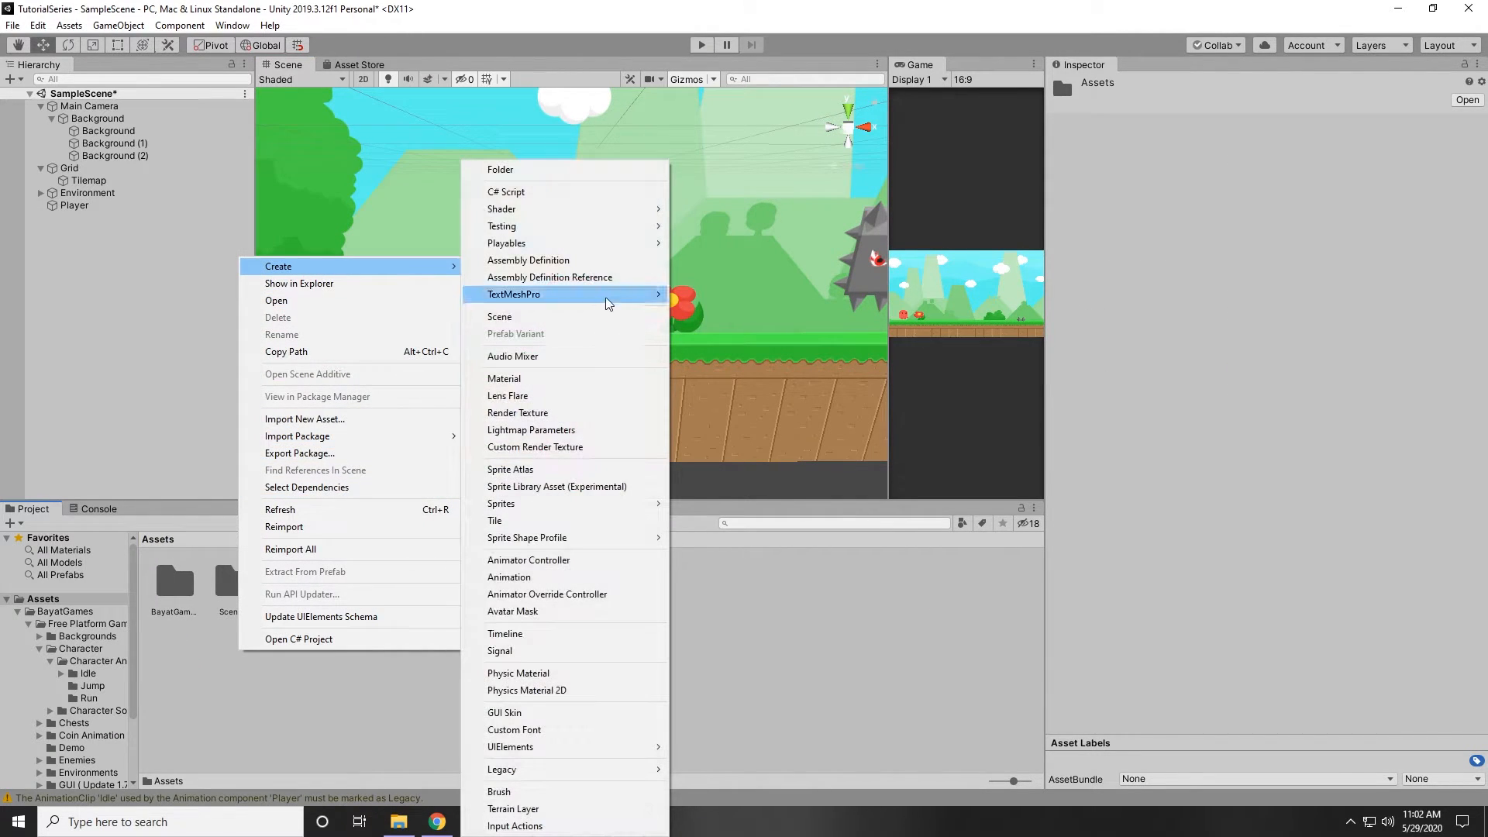
{"action": "left_click", "coordinate": [584, 169]}
{"action": "type", "text": "Animations"}
{"action": "key", "text": "Return"}
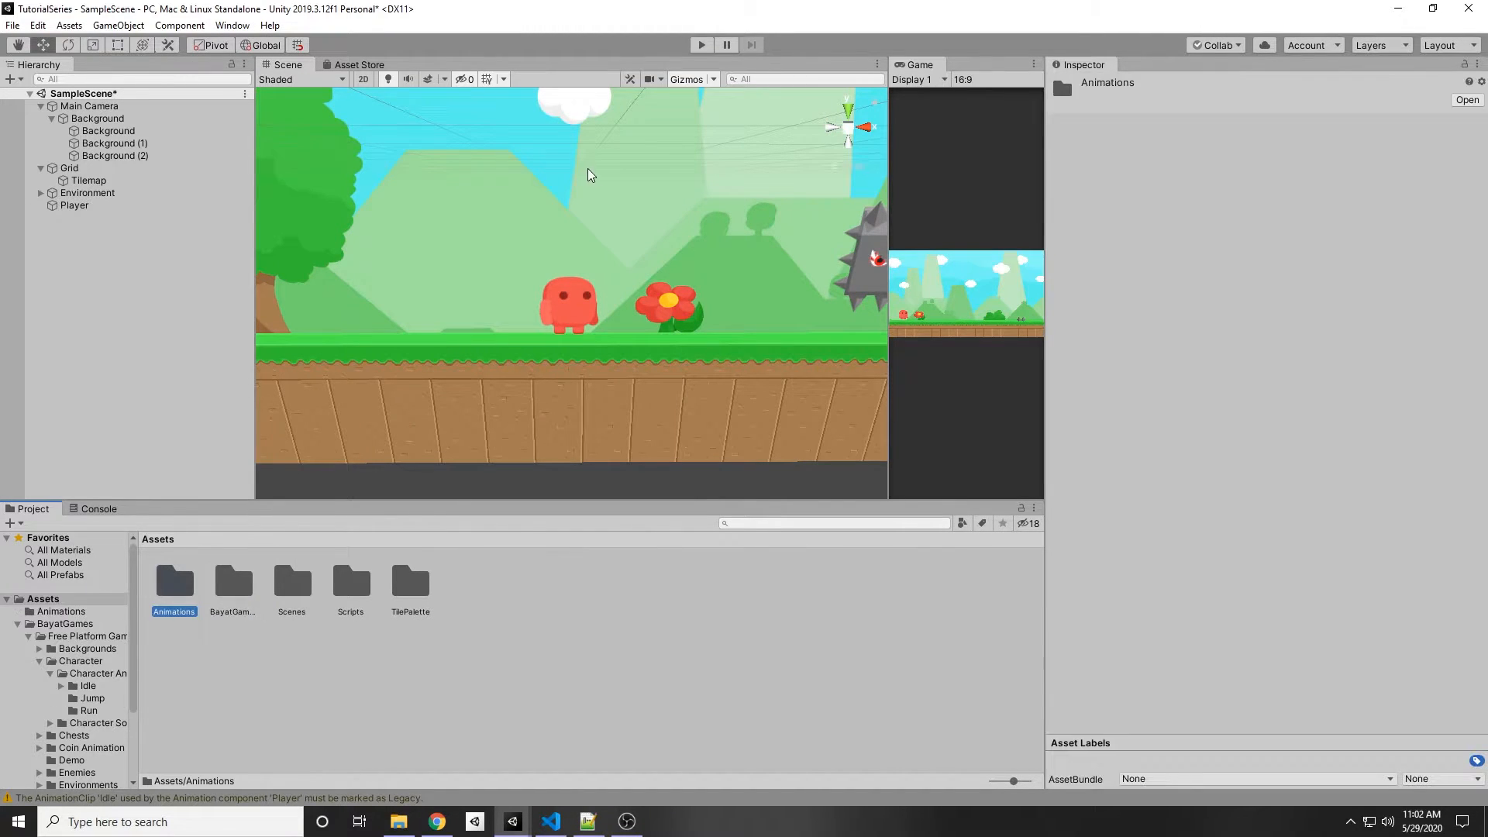
Step: Create an Animator Controller named PlayerAnimator inside the Animations folder
{"action": "double_click", "coordinate": [176, 583]}
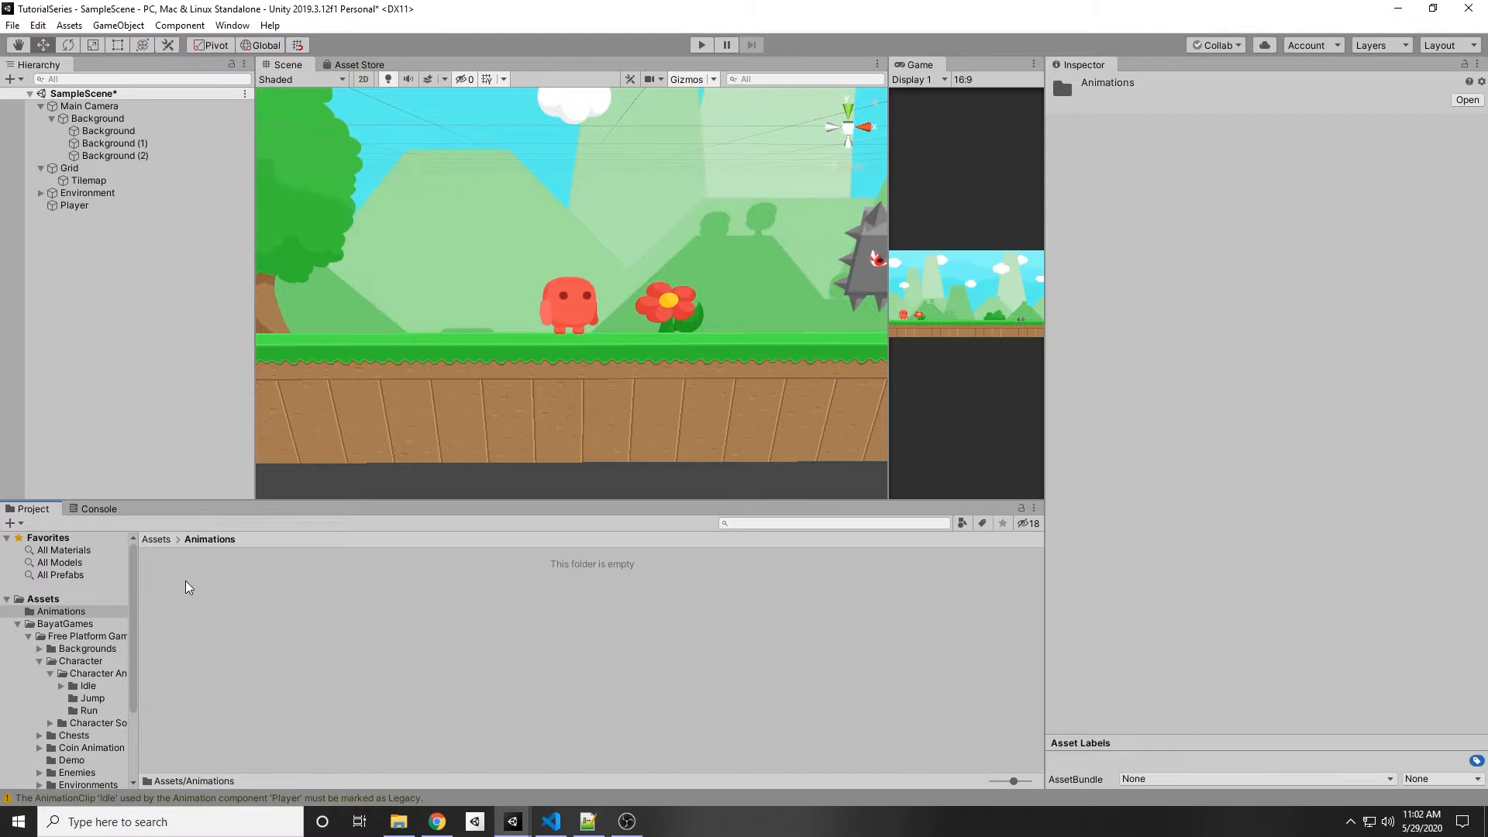
{"action": "right_click", "coordinate": [186, 587]}
{"action": "mouse_move", "coordinate": [246, 198]}
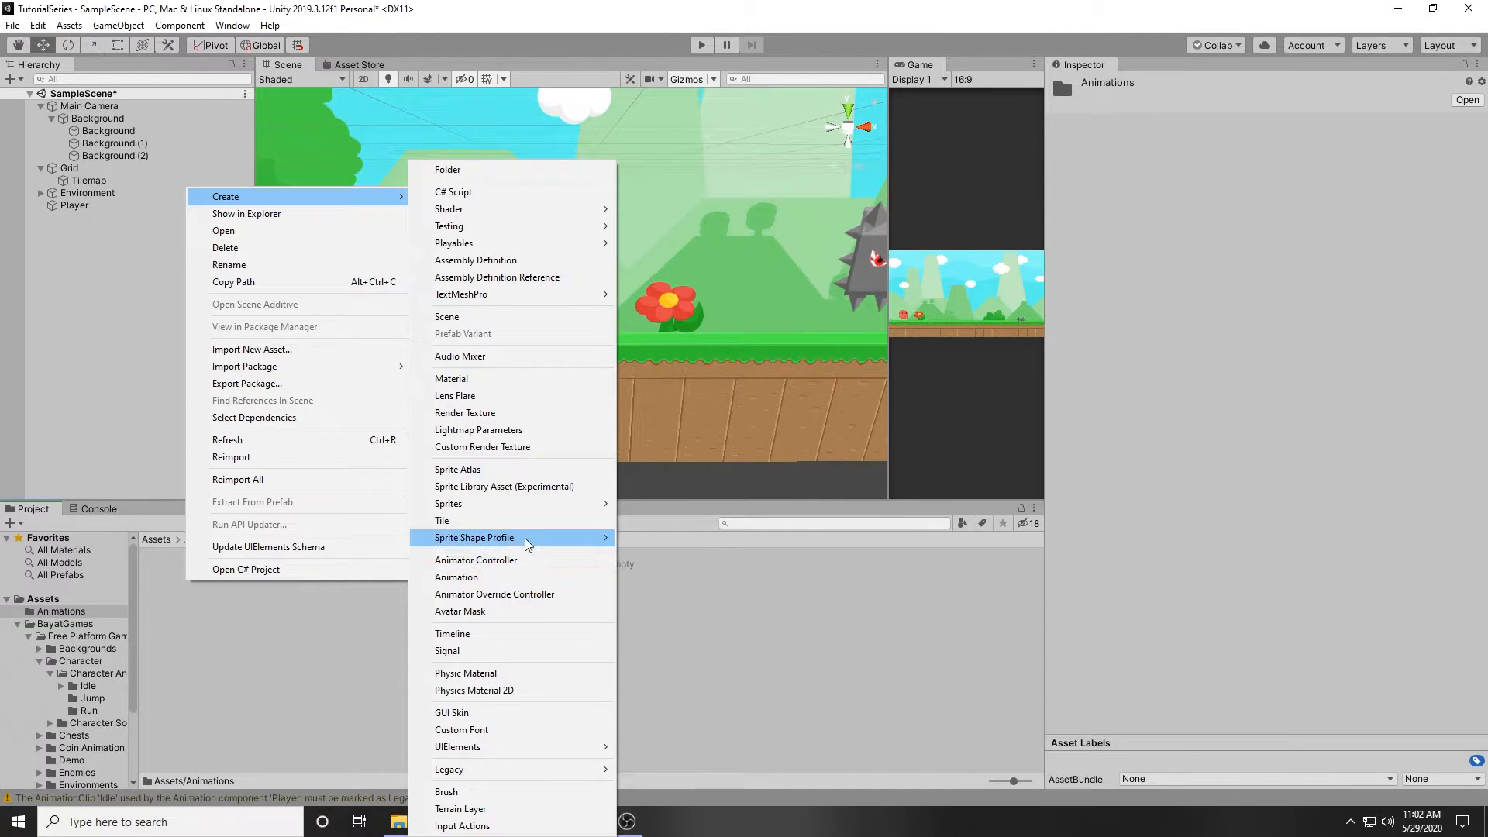
{"action": "left_click", "coordinate": [476, 560]}
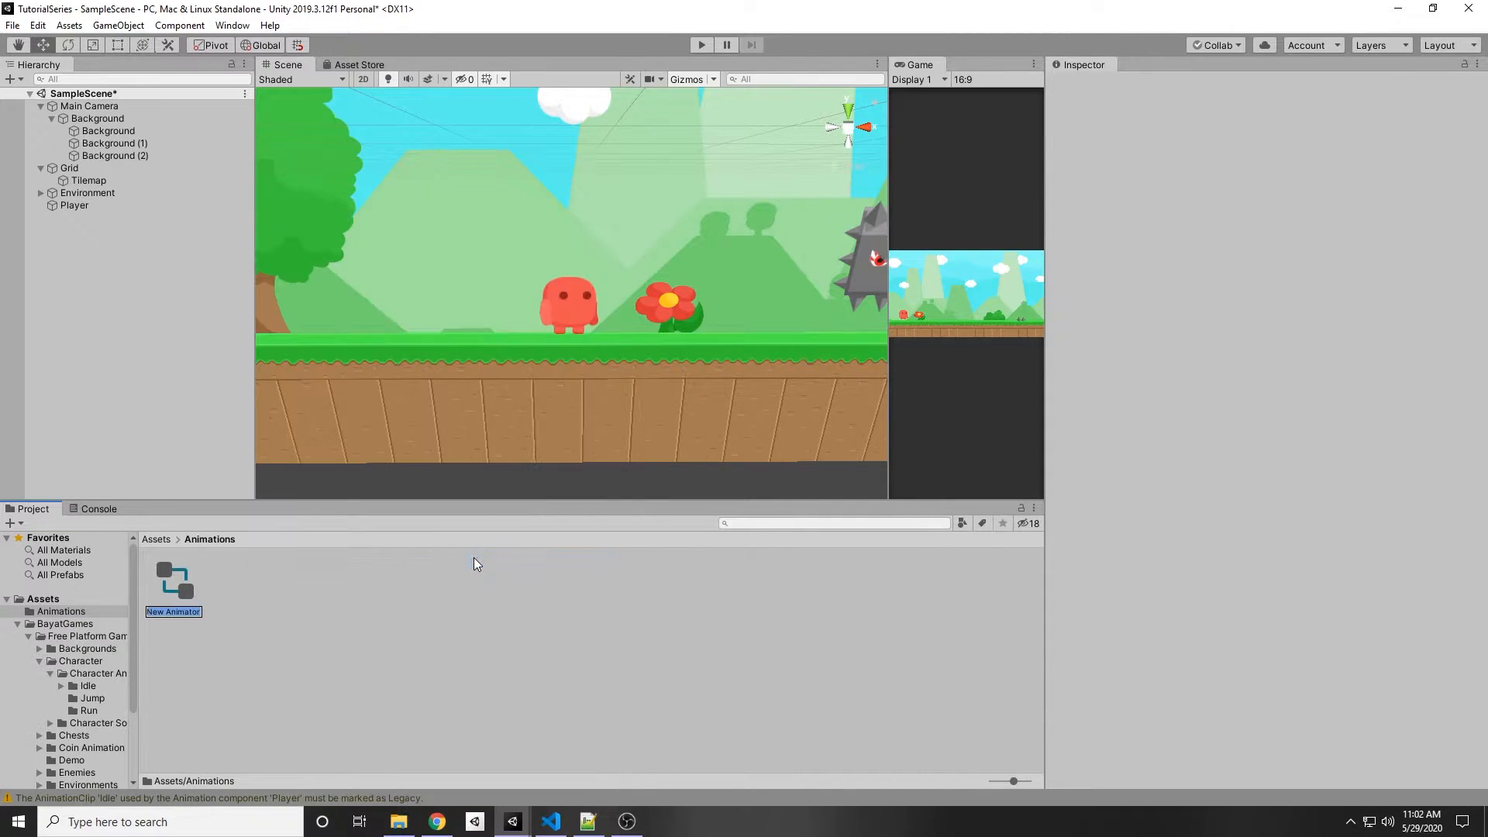
{"action": "type", "text": "PlayerAnimator"}
{"action": "key", "text": "Return"}
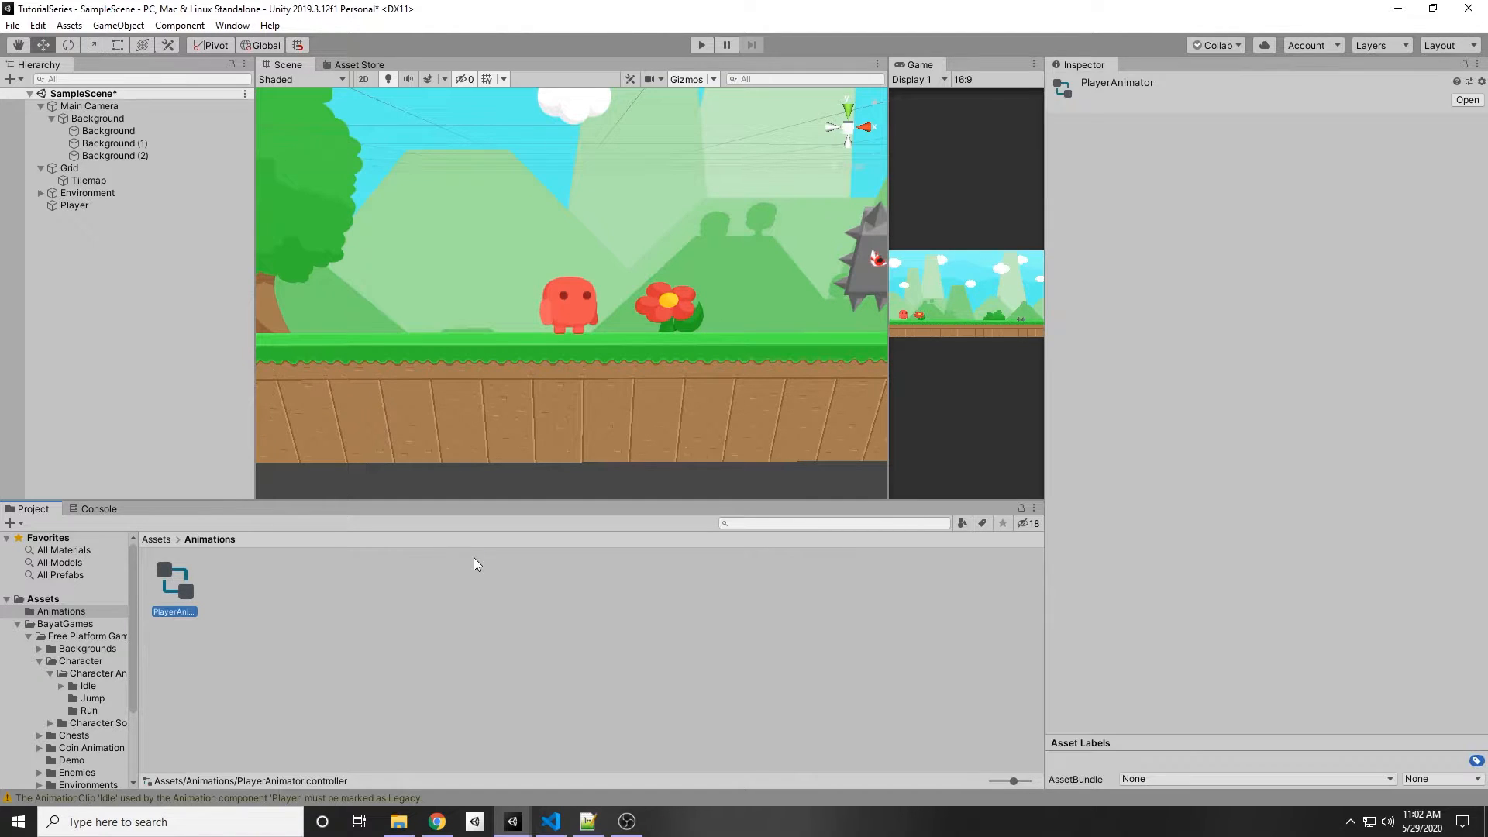
Step: Open PlayerAnimator in the Animator window and widen its graph area
{"action": "double_click", "coordinate": [169, 583]}
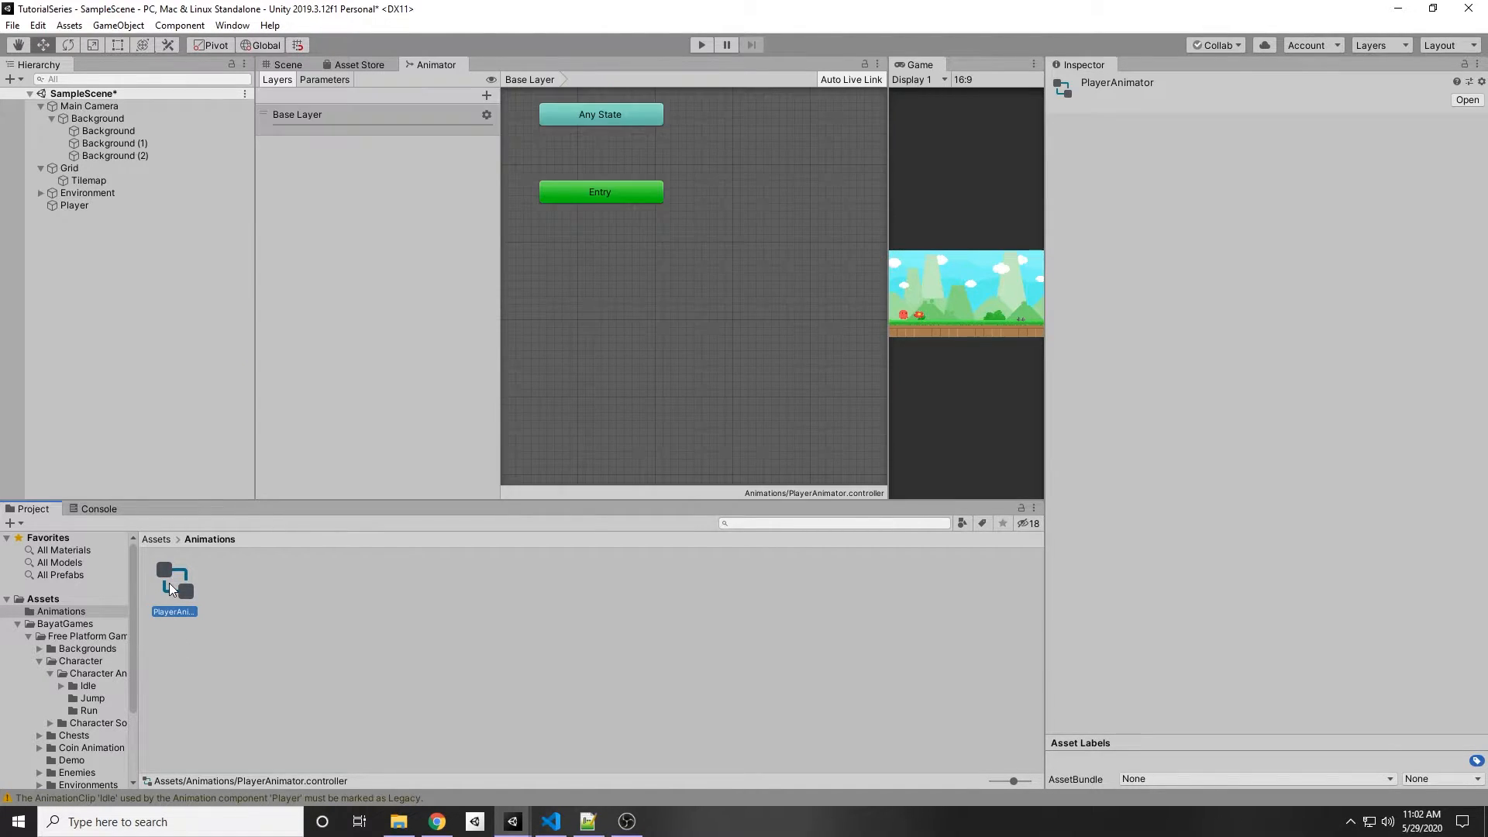
{"action": "left_click_drag", "start_coordinate": [497, 174], "coordinate": [402, 166]}
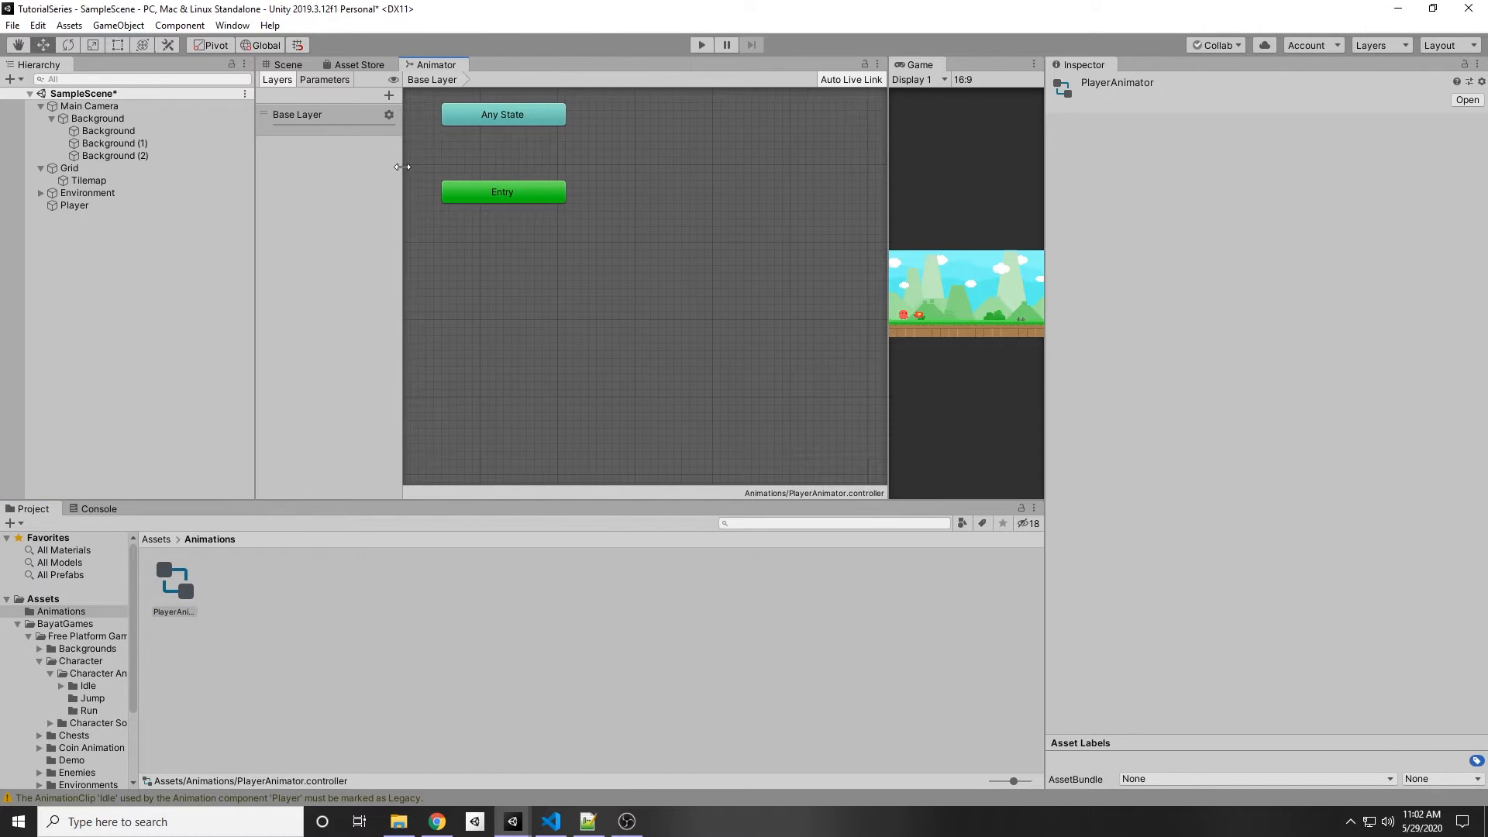
{"action": "middle_click_drag", "start_coordinate": [493, 232], "coordinate": [502, 364]}
{"action": "scroll", "coordinate": [535, 345], "scroll_direction": "down", "scroll_amount": 10}
{"action": "scroll", "coordinate": [536, 364], "scroll_direction": "up", "scroll_amount": 3}
{"action": "scroll", "coordinate": [536, 365], "scroll_direction": "up", "scroll_amount": 3}
{"action": "middle_click_drag", "start_coordinate": [541, 289], "coordinate": [612, 415]}
{"action": "scroll", "coordinate": [592, 368], "scroll_direction": "up", "scroll_amount": 4}
{"action": "middle_click_drag", "start_coordinate": [505, 214], "coordinate": [625, 335]}
{"action": "scroll", "coordinate": [545, 294], "scroll_direction": "up", "scroll_amount": 3}
{"action": "scroll", "coordinate": [566, 293], "scroll_direction": "down", "scroll_amount": 6}
{"action": "scroll", "coordinate": [566, 293], "scroll_direction": "up", "scroll_amount": 5}
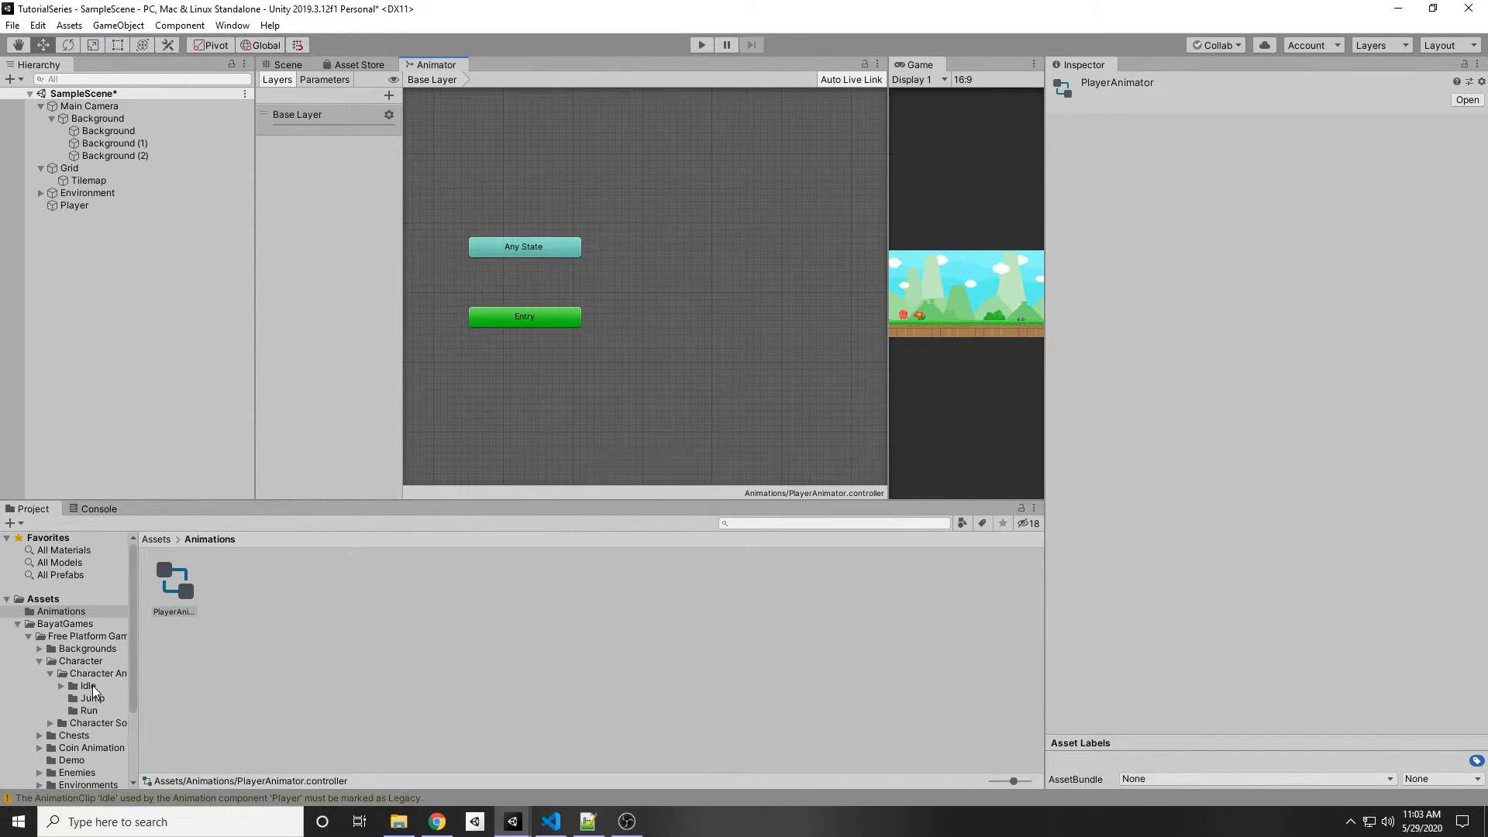
Step: Move the Idle animation clip from the Character Animation Idle folder into the Animations folder
{"action": "left_click", "coordinate": [89, 686]}
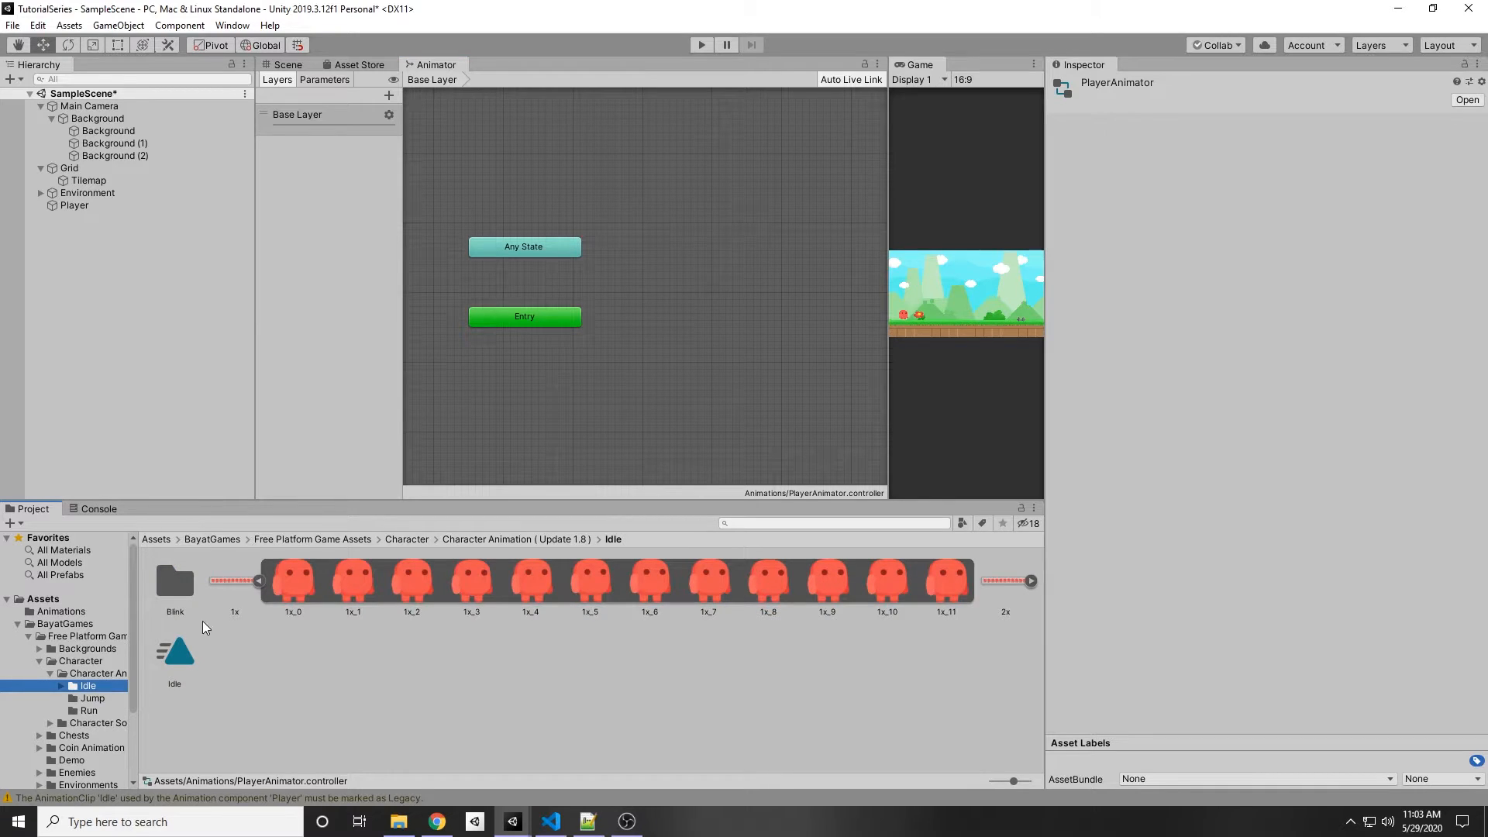
{"action": "scroll", "coordinate": [47, 580], "scroll_direction": "down", "scroll_amount": 3}
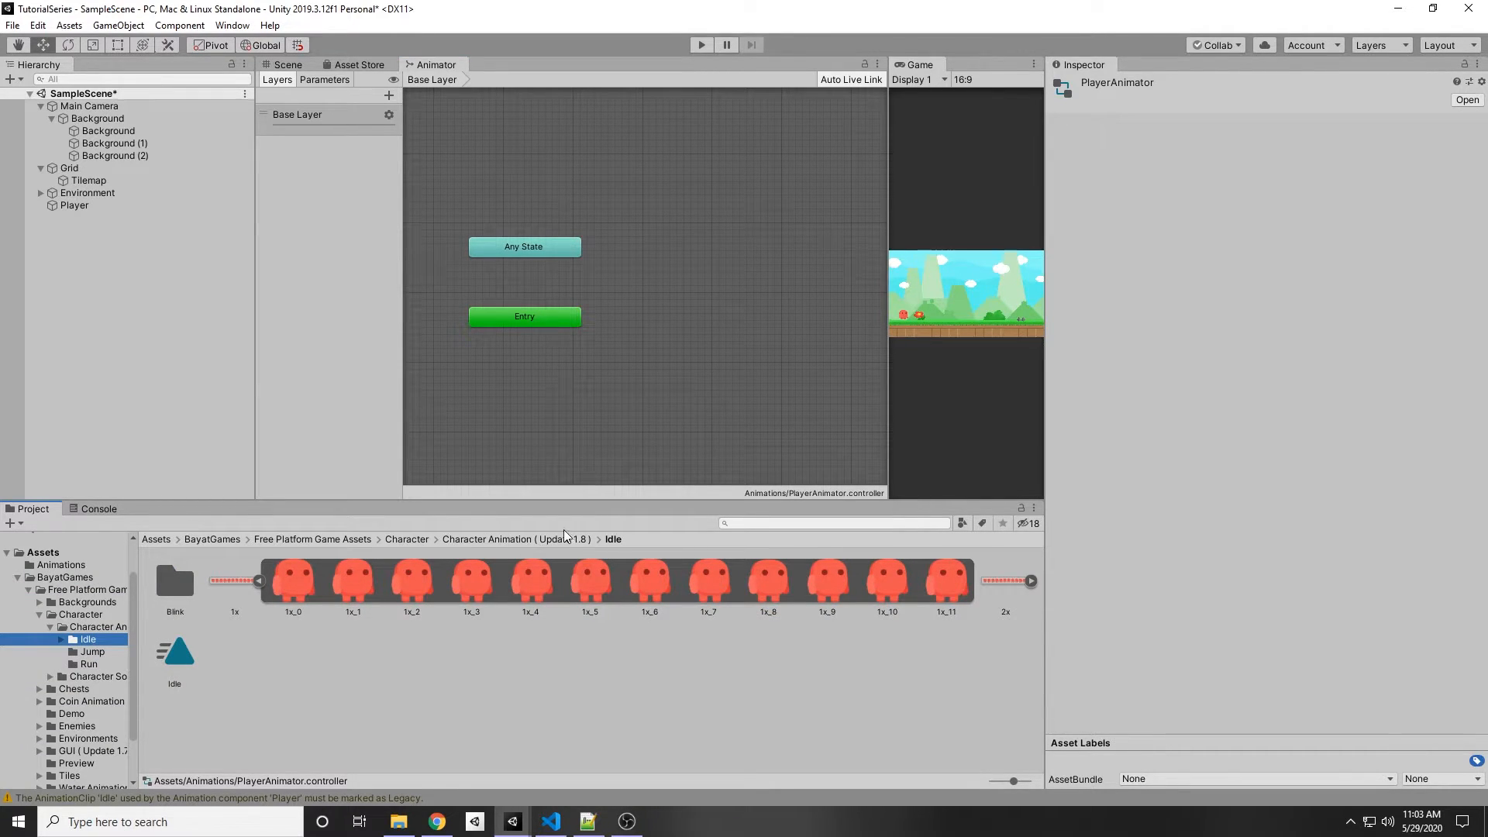
{"action": "left_click_drag", "start_coordinate": [178, 659], "coordinate": [62, 569]}
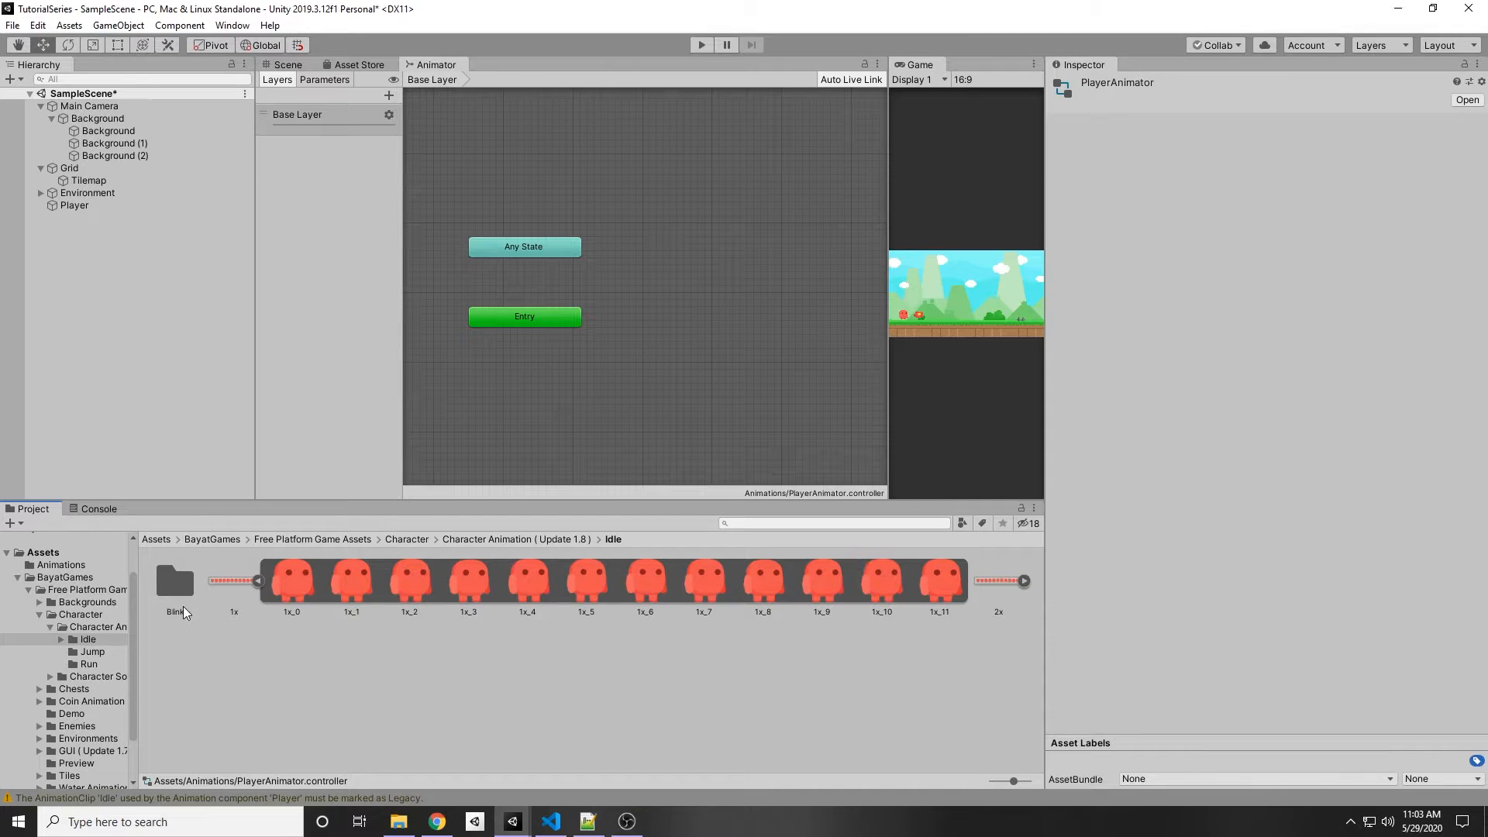
{"action": "left_click", "coordinate": [65, 568]}
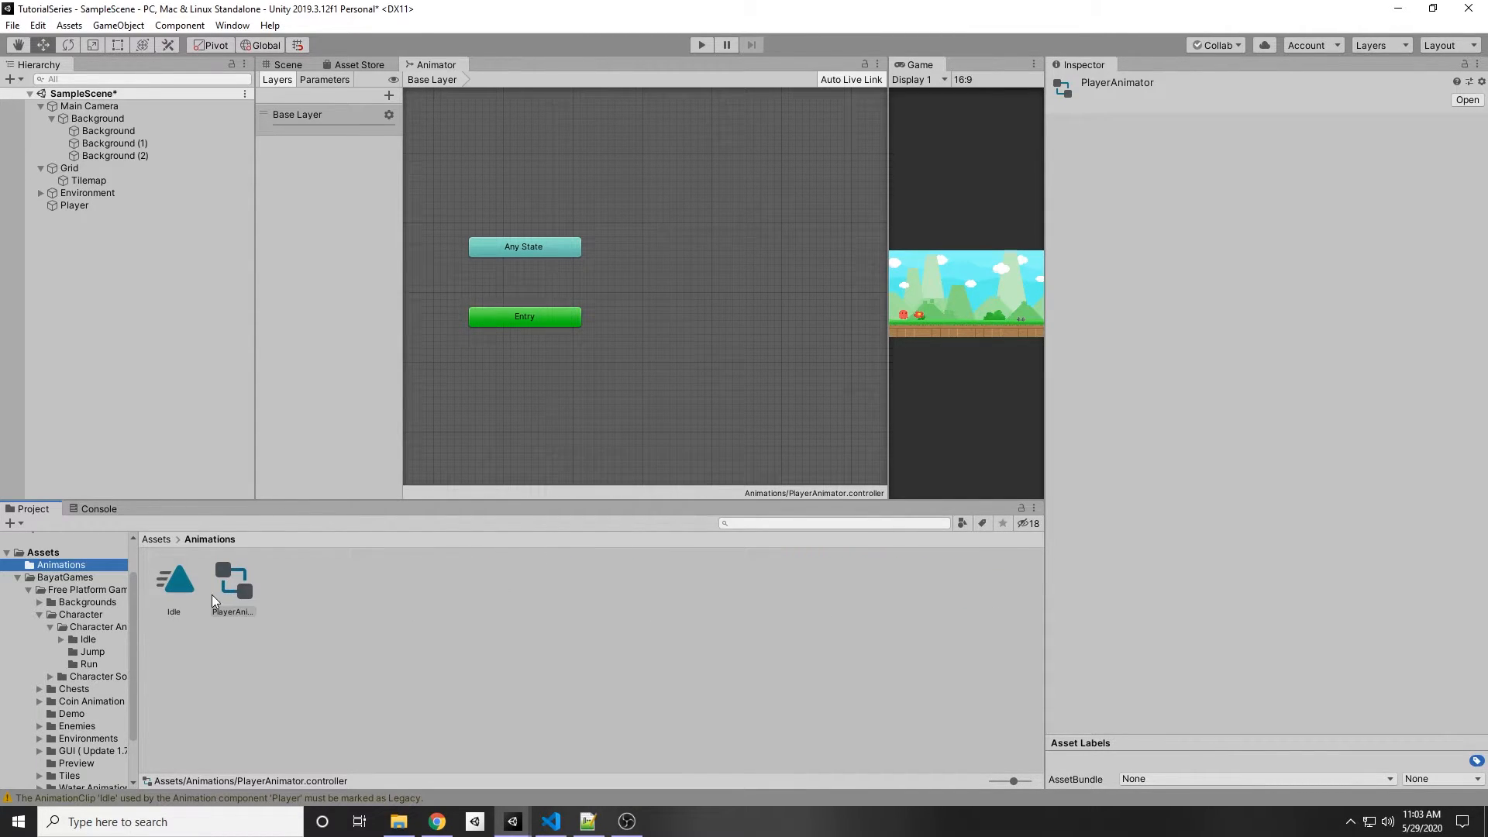
Step: Add the Idle clip to the PlayerAnimator graph as a state
{"action": "left_click", "coordinate": [180, 585]}
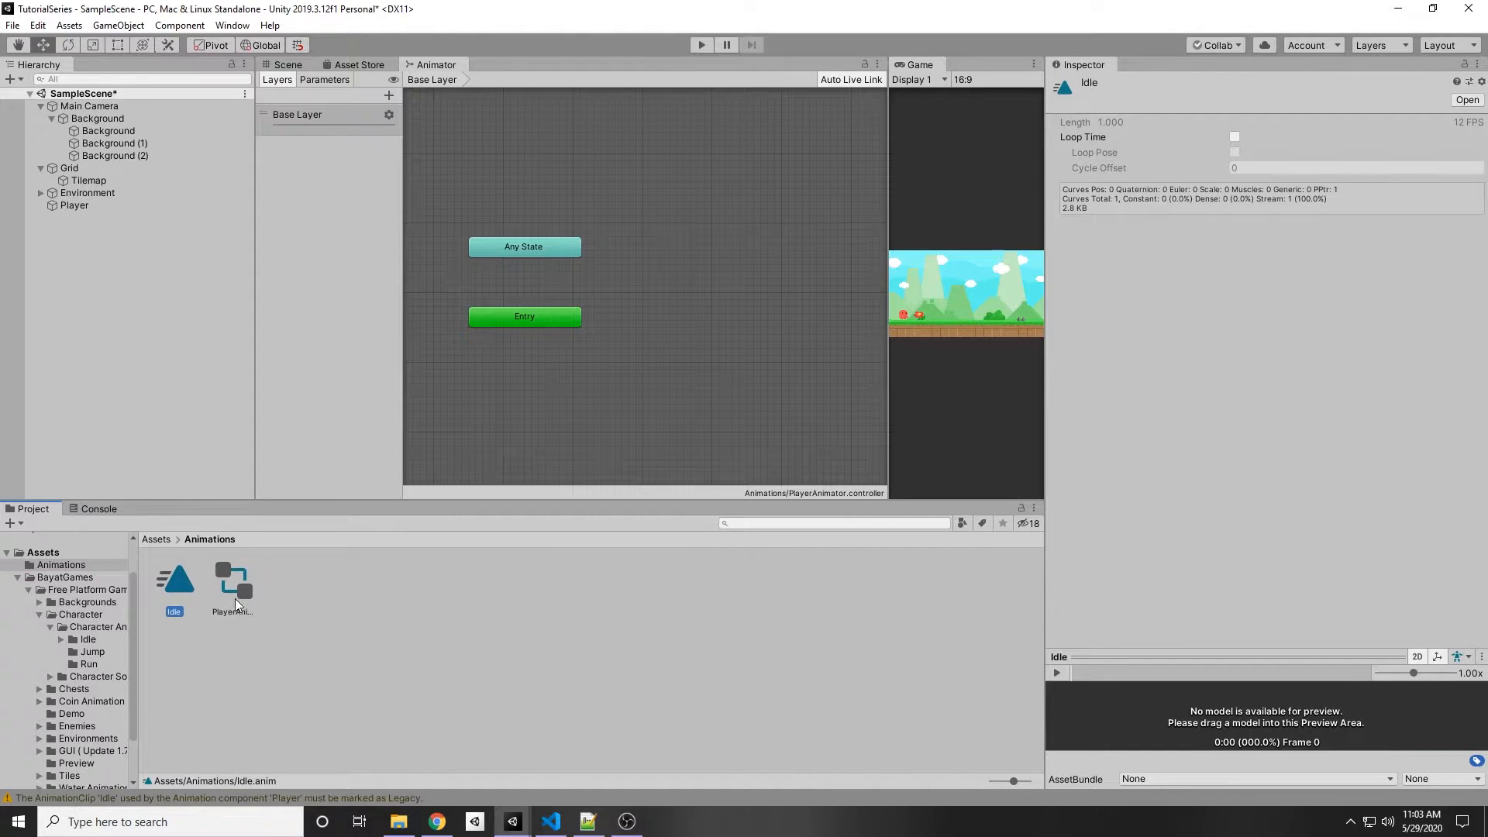
{"action": "left_click_drag", "start_coordinate": [180, 586], "coordinate": [662, 268]}
{"action": "middle_click_drag", "start_coordinate": [756, 351], "coordinate": [695, 379]}
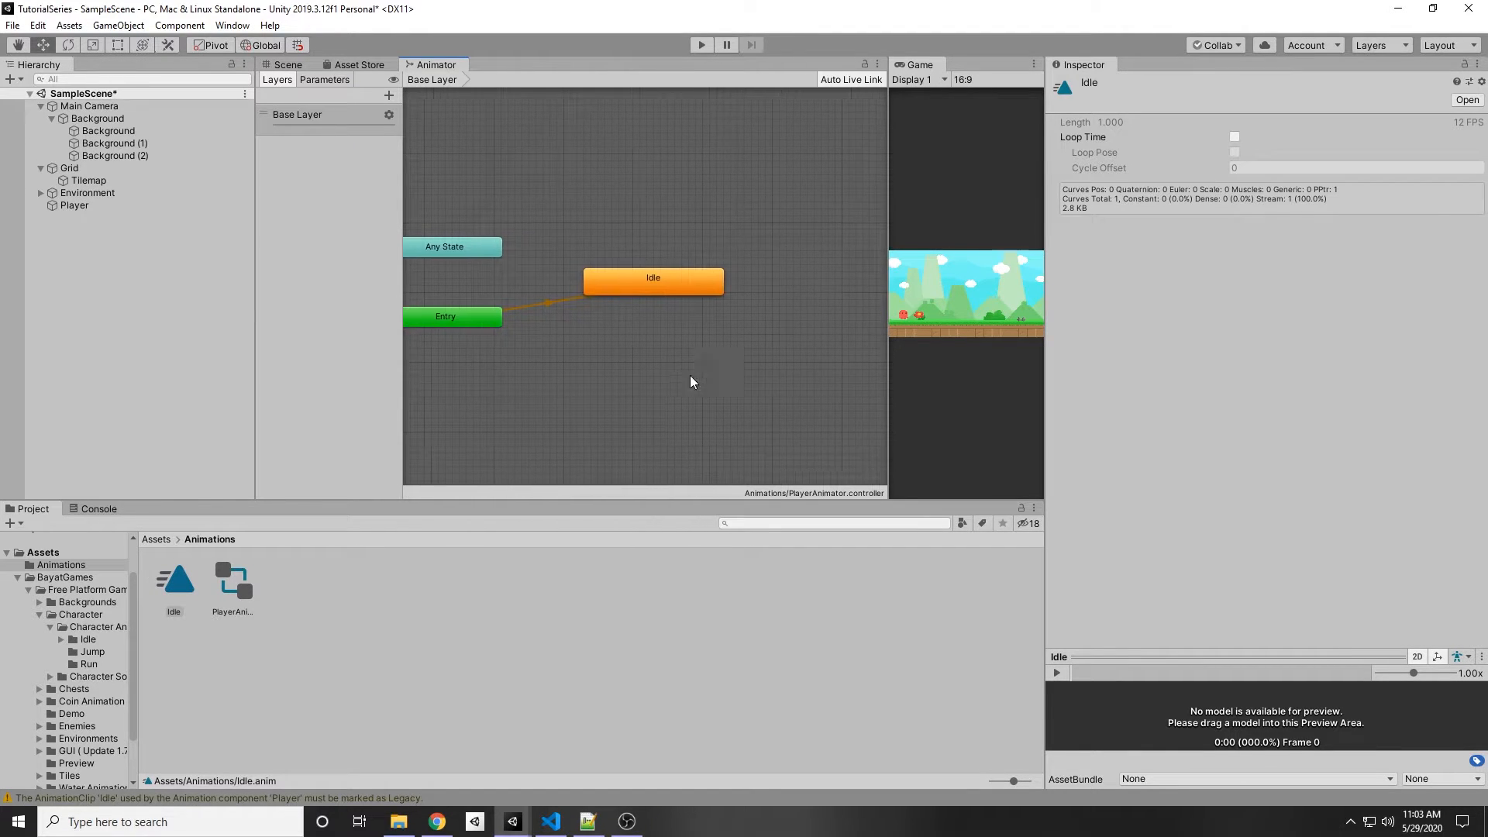
Step: Inspect the Entry node, the Idle state and the default transition between them in the Animator graph
{"action": "scroll", "coordinate": [596, 354], "scroll_direction": "up", "scroll_amount": 5}
{"action": "middle_click_drag", "start_coordinate": [596, 346], "coordinate": [635, 471]}
{"action": "scroll", "coordinate": [577, 287], "scroll_direction": "down", "scroll_amount": 8}
{"action": "scroll", "coordinate": [558, 333], "scroll_direction": "up", "scroll_amount": 5}
{"action": "scroll", "coordinate": [620, 368], "scroll_direction": "down", "scroll_amount": 5}
{"action": "middle_click_drag", "start_coordinate": [666, 382], "coordinate": [629, 356]}
{"action": "scroll", "coordinate": [513, 400], "scroll_direction": "up", "scroll_amount": 4}
{"action": "scroll", "coordinate": [561, 346], "scroll_direction": "up", "scroll_amount": 3}
{"action": "left_click", "coordinate": [513, 314]}
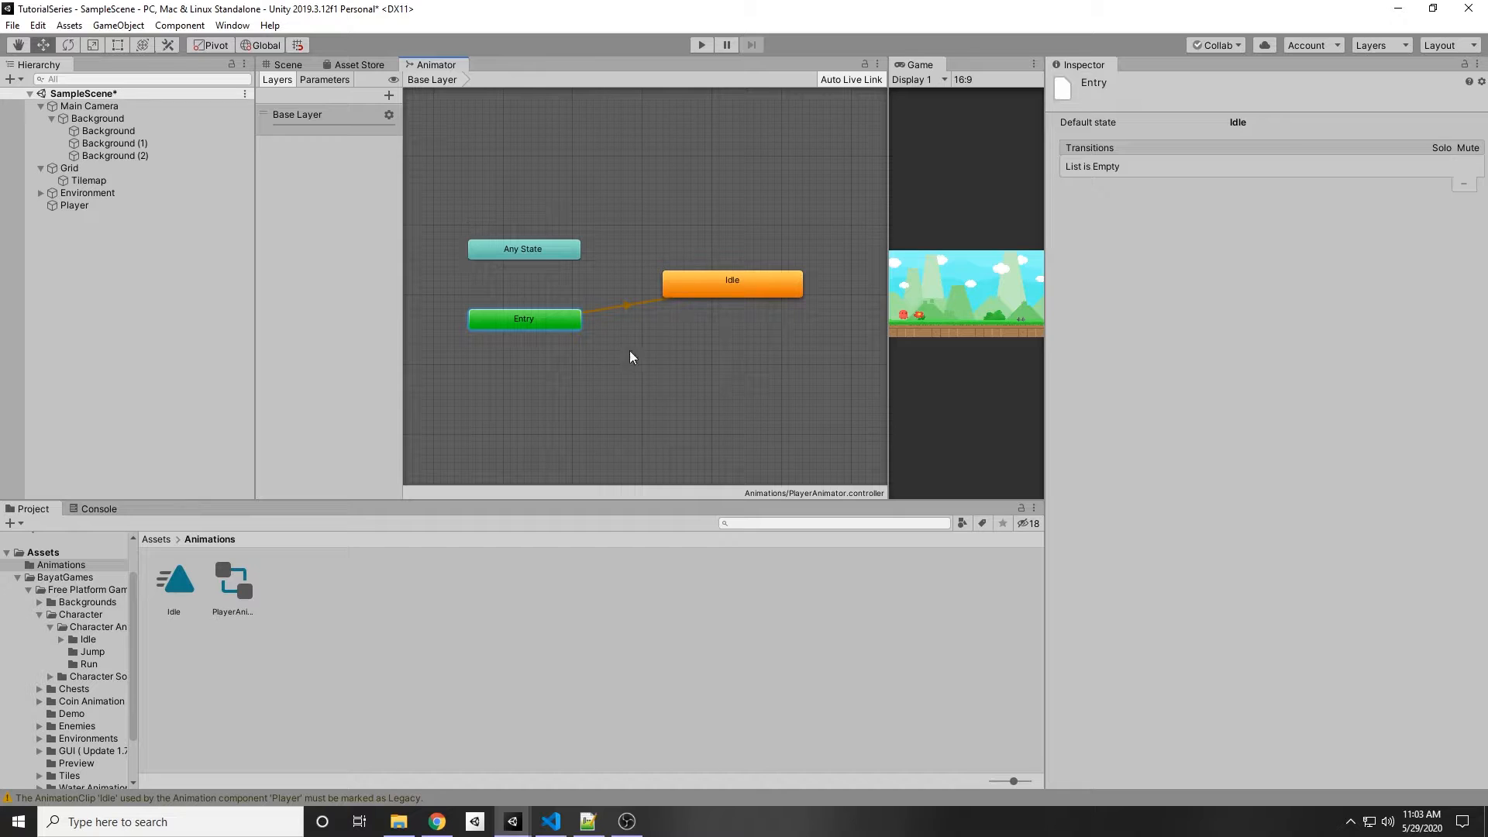
{"action": "scroll", "coordinate": [500, 322], "scroll_direction": "up", "scroll_amount": 3}
{"action": "scroll", "coordinate": [534, 367], "scroll_direction": "down", "scroll_amount": 3}
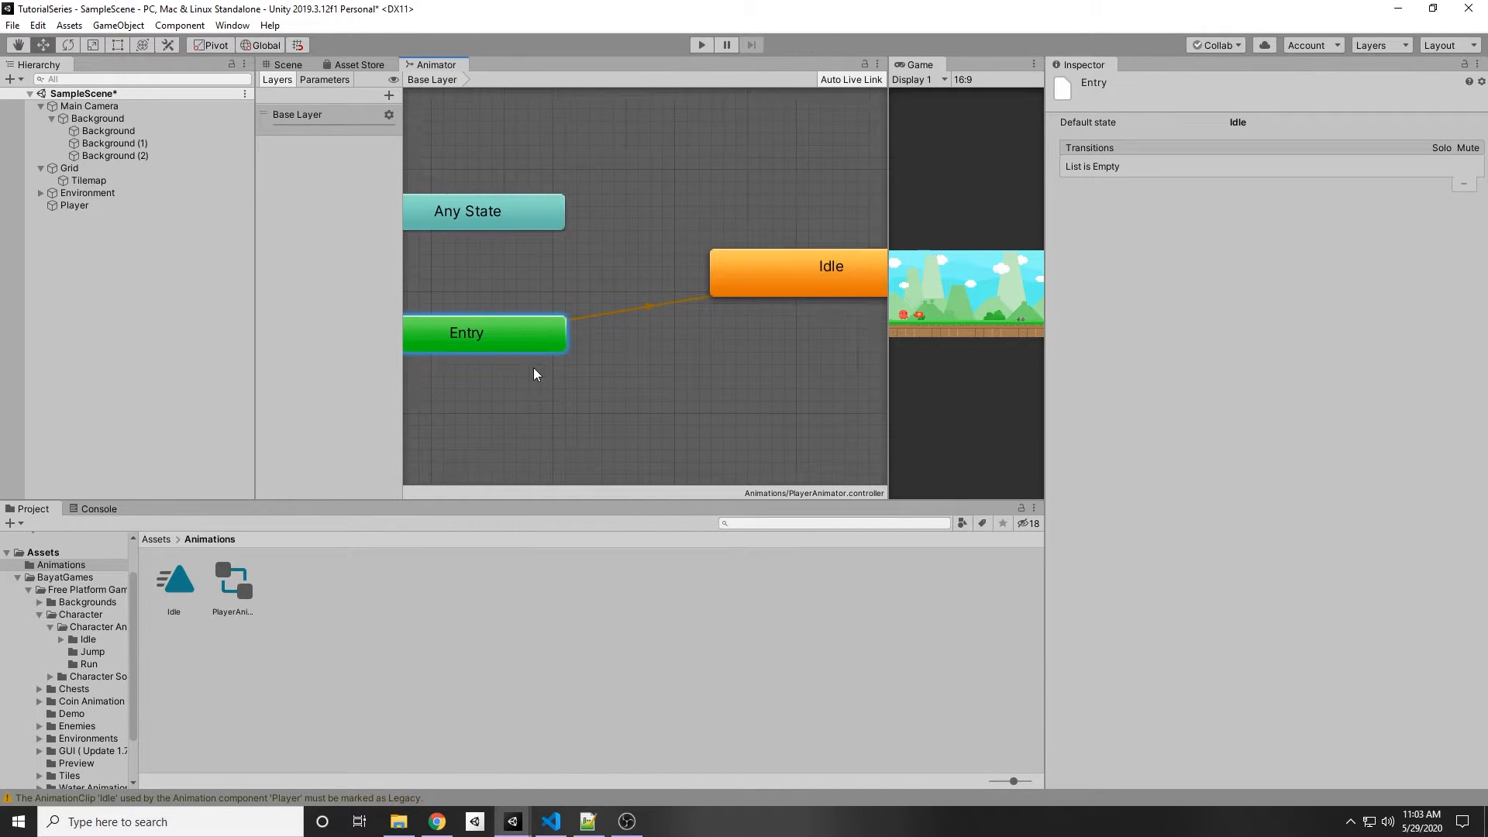
{"action": "middle_click_drag", "start_coordinate": [726, 323], "coordinate": [676, 319]}
{"action": "left_click", "coordinate": [668, 310]}
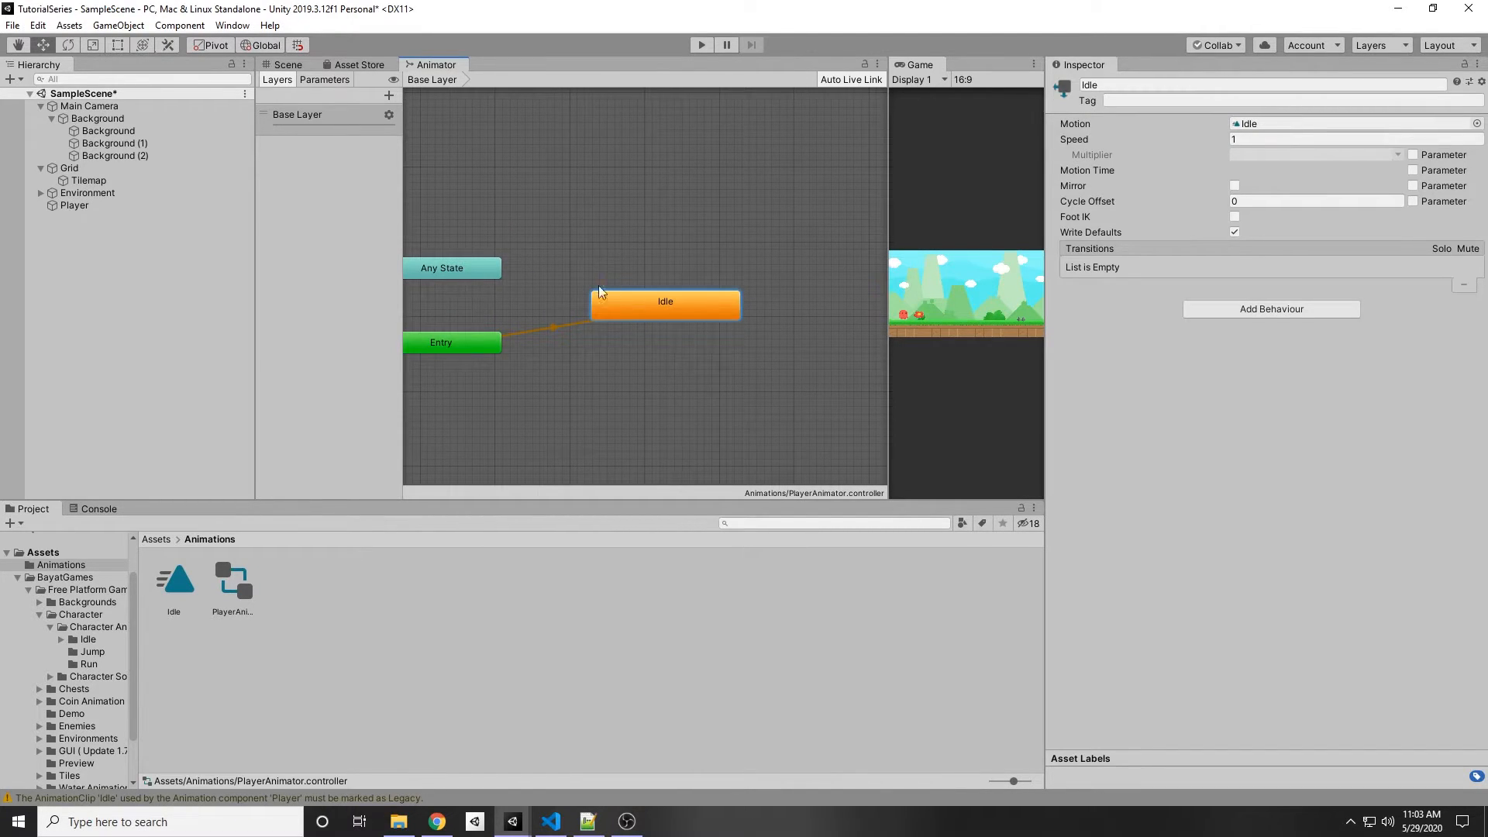
{"action": "left_click", "coordinate": [625, 269]}
{"action": "left_click", "coordinate": [564, 325]}
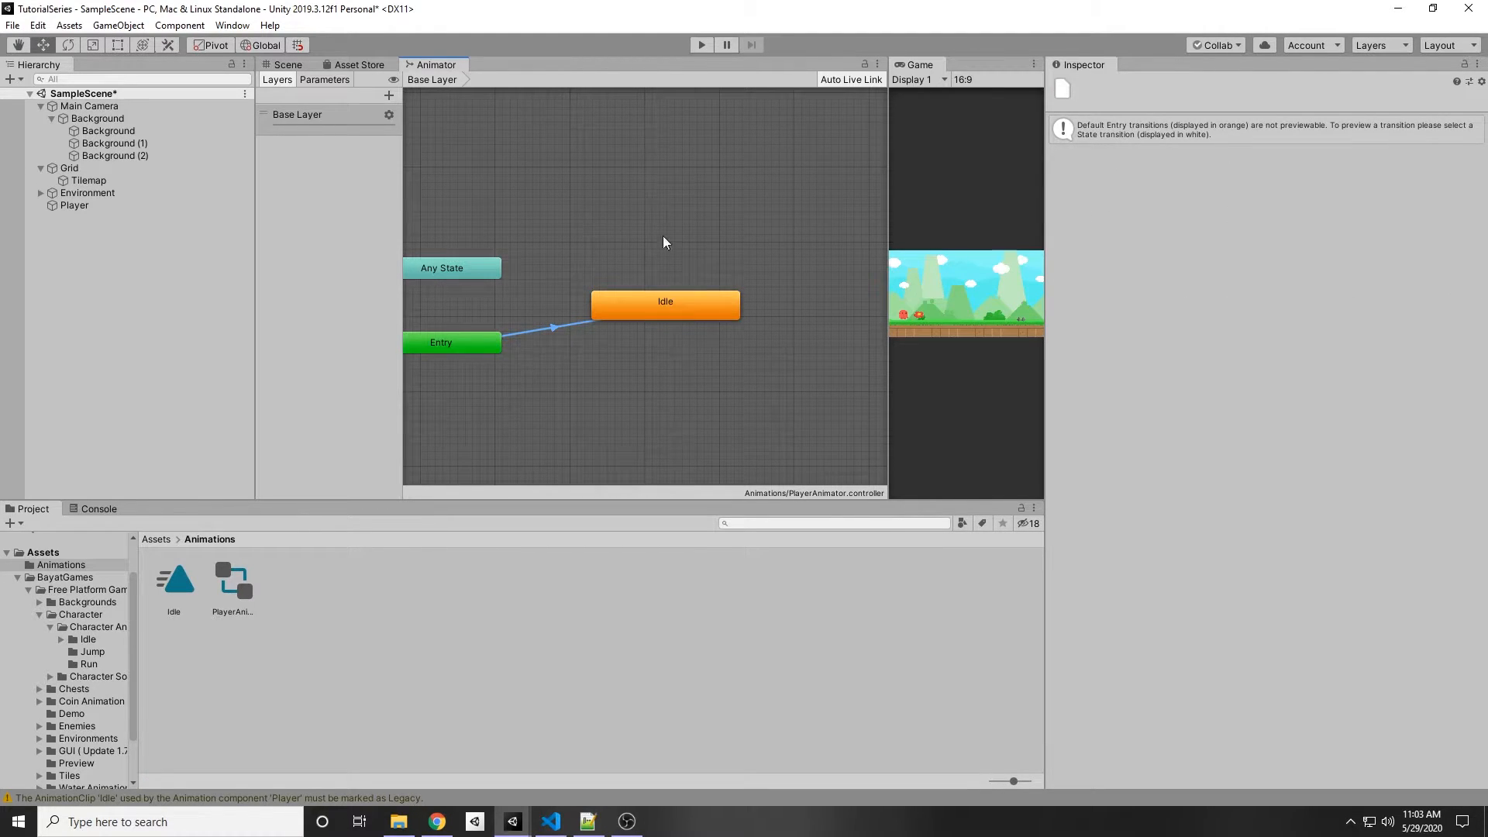
Step: Look around the Animator graph to examine the Exit node and the Idle state
{"action": "left_click_drag", "start_coordinate": [763, 265], "coordinate": [619, 323]}
{"action": "left_click_drag", "start_coordinate": [577, 336], "coordinate": [579, 340]}
{"action": "left_click_drag", "start_coordinate": [558, 207], "coordinate": [581, 241]}
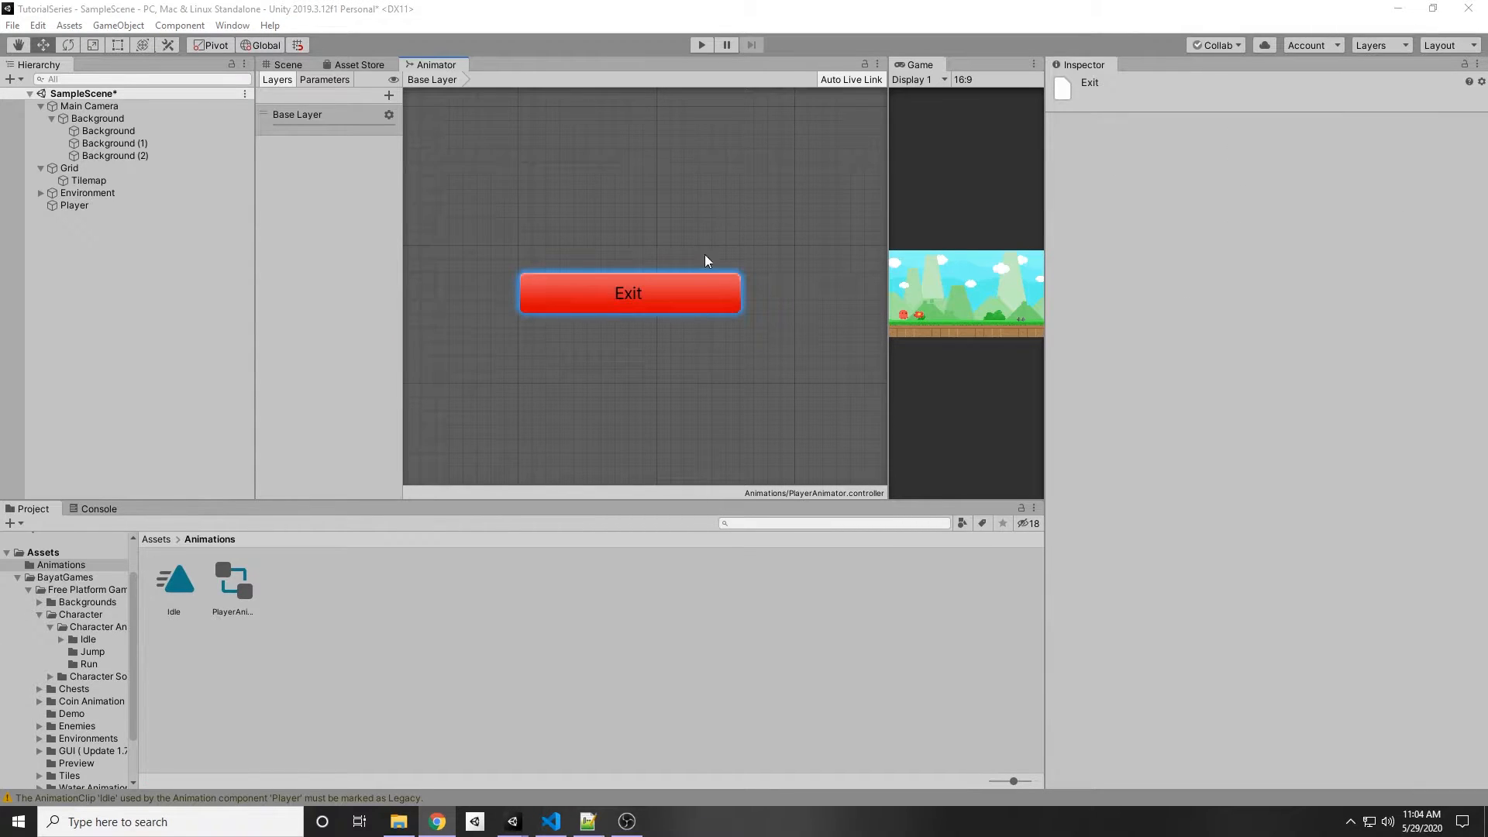
{"action": "scroll", "coordinate": [690, 256], "scroll_direction": "down", "scroll_amount": 3}
{"action": "scroll", "coordinate": [694, 272], "scroll_direction": "up", "scroll_amount": 5}
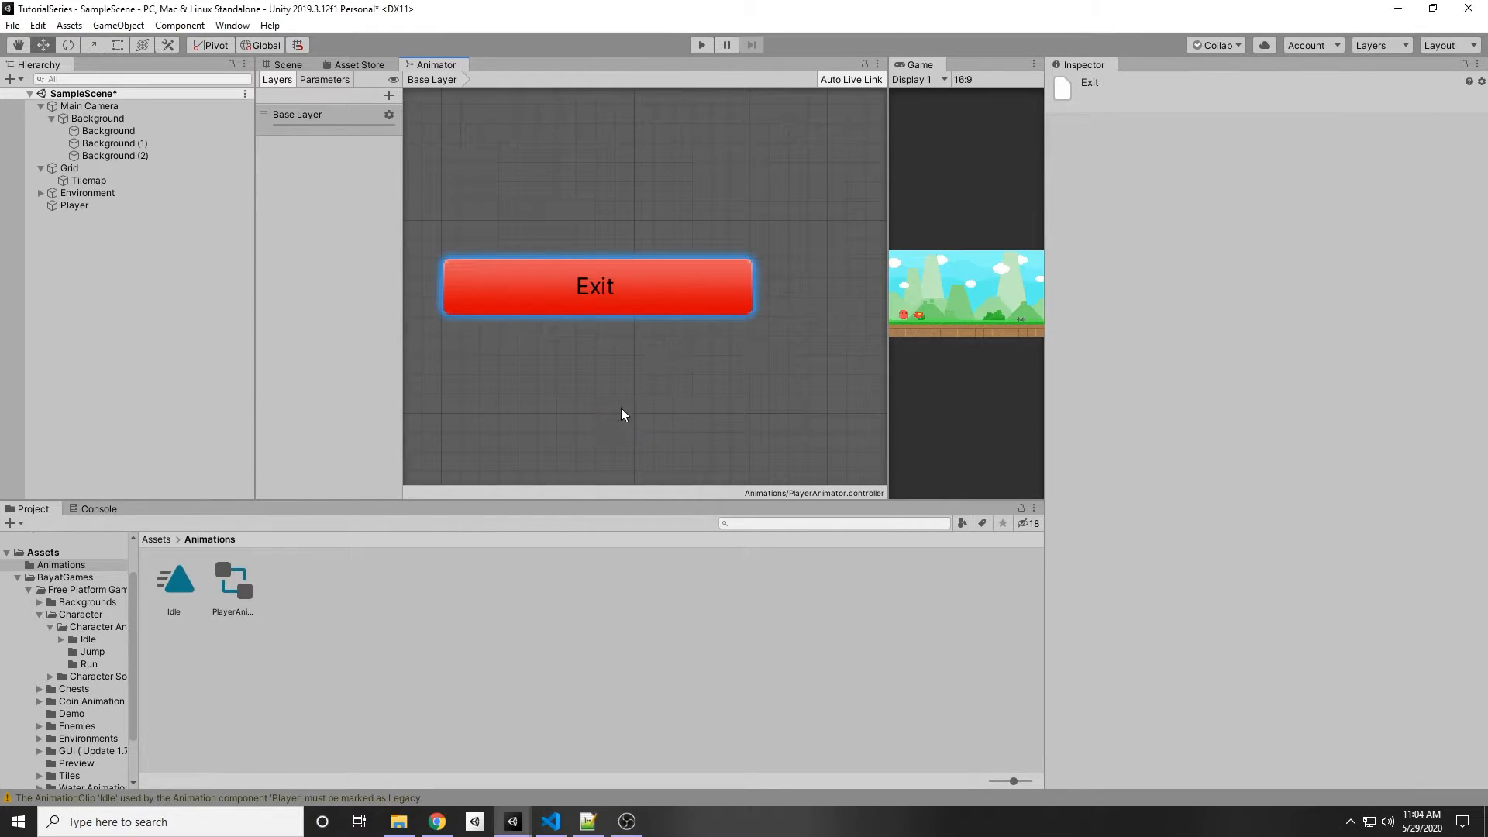
{"action": "scroll", "coordinate": [620, 356], "scroll_direction": "down", "scroll_amount": 3}
{"action": "middle_click_drag", "start_coordinate": [500, 302], "coordinate": [708, 276]}
{"action": "scroll", "coordinate": [708, 276], "scroll_direction": "down", "scroll_amount": 2}
{"action": "scroll", "coordinate": [574, 258], "scroll_direction": "down", "scroll_amount": 3}
{"action": "scroll", "coordinate": [658, 292], "scroll_direction": "up", "scroll_amount": 5}
{"action": "middle_click_drag", "start_coordinate": [535, 226], "coordinate": [602, 395]}
{"action": "scroll", "coordinate": [602, 395], "scroll_direction": "up", "scroll_amount": 1}
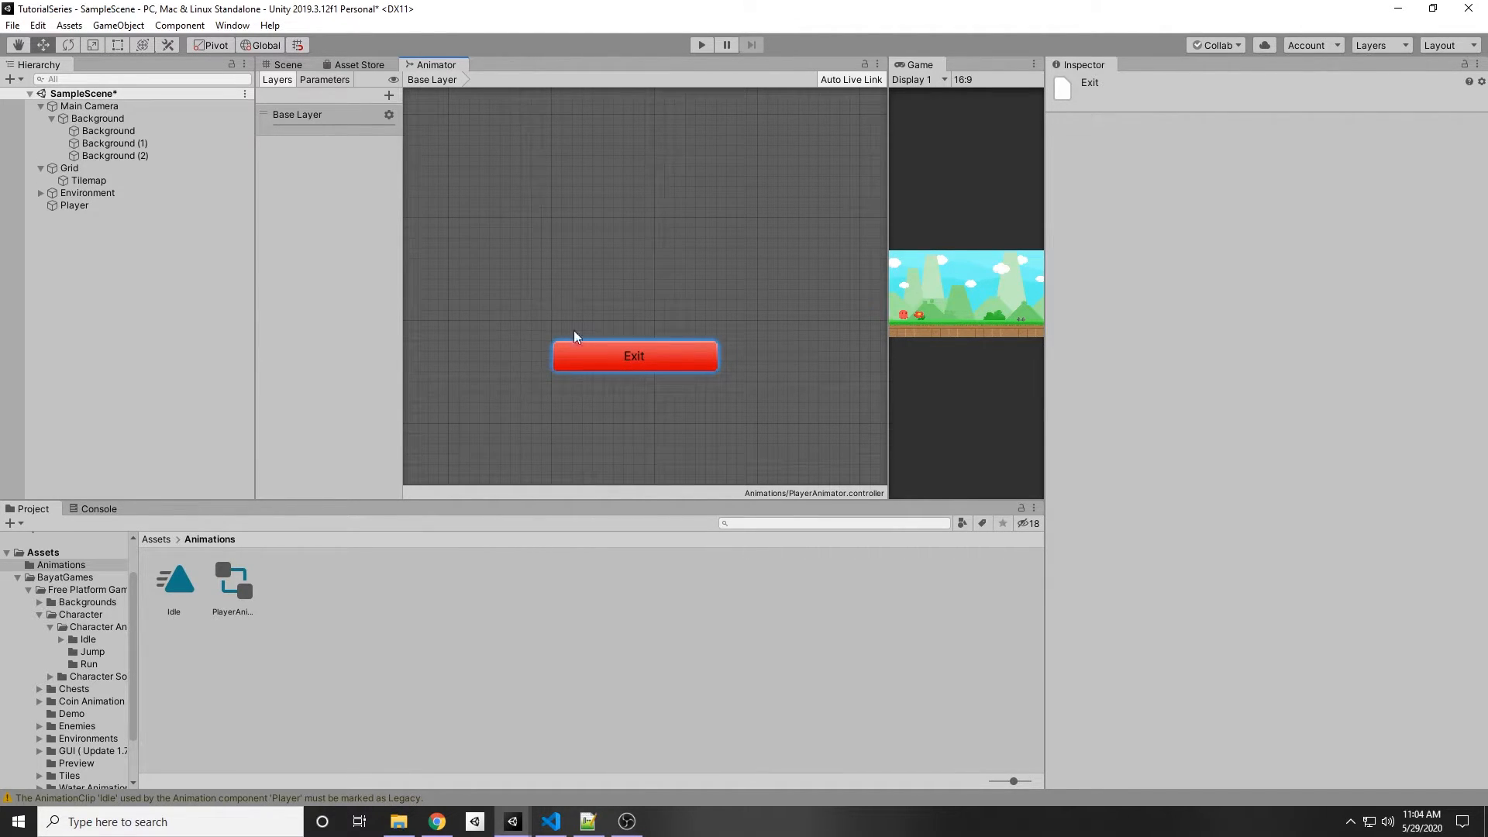
{"action": "scroll", "coordinate": [541, 319], "scroll_direction": "down", "scroll_amount": 8}
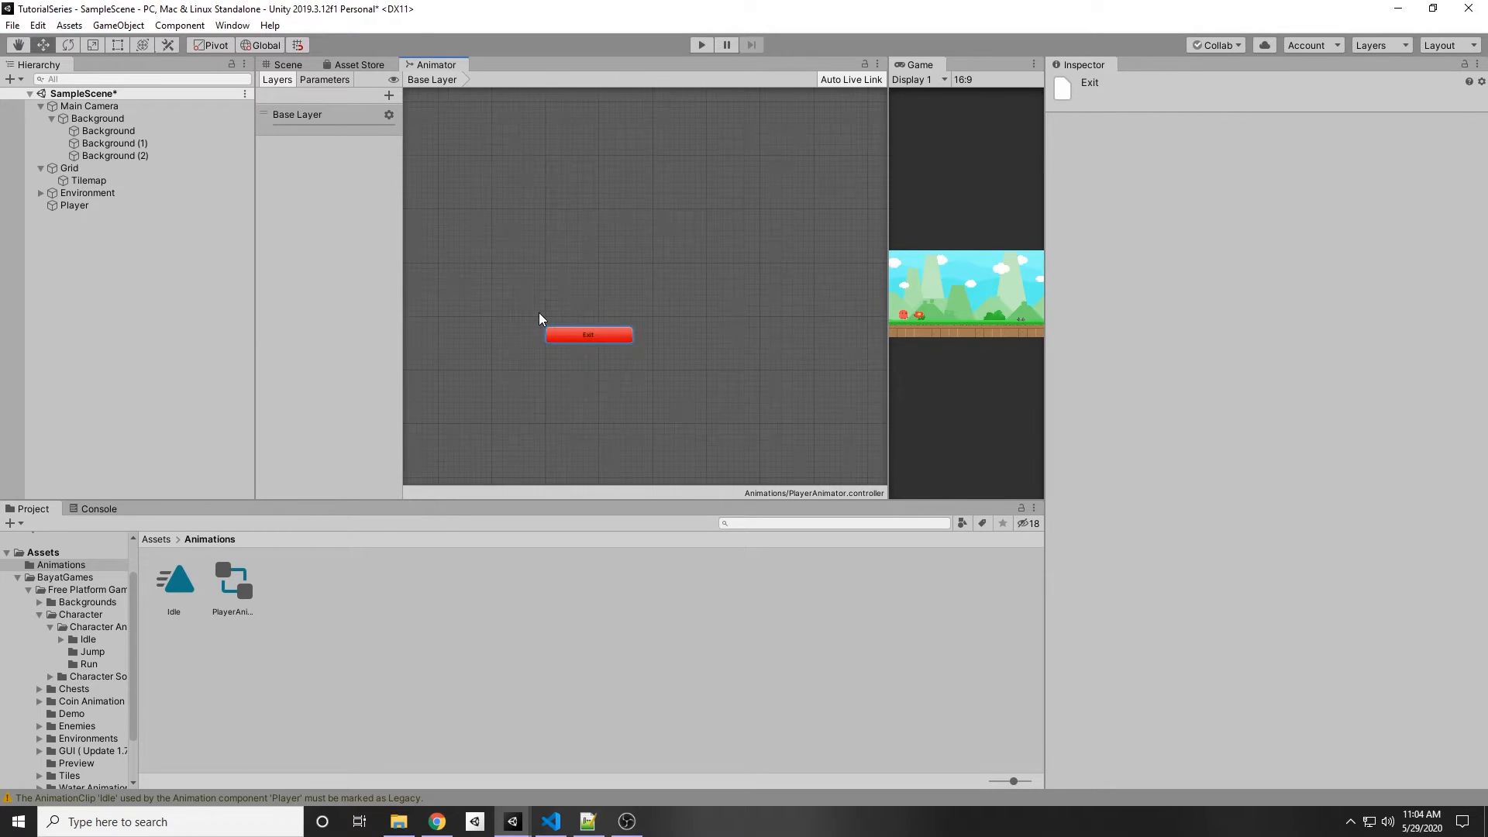
{"action": "middle_click_drag", "start_coordinate": [729, 234], "coordinate": [730, 299]}
{"action": "scroll", "coordinate": [651, 341], "scroll_direction": "down", "scroll_amount": 4}
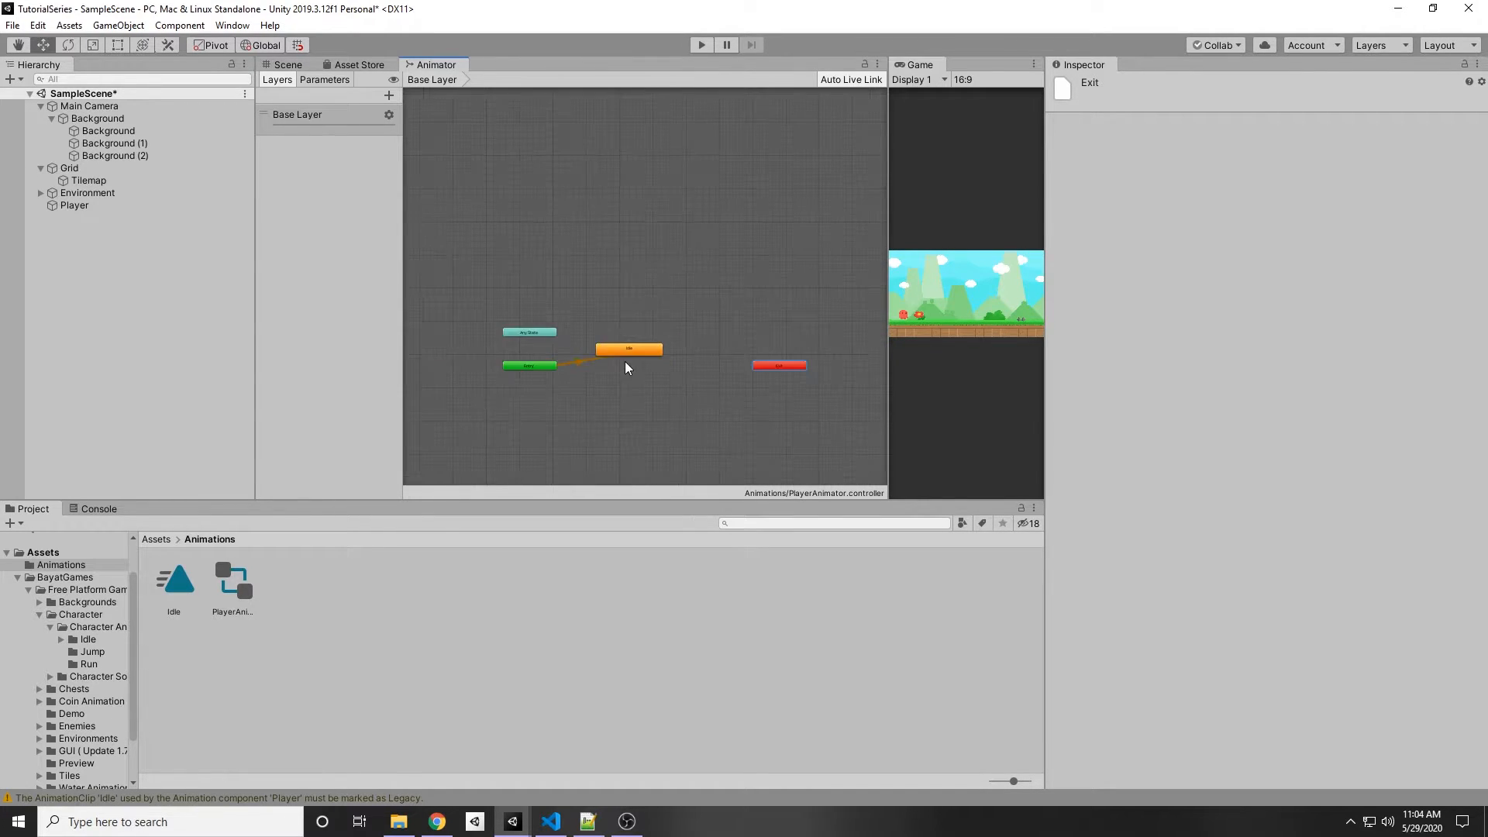
{"action": "scroll", "coordinate": [612, 429], "scroll_direction": "up", "scroll_amount": 2}
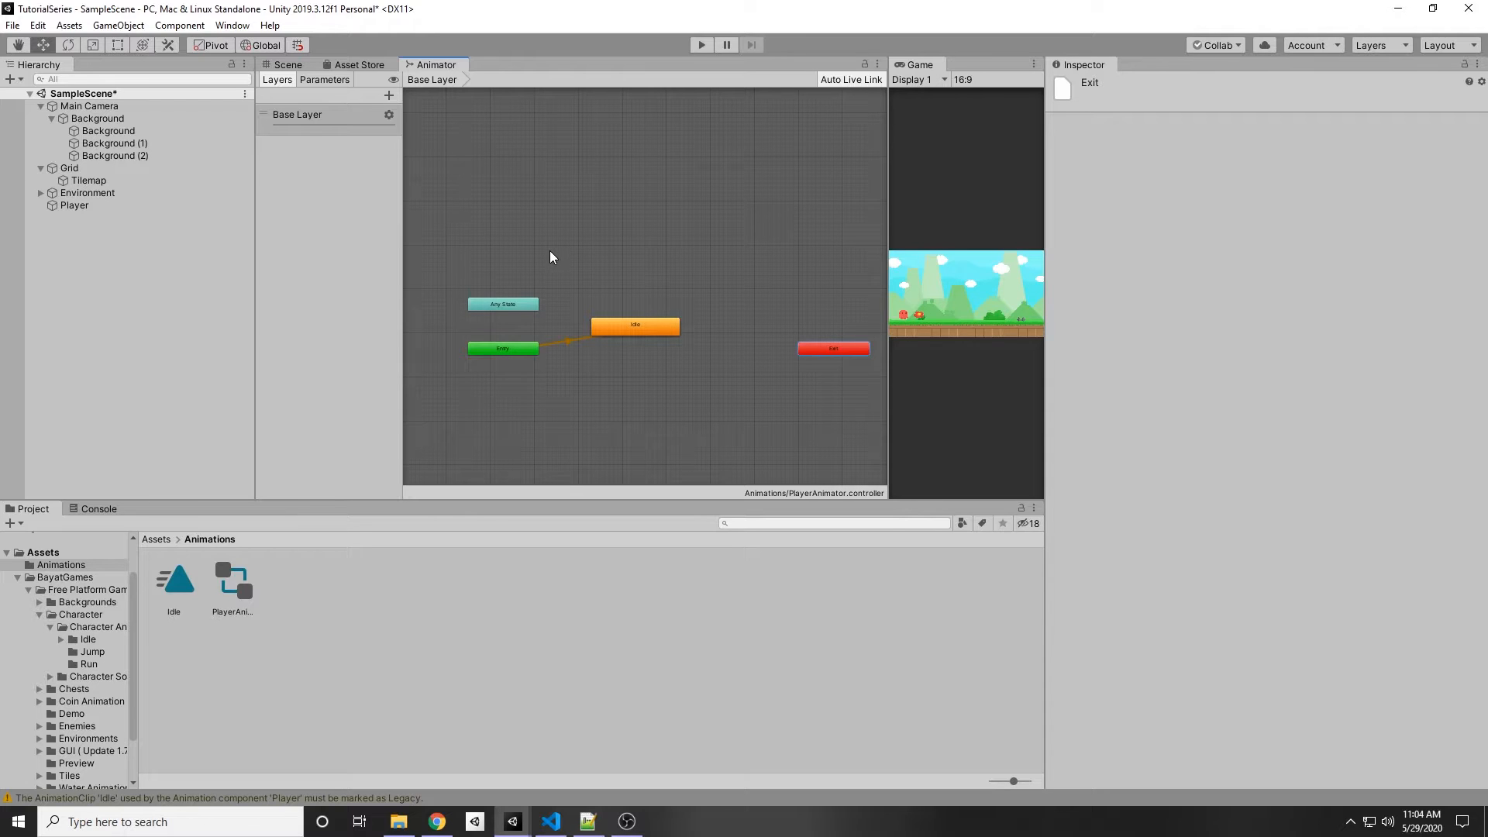
{"action": "scroll", "coordinate": [511, 422], "scroll_direction": "up", "scroll_amount": 2}
{"action": "middle_click_drag", "start_coordinate": [737, 279], "coordinate": [625, 409]}
{"action": "scroll", "coordinate": [625, 405], "scroll_direction": "up", "scroll_amount": 2}
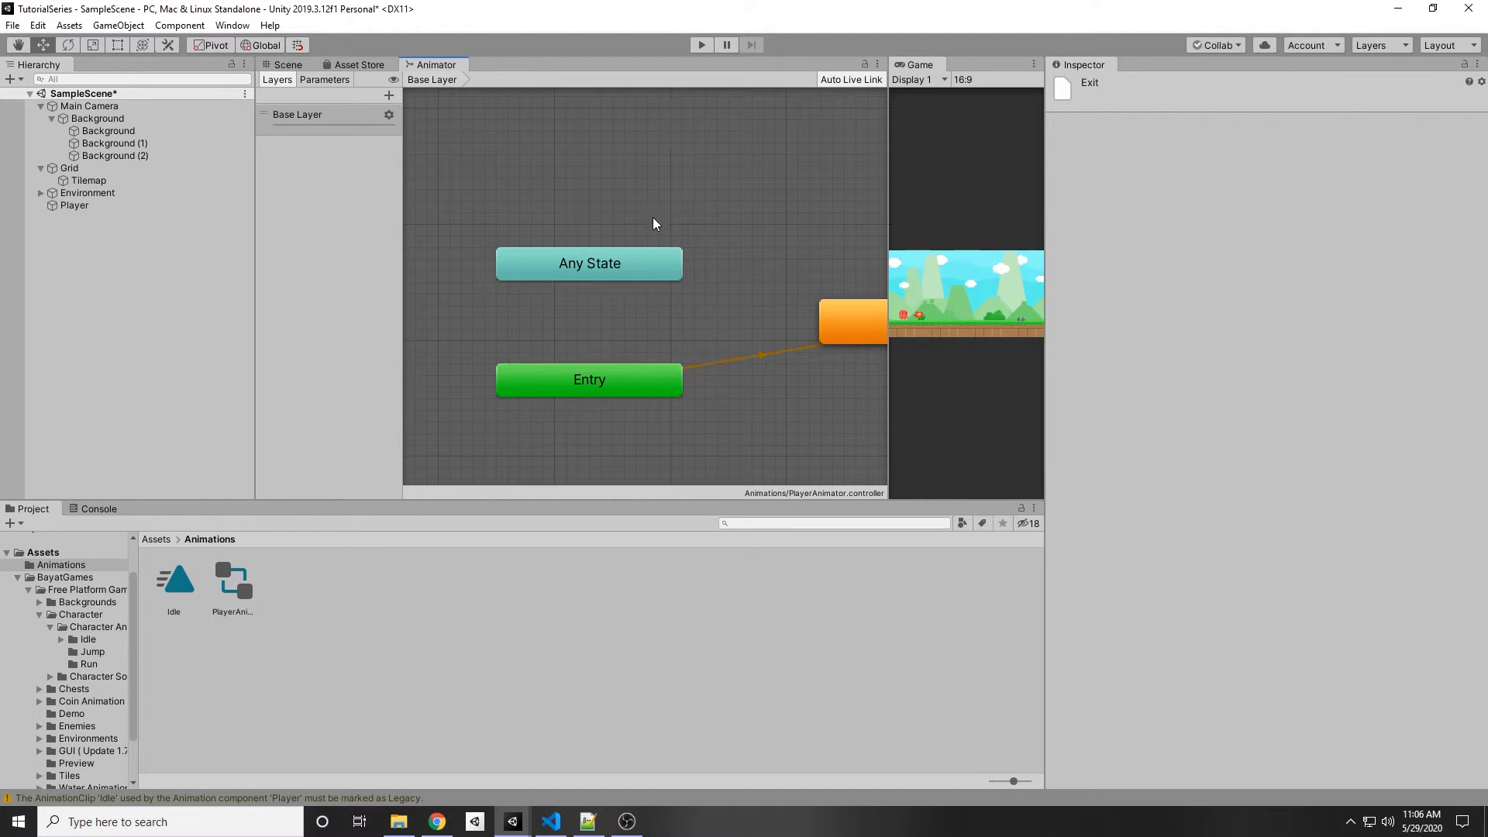
{"action": "scroll", "coordinate": [651, 219], "scroll_direction": "down", "scroll_amount": 3}
{"action": "scroll", "coordinate": [497, 275], "scroll_direction": "up", "scroll_amount": 5}
{"action": "middle_click_drag", "start_coordinate": [747, 264], "coordinate": [624, 309]}
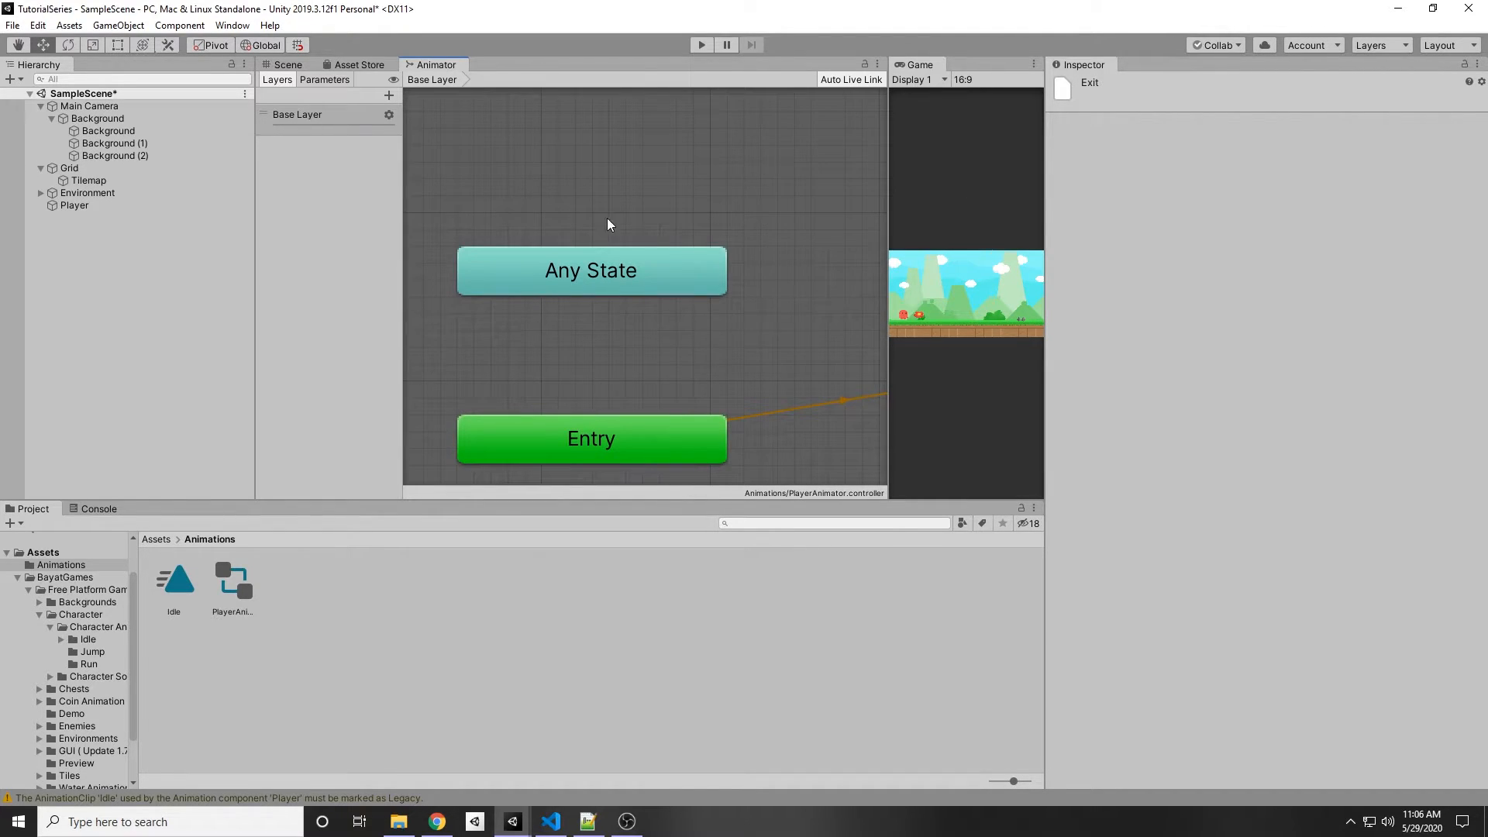
{"action": "scroll", "coordinate": [756, 295], "scroll_direction": "down", "scroll_amount": 5}
{"action": "middle_click_drag", "start_coordinate": [761, 232], "coordinate": [509, 258]}
{"action": "scroll", "coordinate": [507, 264], "scroll_direction": "down", "scroll_amount": 2}
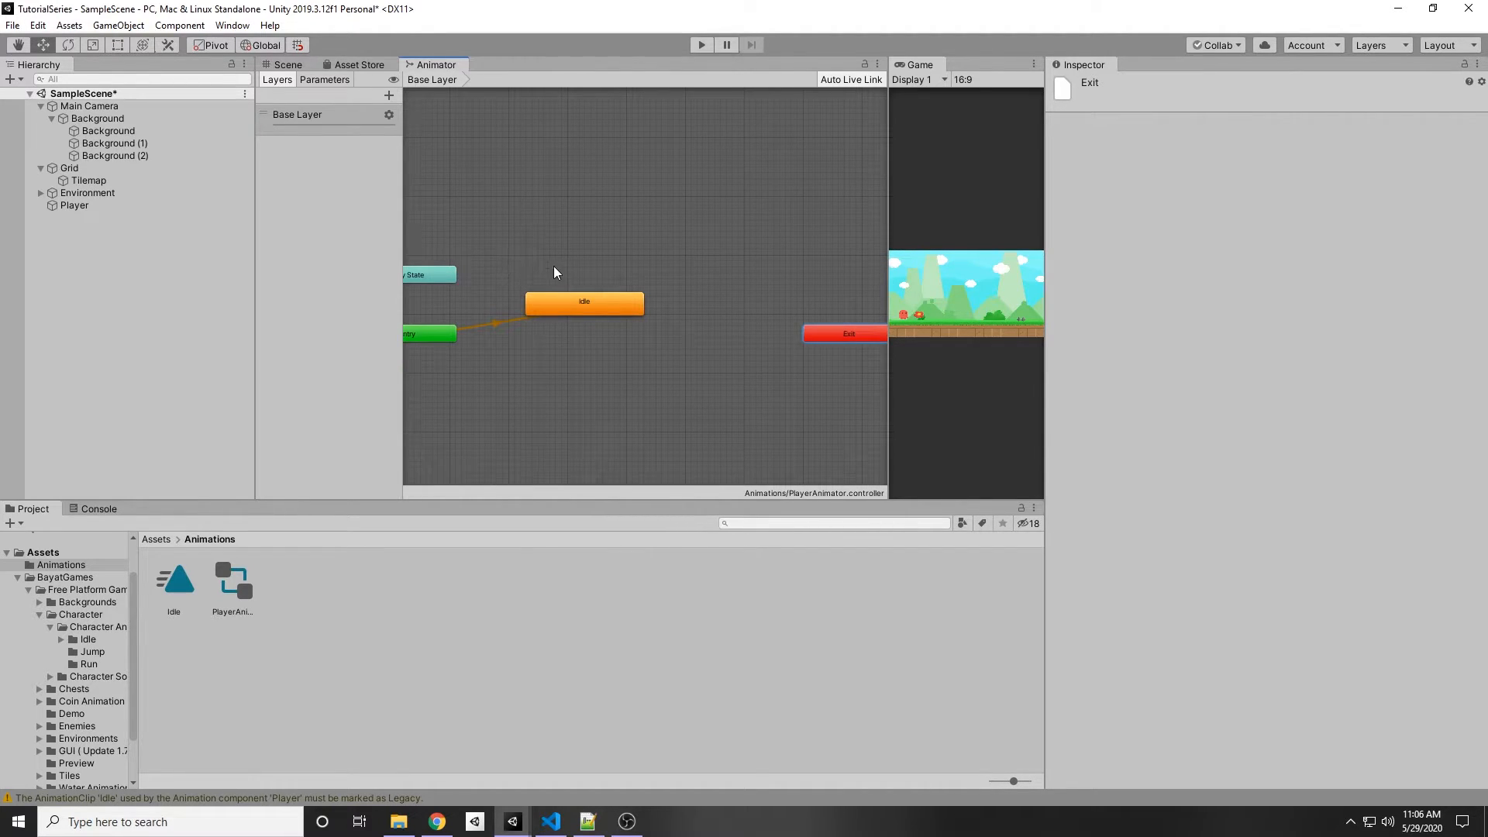
{"action": "left_click", "coordinate": [549, 304]}
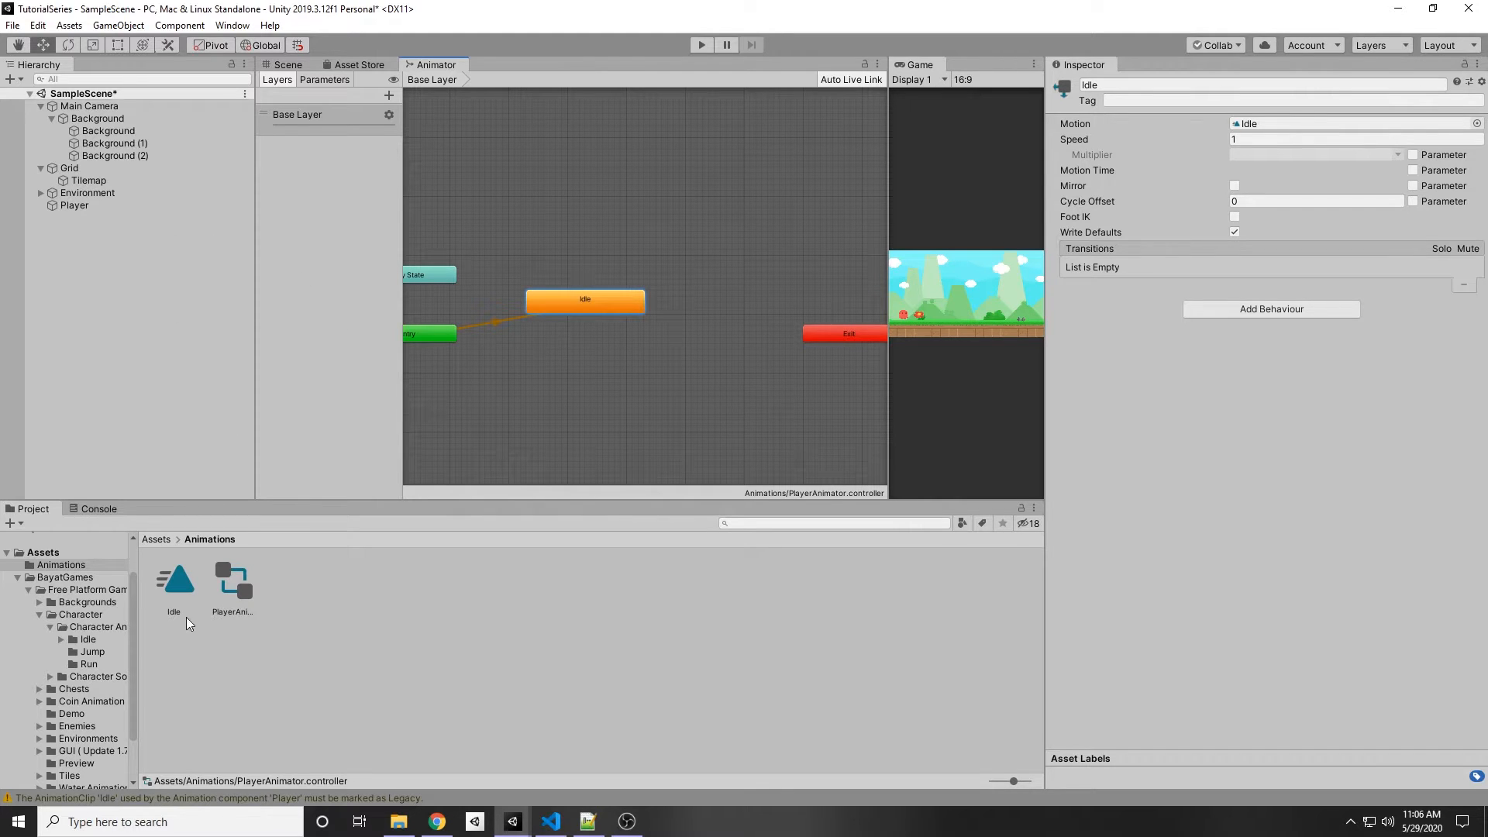
Step: Add an Animator component to the Player and assign PlayerAnimator as its Controller
{"action": "left_click", "coordinate": [105, 206]}
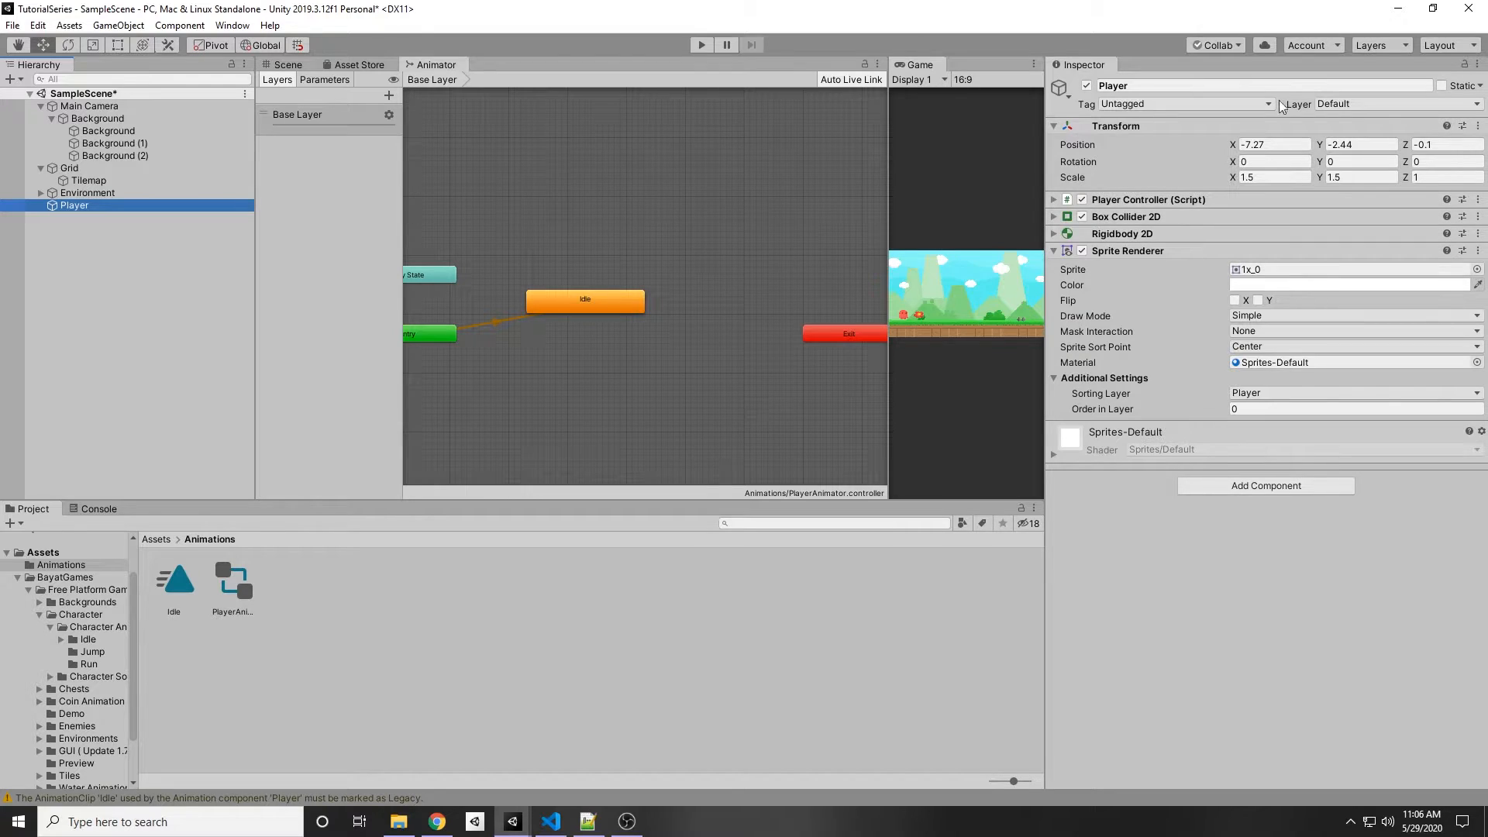
{"action": "left_click", "coordinate": [1282, 487]}
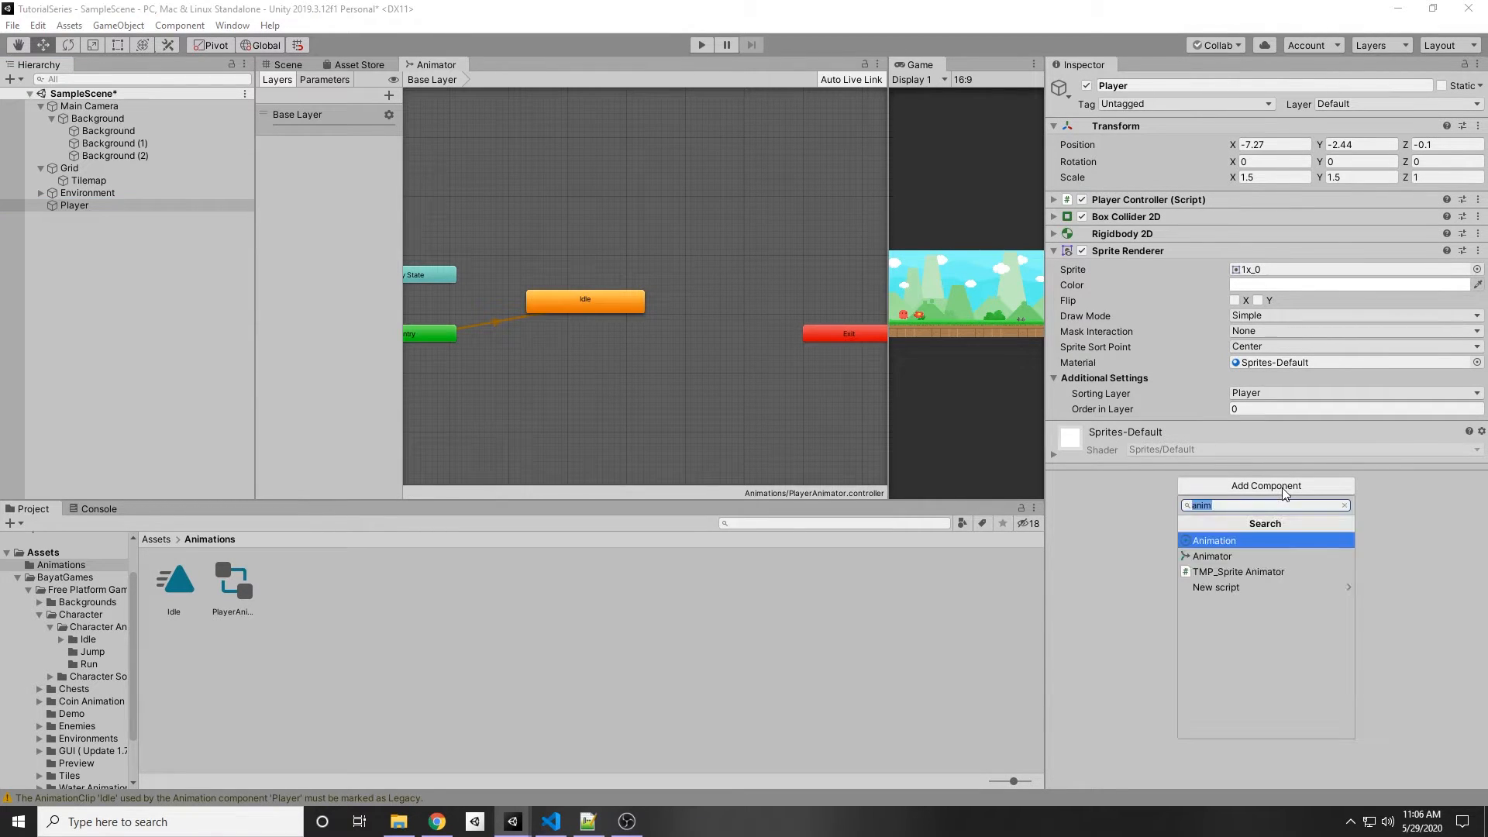
{"action": "key", "text": "Down"}
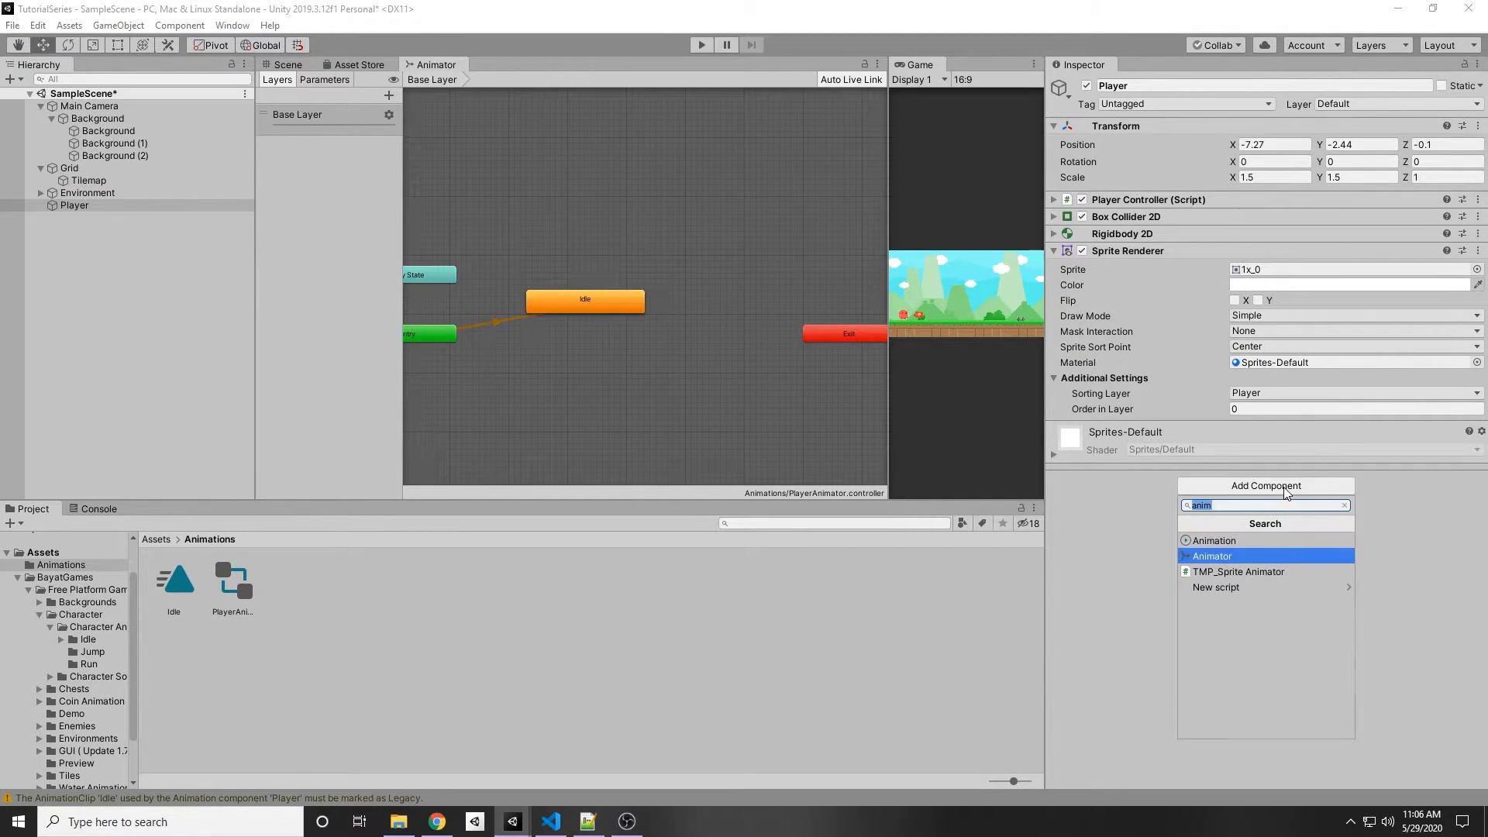
{"action": "key", "text": "Return"}
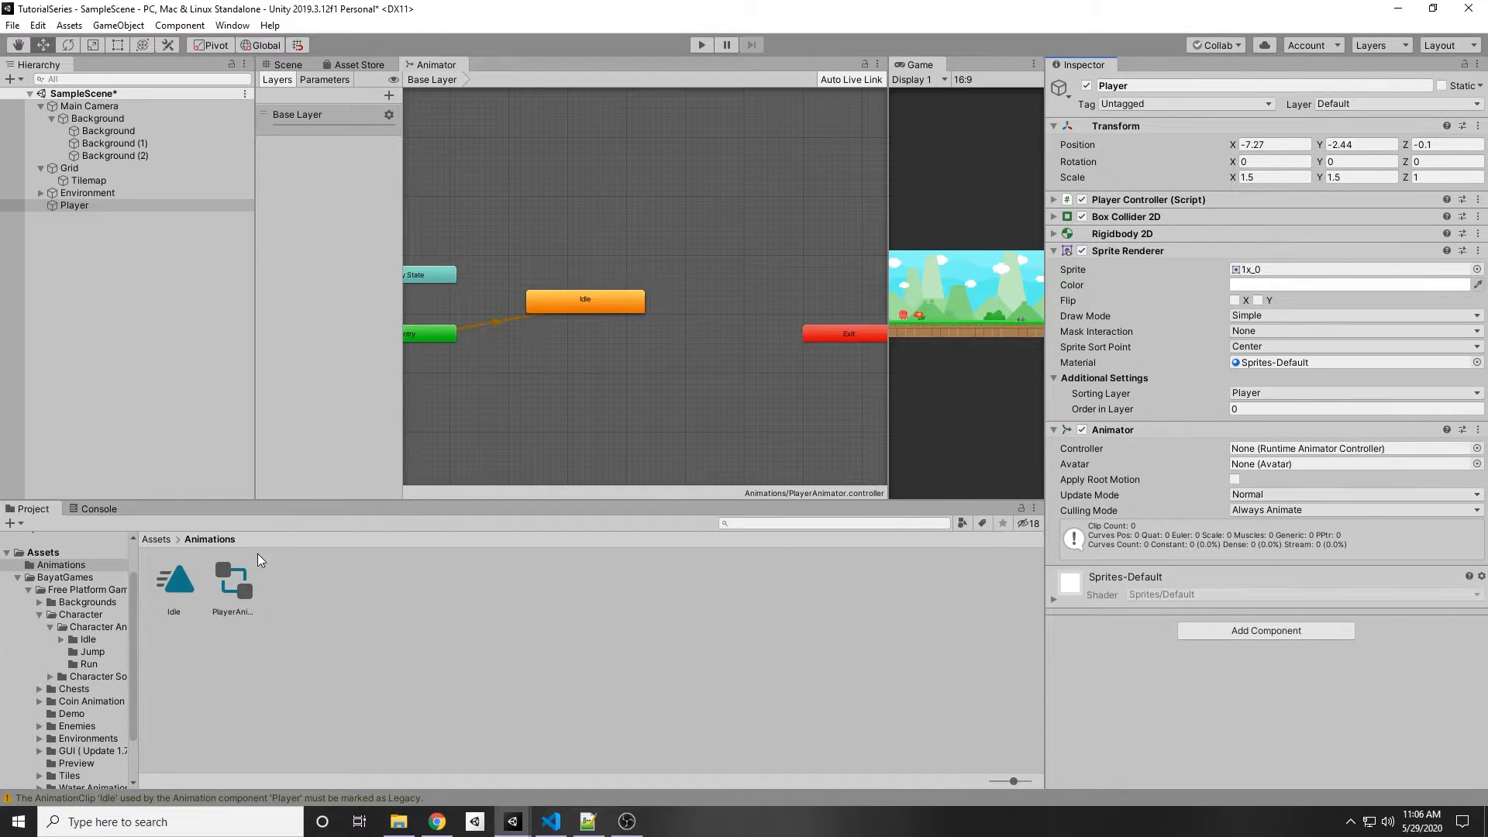
{"action": "left_click_drag", "start_coordinate": [240, 582], "coordinate": [1309, 449]}
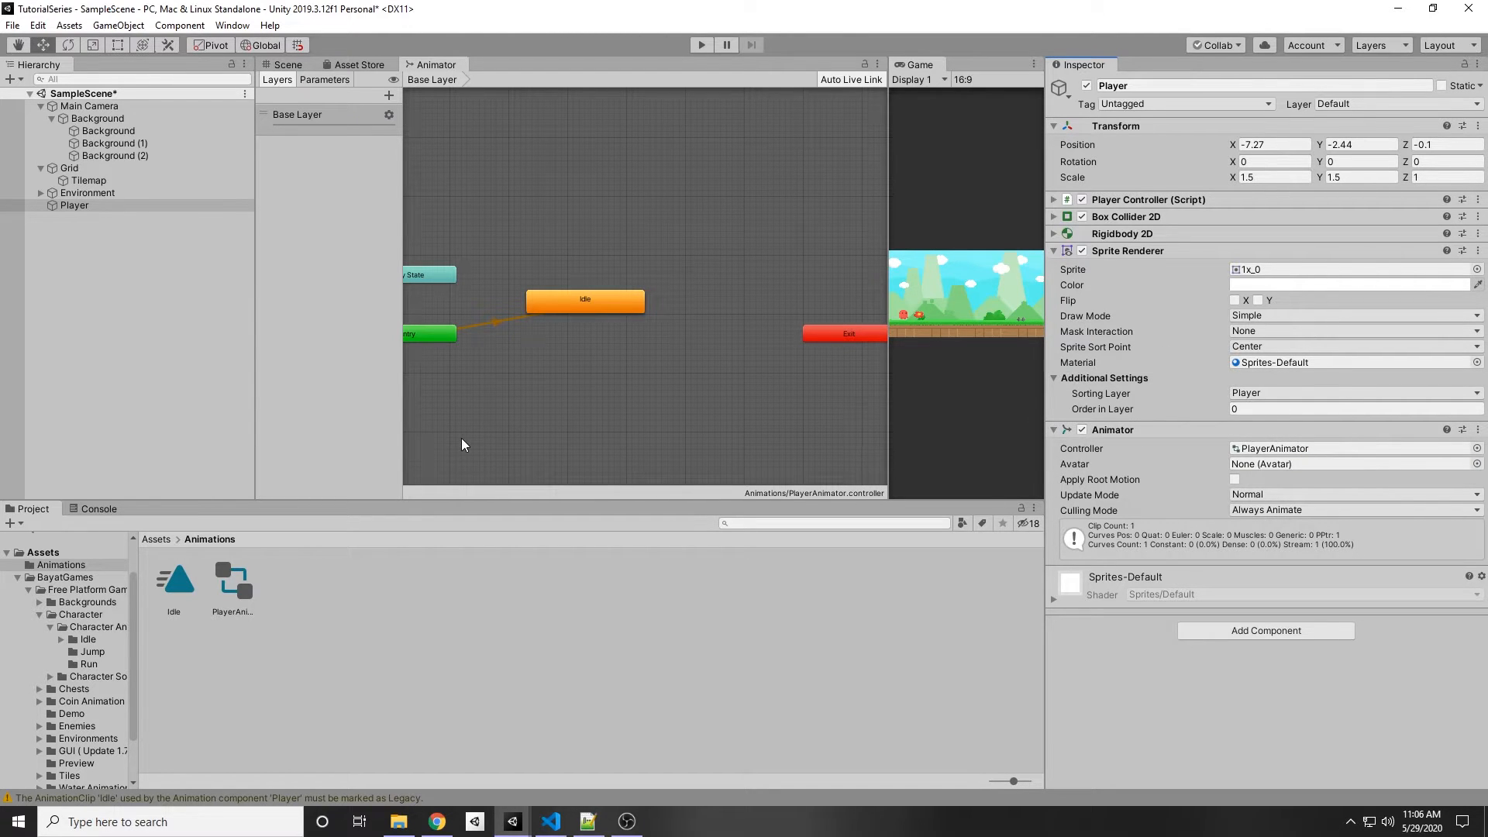
Step: Enable Loop Time on the Idle animation clip
{"action": "left_click", "coordinate": [179, 585]}
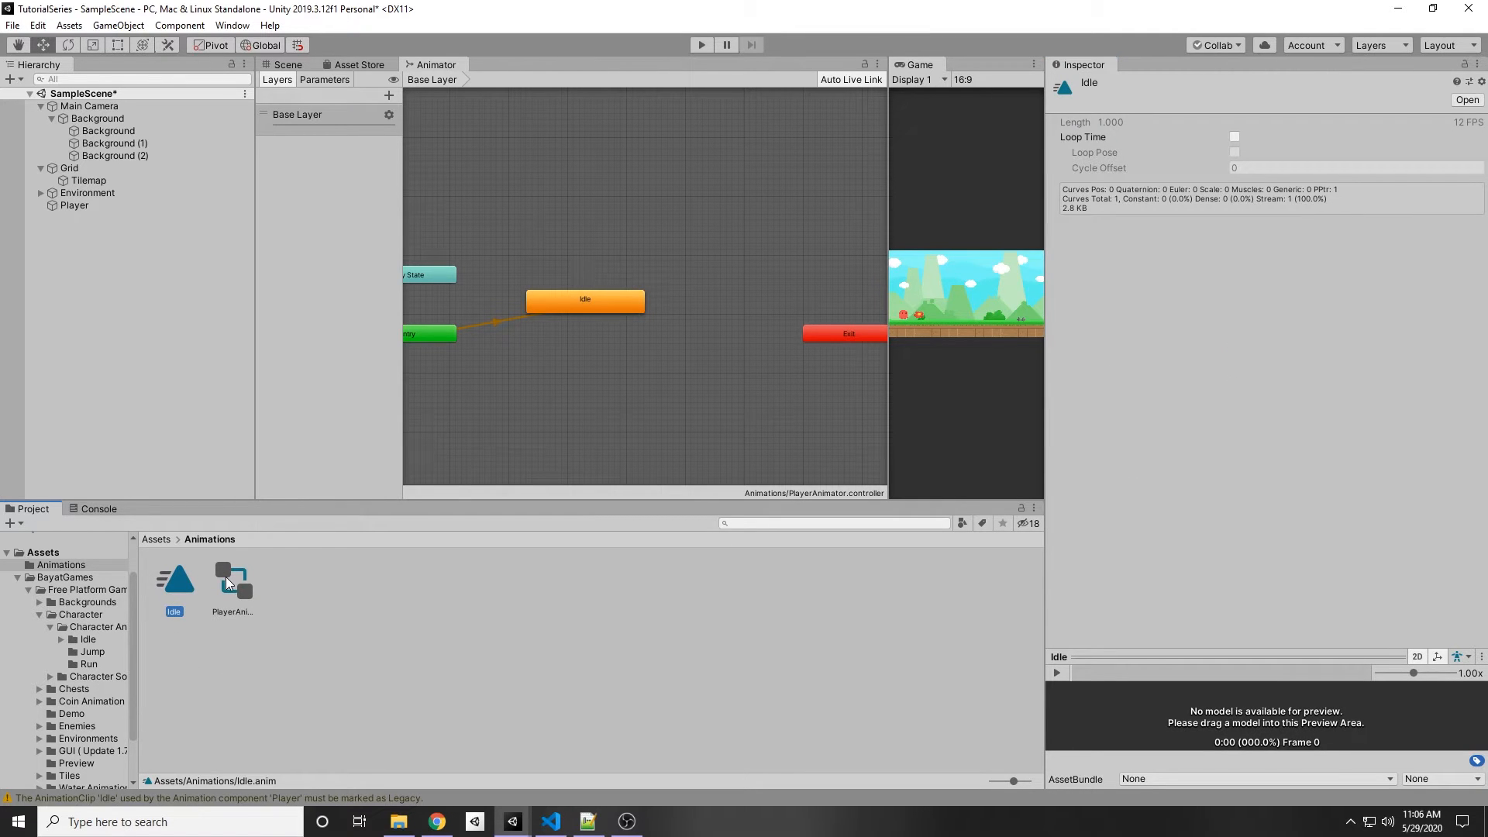
{"action": "scroll", "coordinate": [820, 390], "scroll_direction": "up", "scroll_amount": 3}
{"action": "middle_click_drag", "start_coordinate": [762, 356], "coordinate": [897, 409]}
{"action": "scroll", "coordinate": [550, 370], "scroll_direction": "up", "scroll_amount": 2}
{"action": "middle_click_drag", "start_coordinate": [591, 279], "coordinate": [562, 349]}
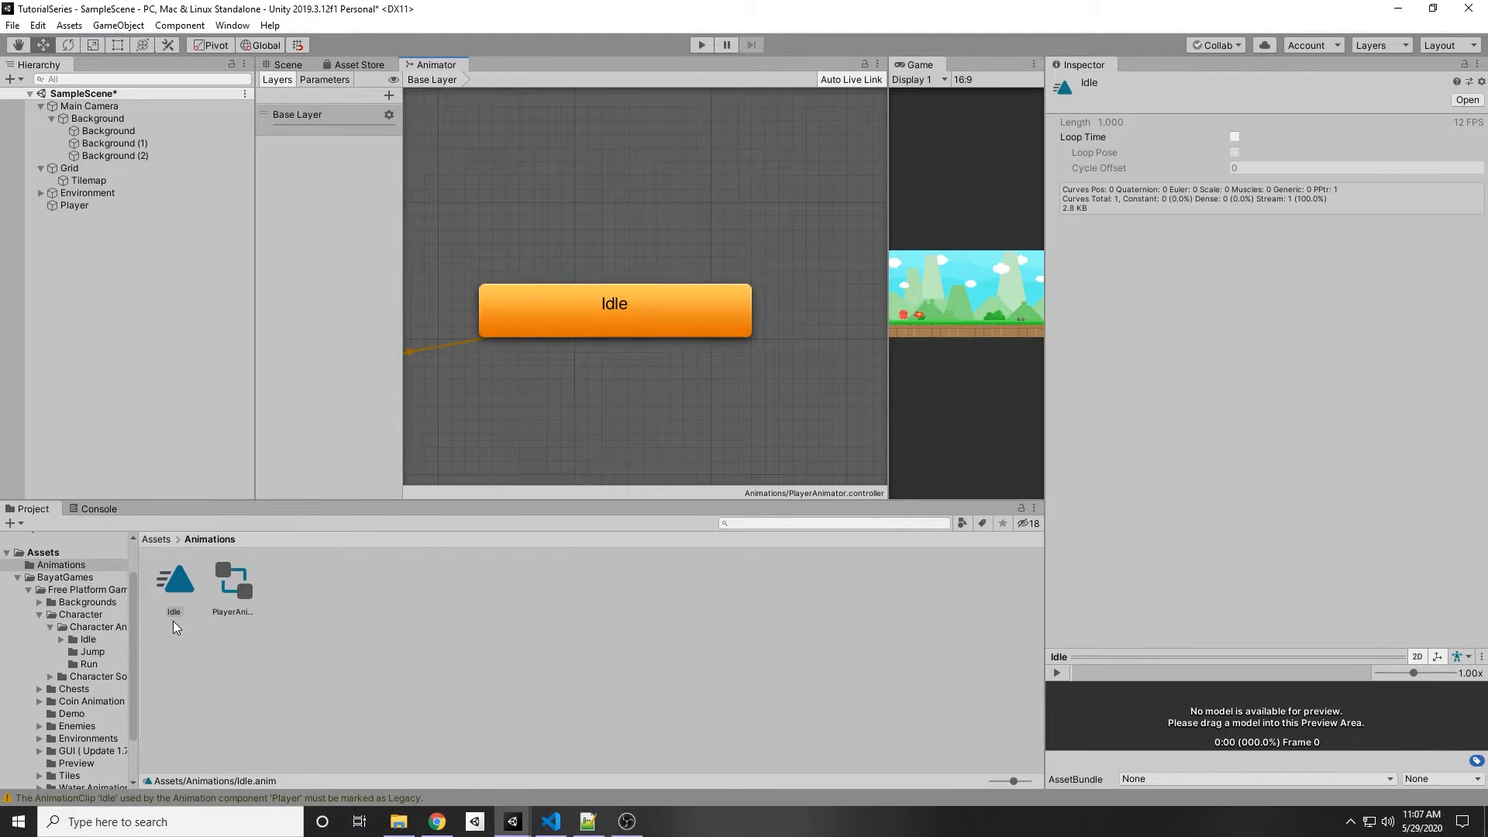
{"action": "left_click", "coordinate": [1234, 137]}
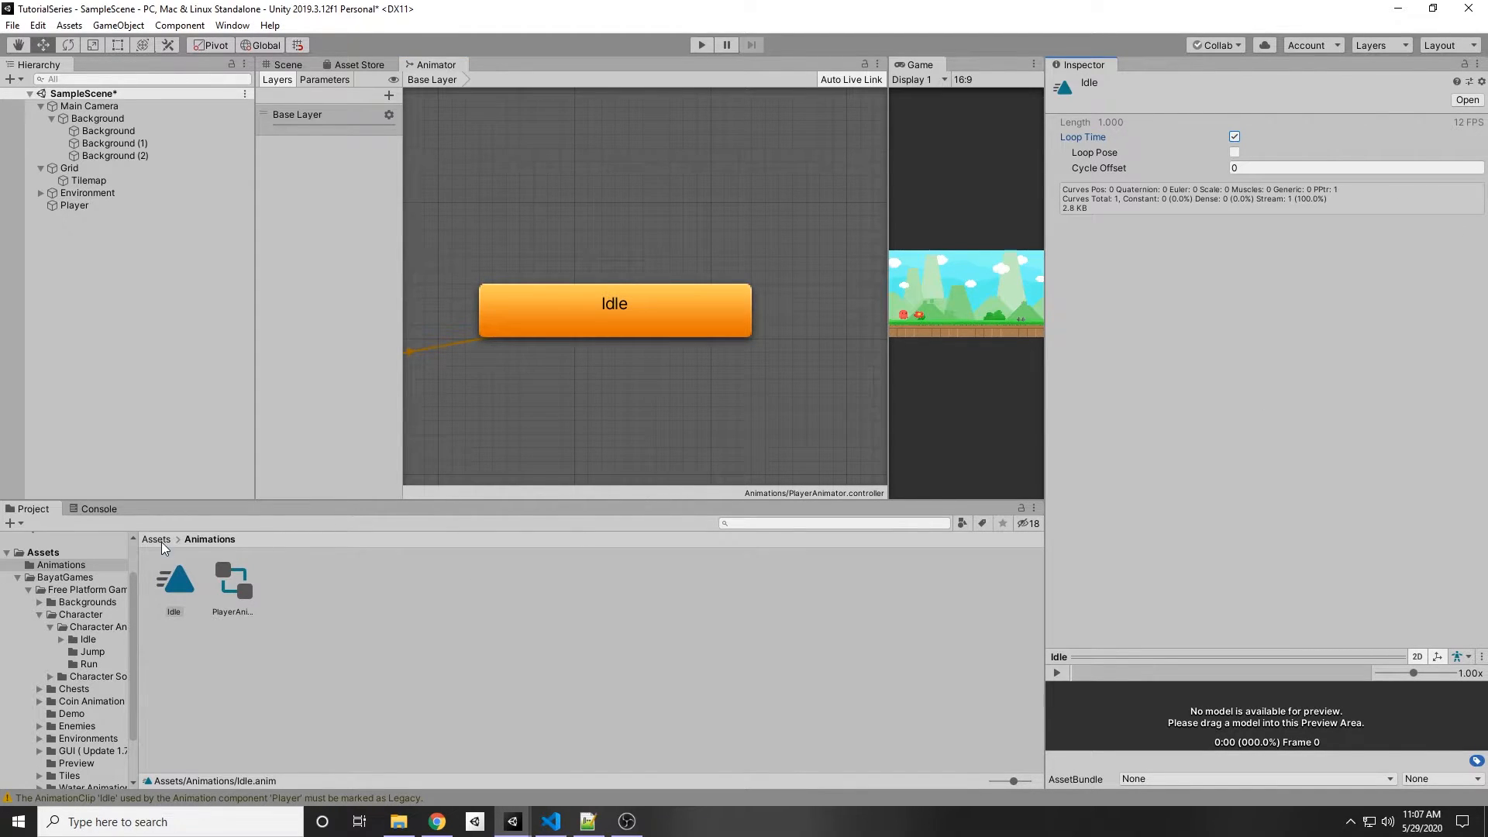
Step: Enlarge the Game view and enter Play mode to test the Player's idle animation
{"action": "scroll", "coordinate": [615, 319], "scroll_direction": "down", "scroll_amount": 5}
{"action": "left_click", "coordinate": [603, 334]}
{"action": "left_click_drag", "start_coordinate": [888, 319], "coordinate": [424, 323]}
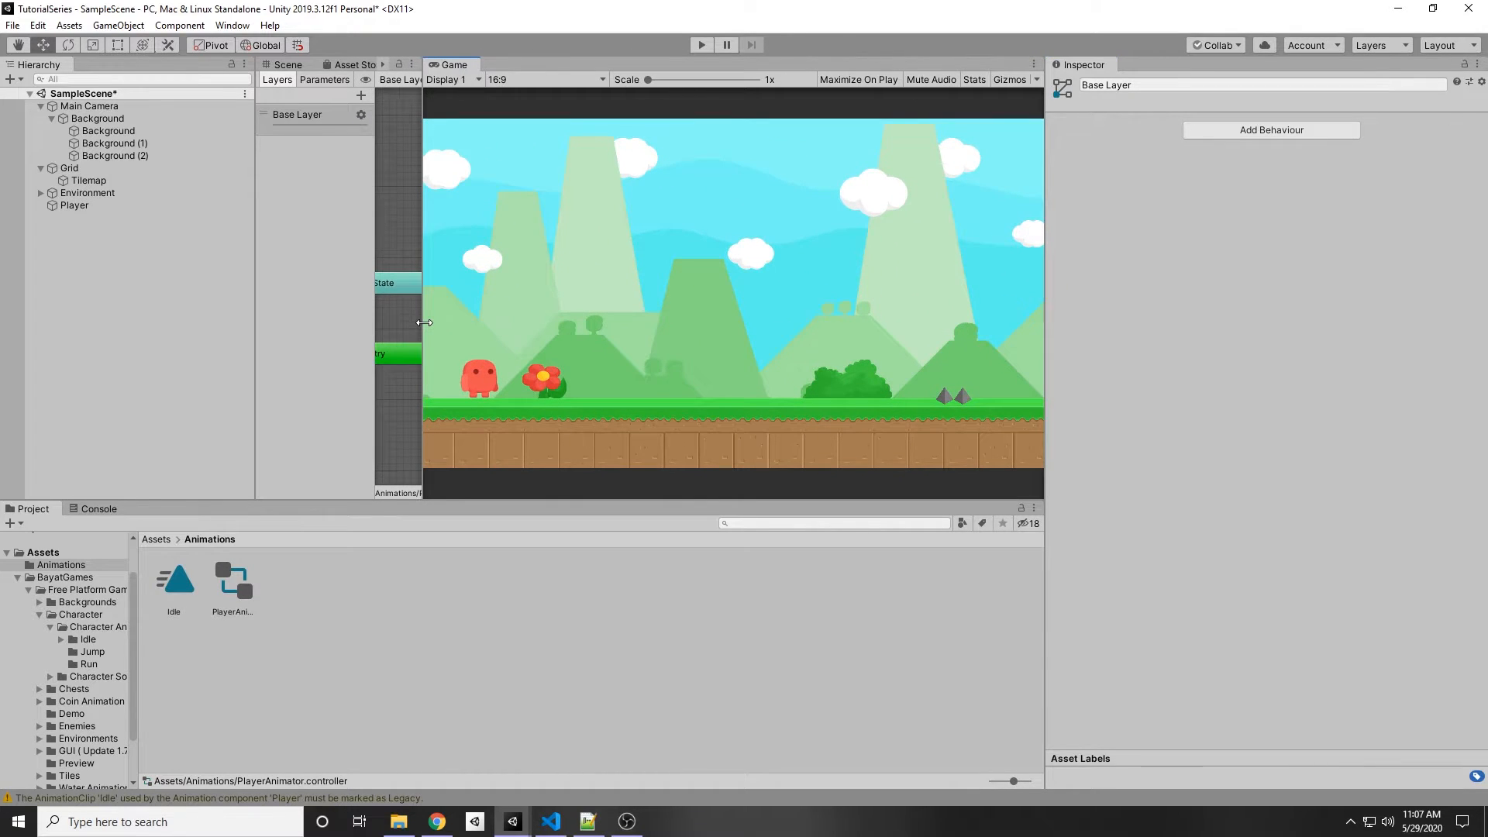
{"action": "left_click", "coordinate": [702, 44]}
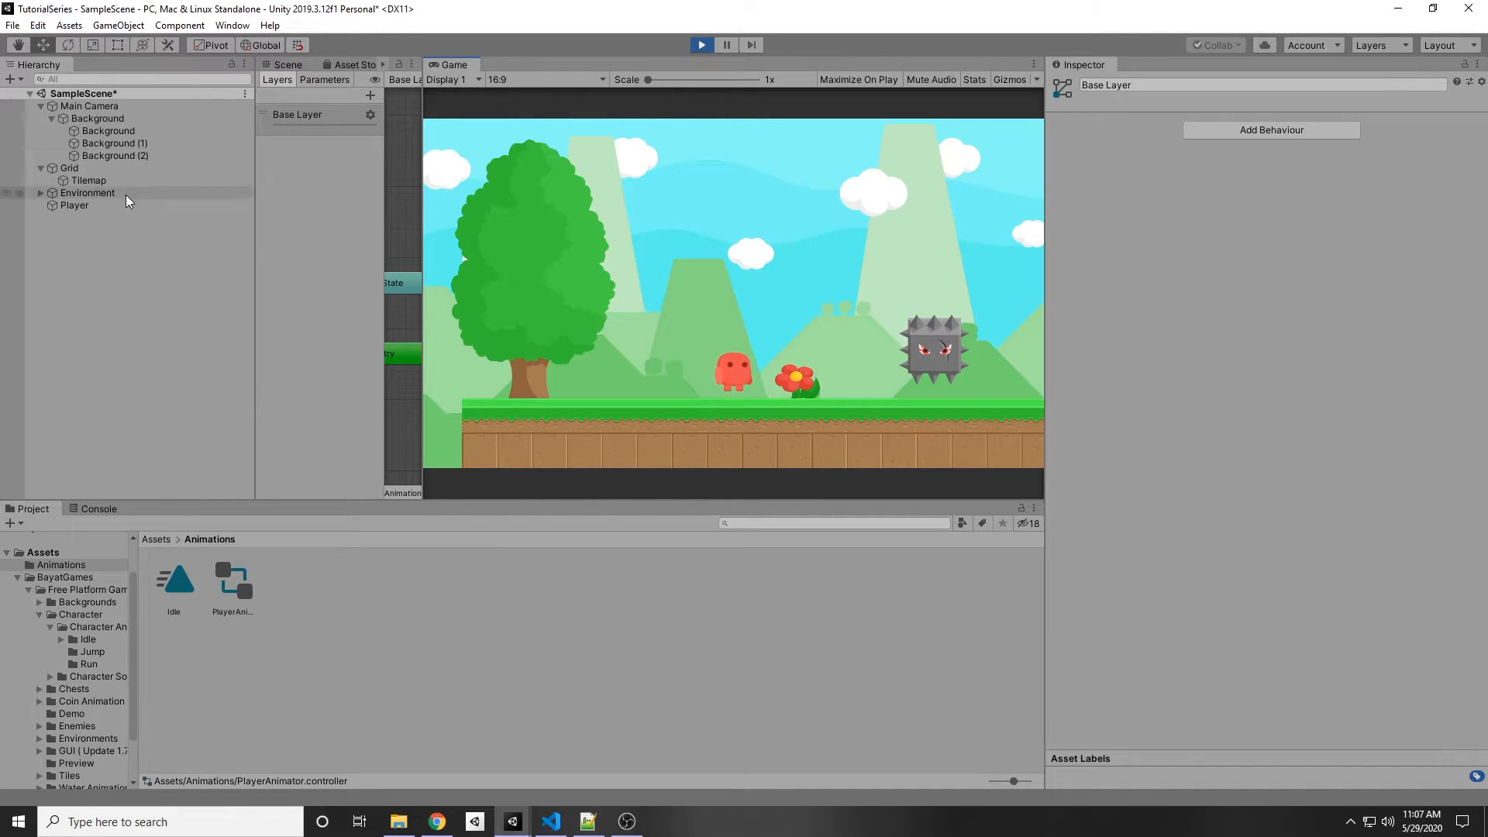
Step: During Play mode, resize the Player's Box Collider 2D to X 1 and Y 0.7 to fit the character
{"action": "left_click", "coordinate": [99, 206]}
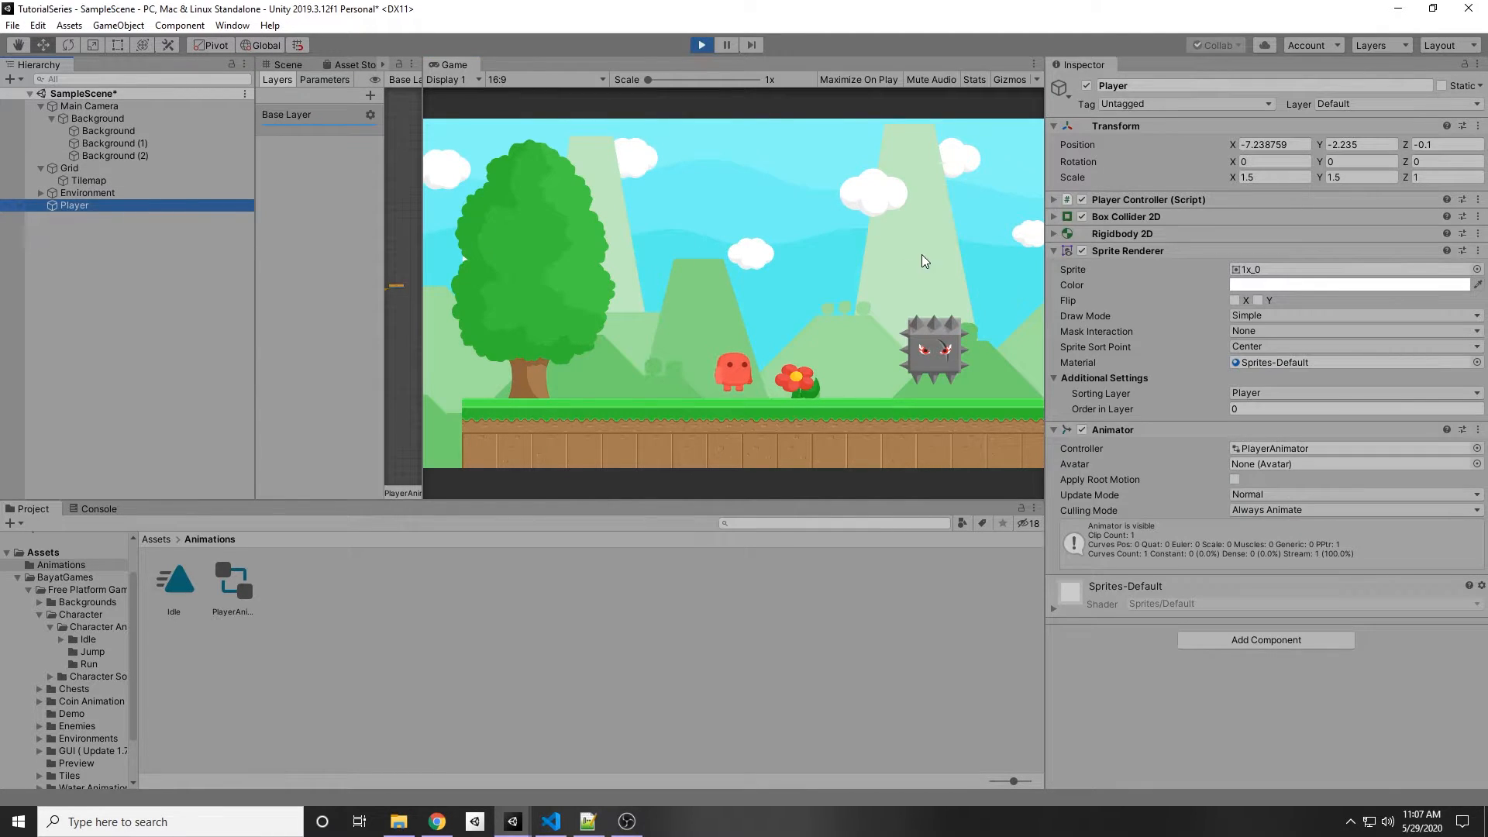
{"action": "left_click", "coordinate": [1055, 217]}
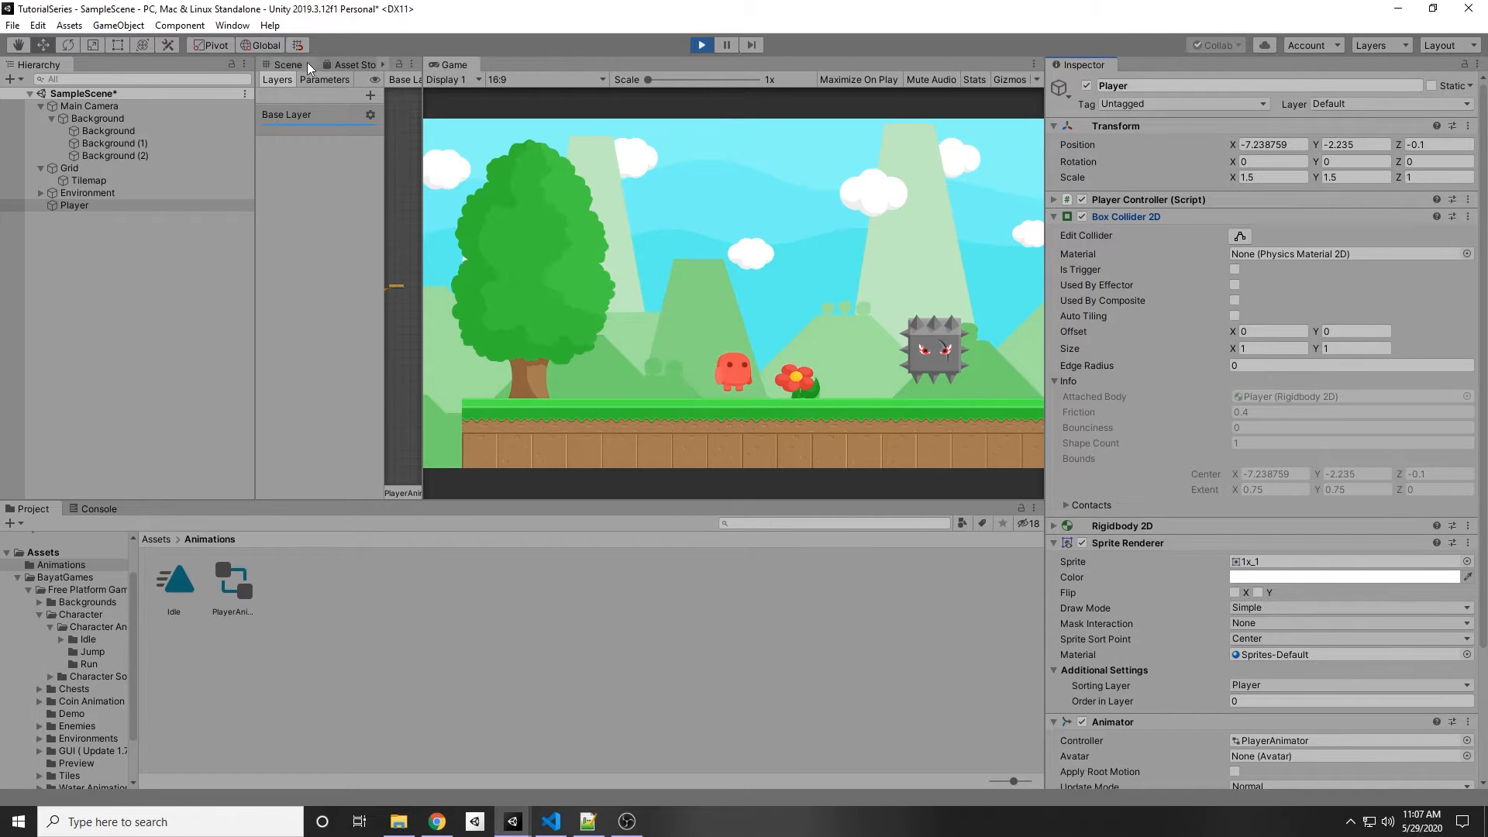
{"action": "left_click", "coordinate": [281, 65]}
{"action": "left_click_drag", "start_coordinate": [423, 170], "coordinate": [442, 170]}
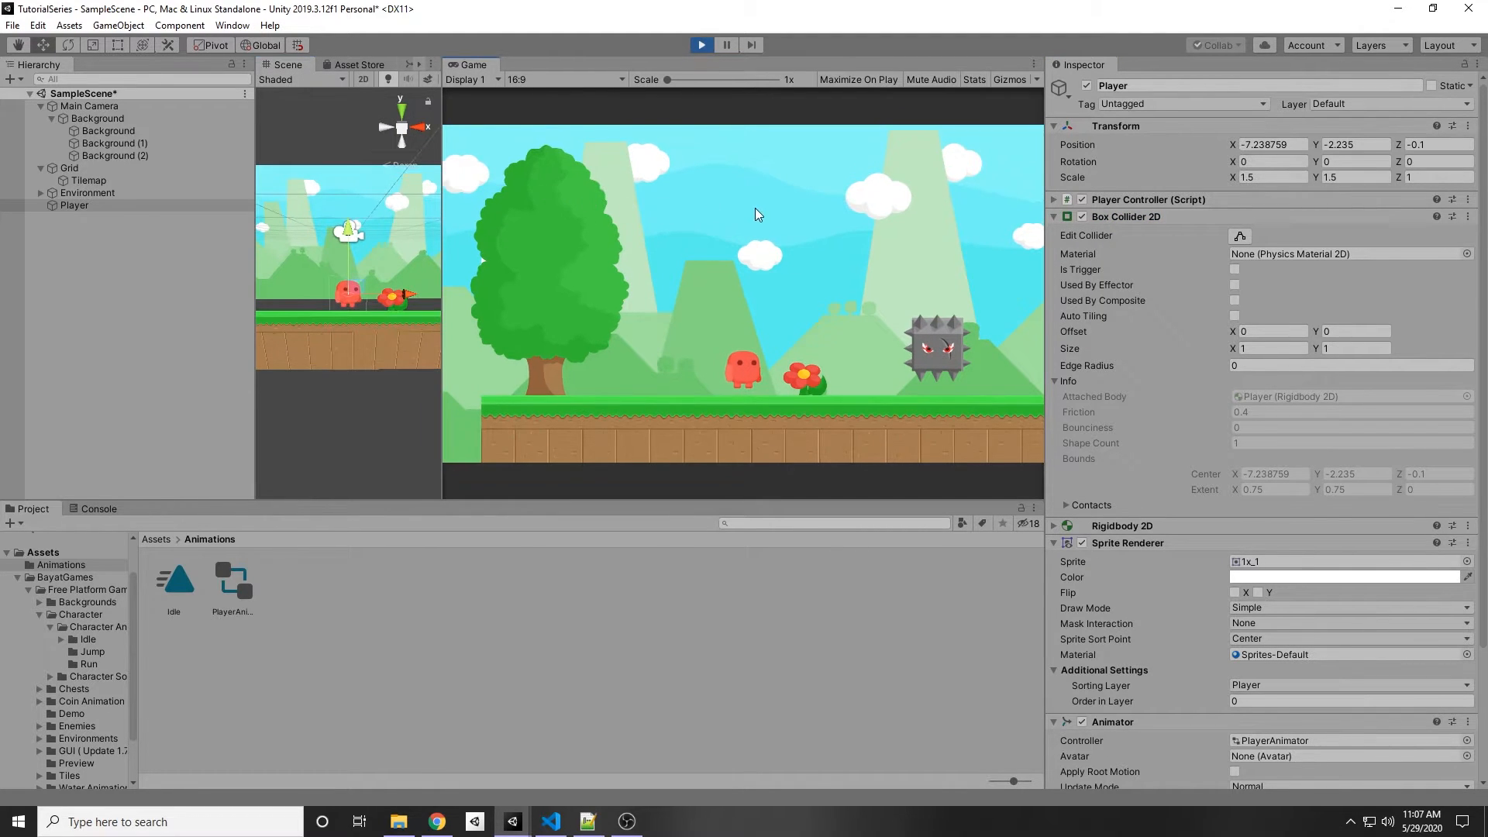
{"action": "left_click_drag", "start_coordinate": [442, 263], "coordinate": [791, 263]}
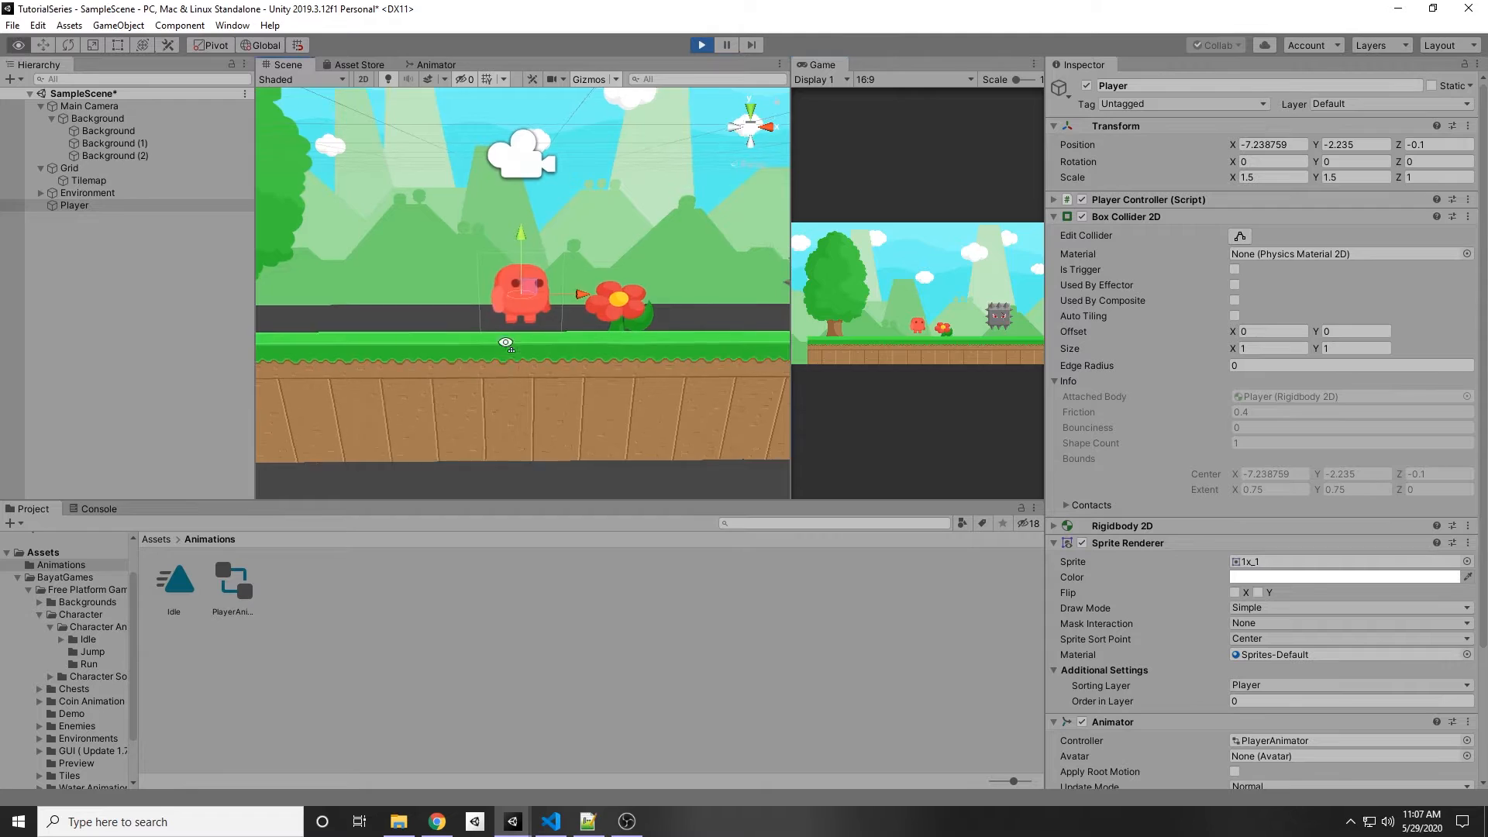
{"action": "left_click_drag", "start_coordinate": [504, 355], "coordinate": [509, 302], "text": "alt"}
{"action": "left_click_drag", "start_coordinate": [549, 203], "coordinate": [549, 295], "text": "alt"}
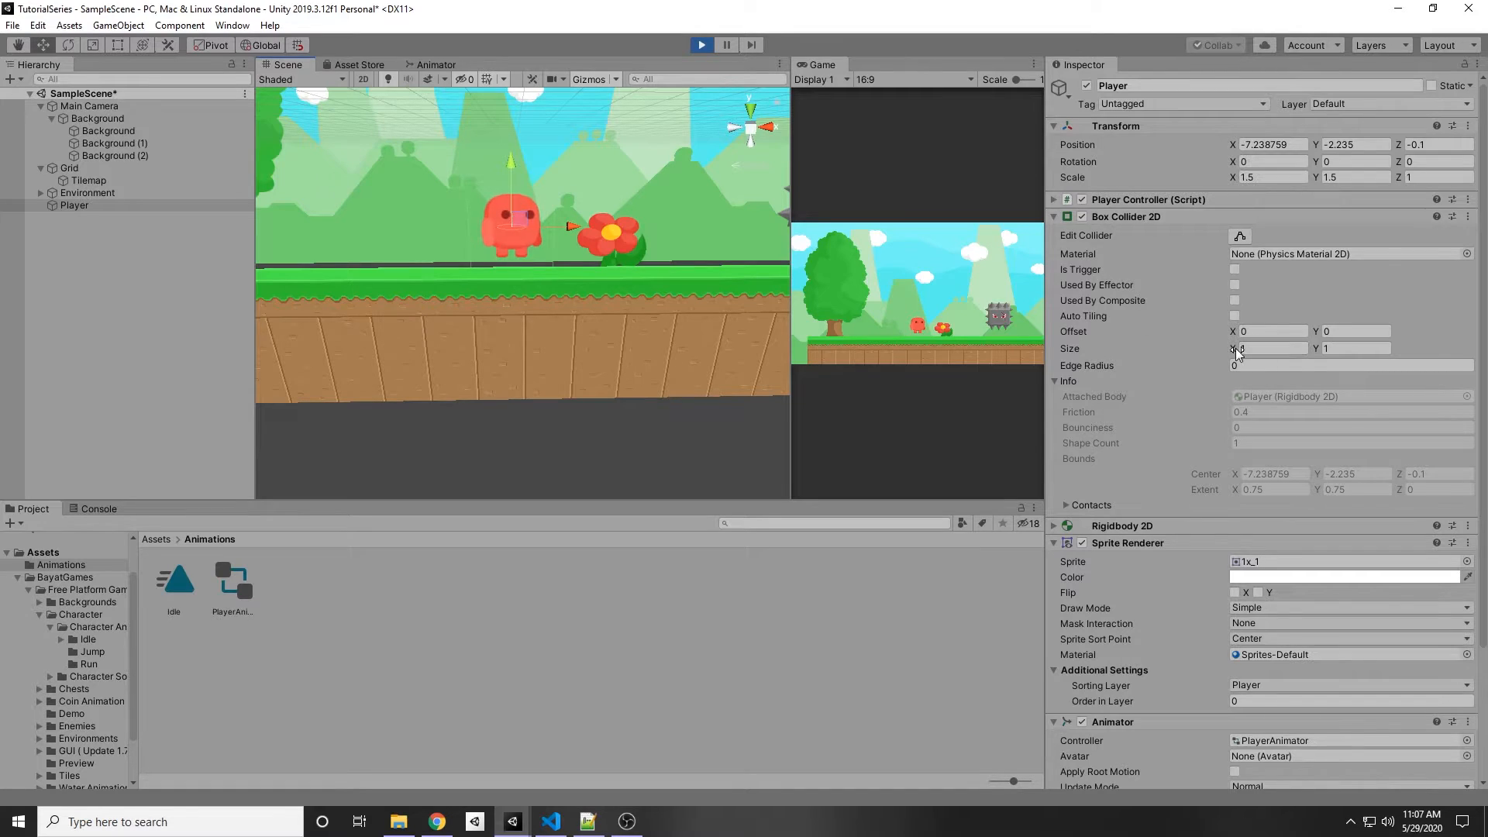
{"action": "left_click_drag", "start_coordinate": [1235, 347], "coordinate": [1225, 350]}
{"action": "type", "text": "1"}
{"action": "left_click", "coordinate": [1319, 351]}
{"action": "type", "text": "0.94"}
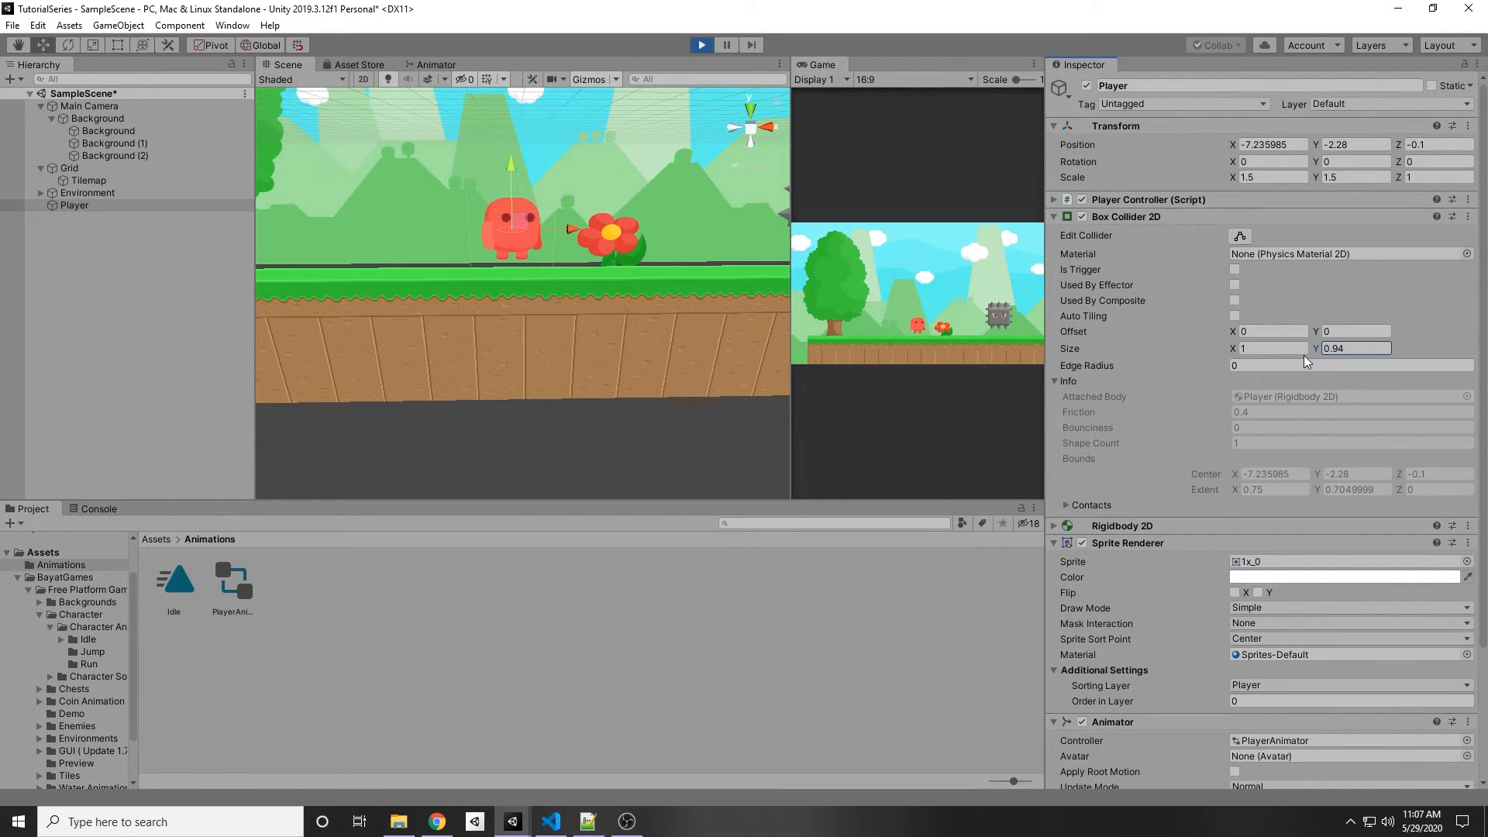
{"action": "left_click_drag", "start_coordinate": [1316, 347], "coordinate": [1307, 346]}
{"action": "left_click", "coordinate": [1307, 346]}
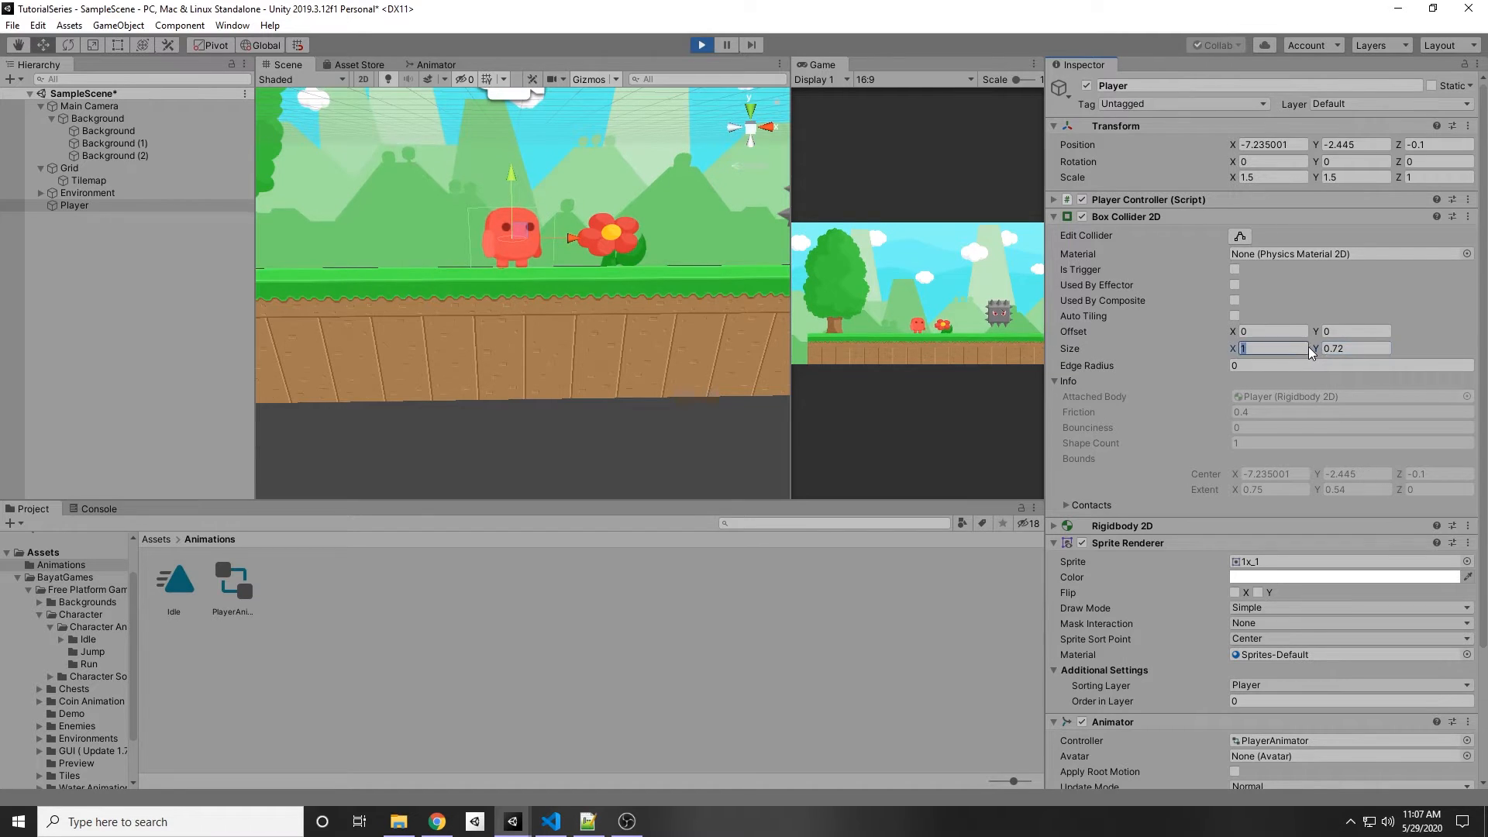
{"action": "left_click", "coordinate": [1333, 346]}
{"action": "type", "text": ".7"}
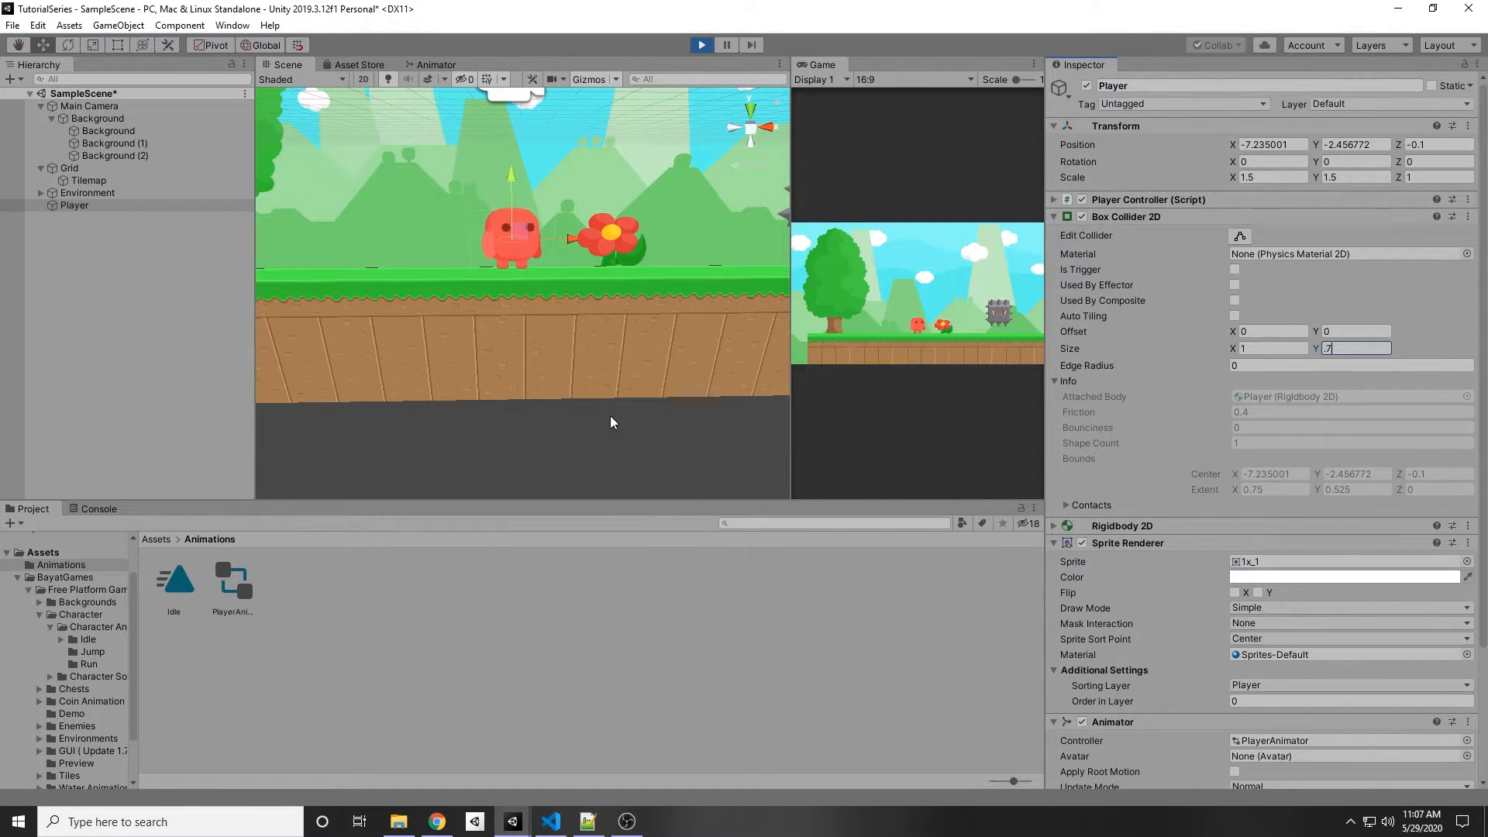
Step: Copy the Box Collider 2D component and exit Play mode
{"action": "right_click", "coordinate": [1123, 214]}
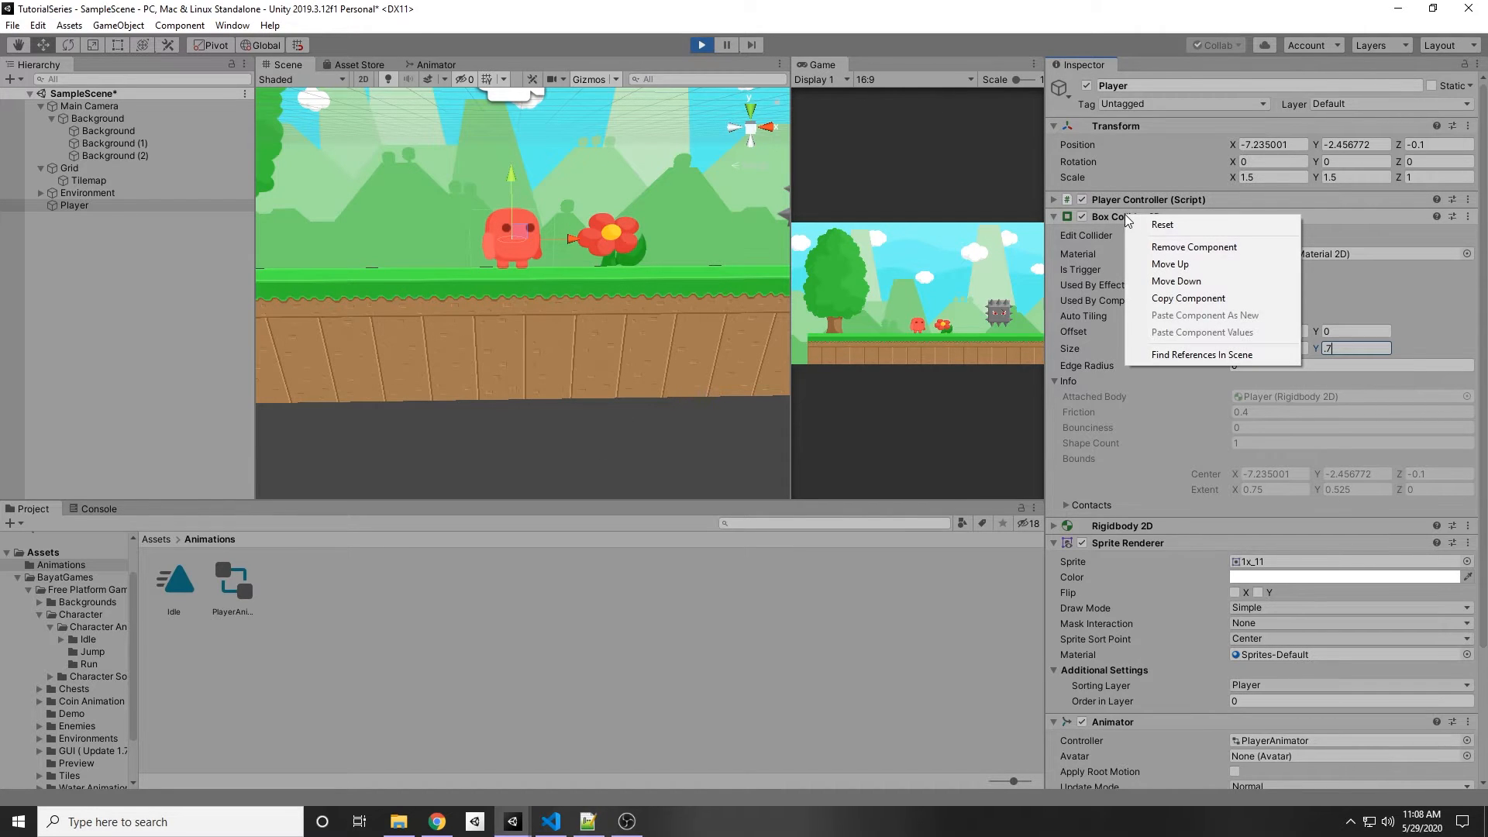
{"action": "left_click", "coordinate": [1193, 298]}
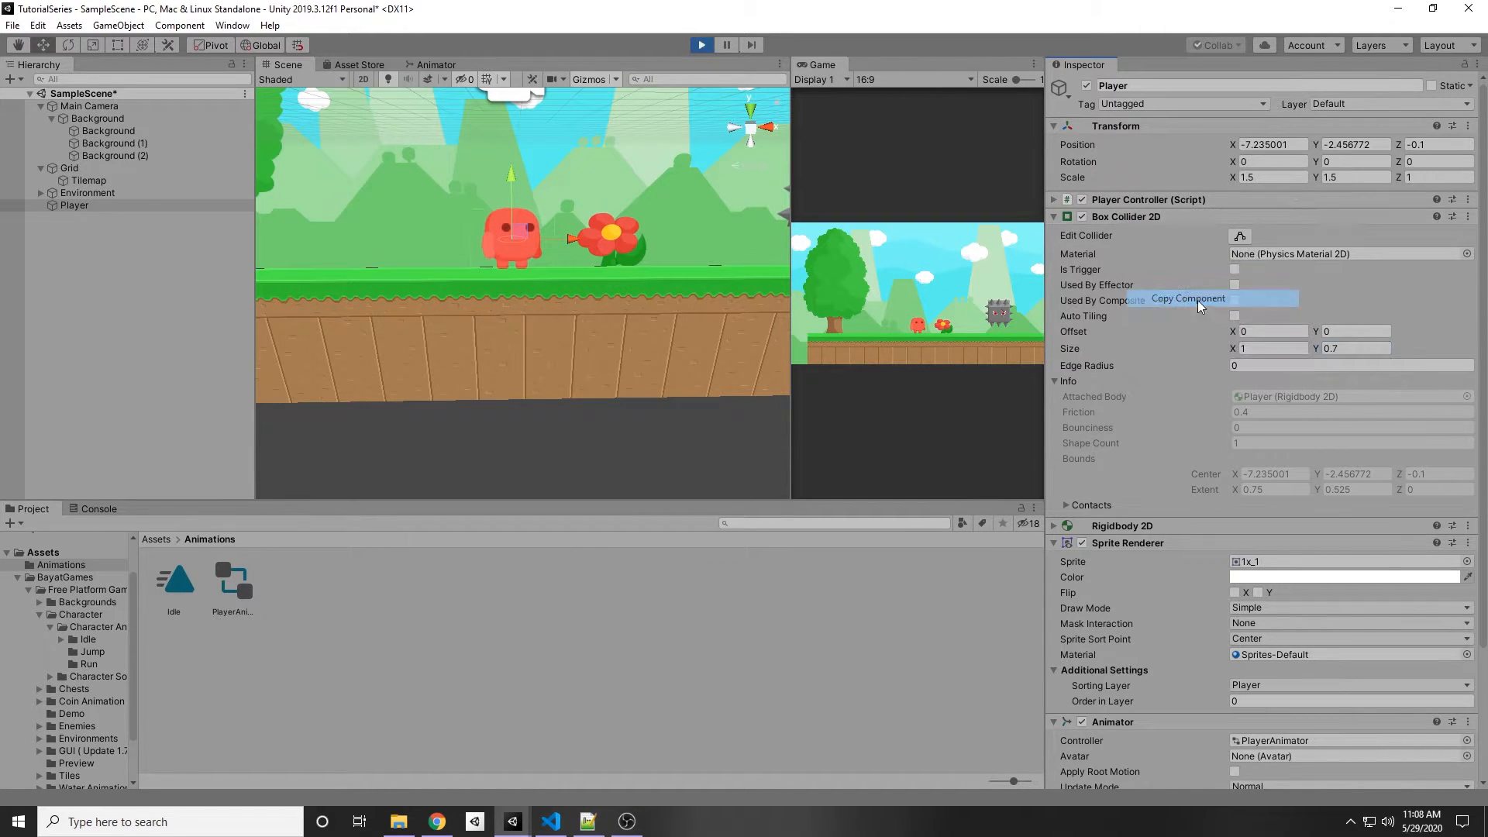
{"action": "left_click", "coordinate": [702, 45]}
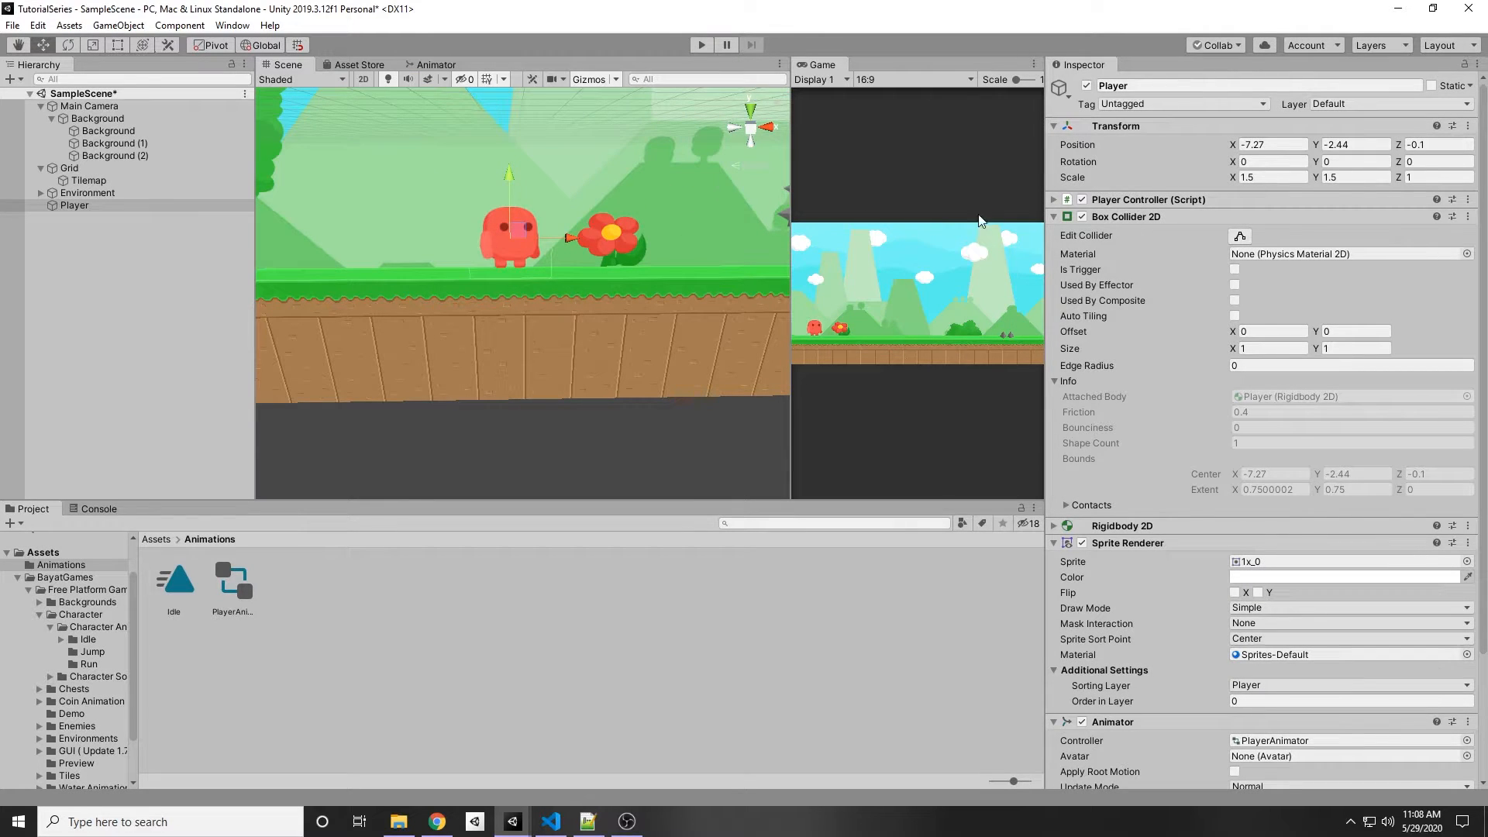
Step: Paste the copied component values into the Player's Box Collider 2D
{"action": "right_click", "coordinate": [1122, 217]}
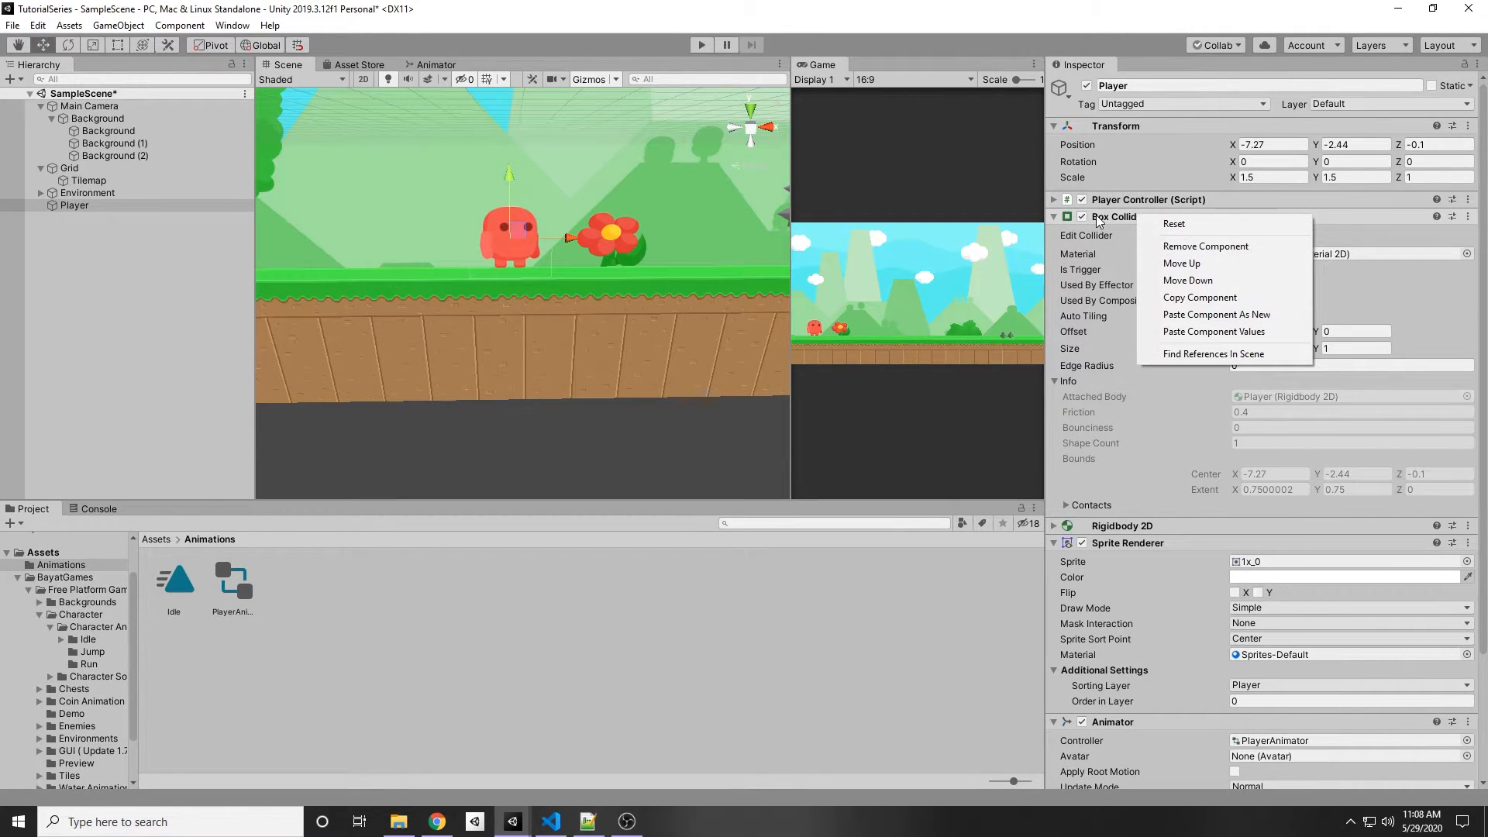
{"action": "left_click", "coordinate": [1244, 332]}
{"action": "left_click", "coordinate": [1334, 350]}
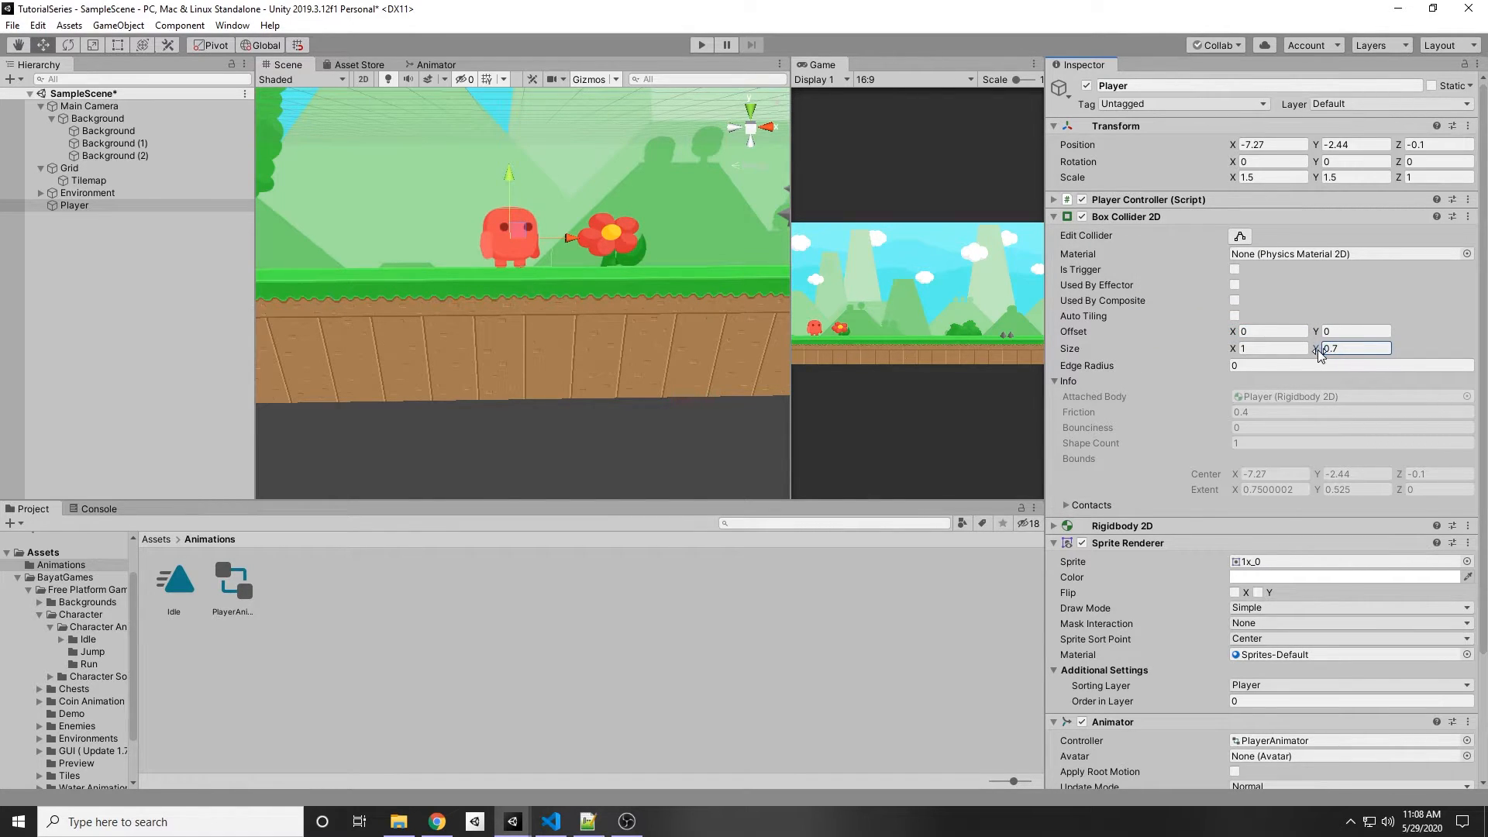
{"action": "left_click", "coordinate": [1283, 350]}
{"action": "scroll", "coordinate": [505, 328], "scroll_direction": "down", "scroll_amount": 5}
{"action": "left_click", "coordinate": [519, 364]}
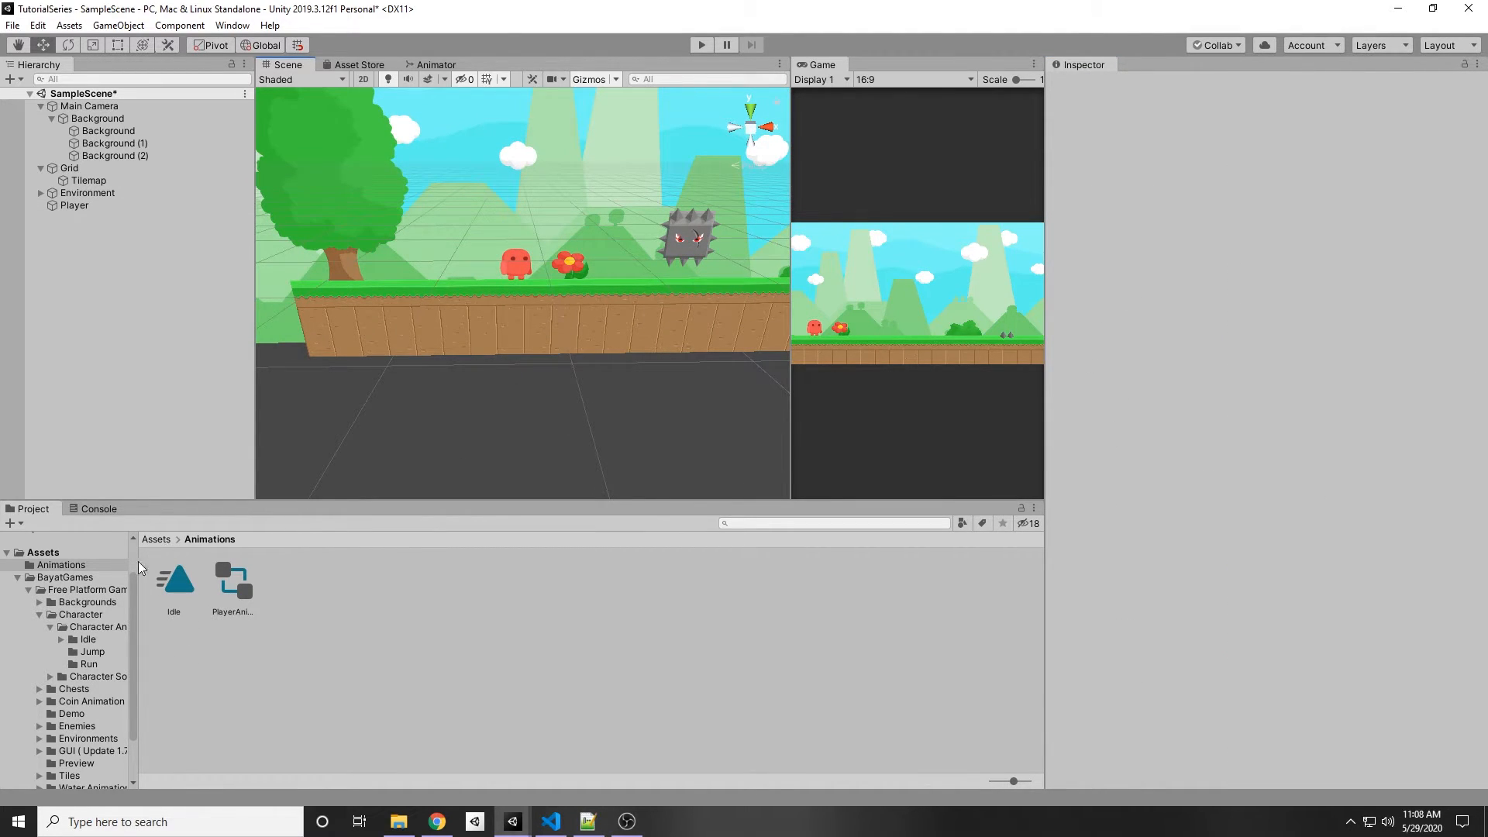
Step: Open the character's Run sprite folder and set the 1x run sheet's Sprite Mode to Multiple, applying the change
{"action": "left_click", "coordinate": [94, 591]}
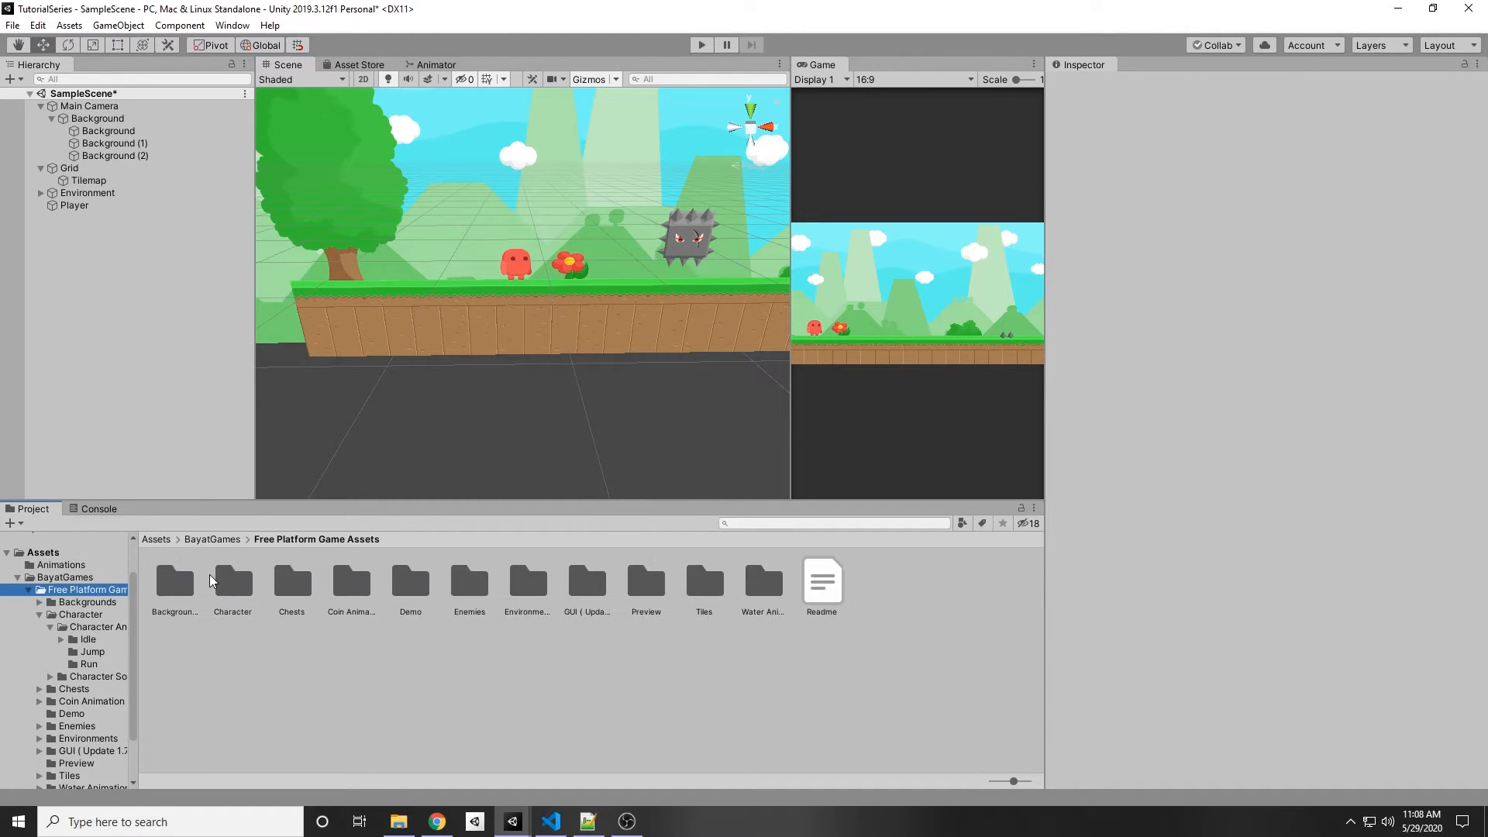
{"action": "double_click", "coordinate": [224, 582]}
{"action": "left_click", "coordinate": [180, 591]}
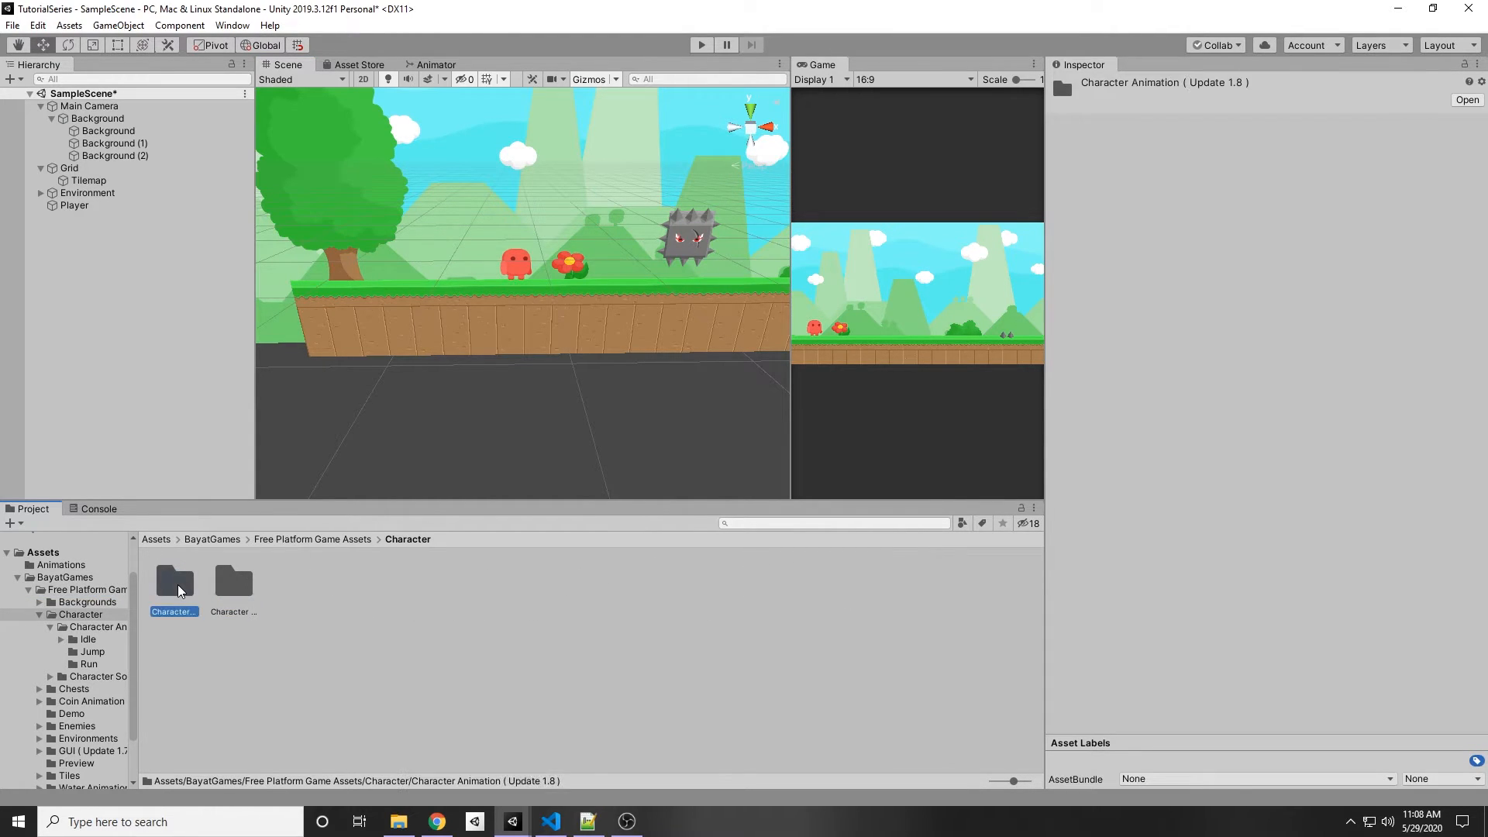
{"action": "double_click", "coordinate": [180, 591]}
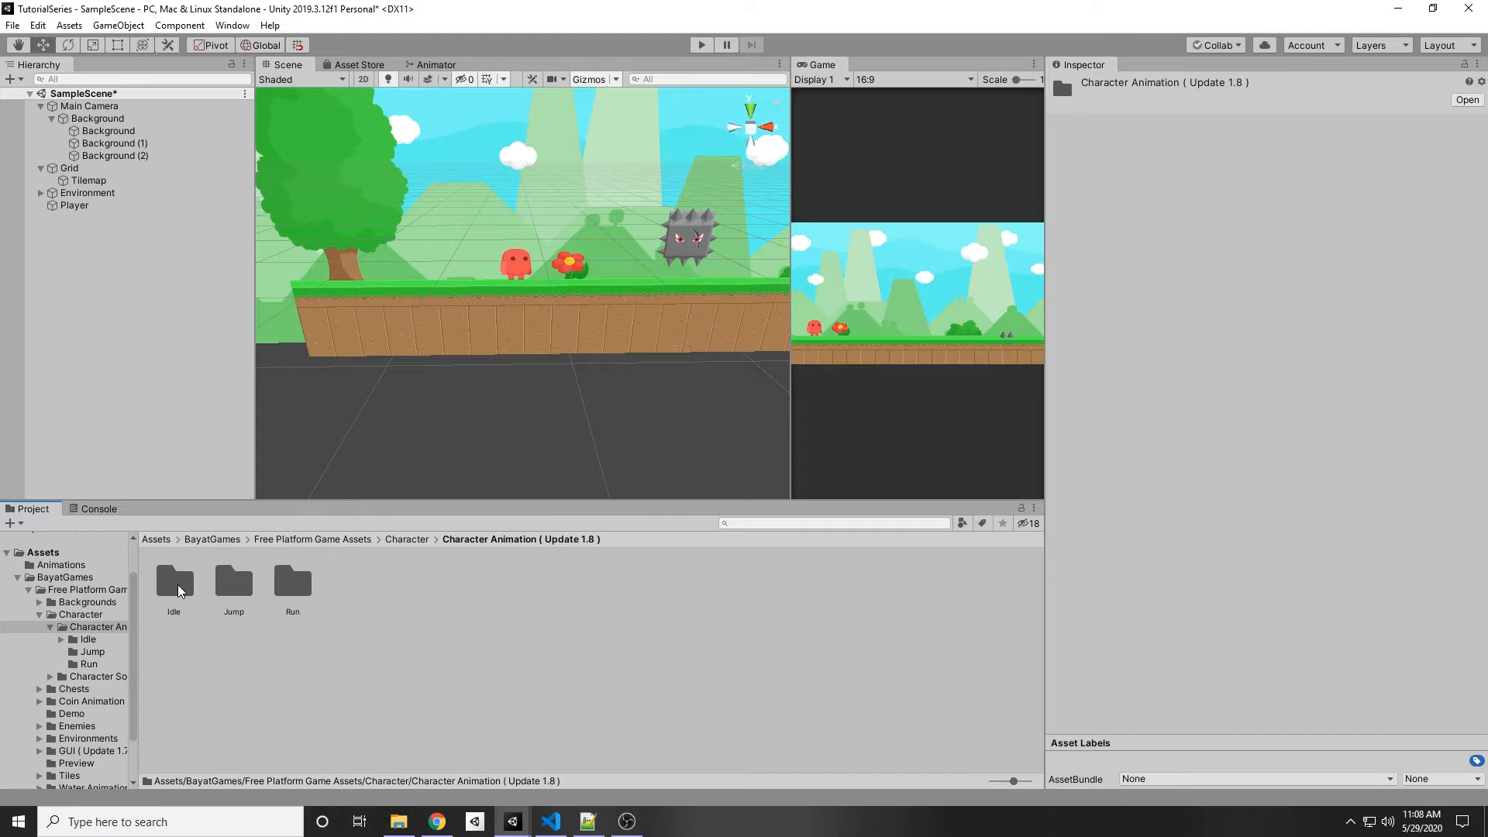
{"action": "double_click", "coordinate": [290, 588]}
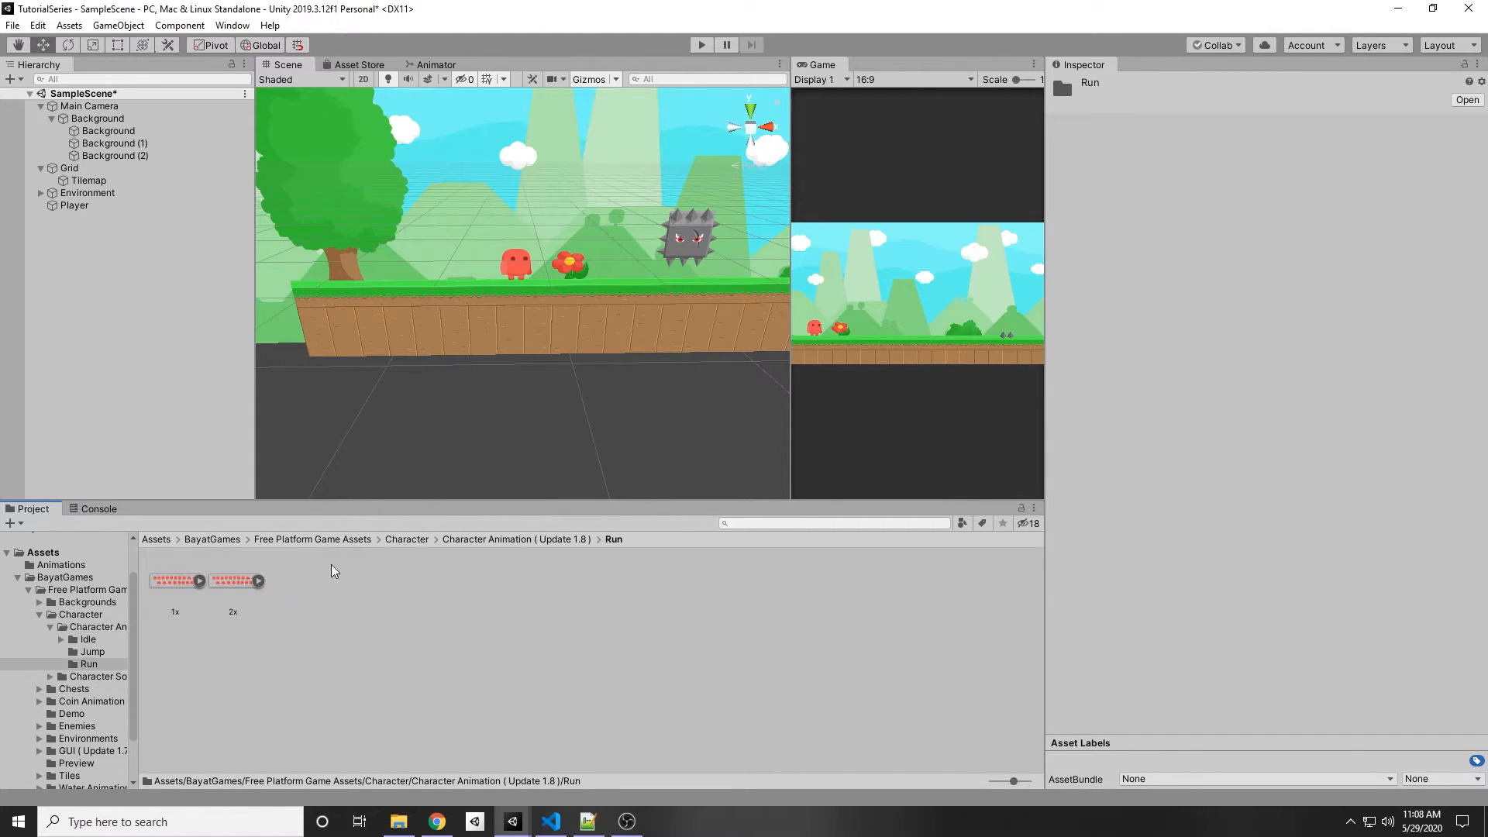
{"action": "left_click", "coordinate": [200, 581]}
{"action": "left_click", "coordinate": [172, 583]}
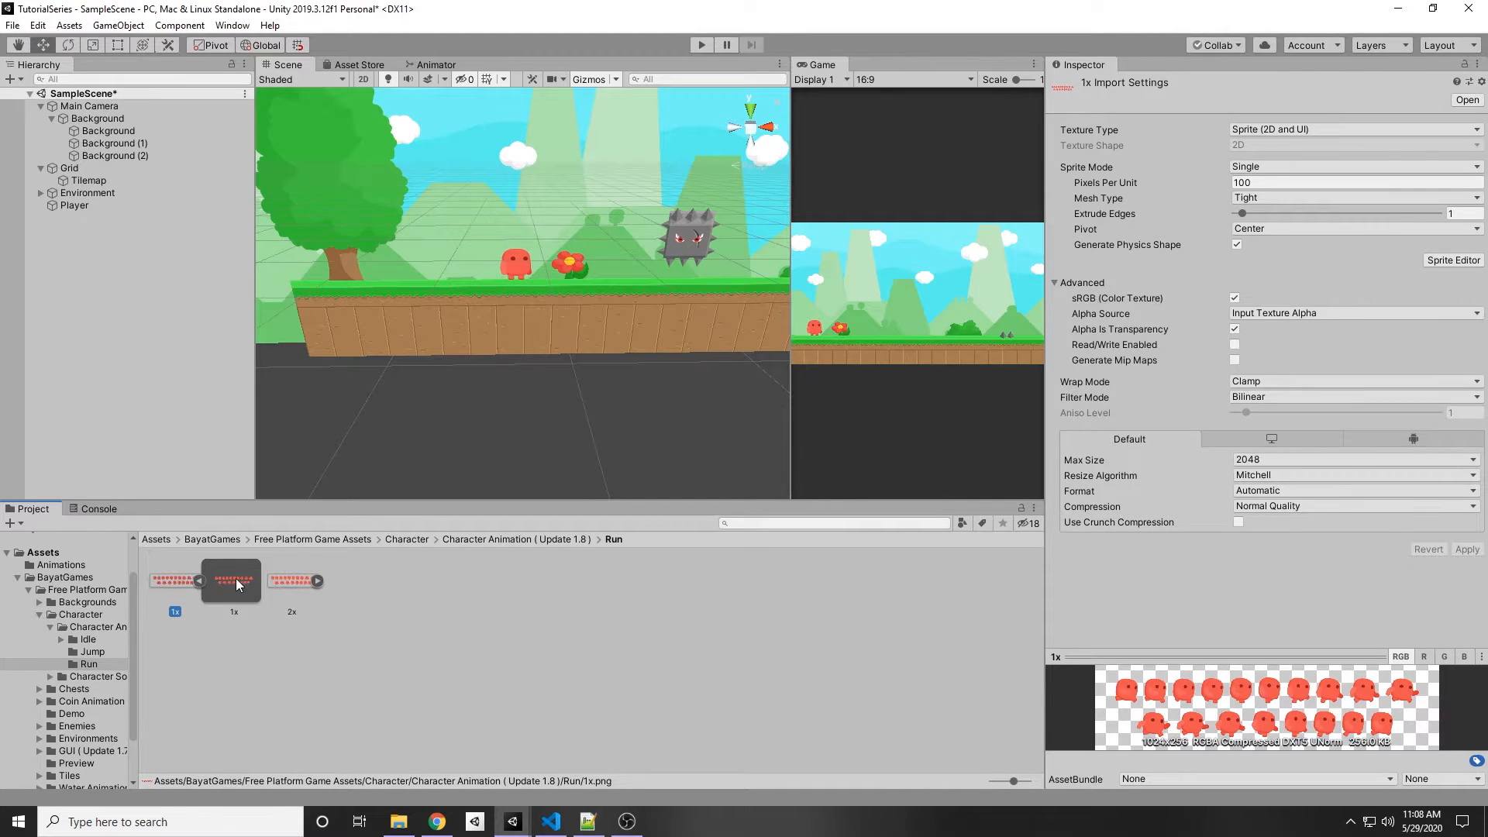
{"action": "left_click", "coordinate": [1277, 167]}
{"action": "left_click", "coordinate": [1278, 194]}
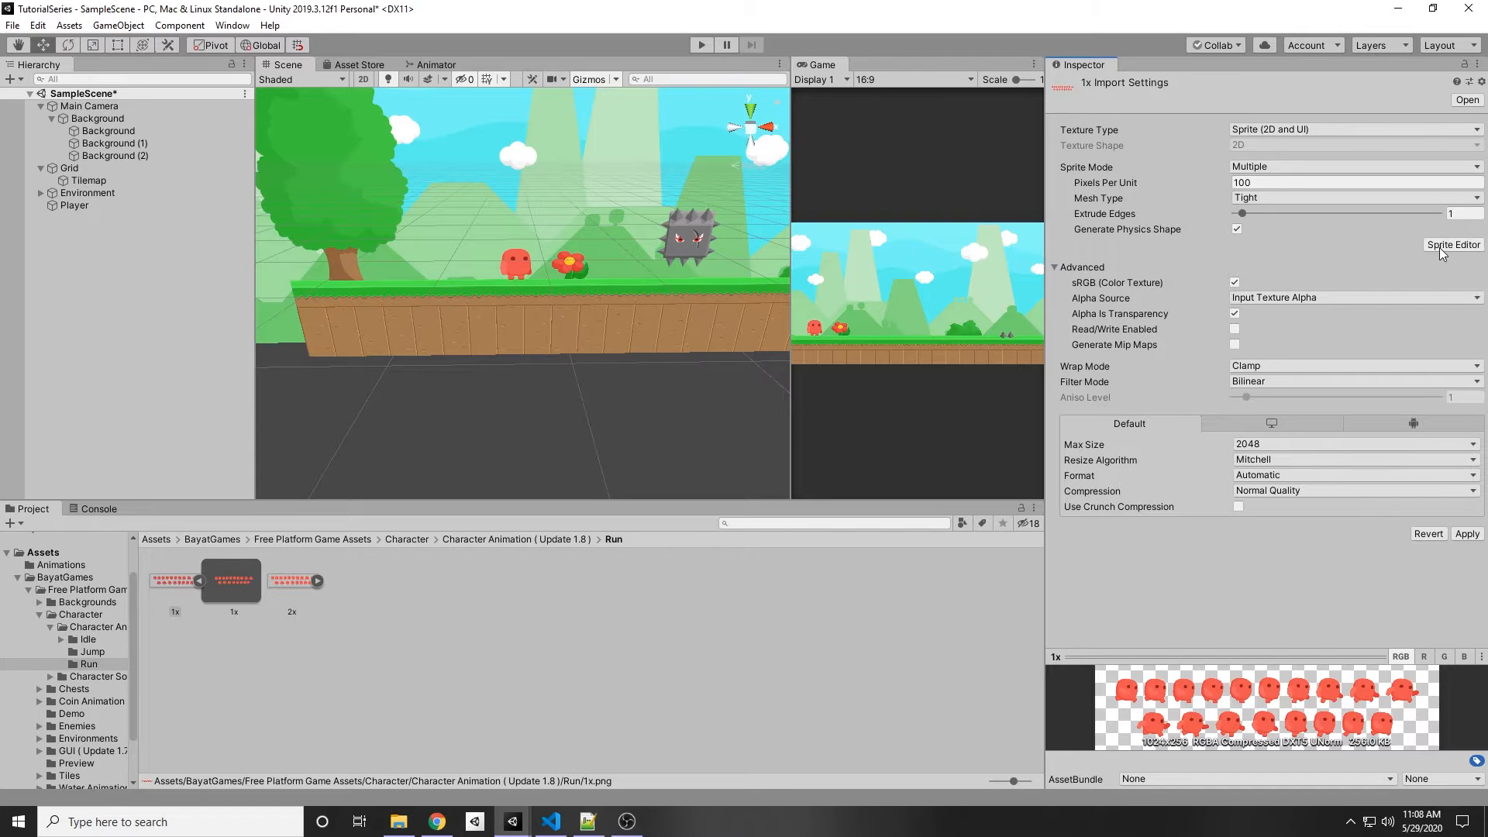
{"action": "left_click", "coordinate": [1467, 534]}
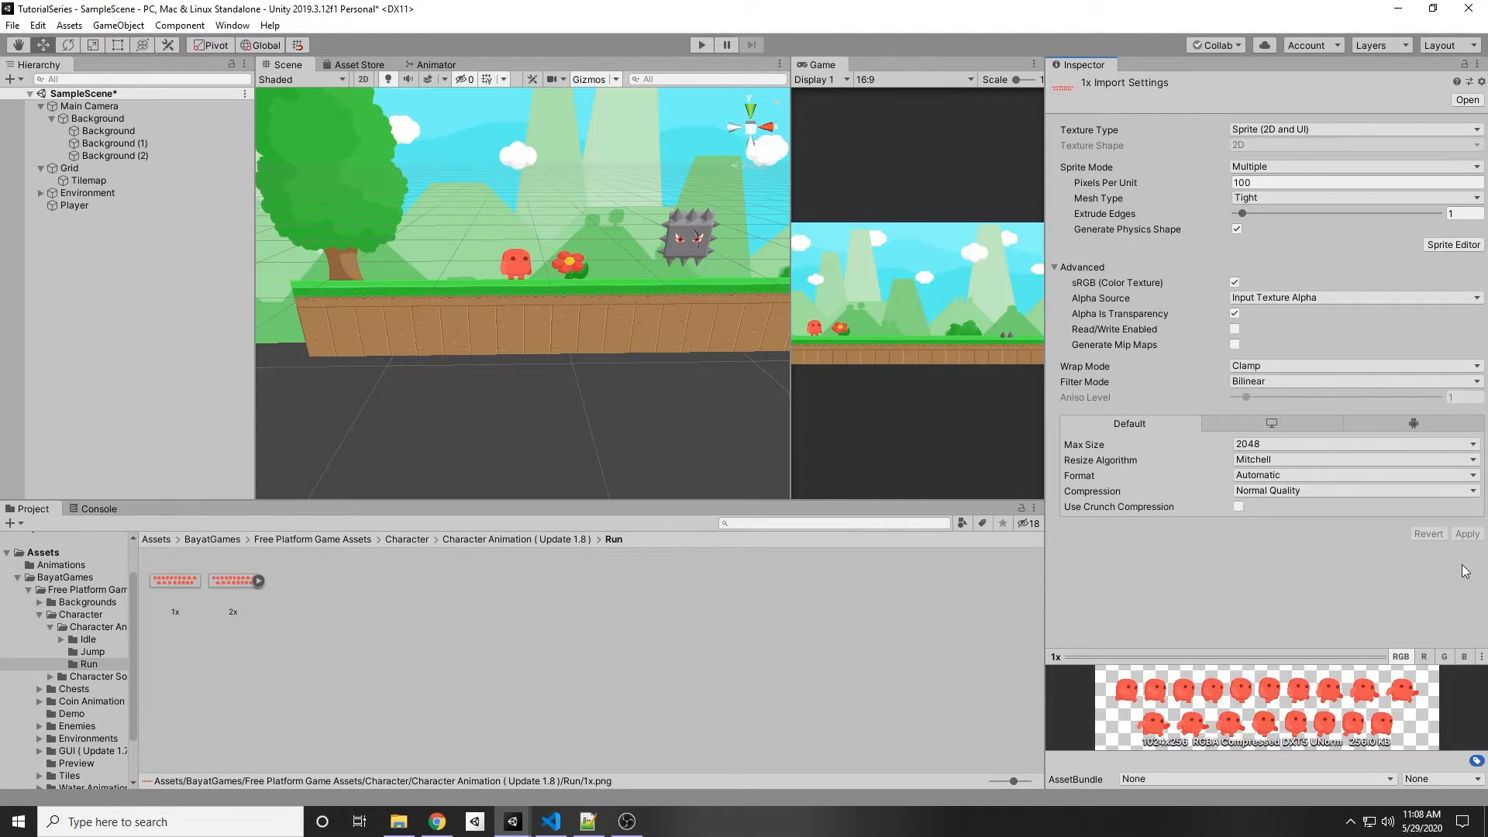
Step: Slice the 1x run sheet automatically in the Sprite Editor and apply the slices
{"action": "left_click", "coordinate": [1444, 244]}
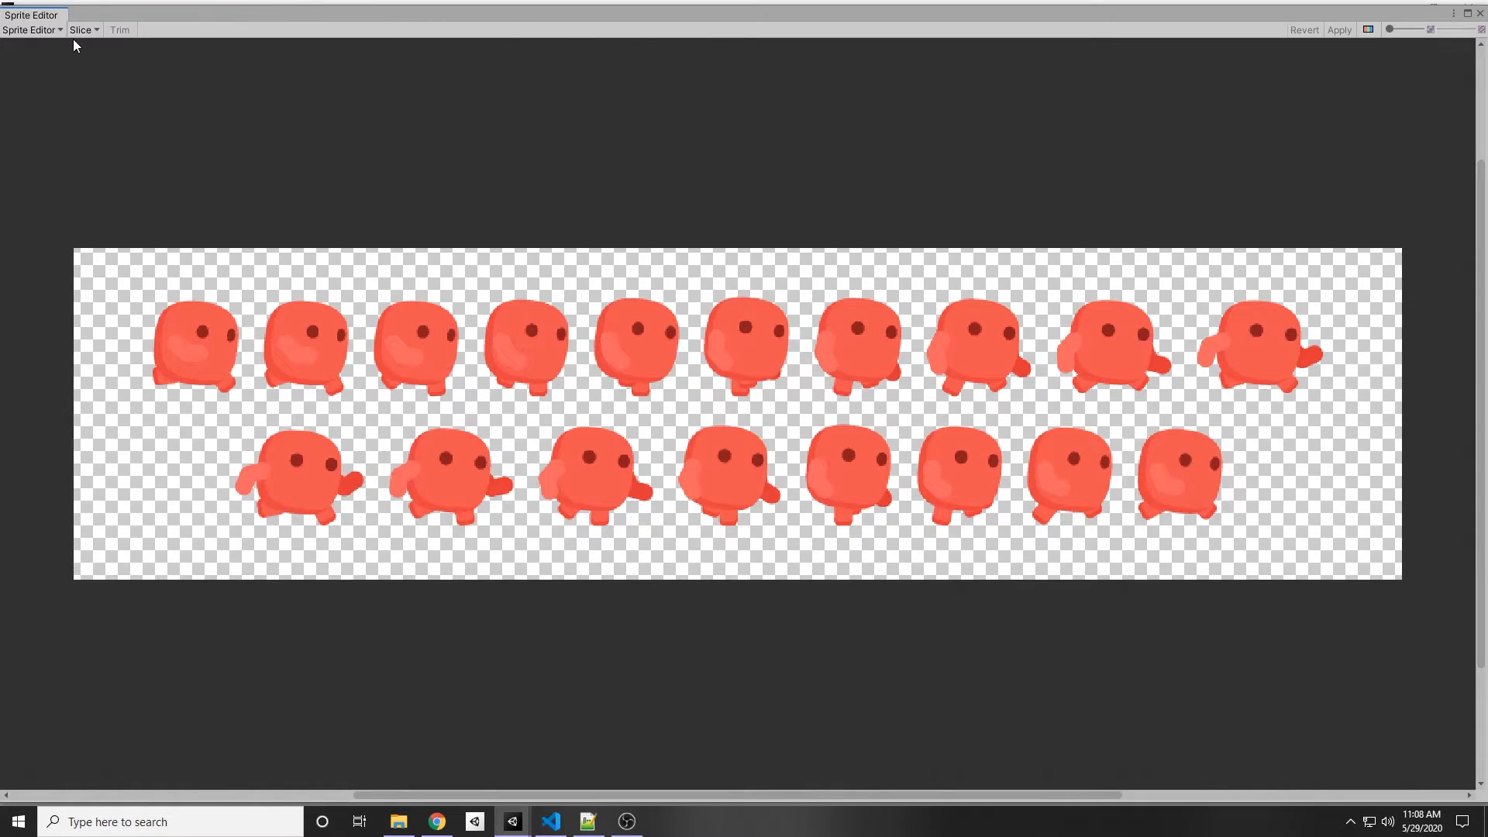
{"action": "left_click", "coordinate": [84, 30]}
{"action": "left_click", "coordinate": [215, 147]}
{"action": "left_click", "coordinate": [718, 180]}
{"action": "left_click", "coordinate": [1340, 30]}
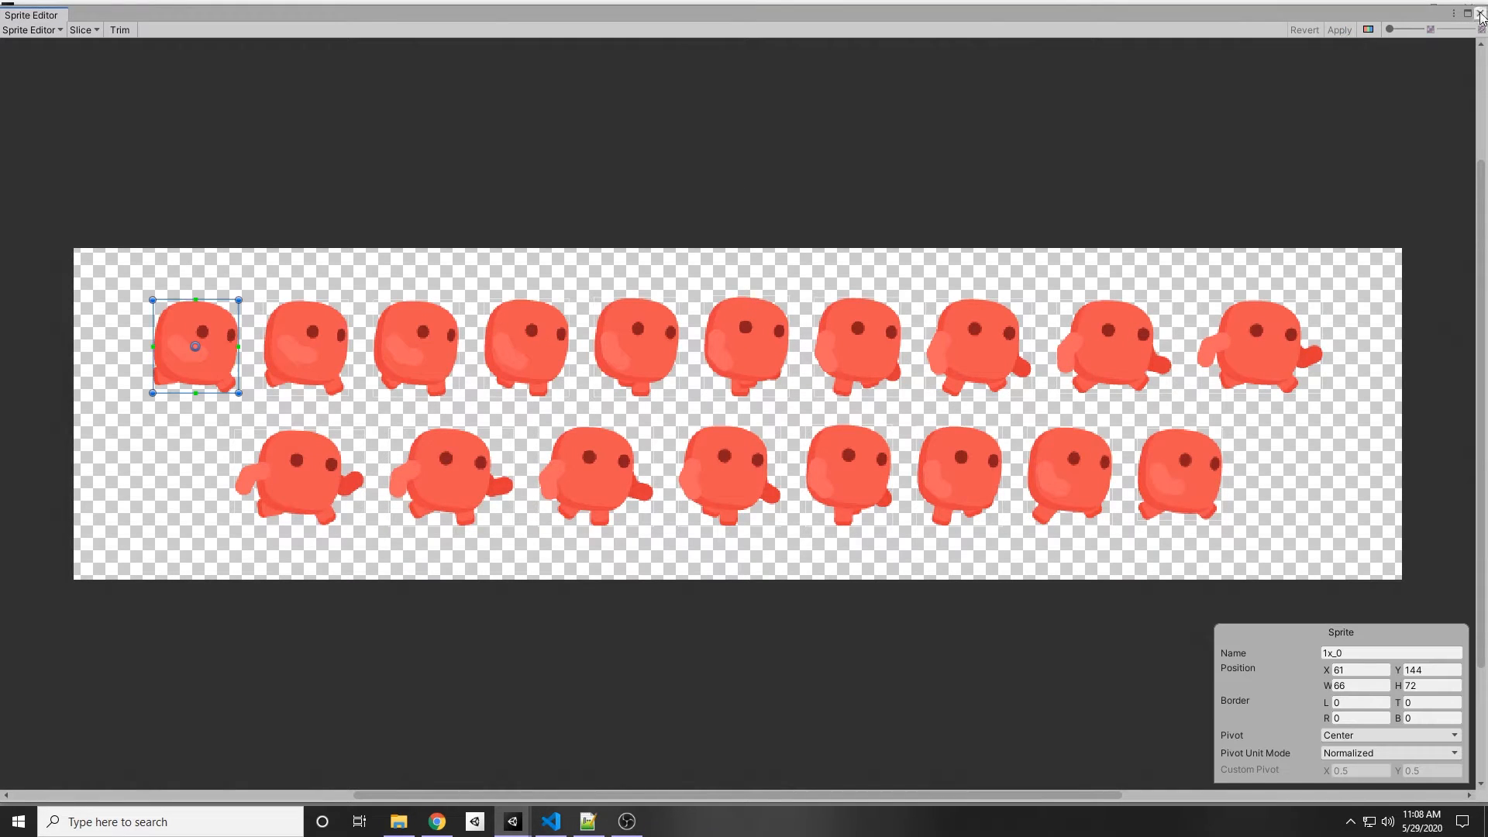
{"action": "left_click", "coordinate": [1479, 13]}
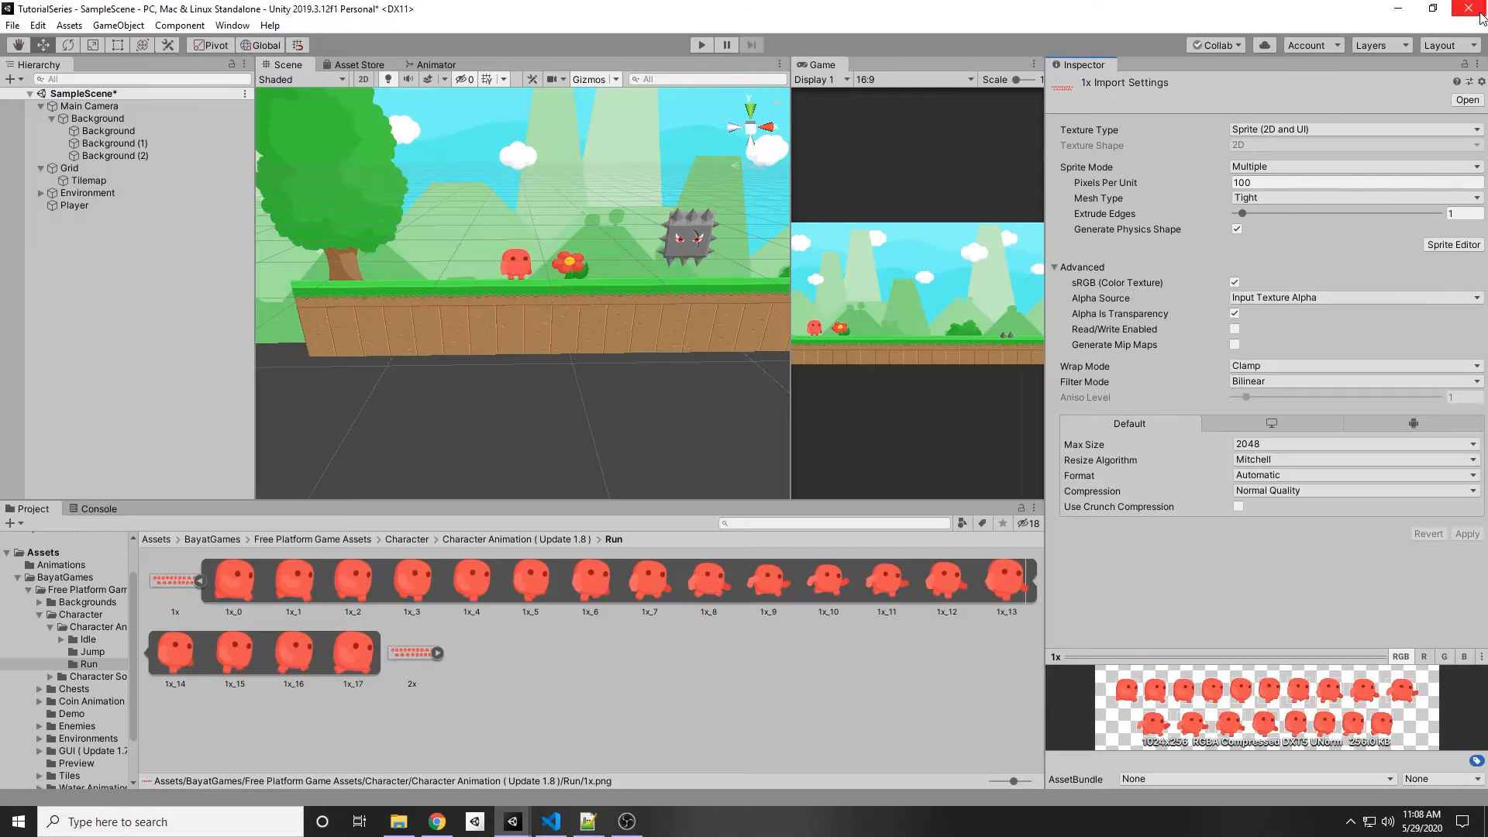
Step: Select all 18 run sprites and create an Animation asset named RunAnimation in the Run folder
{"action": "left_click", "coordinate": [219, 588]}
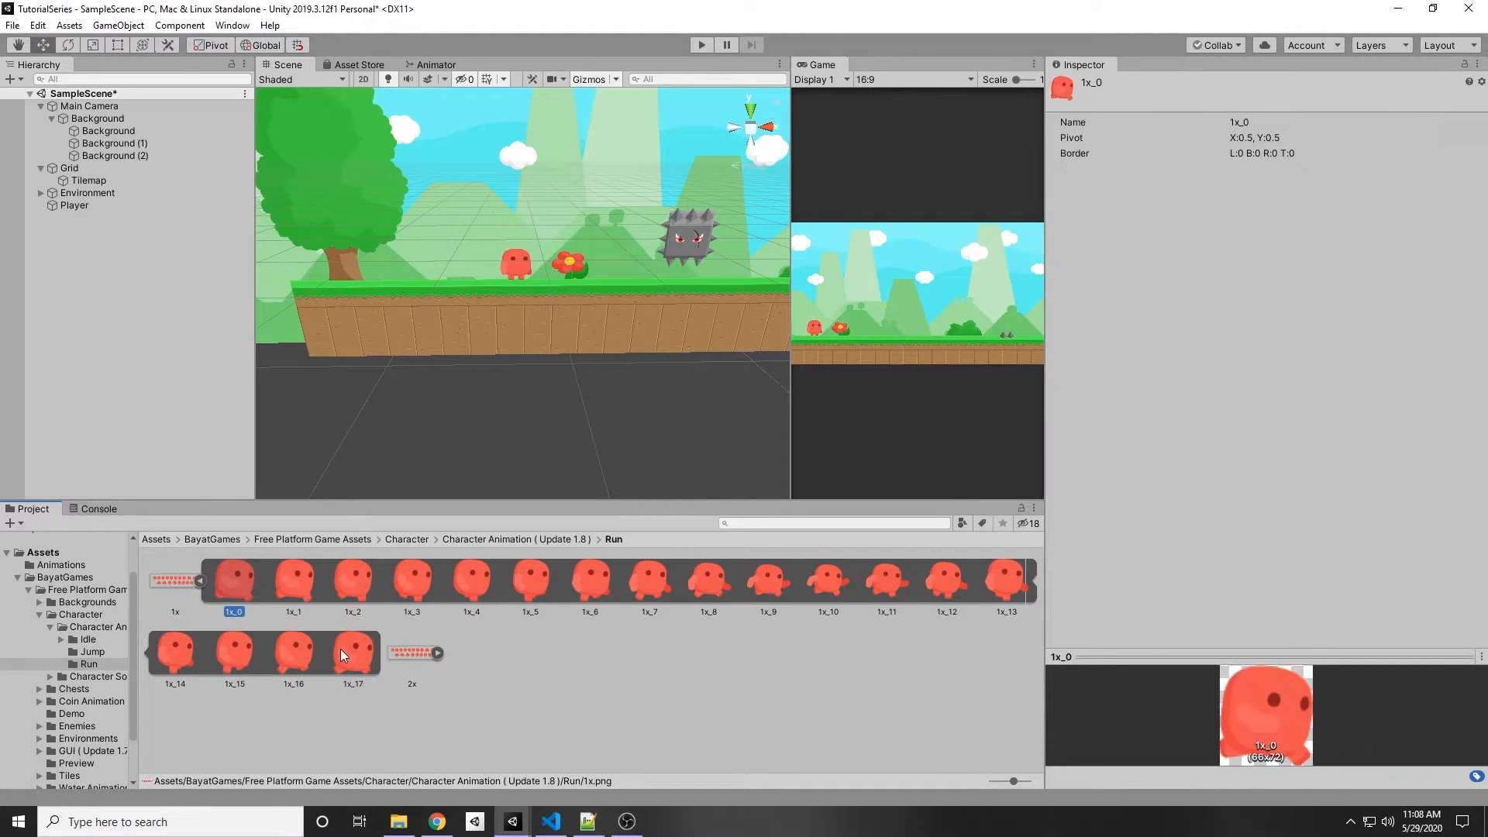
{"action": "left_click", "coordinate": [200, 580]}
{"action": "left_click", "coordinate": [200, 580]}
{"action": "left_click", "coordinate": [356, 660], "text": "shift"}
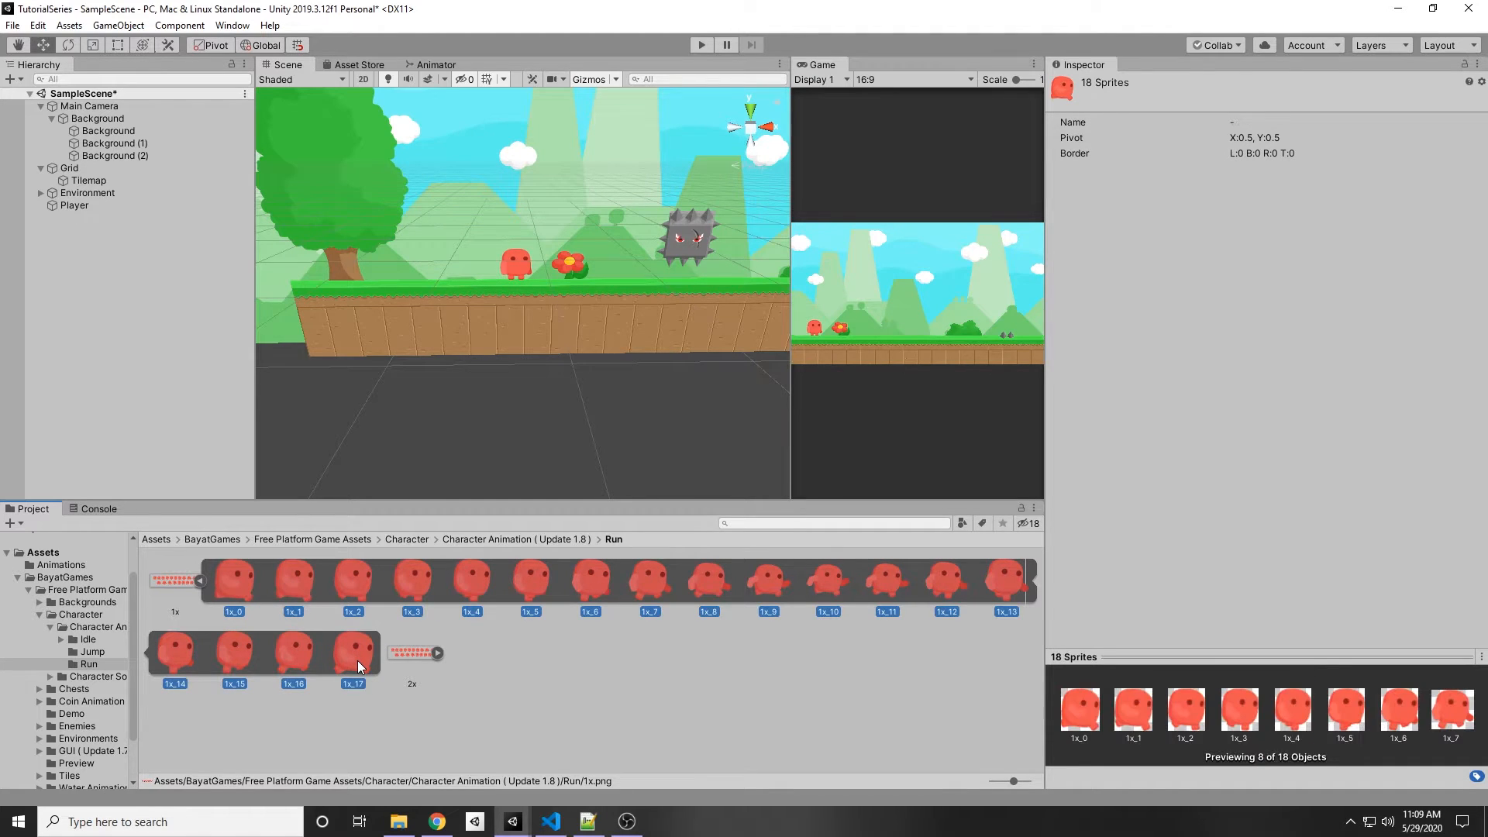
{"action": "right_click", "coordinate": [242, 578]}
{"action": "mouse_move", "coordinate": [325, 188]}
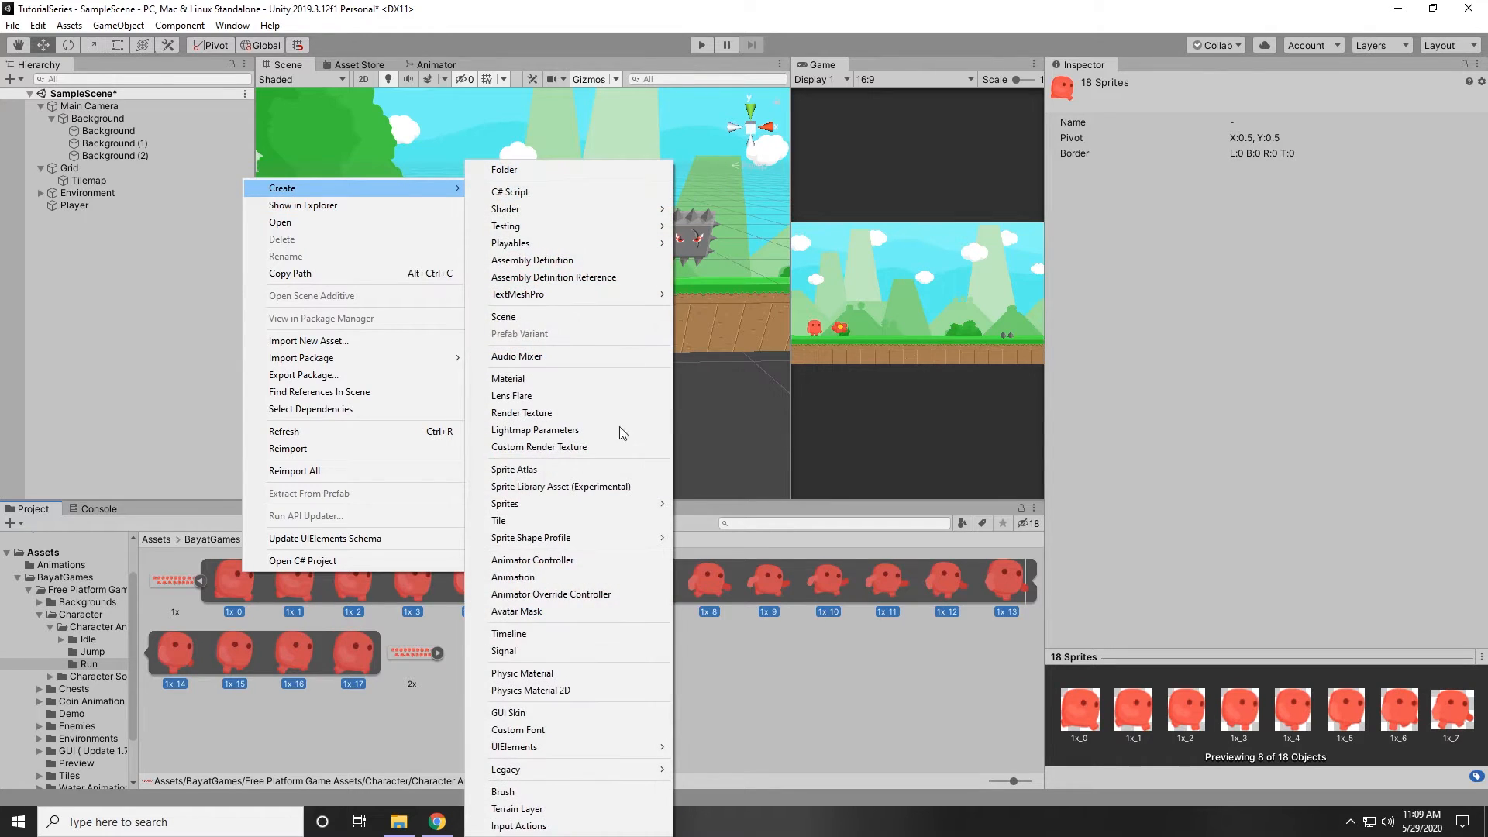
{"action": "left_click", "coordinate": [539, 576]}
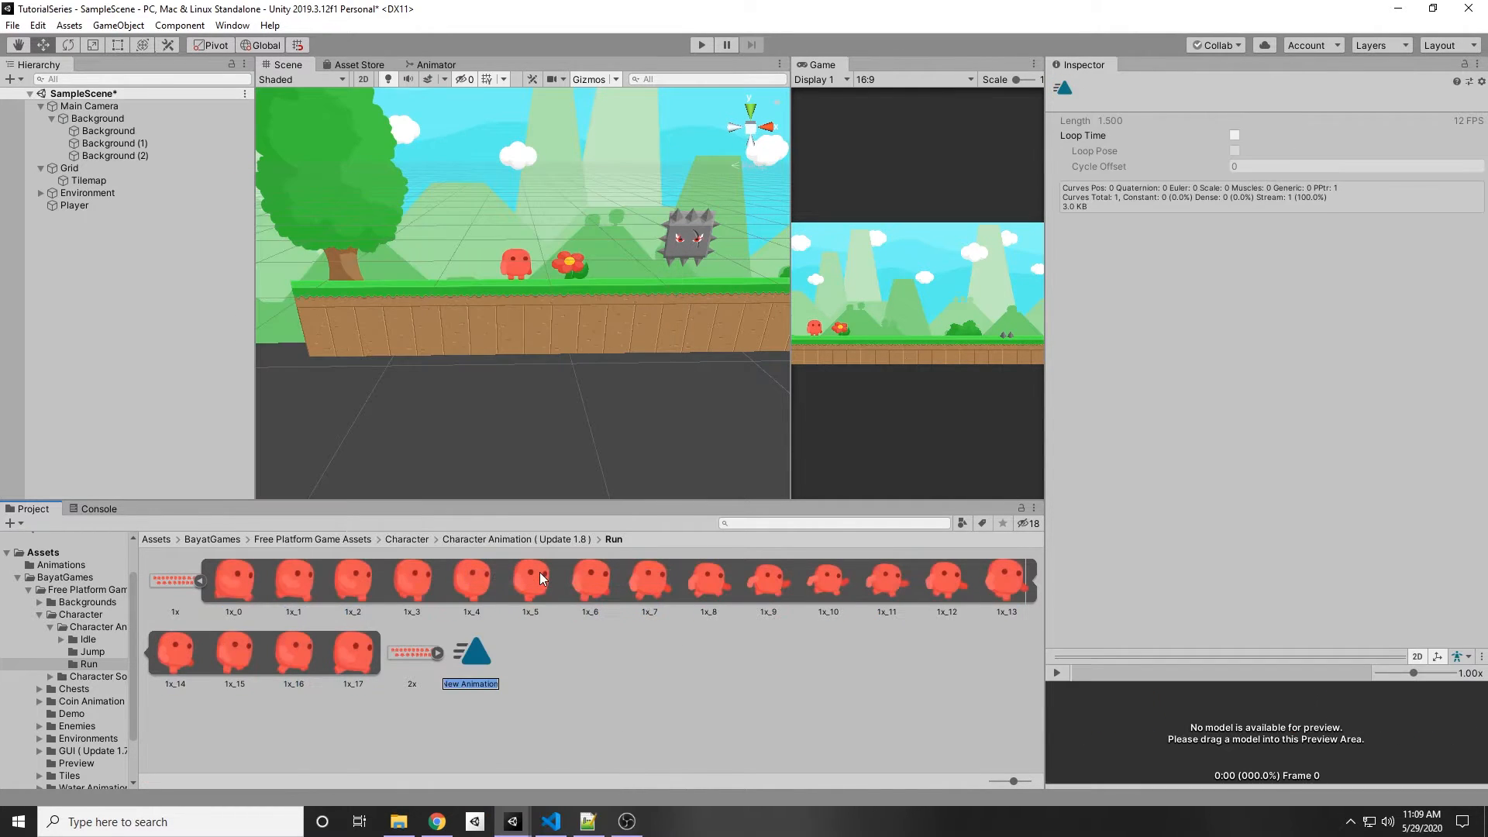
{"action": "type", "text": "RunAnimation"}
{"action": "key", "text": "Return"}
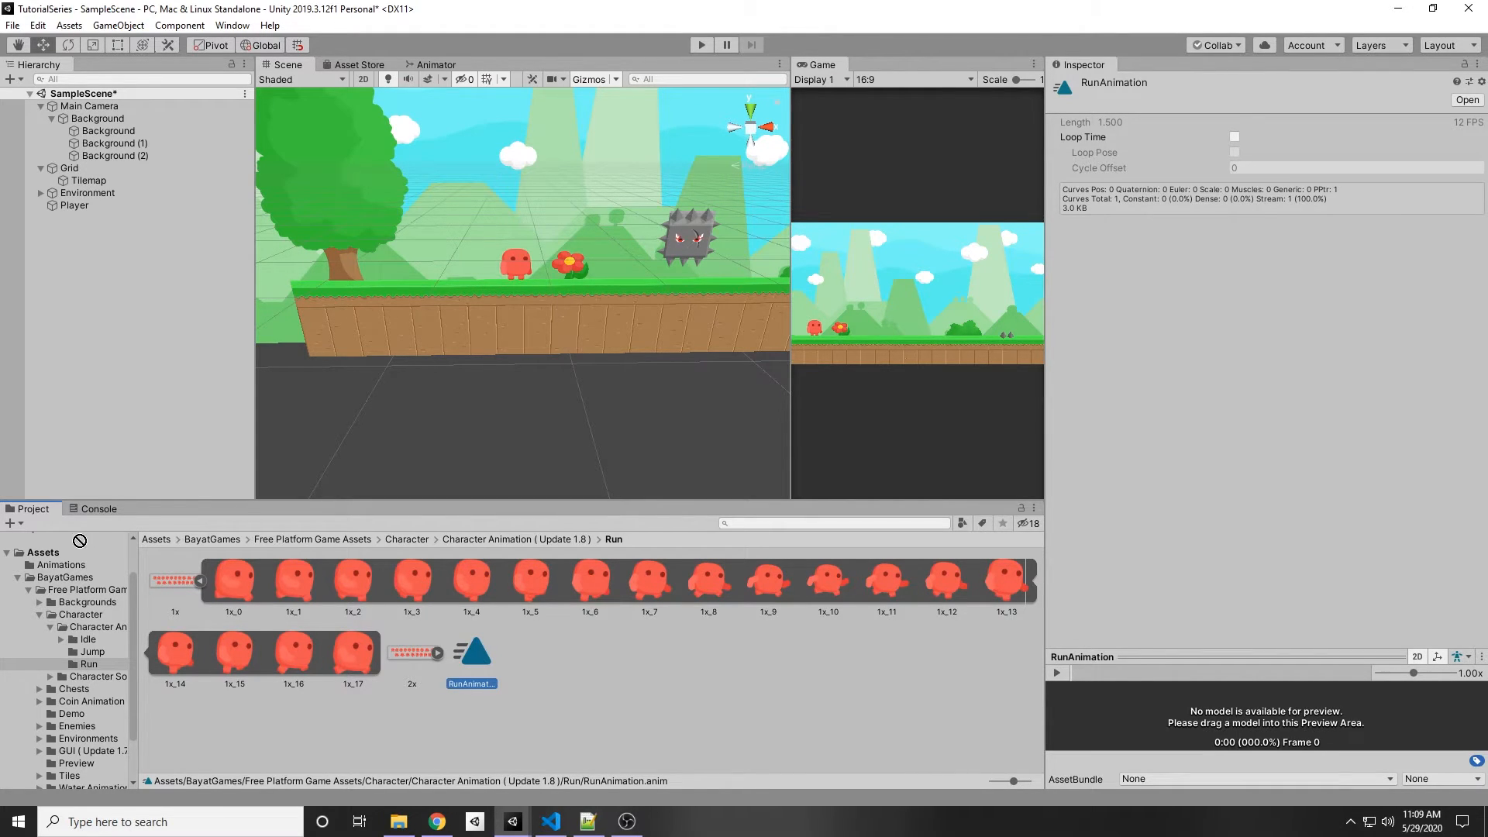
Step: Move RunAnimation into the Animations folder and open the character's Jump sprite folder
{"action": "mouse_move", "coordinate": [75, 568]}
{"action": "left_mouse_down"}
{"action": "mouse_move", "coordinate": [55, 572]}
{"action": "mouse_move", "coordinate": [60, 556]}
{"action": "mouse_move", "coordinate": [76, 570]}
{"action": "left_mouse_up"}
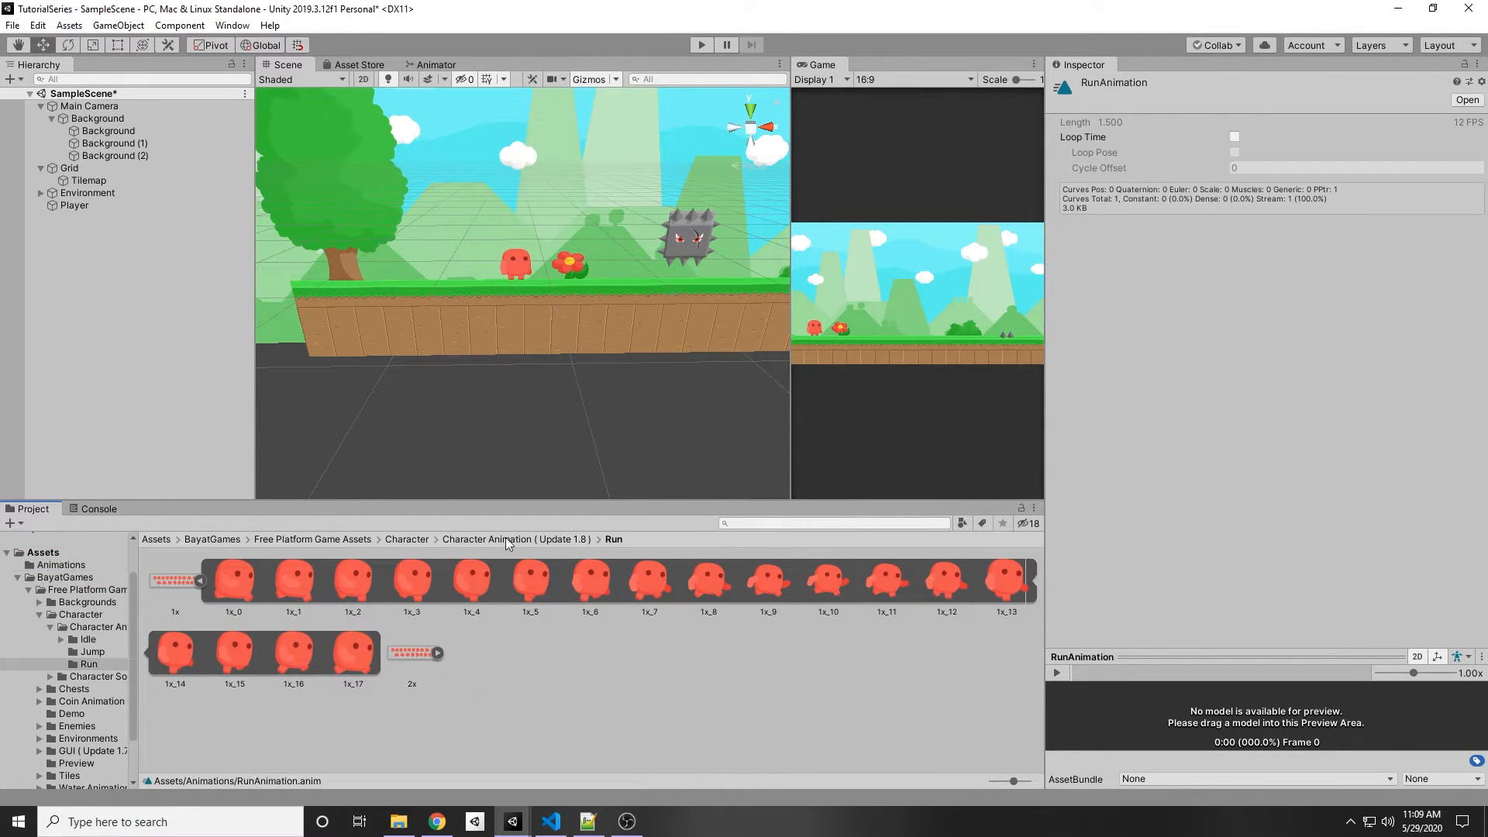
{"action": "left_click", "coordinate": [530, 539]}
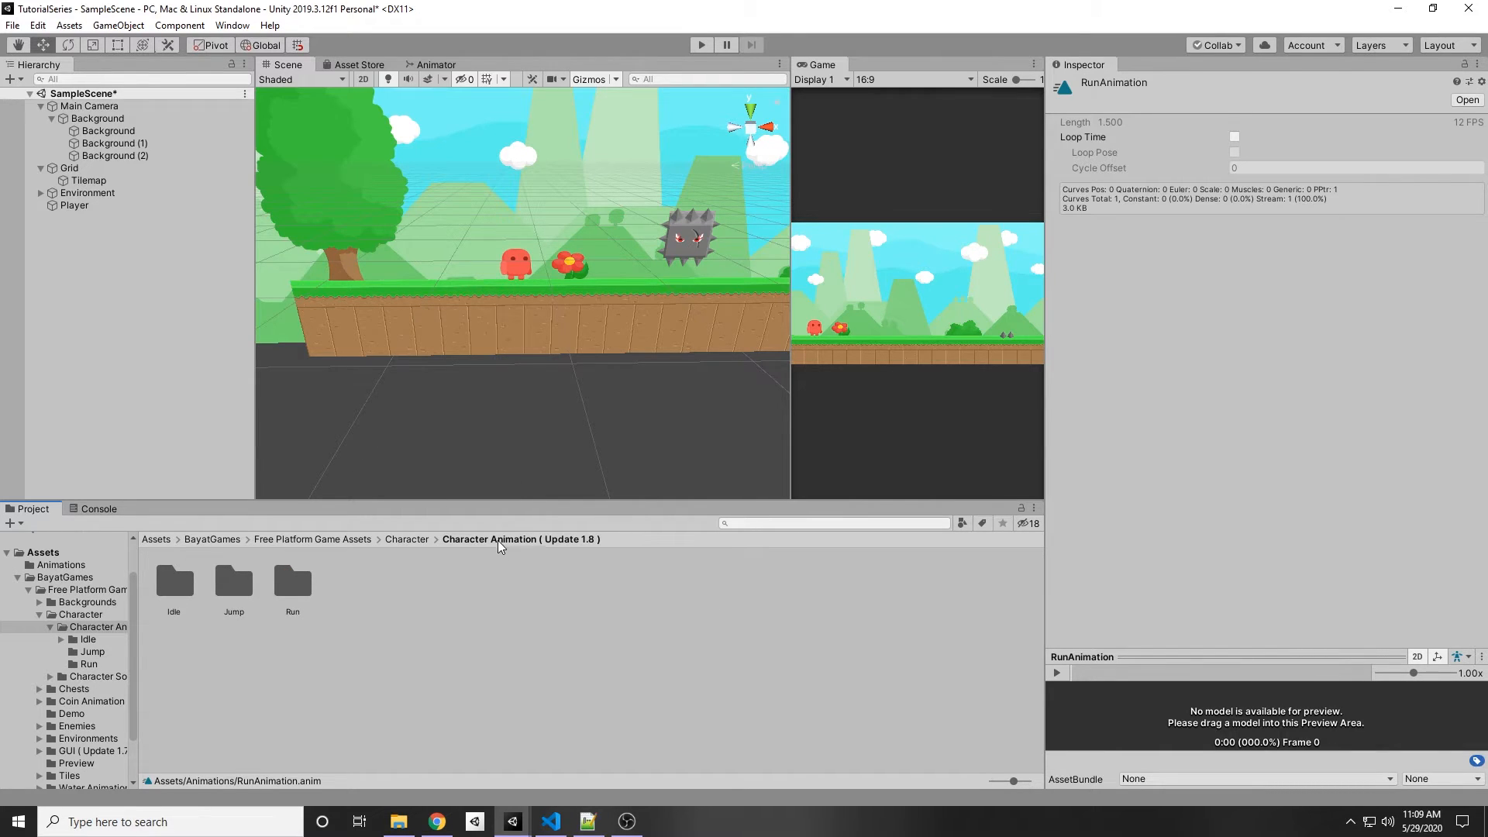
{"action": "left_click", "coordinate": [419, 539]}
{"action": "double_click", "coordinate": [181, 588]}
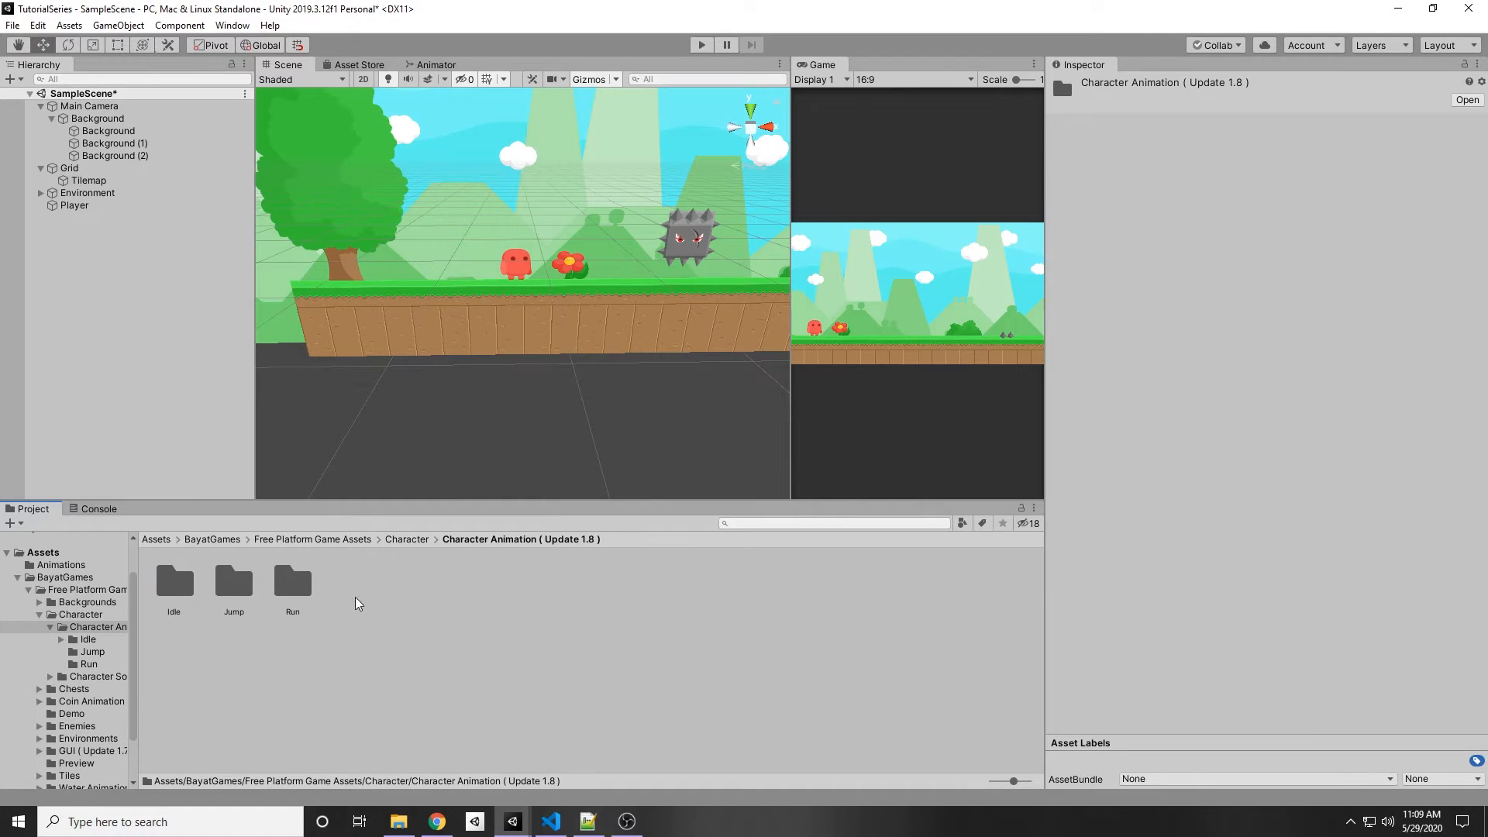
{"action": "double_click", "coordinate": [231, 587]}
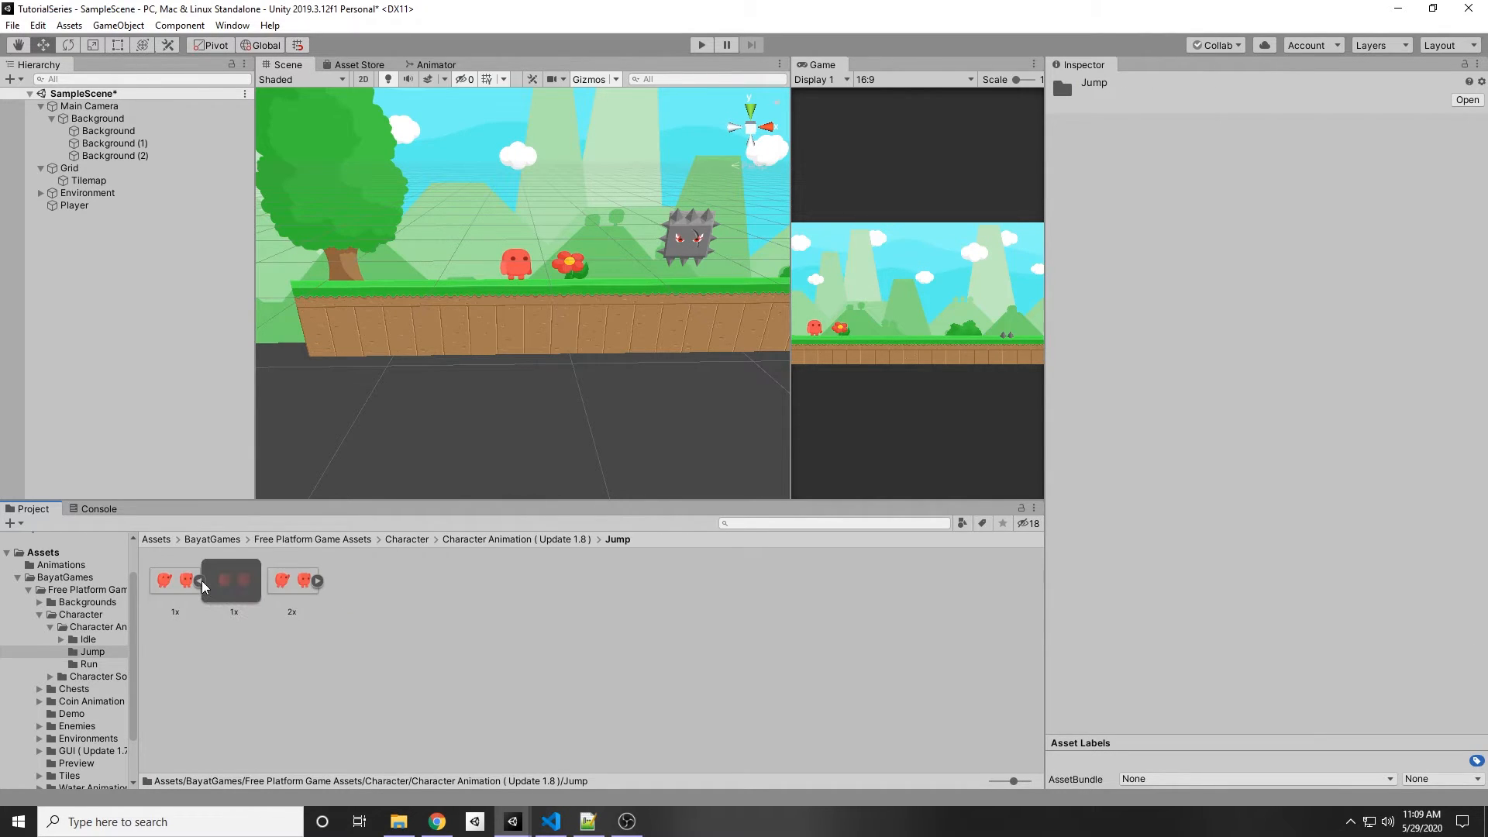
Step: Select the 1x jump sheet, set its Sprite Mode to Multiple and apply the change
{"action": "left_click", "coordinate": [175, 580]}
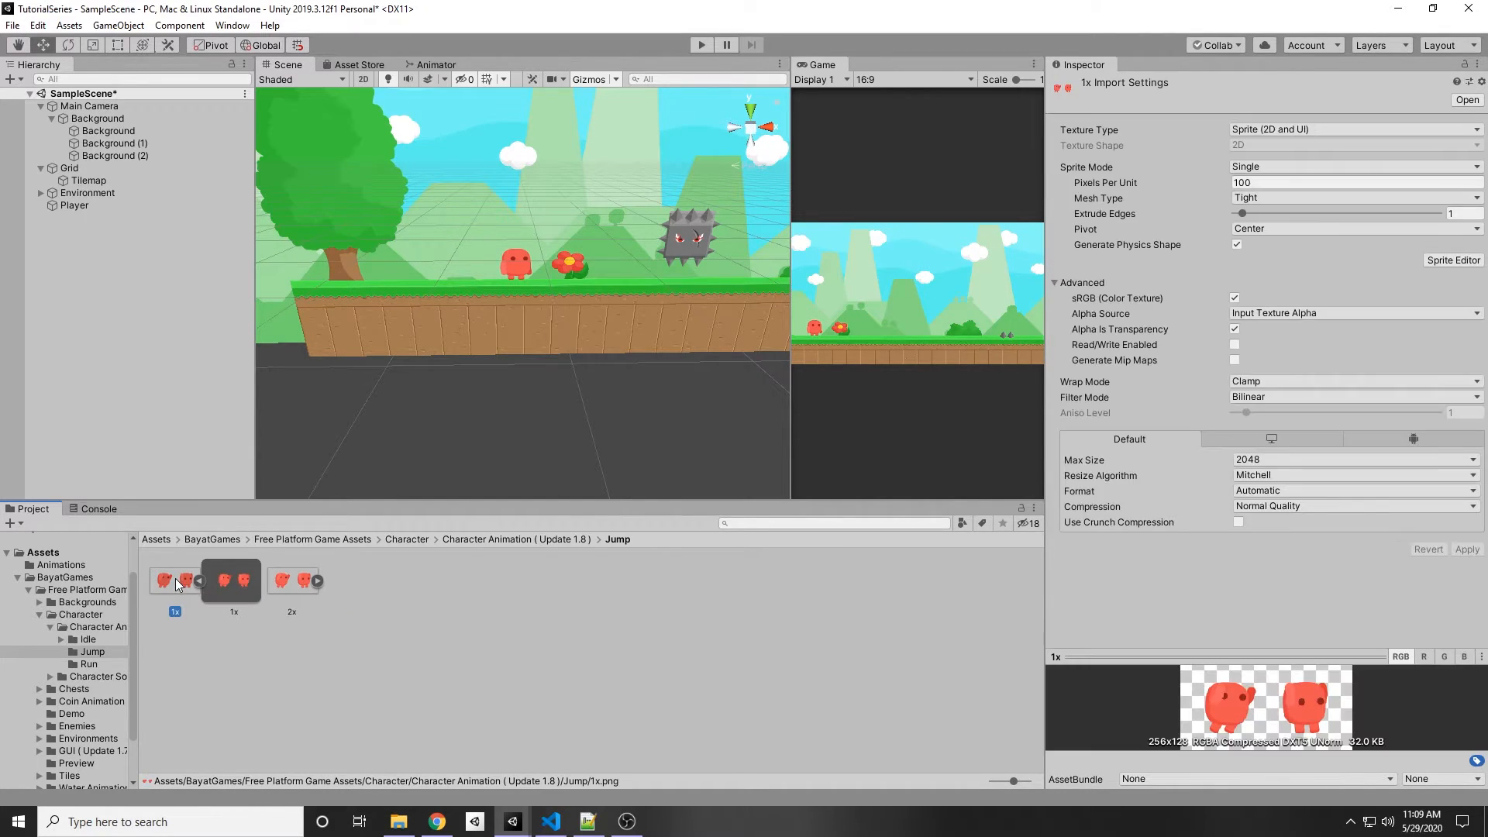
{"action": "left_click", "coordinate": [1282, 164]}
{"action": "left_click", "coordinate": [1264, 203]}
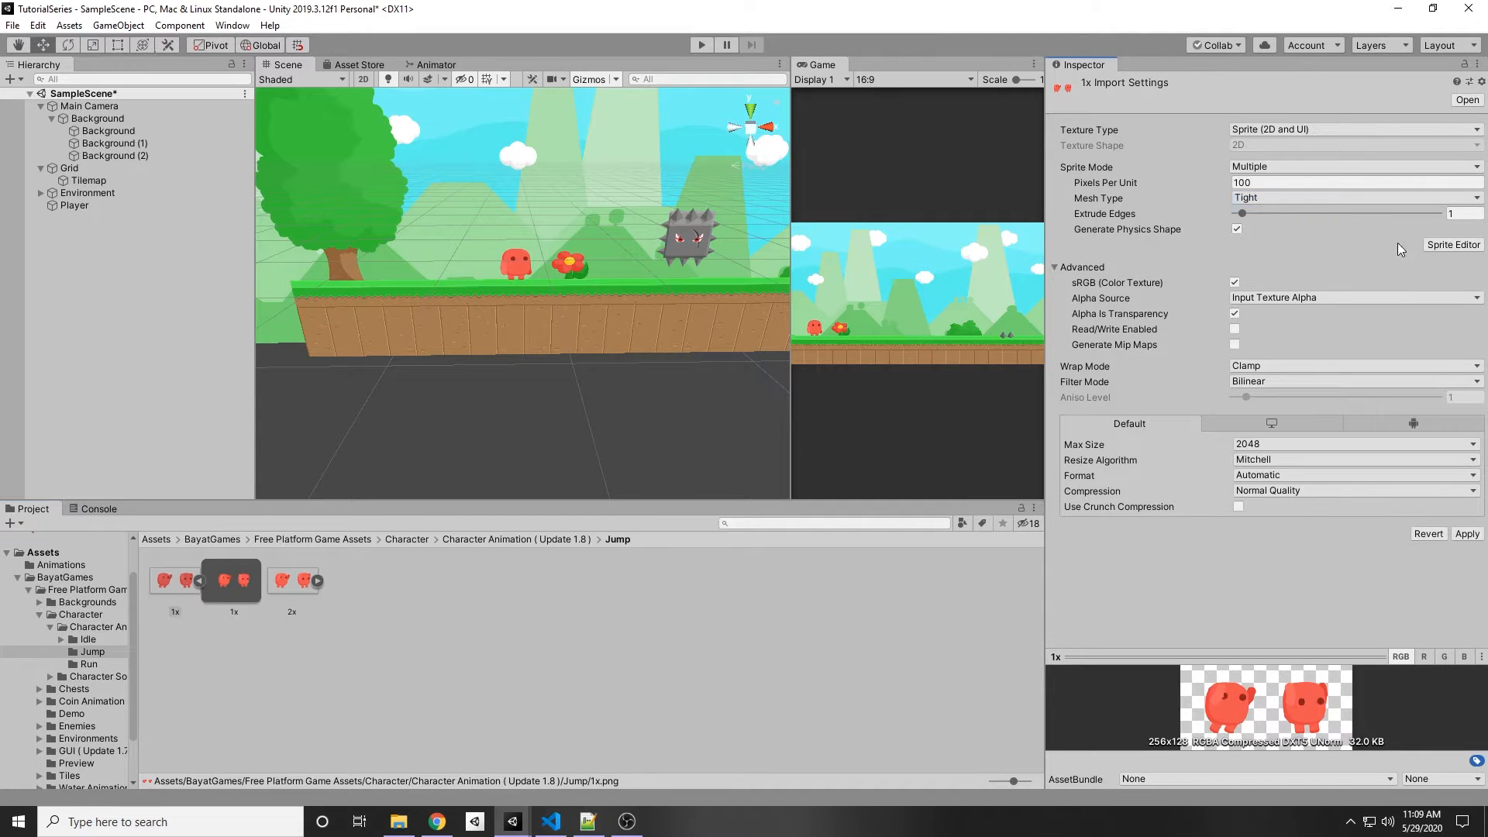
{"action": "left_click", "coordinate": [1467, 533]}
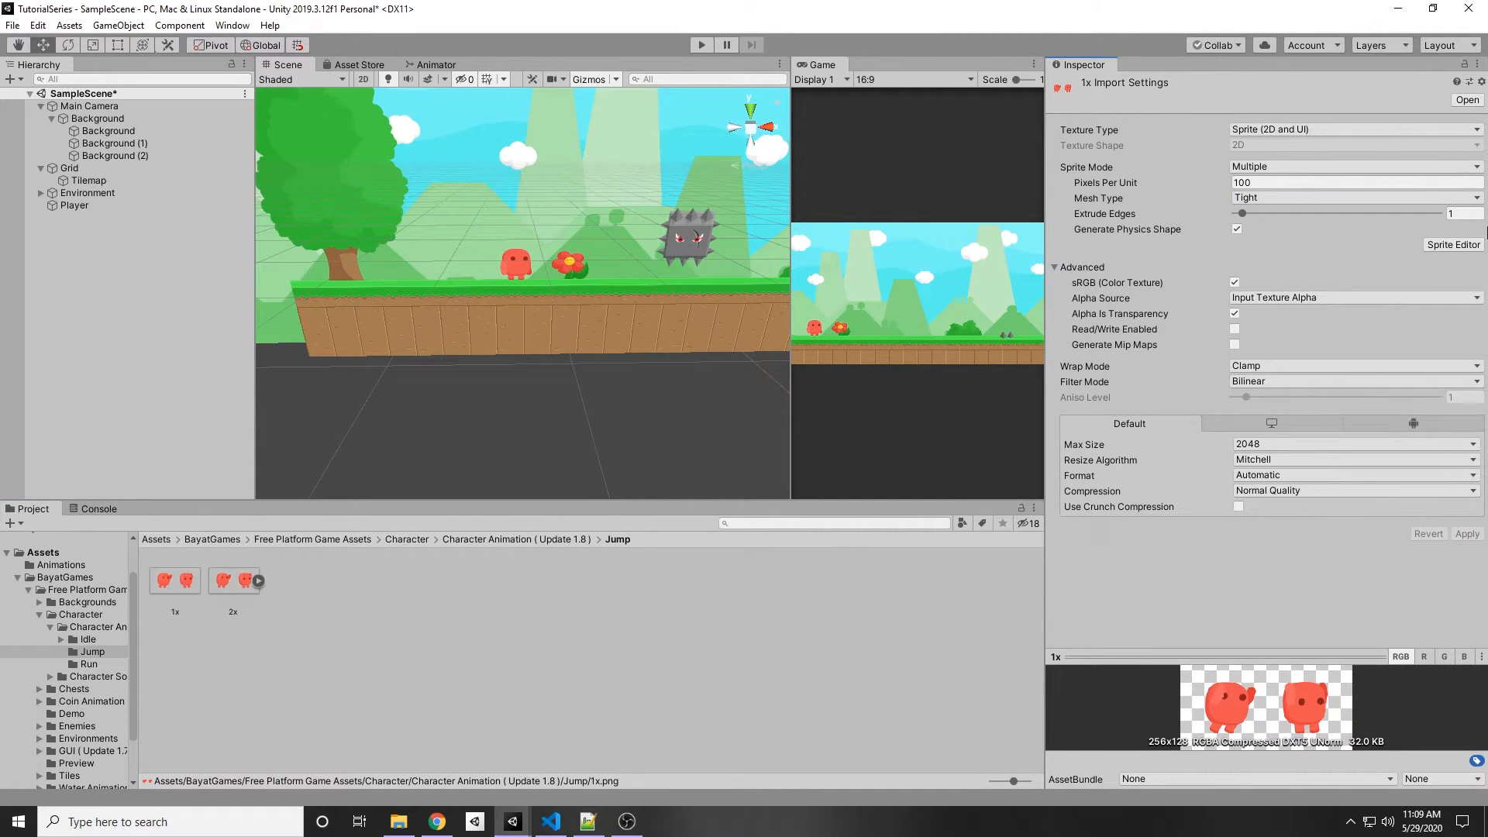
Step: Slice the 1x jump sheet automatically in the Sprite Editor and apply the slices
{"action": "left_click", "coordinate": [1464, 245]}
{"action": "left_click", "coordinate": [82, 30]}
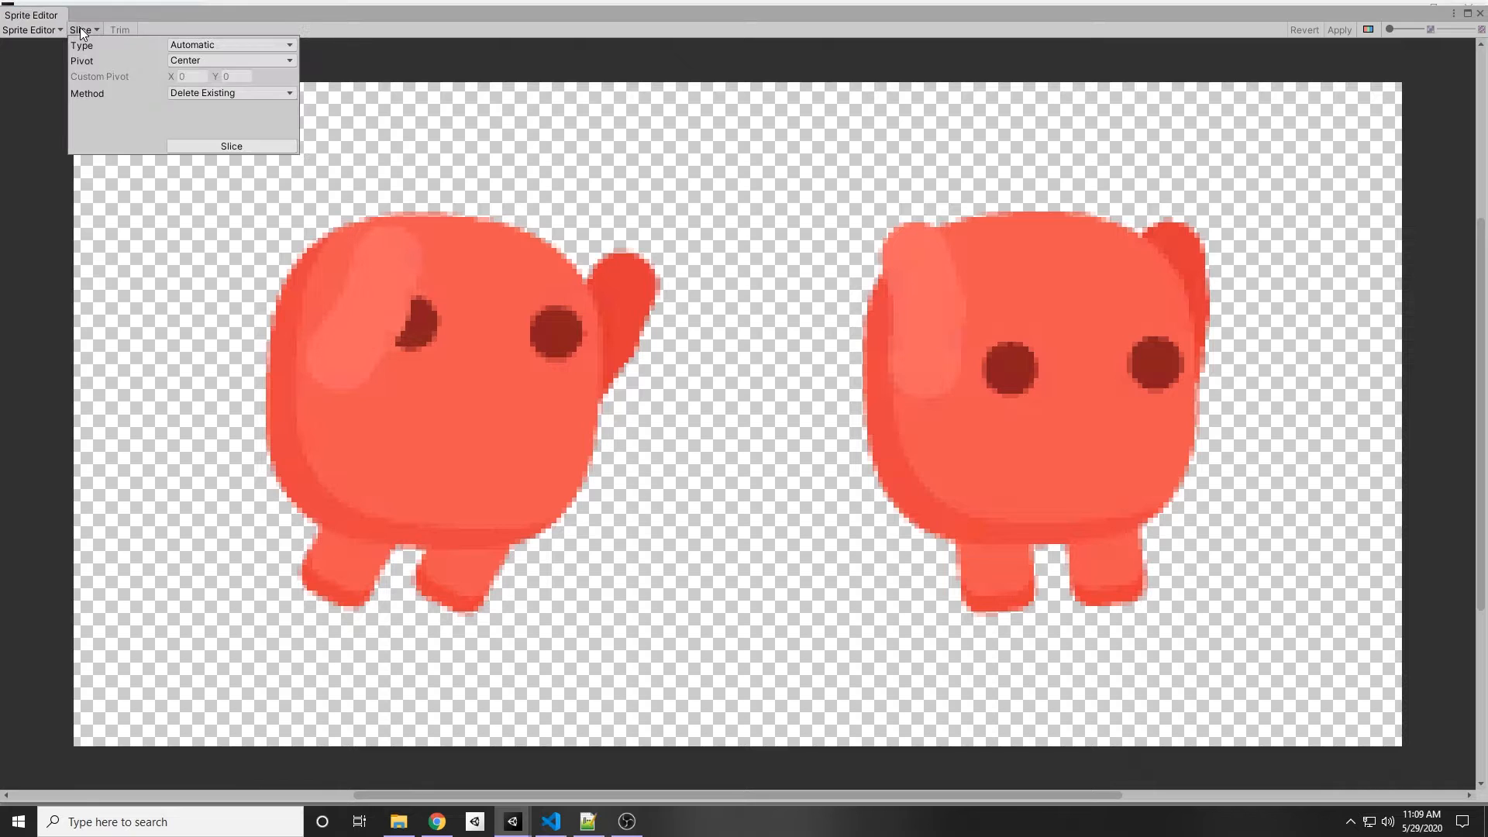
{"action": "left_click", "coordinate": [215, 147]}
{"action": "left_click", "coordinate": [1480, 13]}
Step: Select both jump sprites and create an Animation asset named JumpAnimation in the Jump folder
{"action": "left_click", "coordinate": [232, 592]}
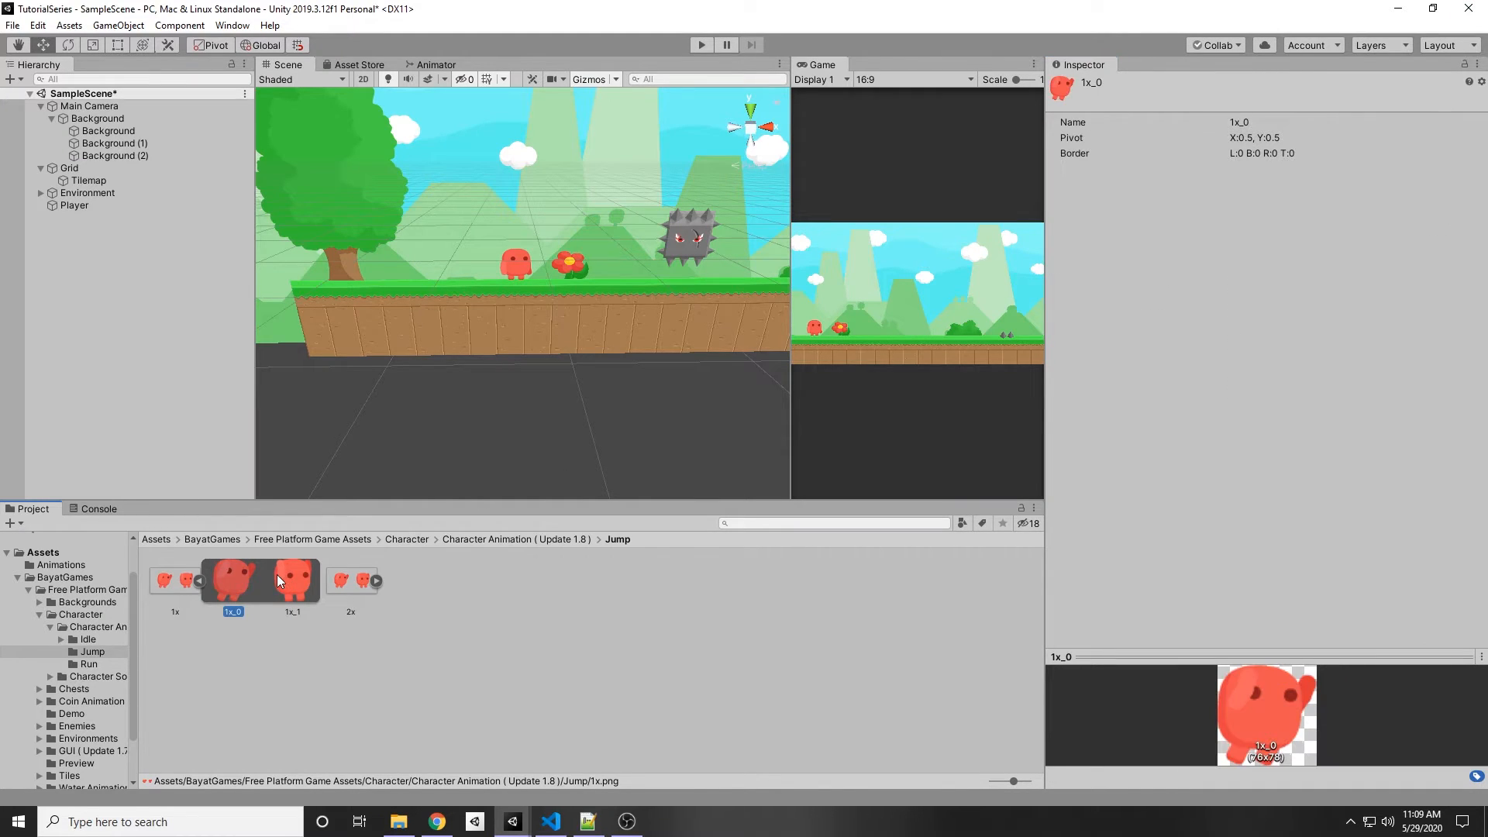
{"action": "left_click", "coordinate": [296, 581], "text": "ctrl"}
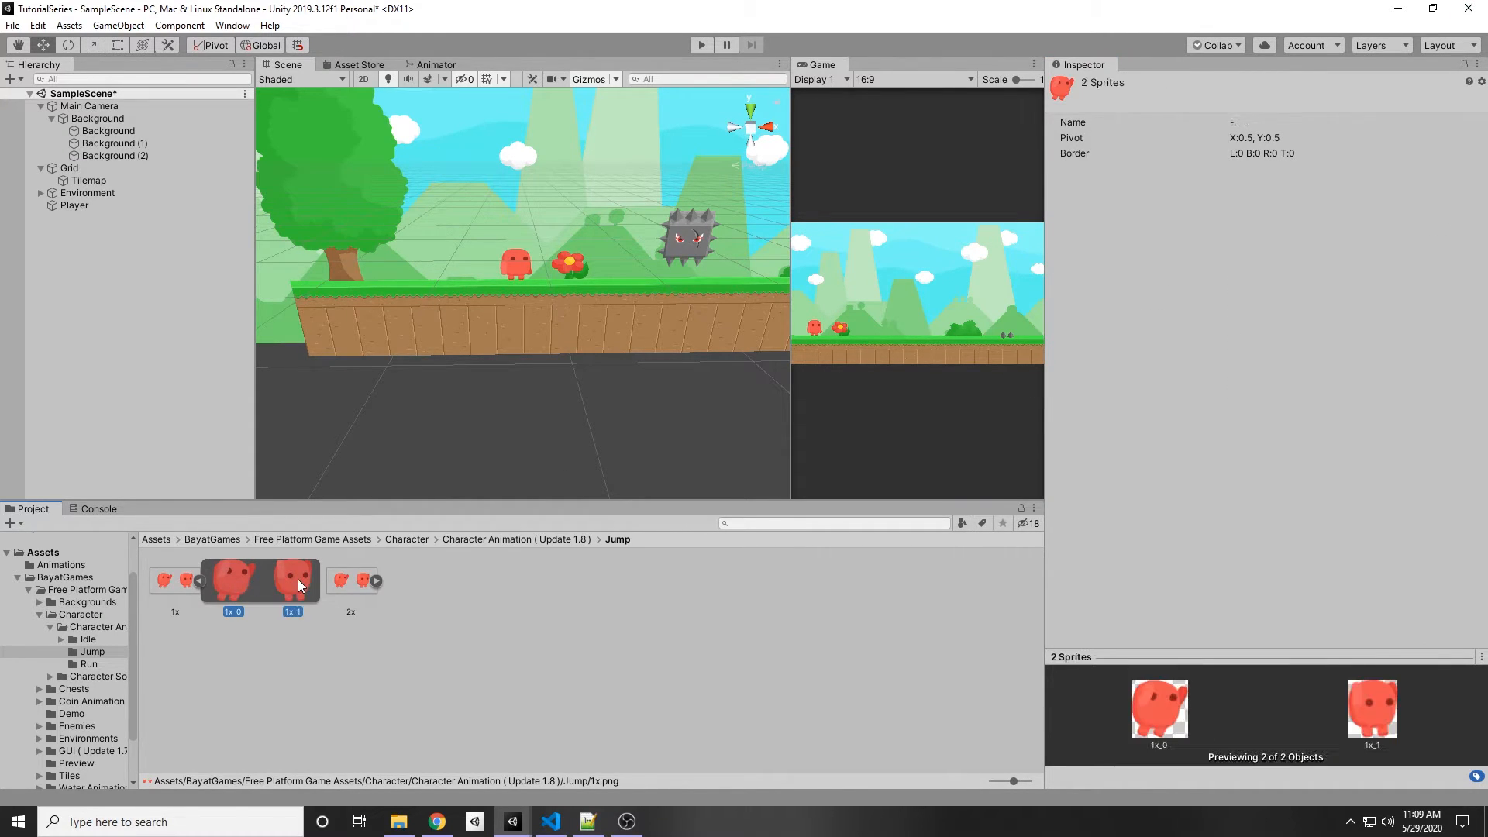
{"action": "right_click", "coordinate": [295, 580]}
{"action": "mouse_move", "coordinate": [375, 200]}
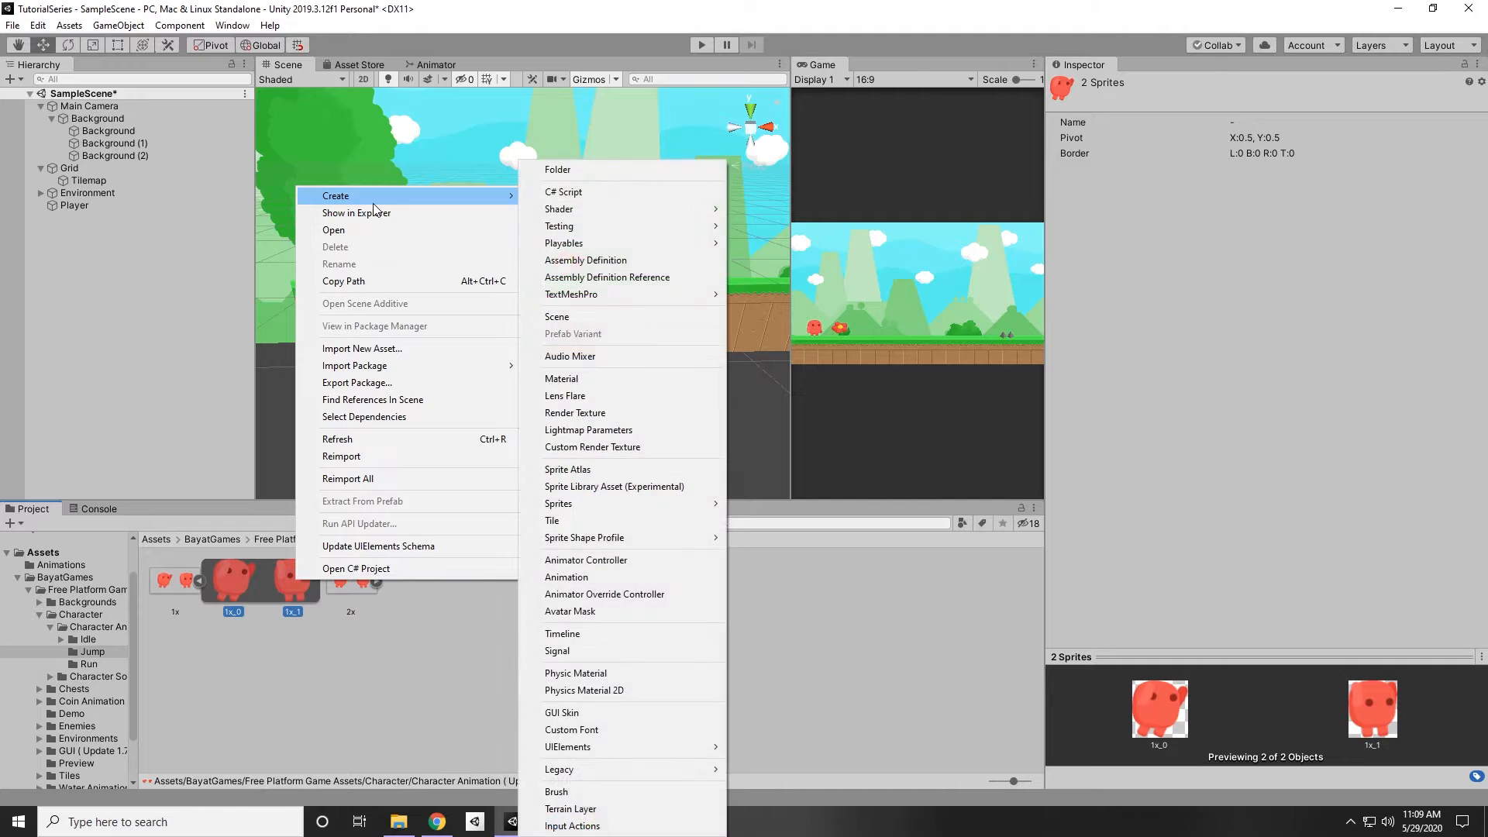
{"action": "left_click", "coordinate": [583, 578]}
{"action": "type", "text": "Jump"}
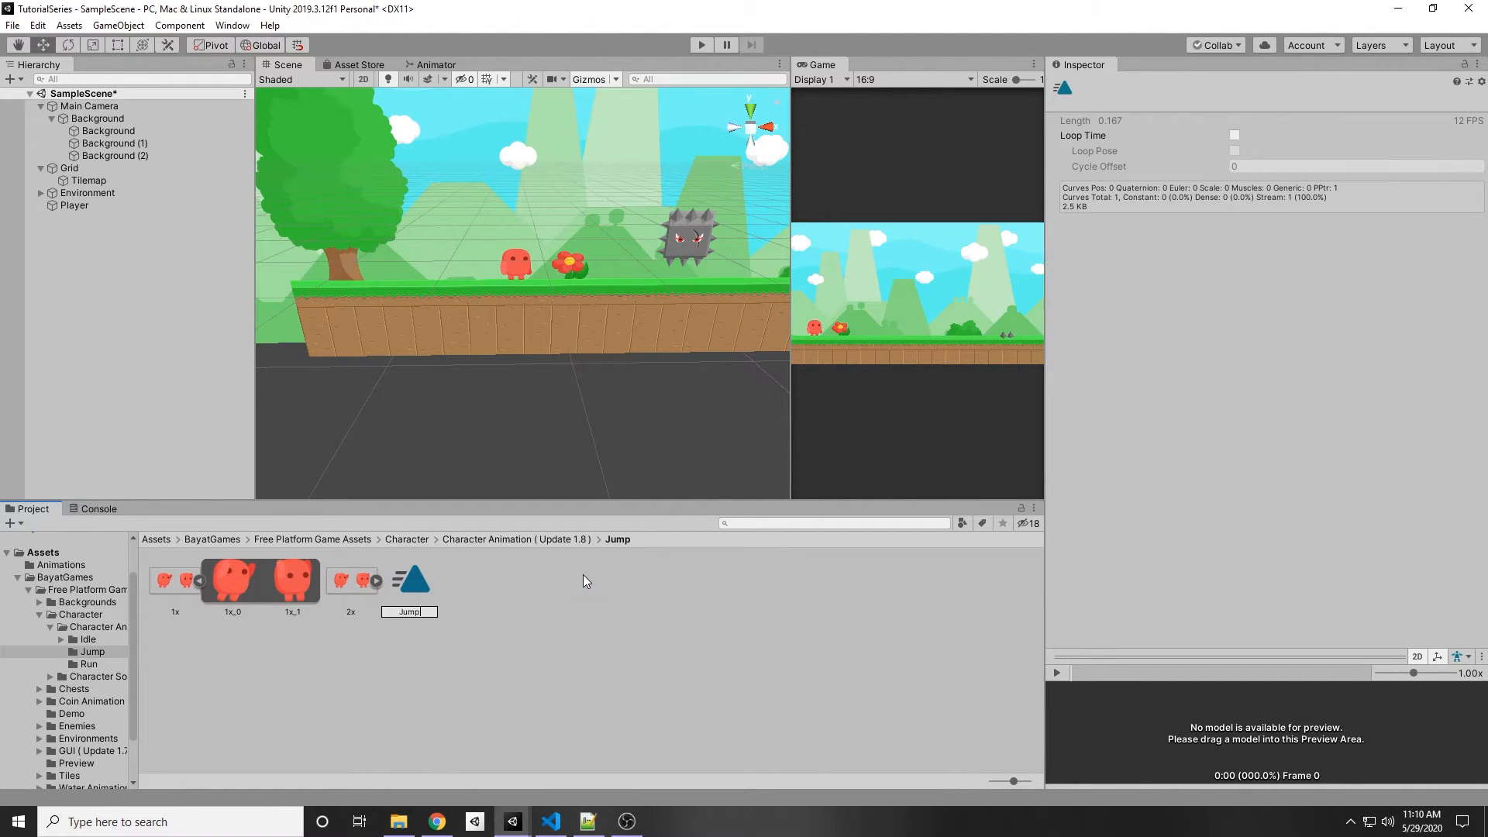
{"action": "type", "text": "Animation"}
{"action": "key", "text": "Return"}
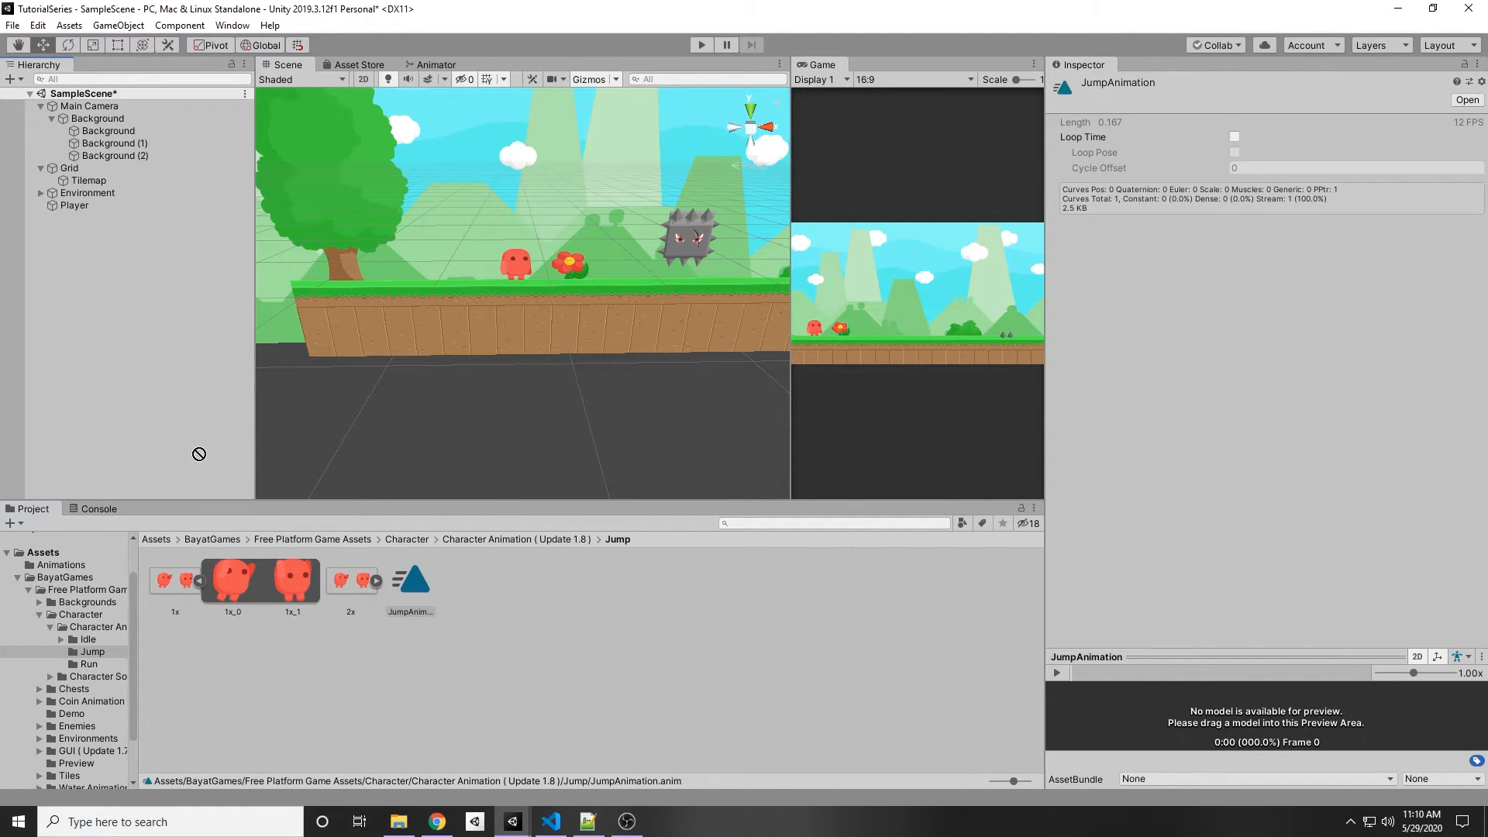
Step: Move JumpAnimation into the Animations folder and open that folder
{"action": "scroll", "coordinate": [56, 585], "scroll_direction": "up", "scroll_amount": 1}
{"action": "left_click_drag", "start_coordinate": [53, 581], "coordinate": [53, 581]}
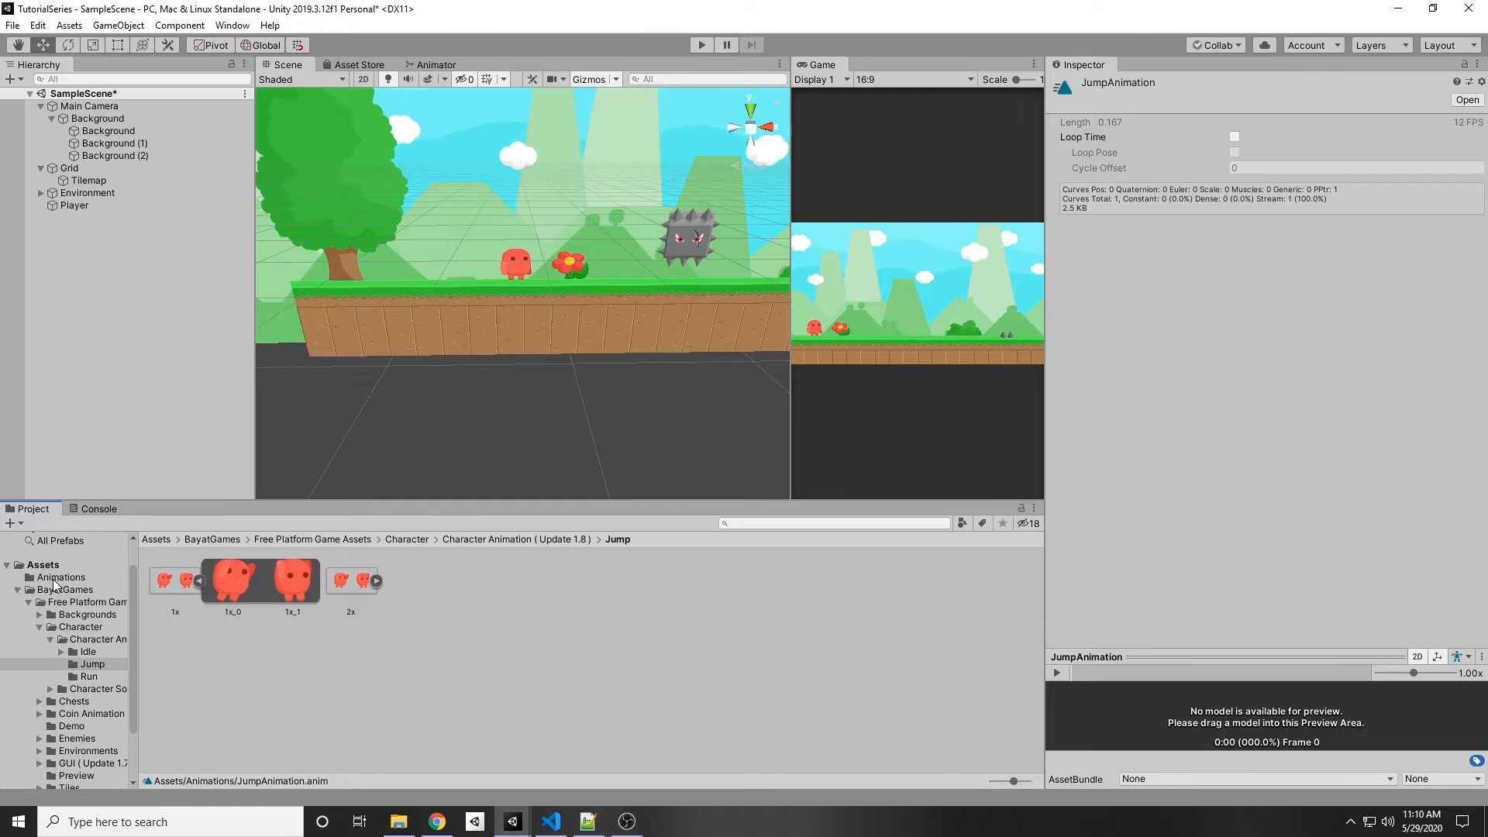
{"action": "left_click", "coordinate": [54, 580]}
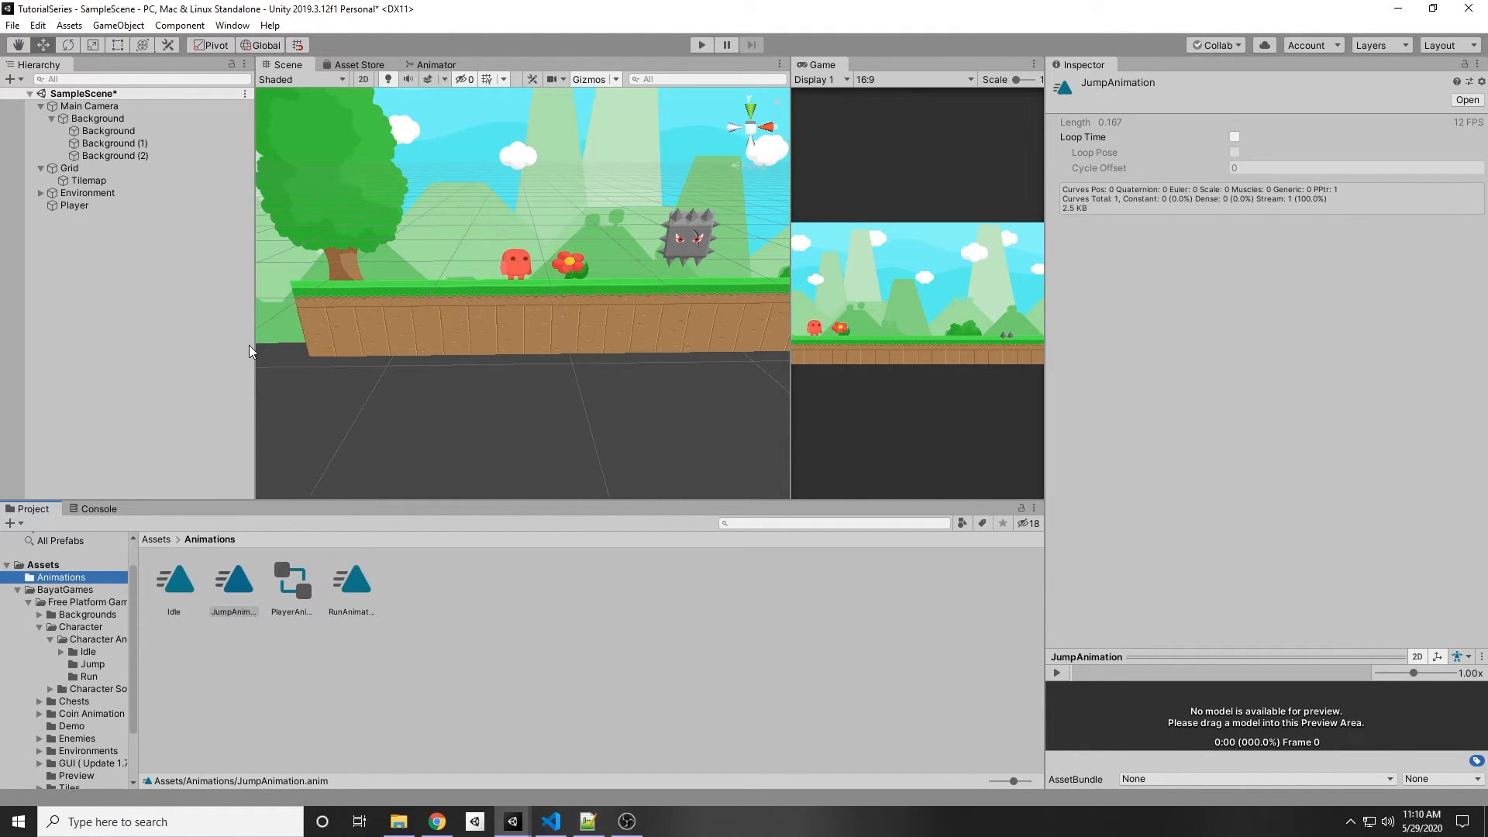
Step: Open the PlayerAnimator controller in the Animator window and enlarge the window
{"action": "left_click", "coordinate": [290, 585]}
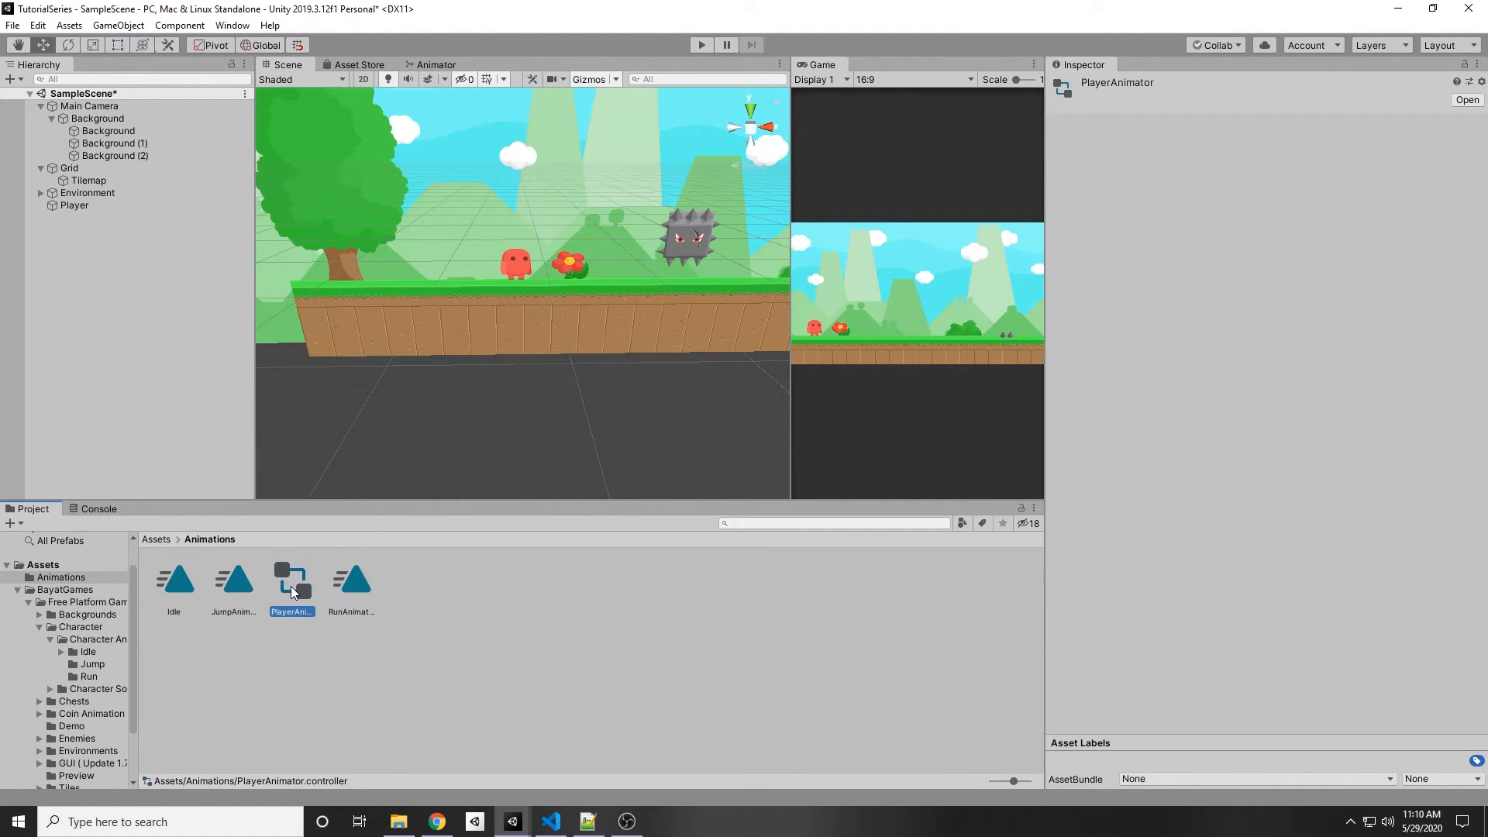
{"action": "double_click", "coordinate": [291, 586]}
{"action": "scroll", "coordinate": [578, 386], "scroll_direction": "up", "scroll_amount": 3}
{"action": "scroll", "coordinate": [557, 453], "scroll_direction": "up", "scroll_amount": 3}
{"action": "scroll", "coordinate": [651, 368], "scroll_direction": "up", "scroll_amount": 2}
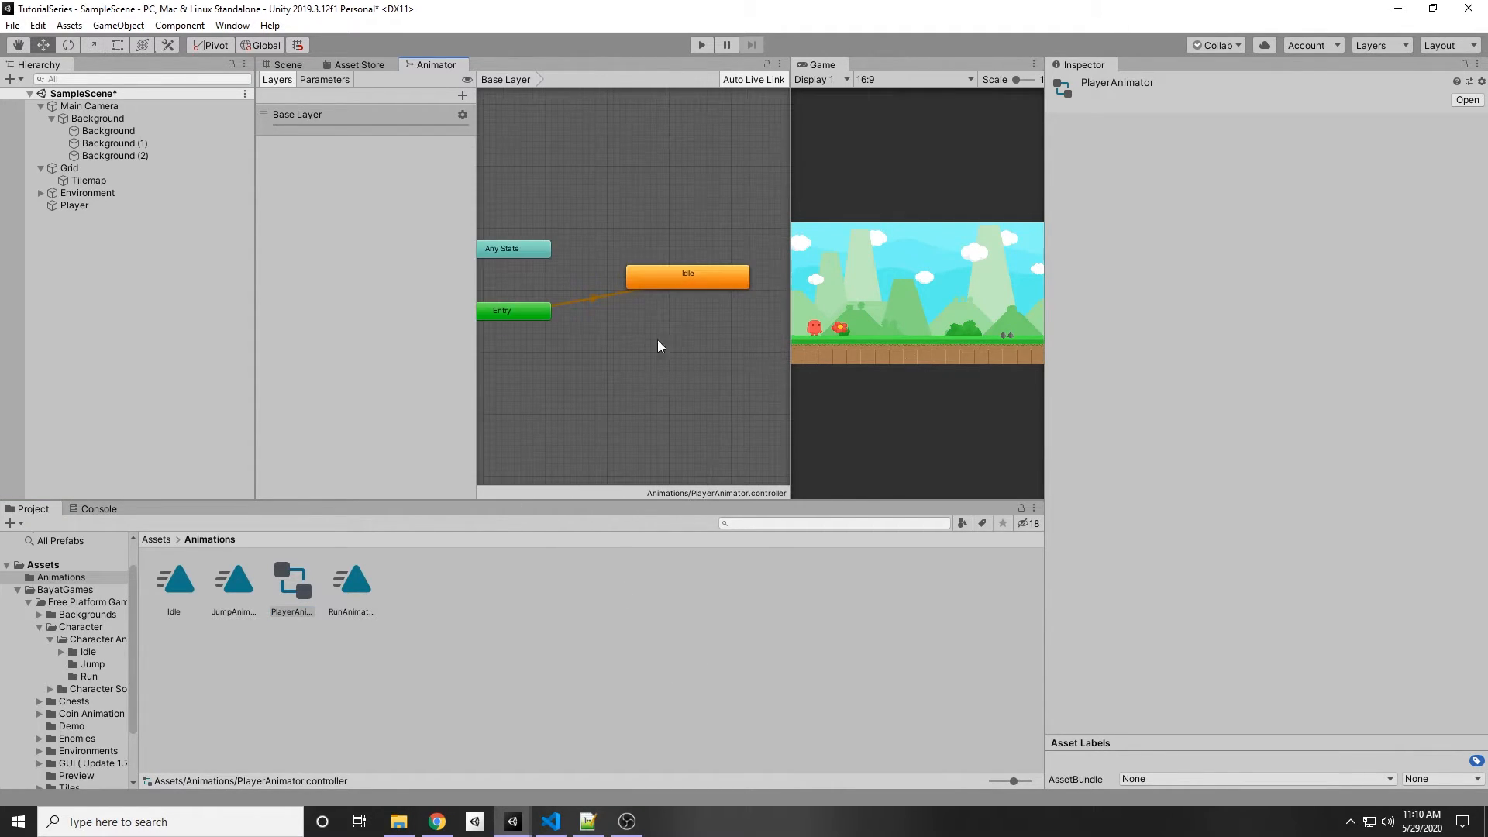
{"action": "middle_click_drag", "start_coordinate": [446, 282], "coordinate": [604, 256]}
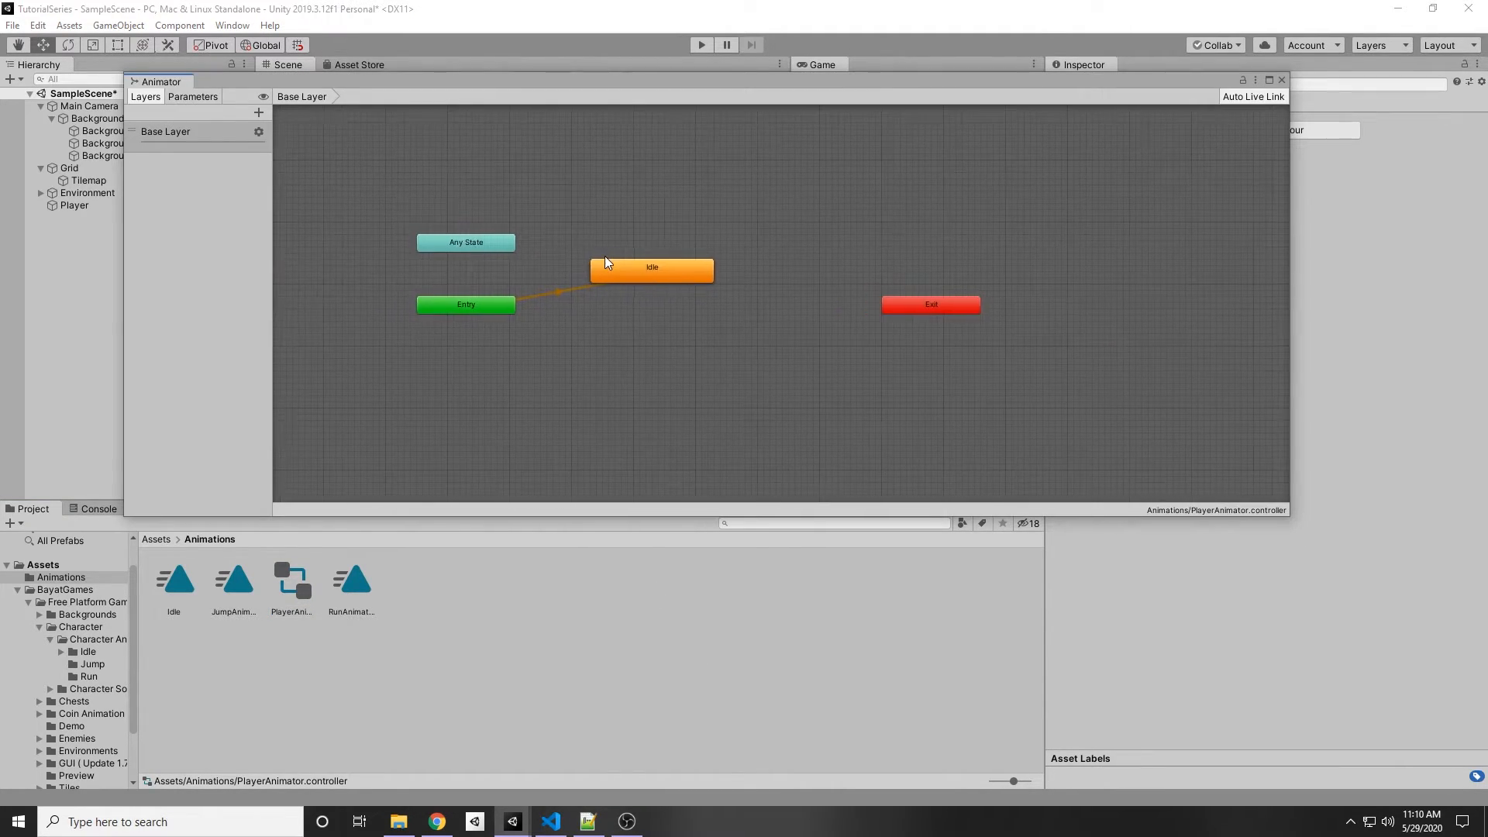
{"action": "scroll", "coordinate": [567, 305], "scroll_direction": "up", "scroll_amount": 3}
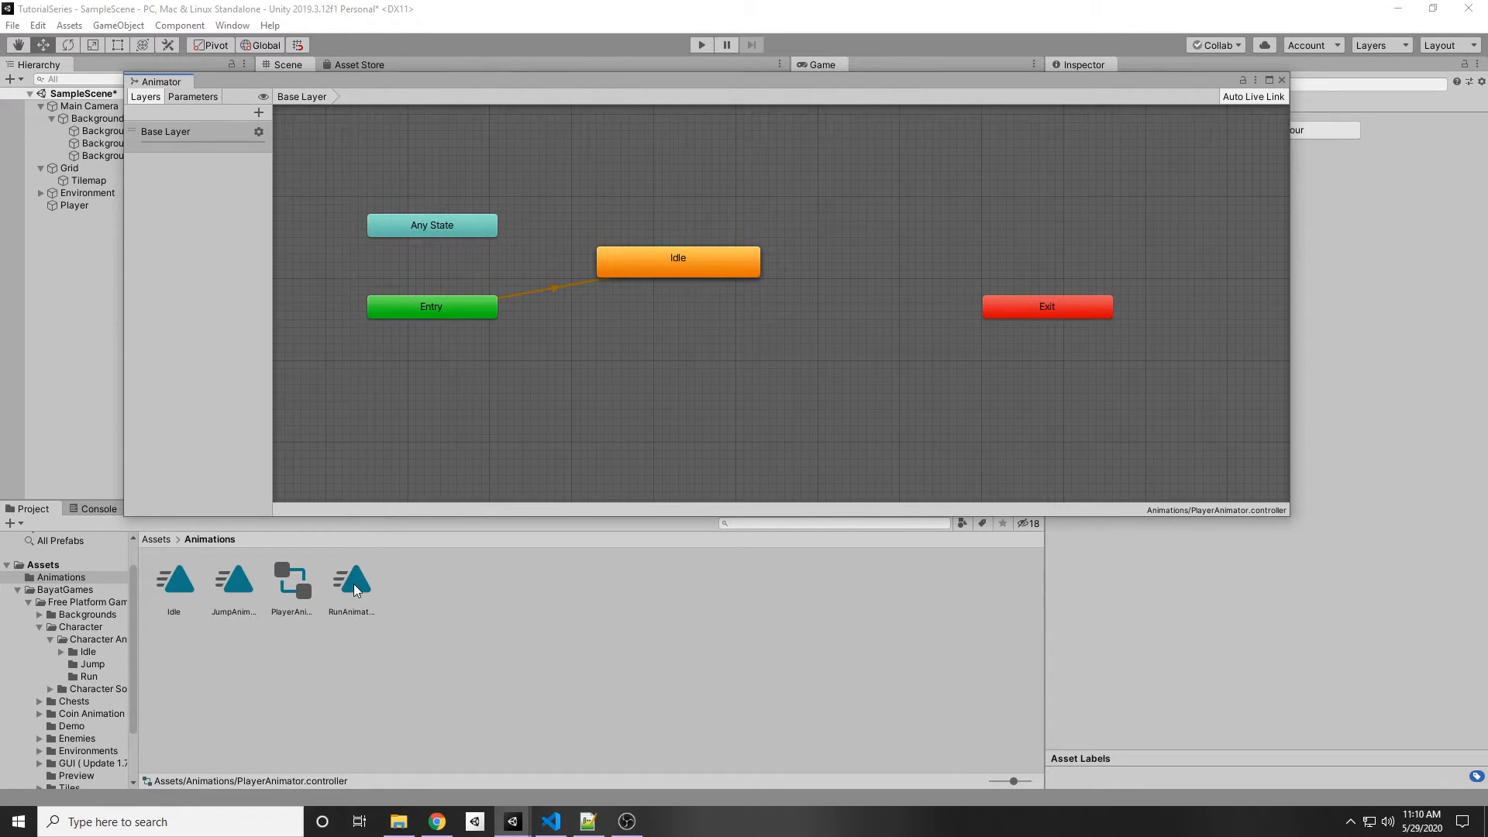
Step: Add RunAnimation and JumpAnimation as states in the PlayerAnimator graph
{"action": "left_click_drag", "start_coordinate": [354, 583], "coordinate": [502, 469]}
{"action": "left_click_drag", "start_coordinate": [739, 341], "coordinate": [740, 343]}
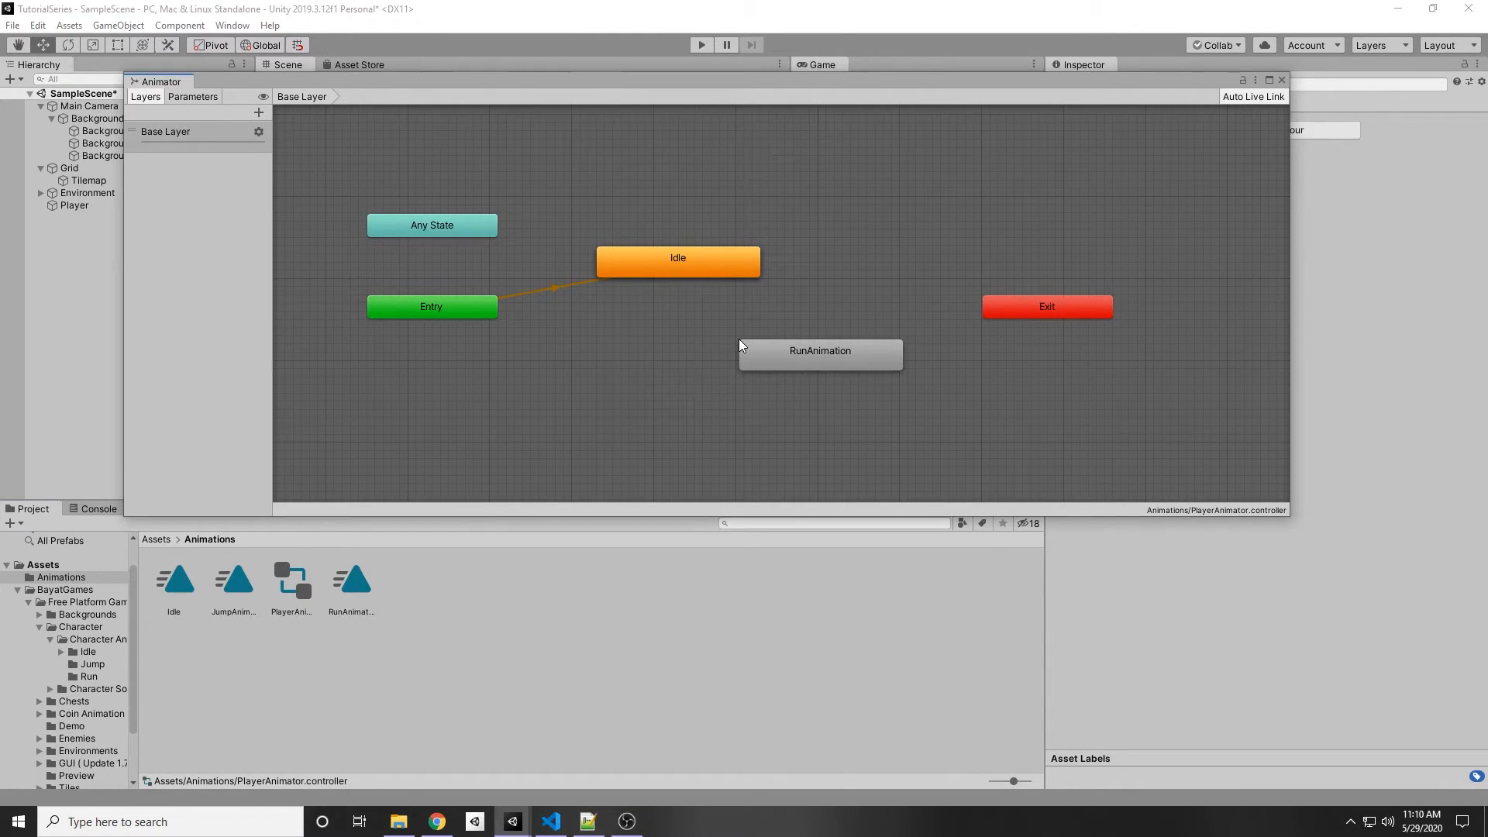
{"action": "left_click_drag", "start_coordinate": [243, 576], "coordinate": [786, 181]}
{"action": "scroll", "coordinate": [786, 367], "scroll_direction": "up", "scroll_amount": 2}
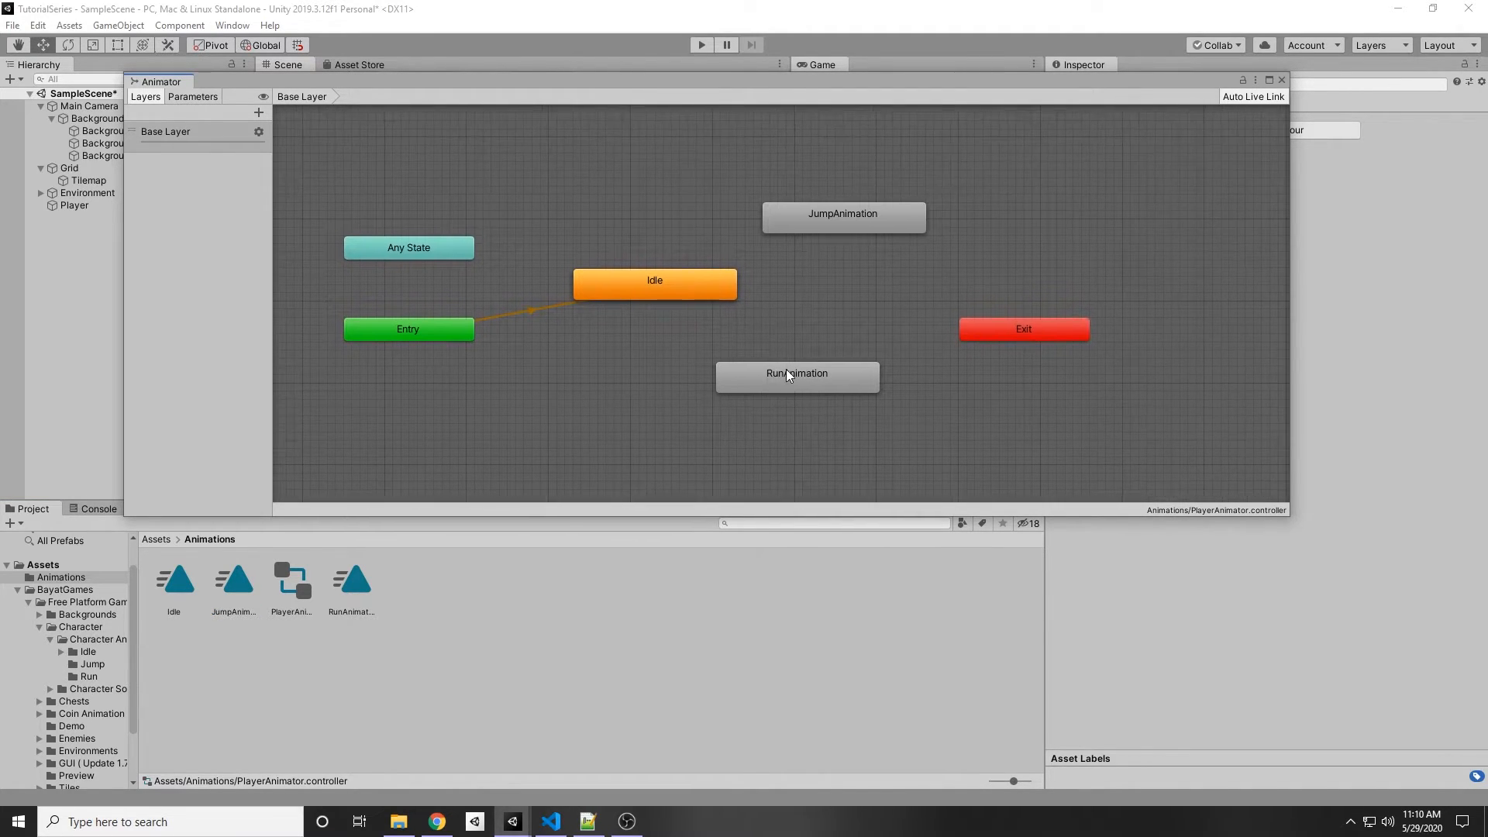
Step: Create transitions from the Idle state to RunAnimation and to JumpAnimation
{"action": "scroll", "coordinate": [744, 357], "scroll_direction": "down", "scroll_amount": 3}
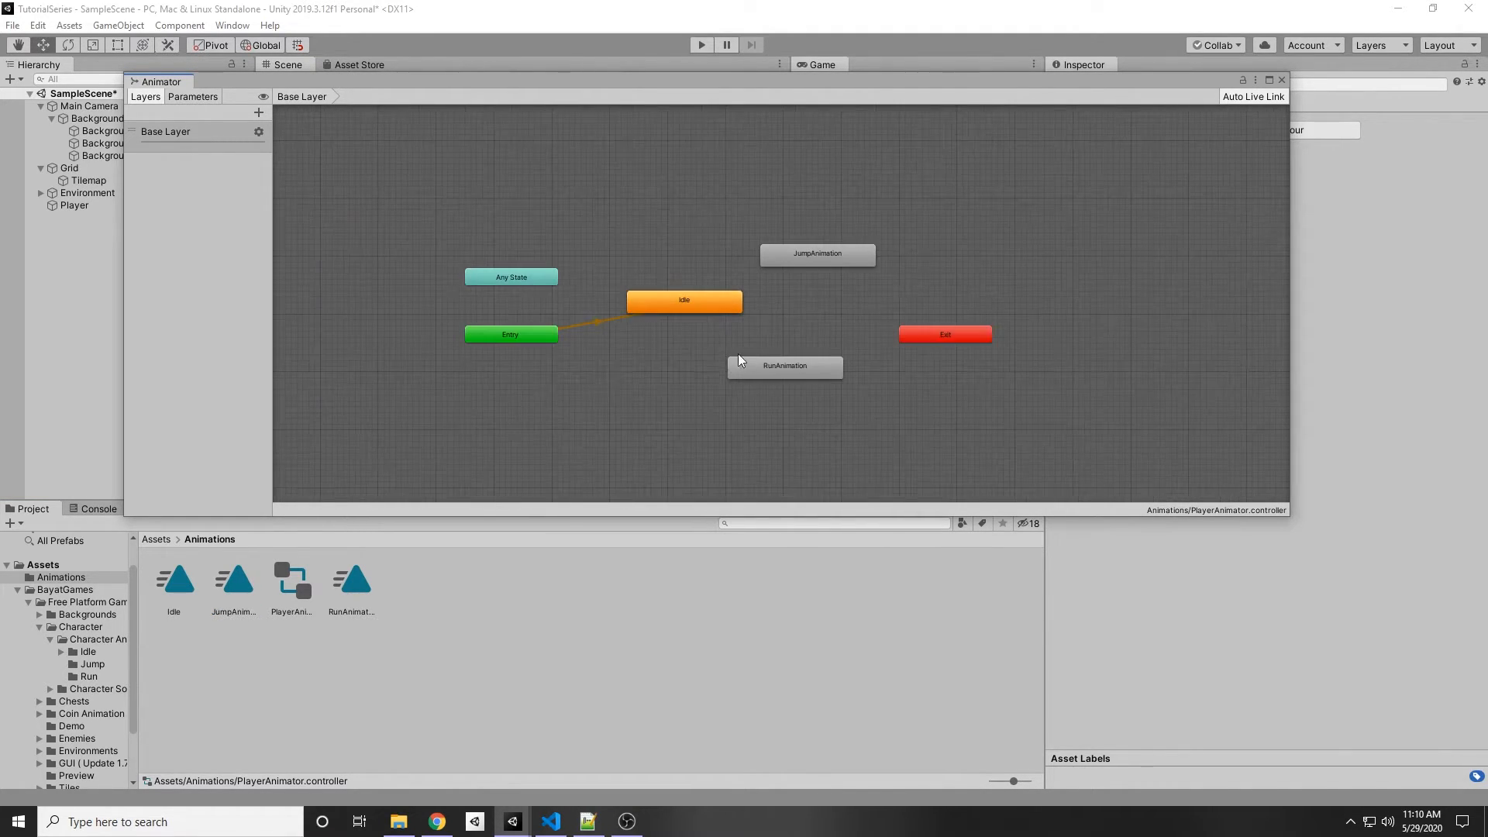
{"action": "right_click", "coordinate": [679, 305]}
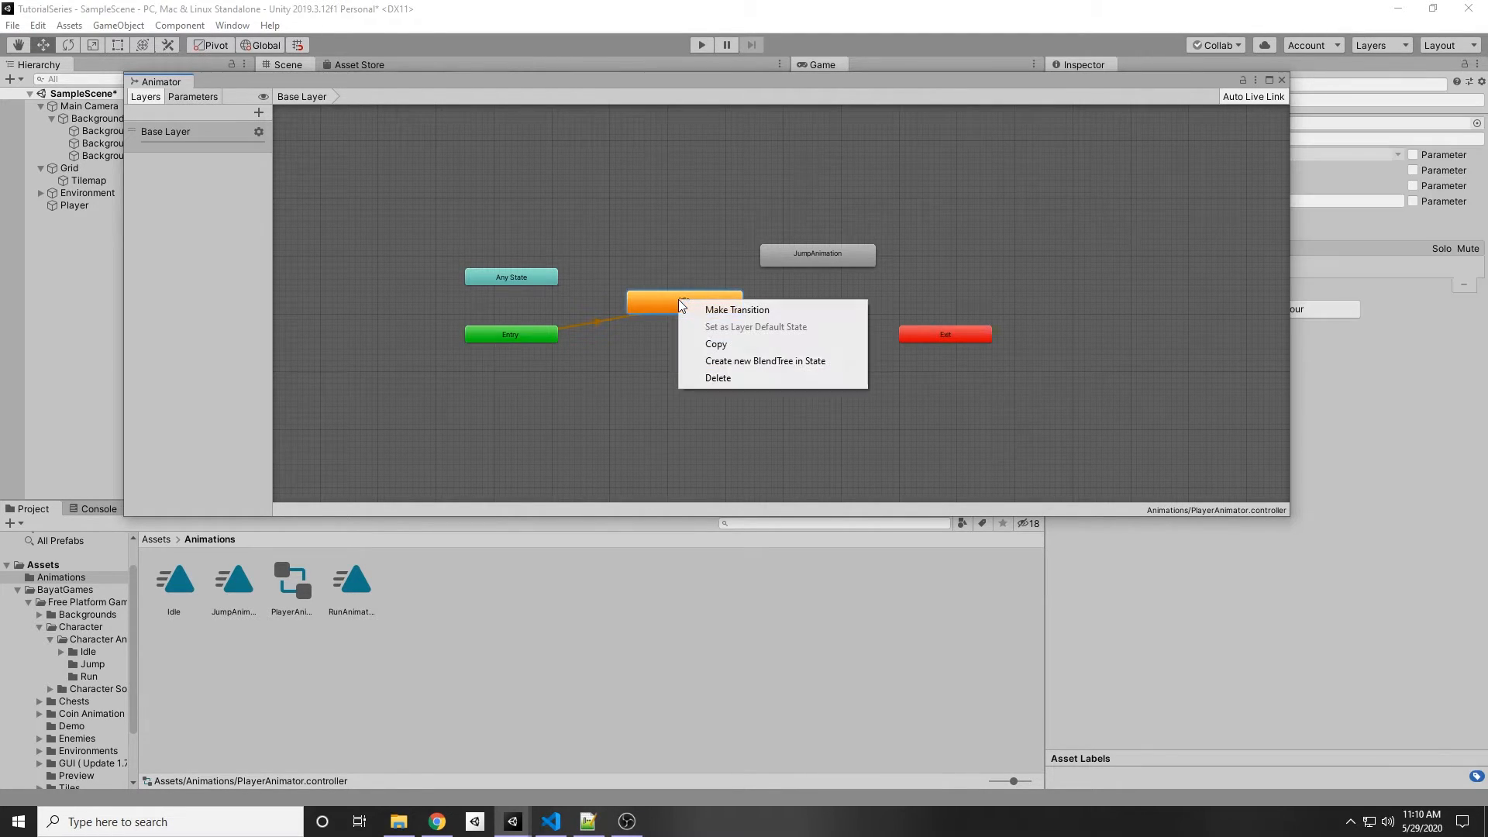
{"action": "left_click", "coordinate": [714, 316]}
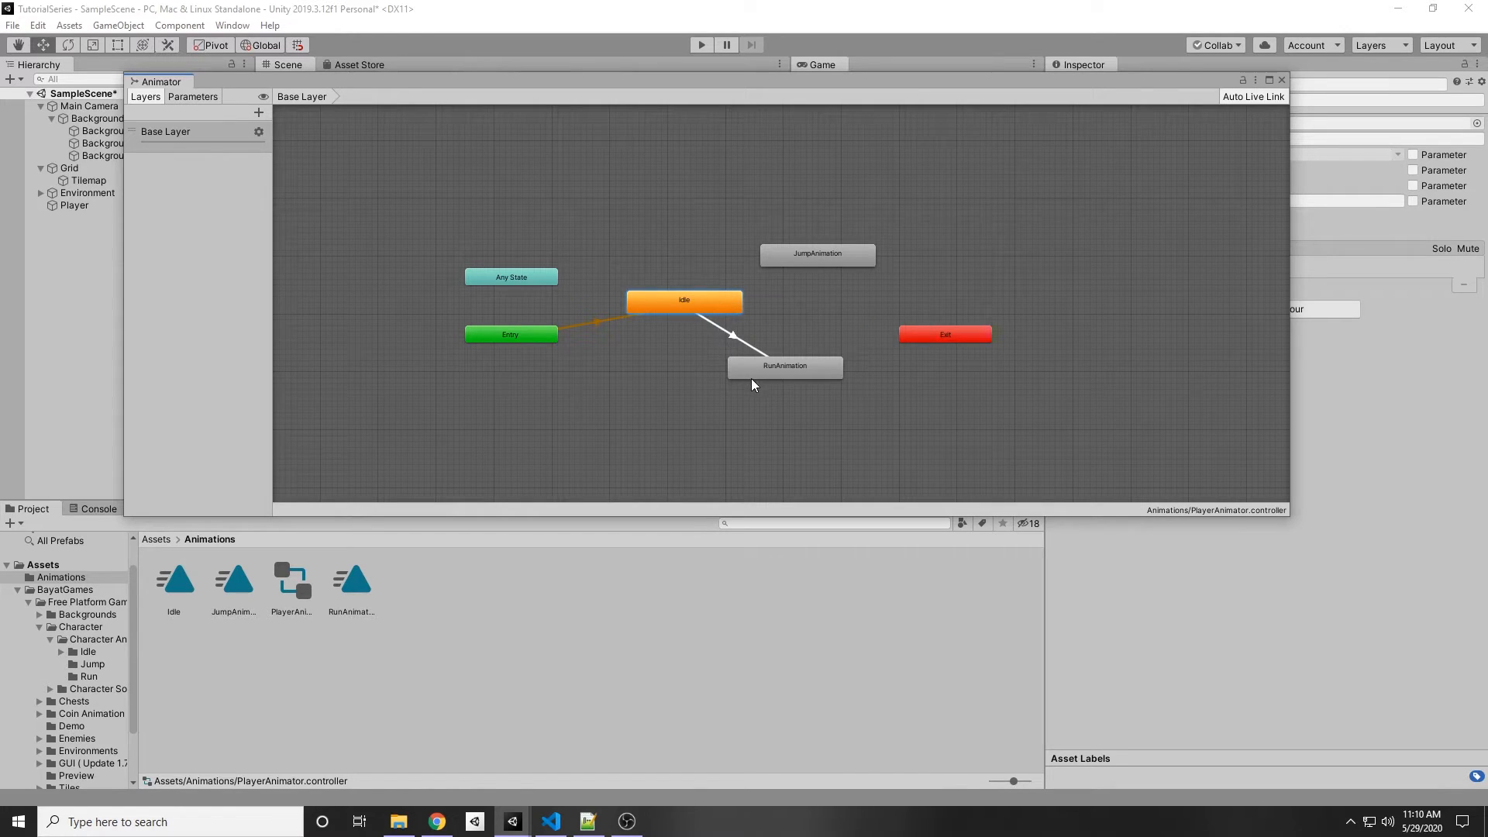
{"action": "left_click", "coordinate": [783, 376]}
{"action": "right_click", "coordinate": [692, 309]}
{"action": "left_click", "coordinate": [720, 315]}
{"action": "left_click", "coordinate": [815, 260]}
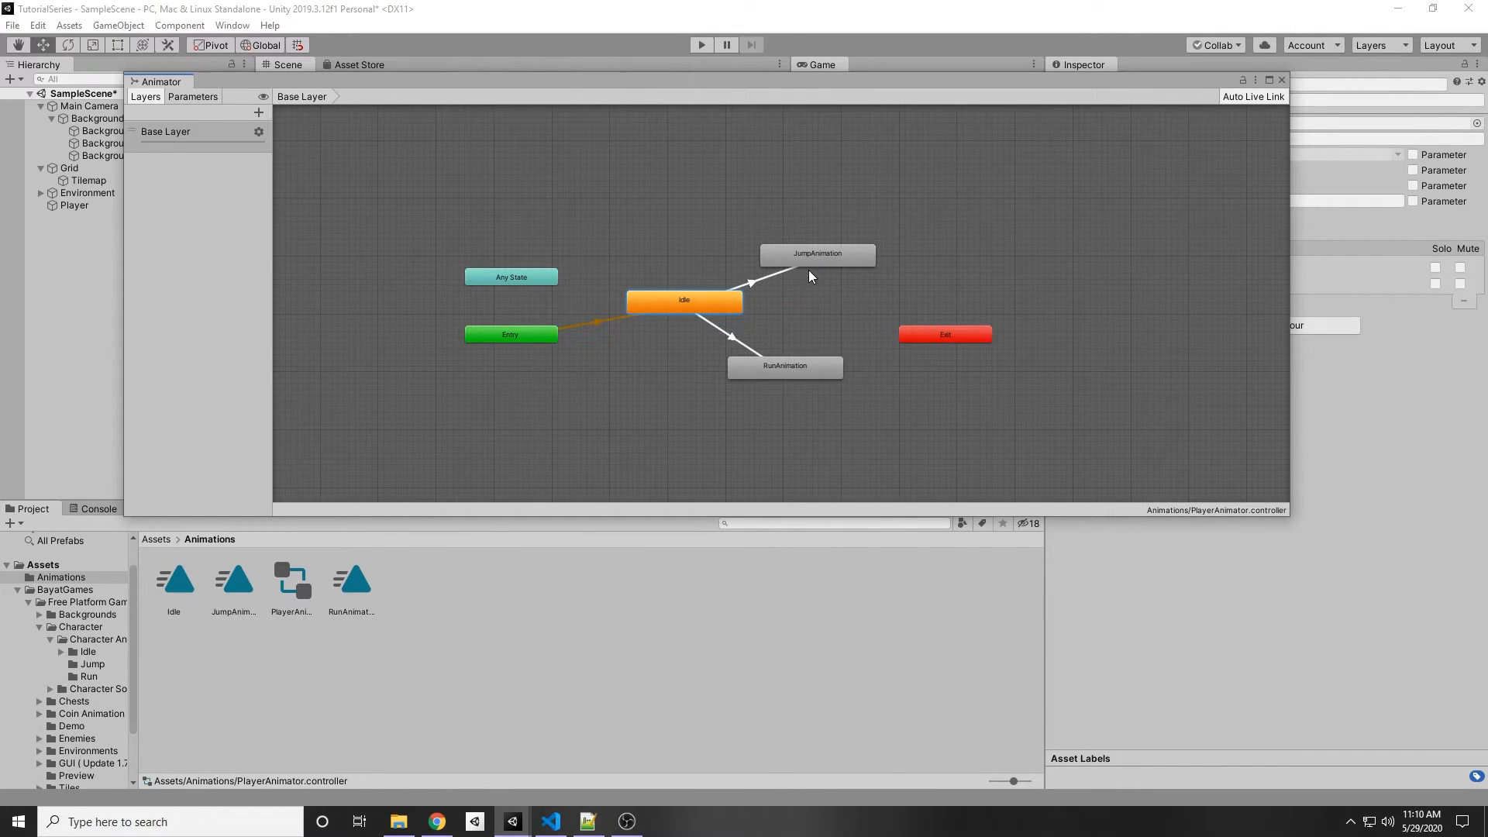
Step: Create transitions back from JumpAnimation and from RunAnimation to the Idle state
{"action": "scroll", "coordinate": [791, 352], "scroll_direction": "up", "scroll_amount": 3}
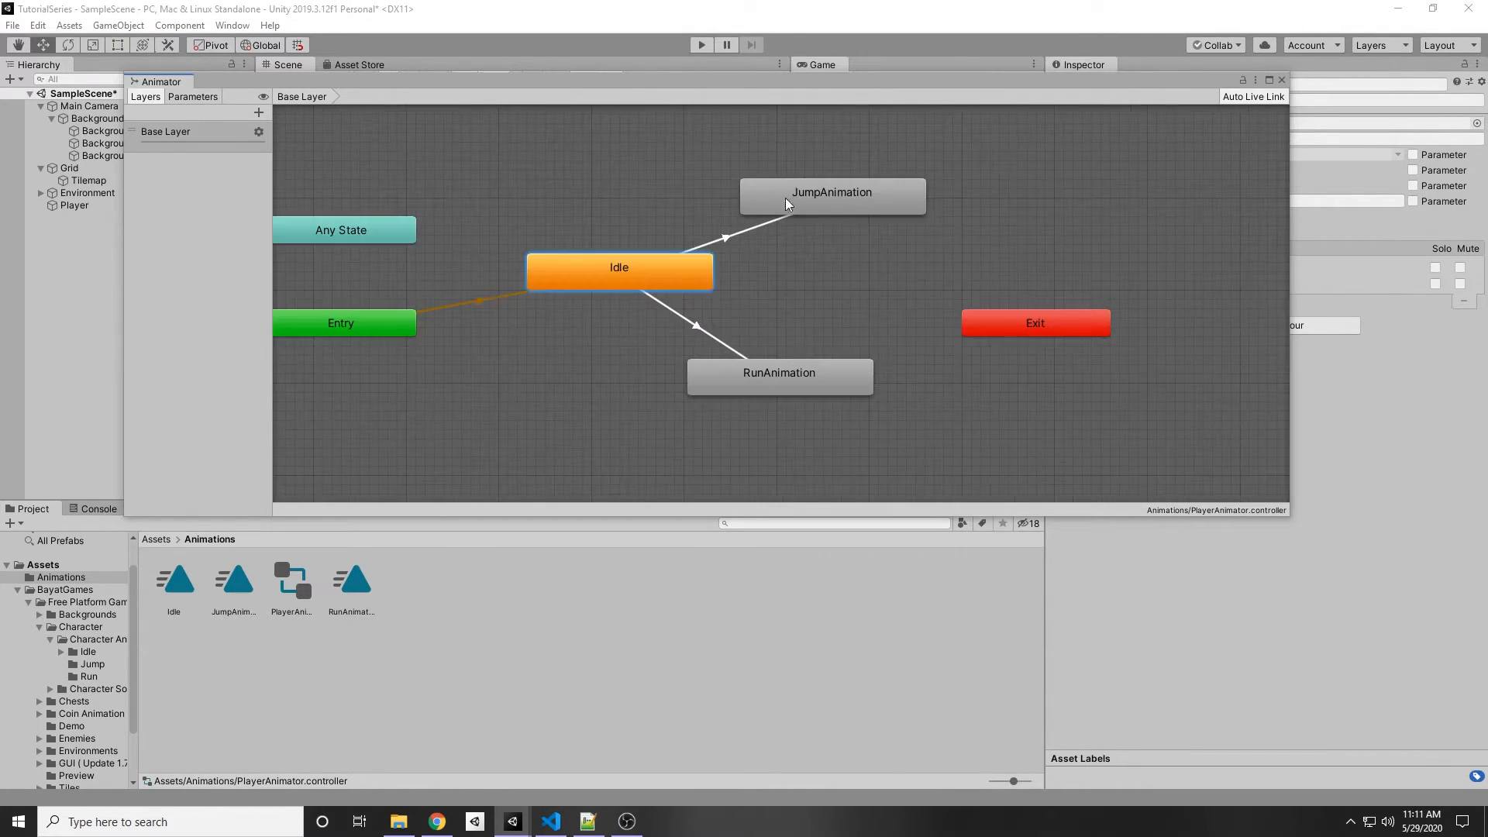
{"action": "middle_click_drag", "start_coordinate": [824, 273], "coordinate": [825, 302]}
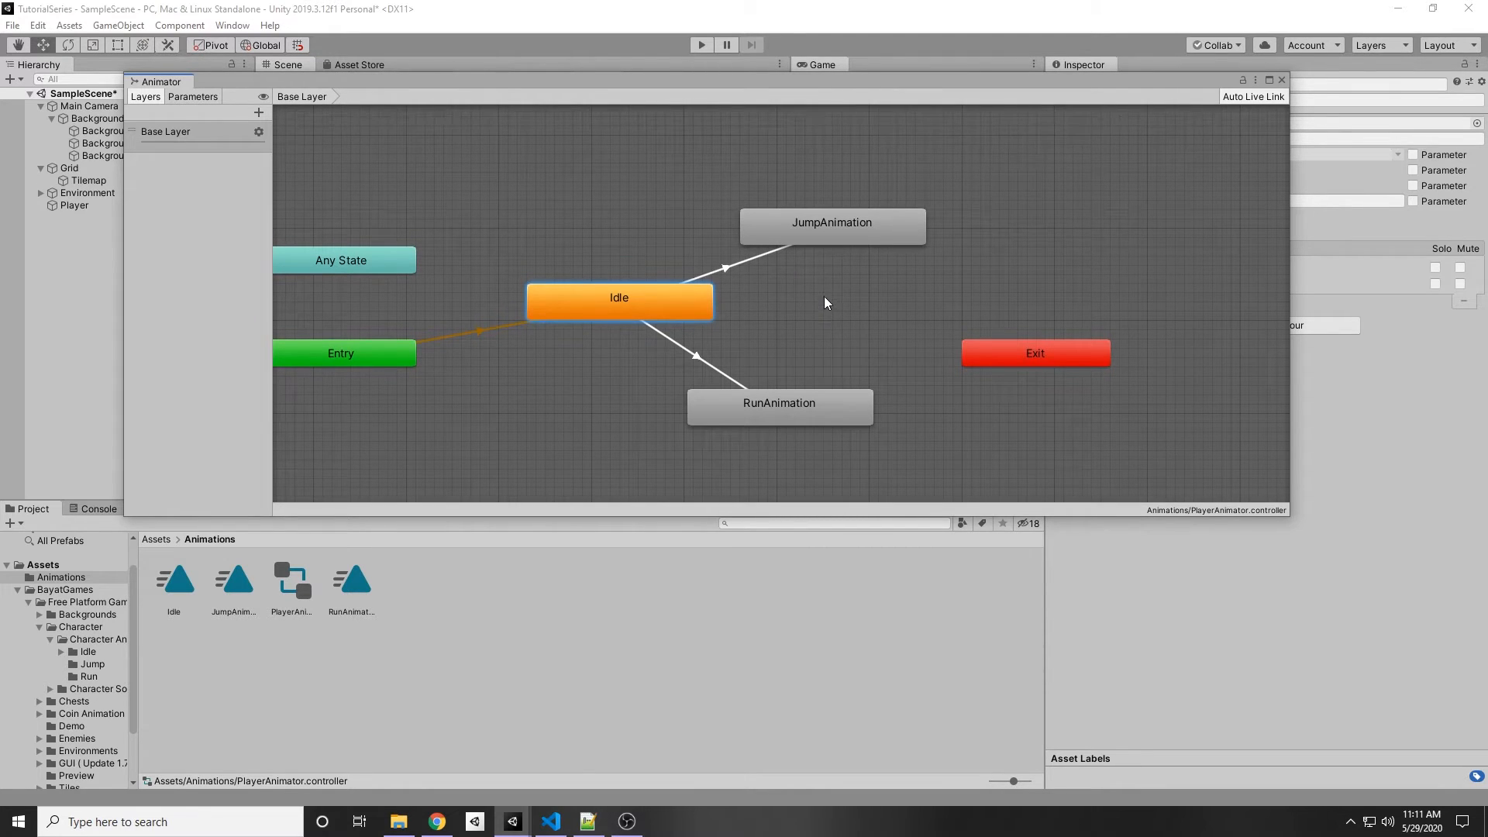
{"action": "right_click", "coordinate": [778, 222]}
{"action": "left_click", "coordinate": [802, 231]}
{"action": "left_click", "coordinate": [528, 313]}
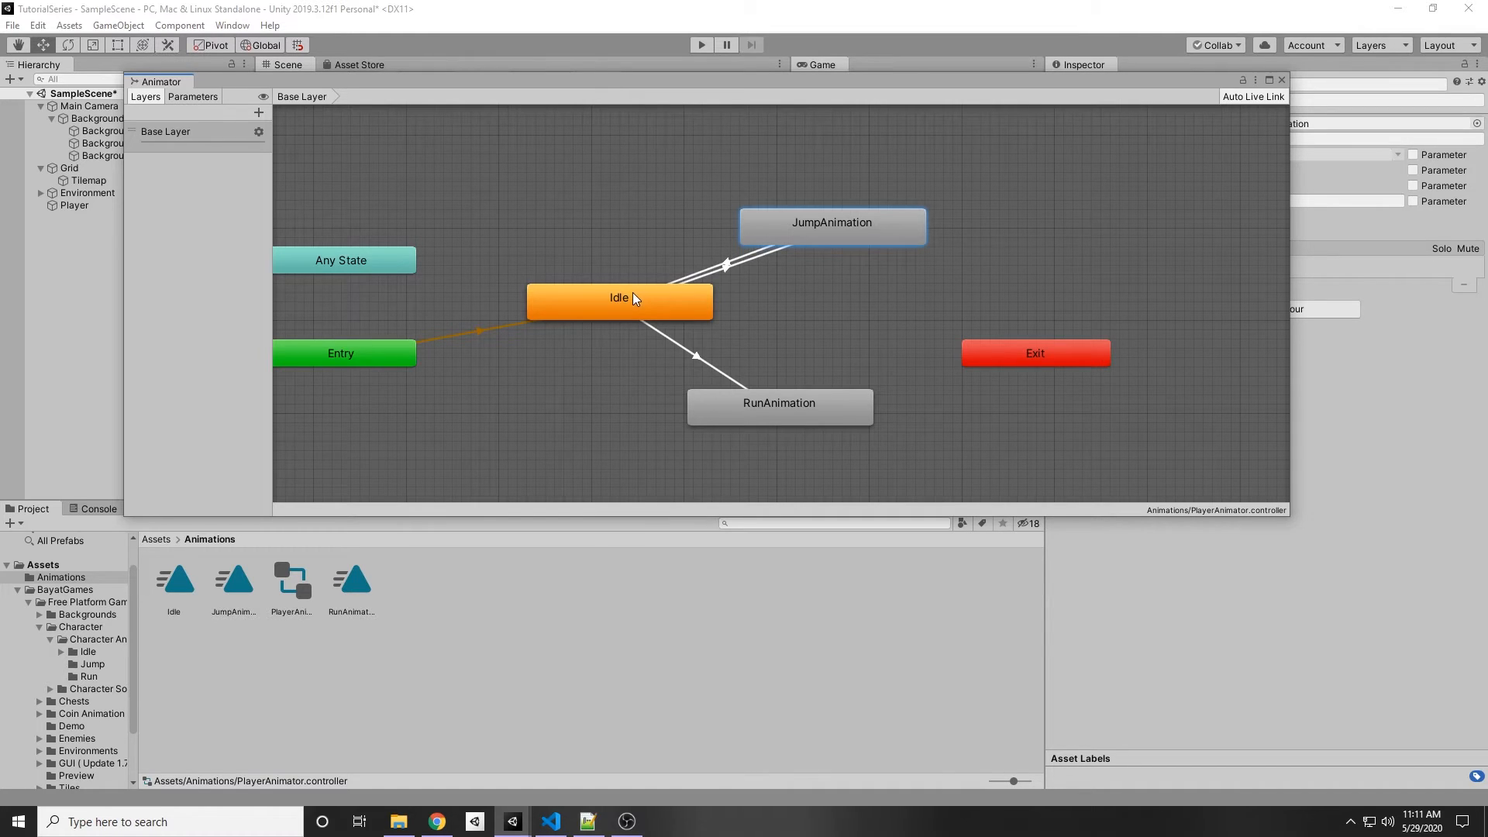
{"action": "left_click", "coordinate": [793, 403]}
{"action": "right_click", "coordinate": [792, 403]}
{"action": "left_click", "coordinate": [817, 412]}
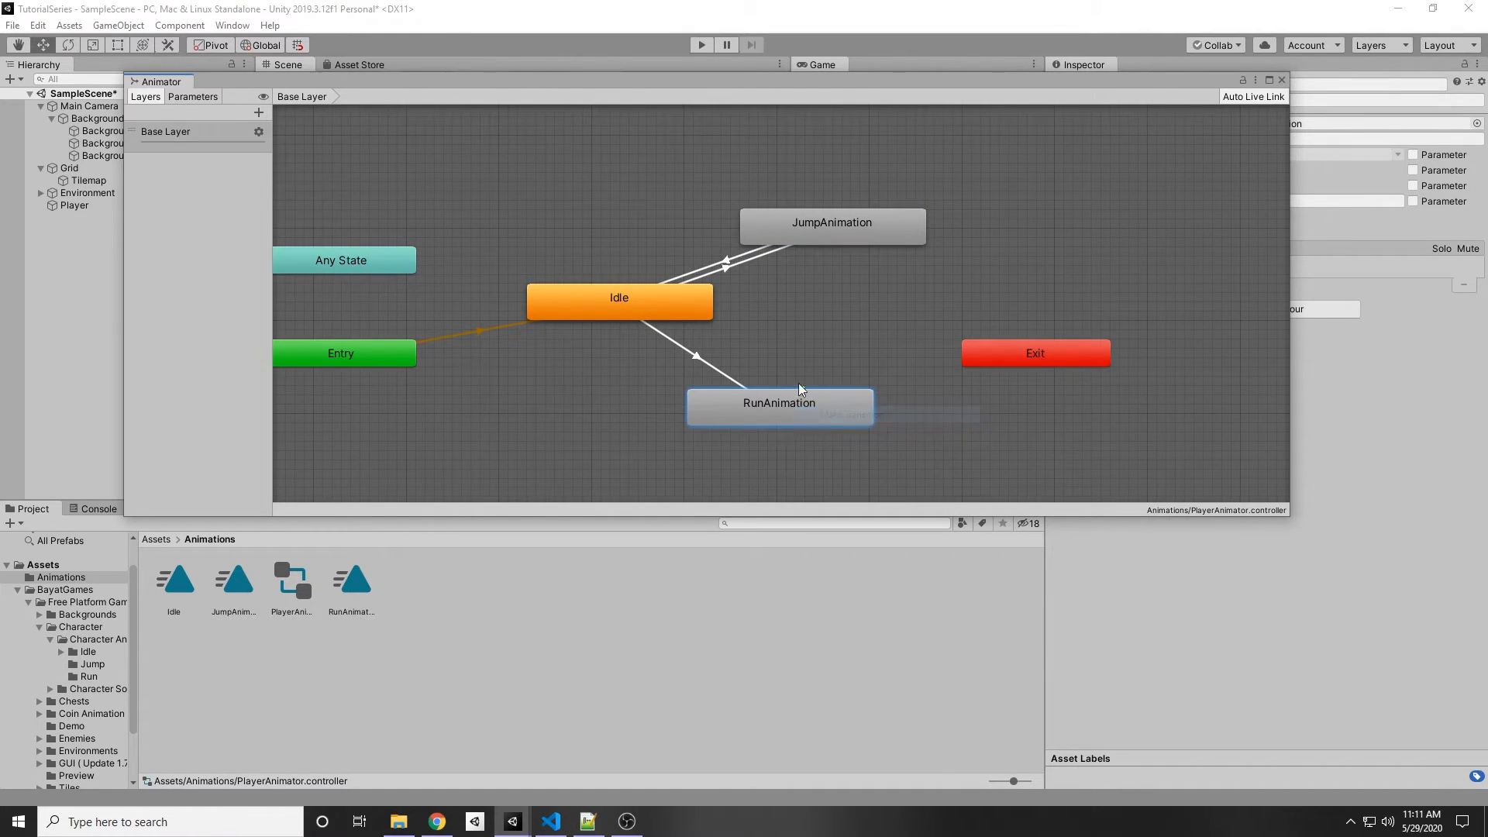
{"action": "left_click", "coordinate": [649, 314]}
Step: Create transitions between RunAnimation and JumpAnimation in both directions
{"action": "left_click_drag", "start_coordinate": [785, 409], "coordinate": [843, 406]}
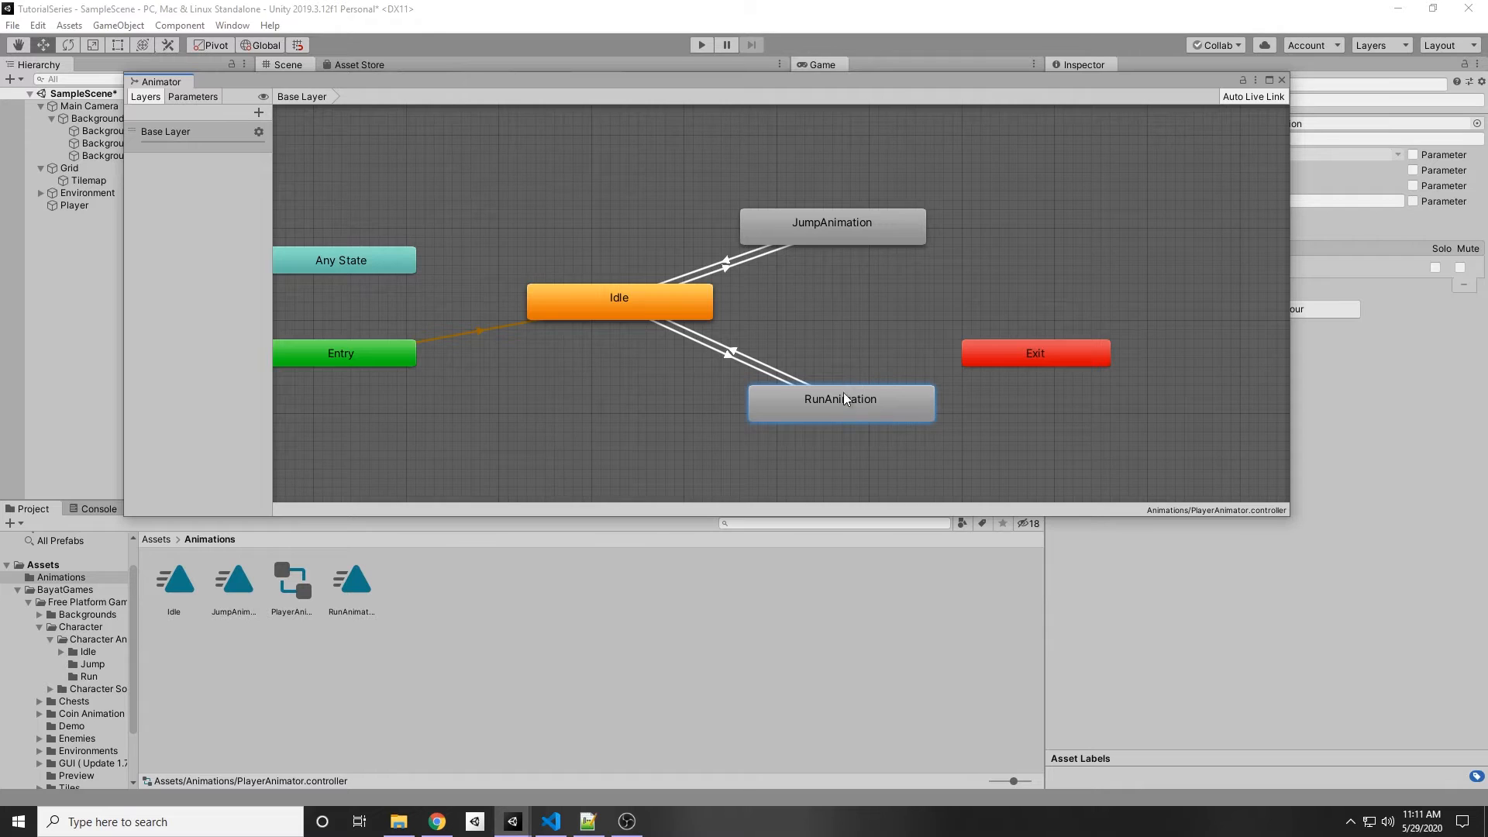
{"action": "right_click", "coordinate": [829, 399]}
{"action": "left_click", "coordinate": [853, 402]}
{"action": "left_click", "coordinate": [838, 234]}
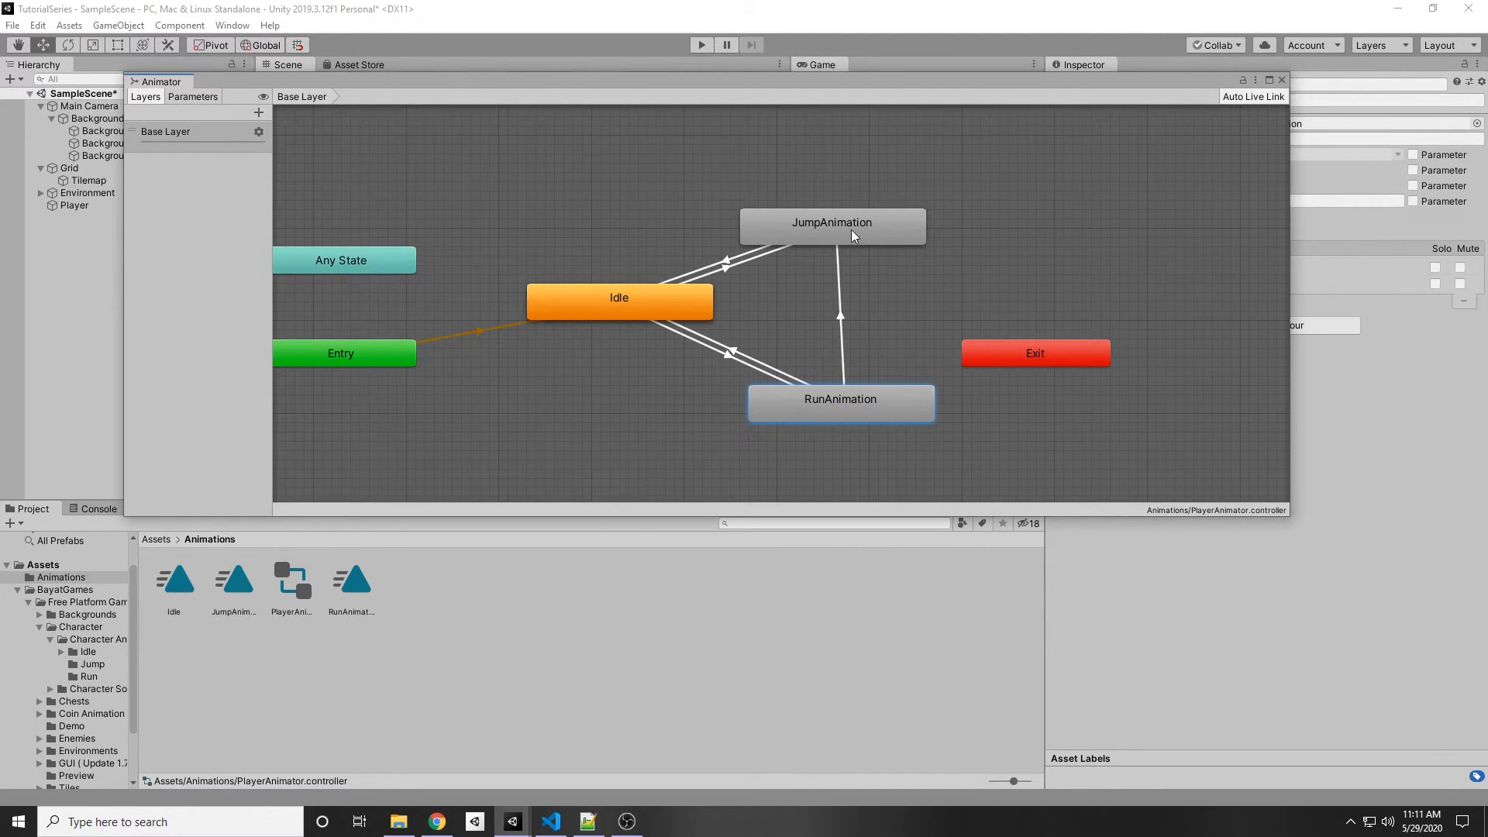
{"action": "right_click", "coordinate": [863, 225]}
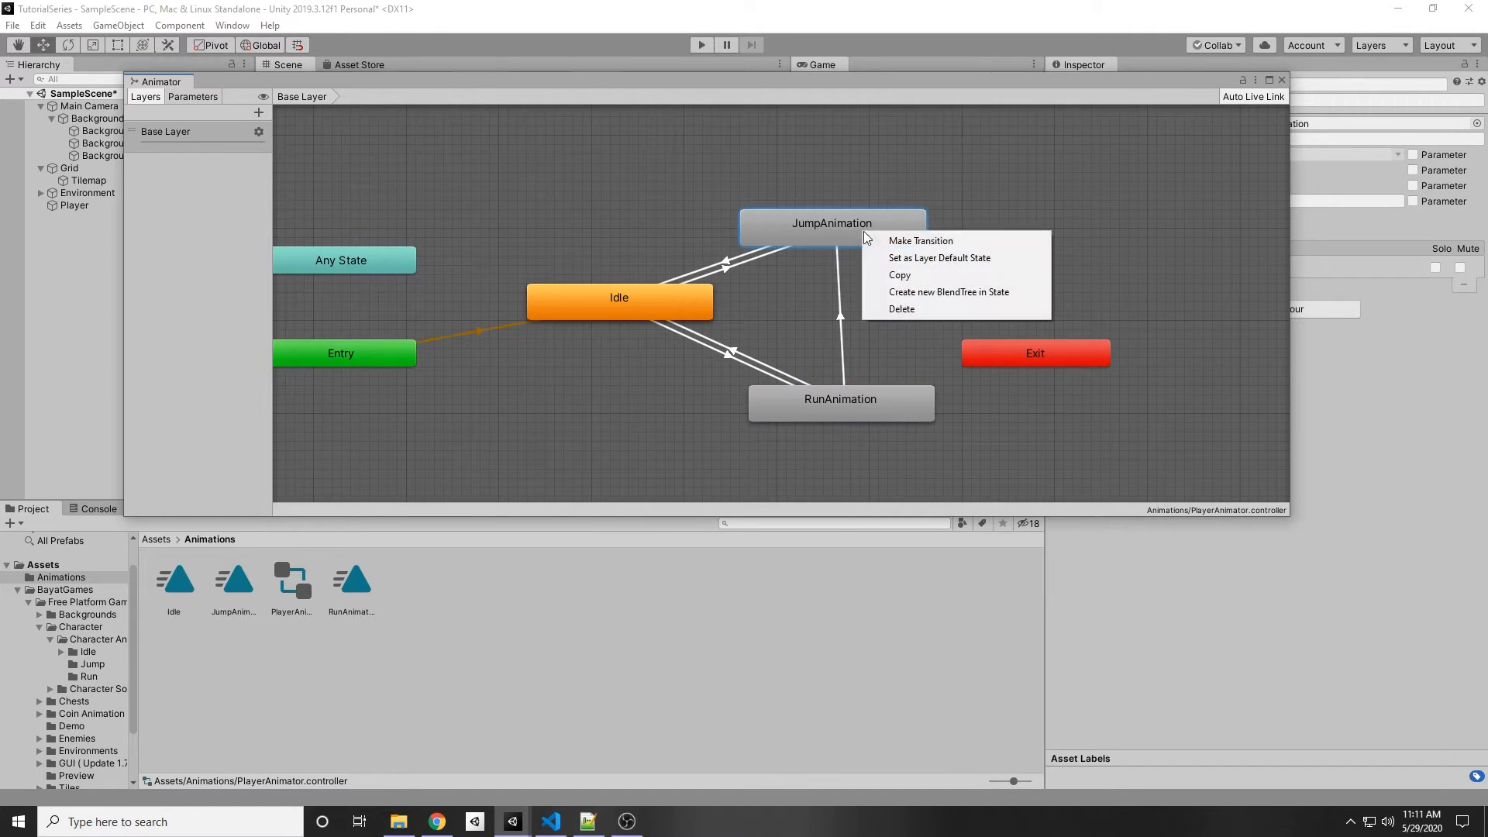
{"action": "left_click", "coordinate": [880, 242]}
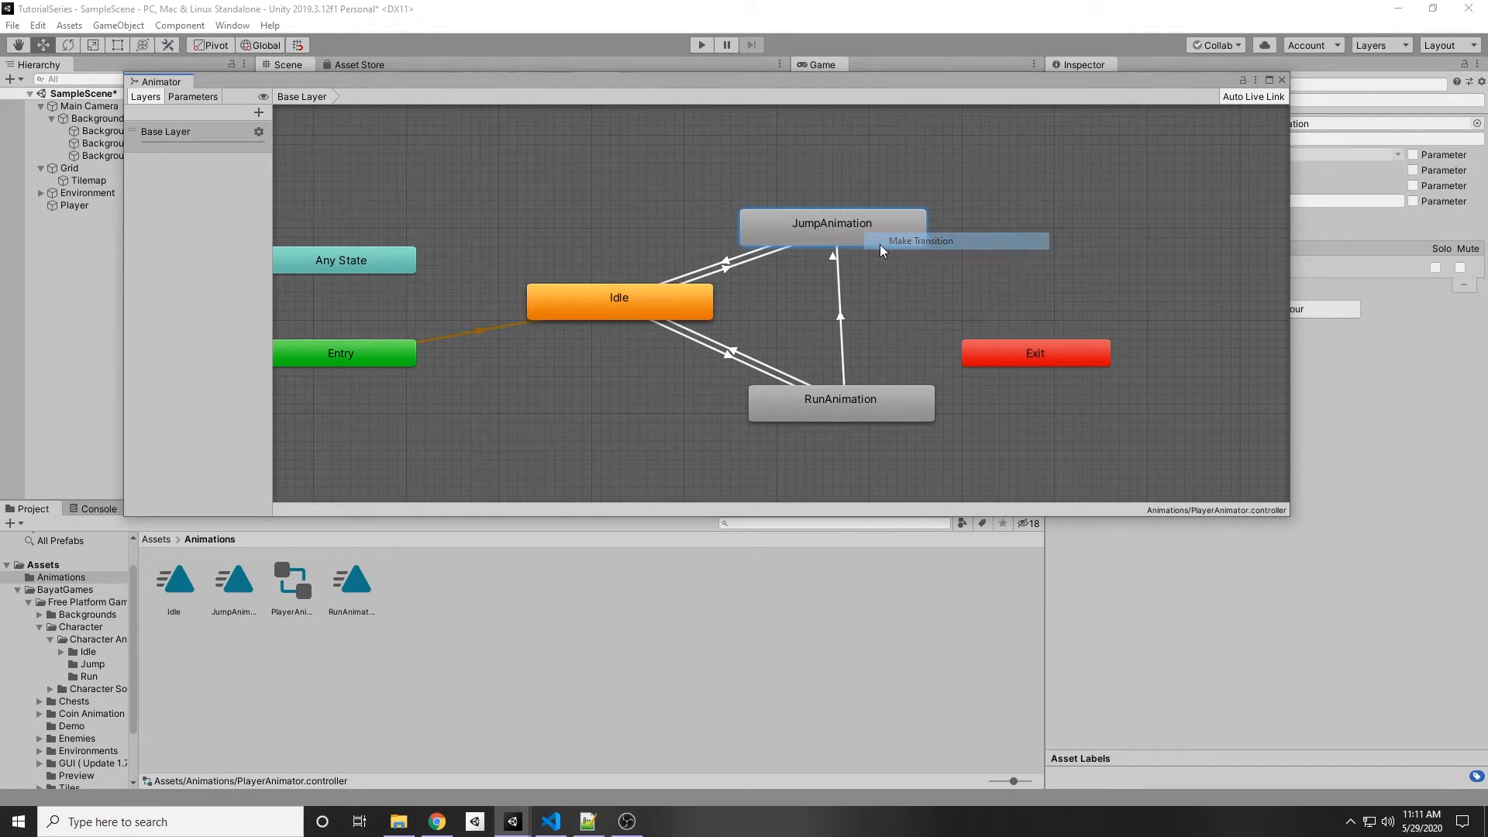
{"action": "left_click", "coordinate": [862, 410]}
{"action": "mouse_move", "coordinate": [888, 397]}
{"action": "left_mouse_down"}
{"action": "mouse_move", "coordinate": [906, 397]}
{"action": "mouse_move", "coordinate": [880, 410]}
{"action": "left_mouse_up"}
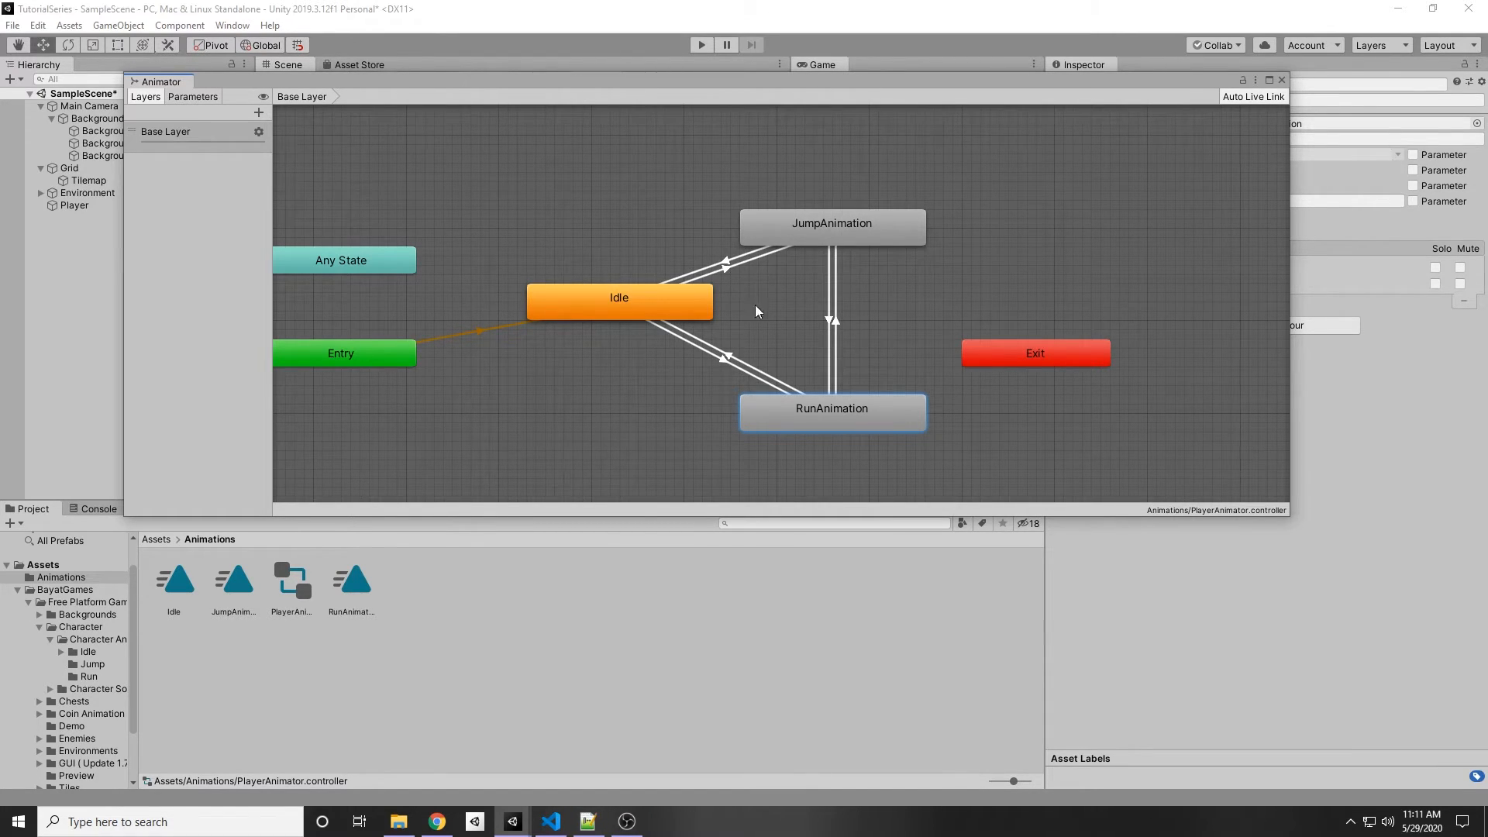
Step: Dock the Animator window, select the RunAnimation to JumpAnimation transition and turn off Has Exit Time
{"action": "scroll", "coordinate": [743, 298], "scroll_direction": "up", "scroll_amount": 1}
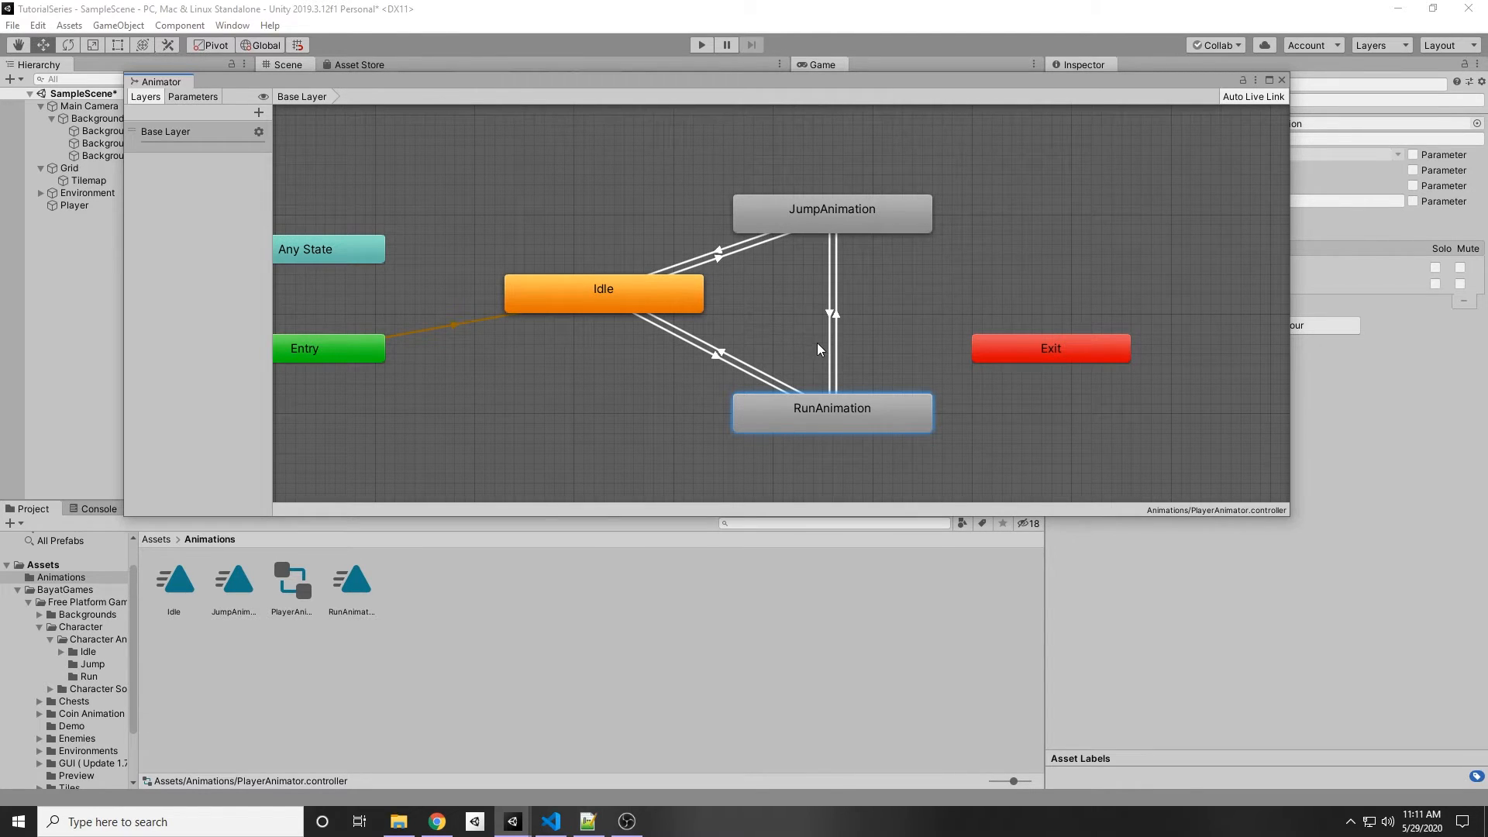
{"action": "left_click", "coordinate": [835, 319]}
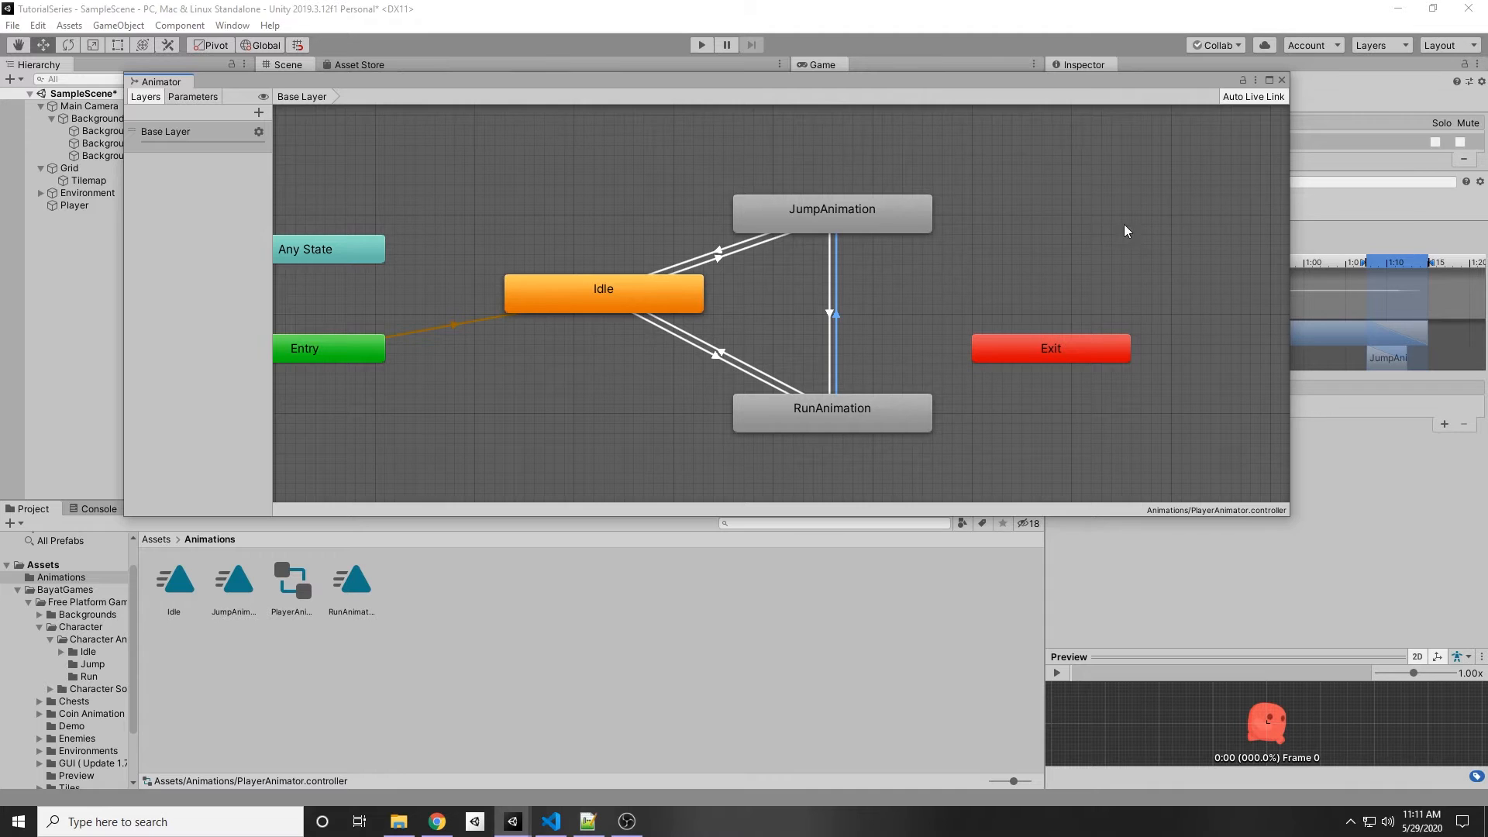
{"action": "left_click_drag", "start_coordinate": [1293, 220], "coordinate": [1112, 217]}
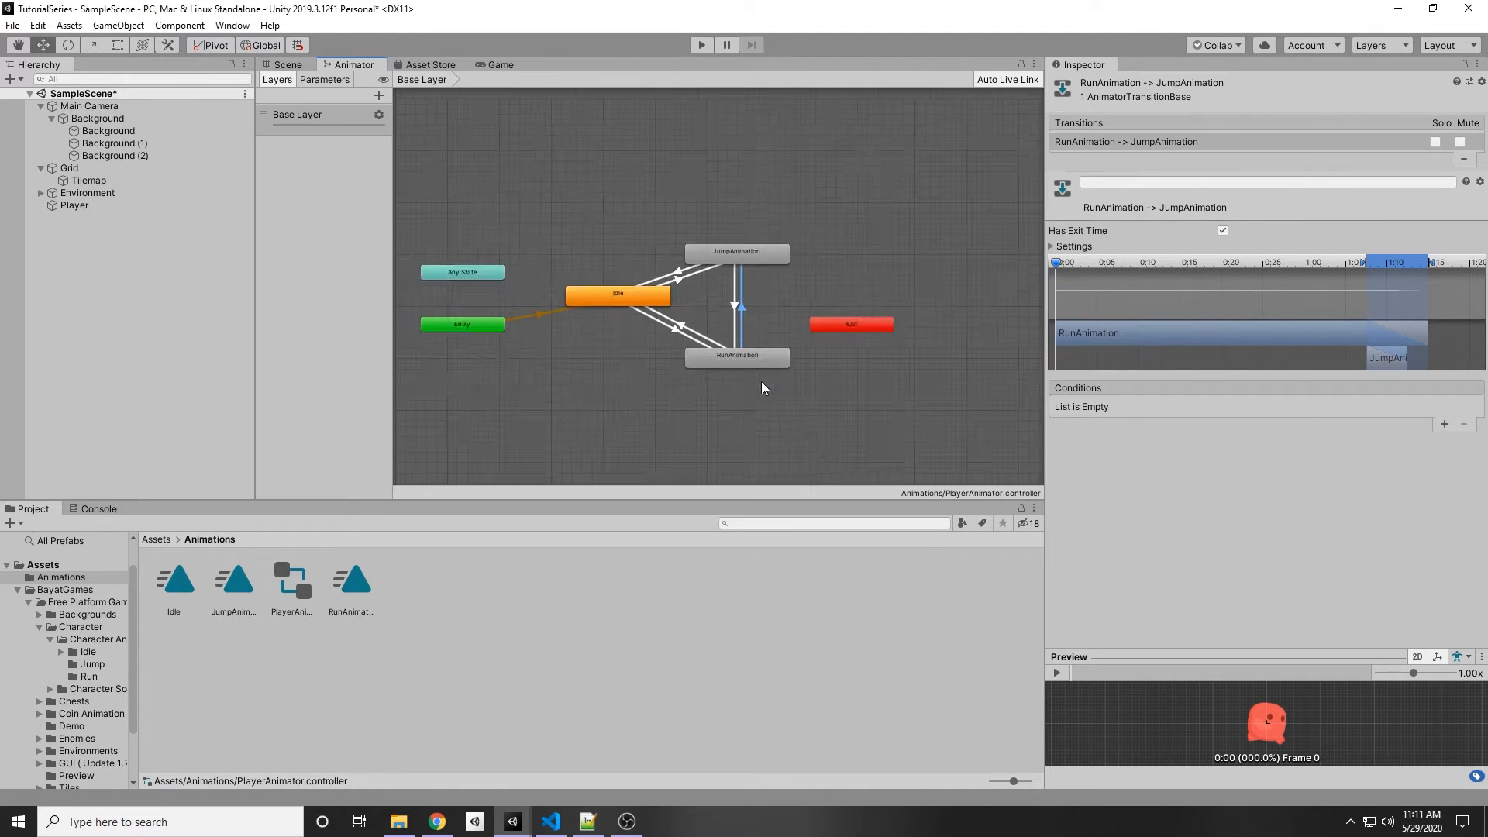
{"action": "scroll", "coordinate": [762, 380], "scroll_direction": "up", "scroll_amount": 3}
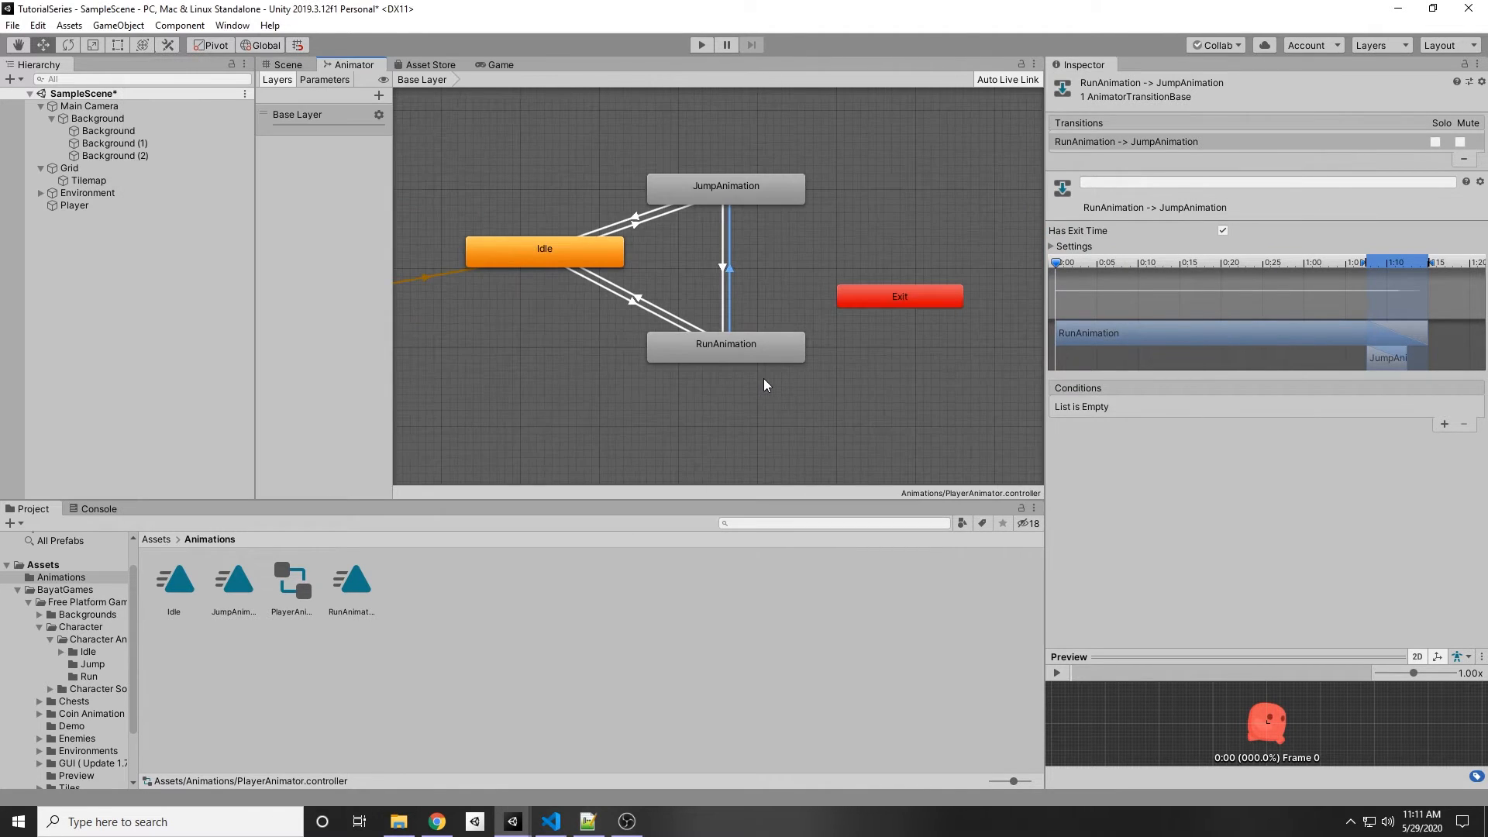
{"action": "scroll", "coordinate": [723, 258], "scroll_direction": "up", "scroll_amount": 2}
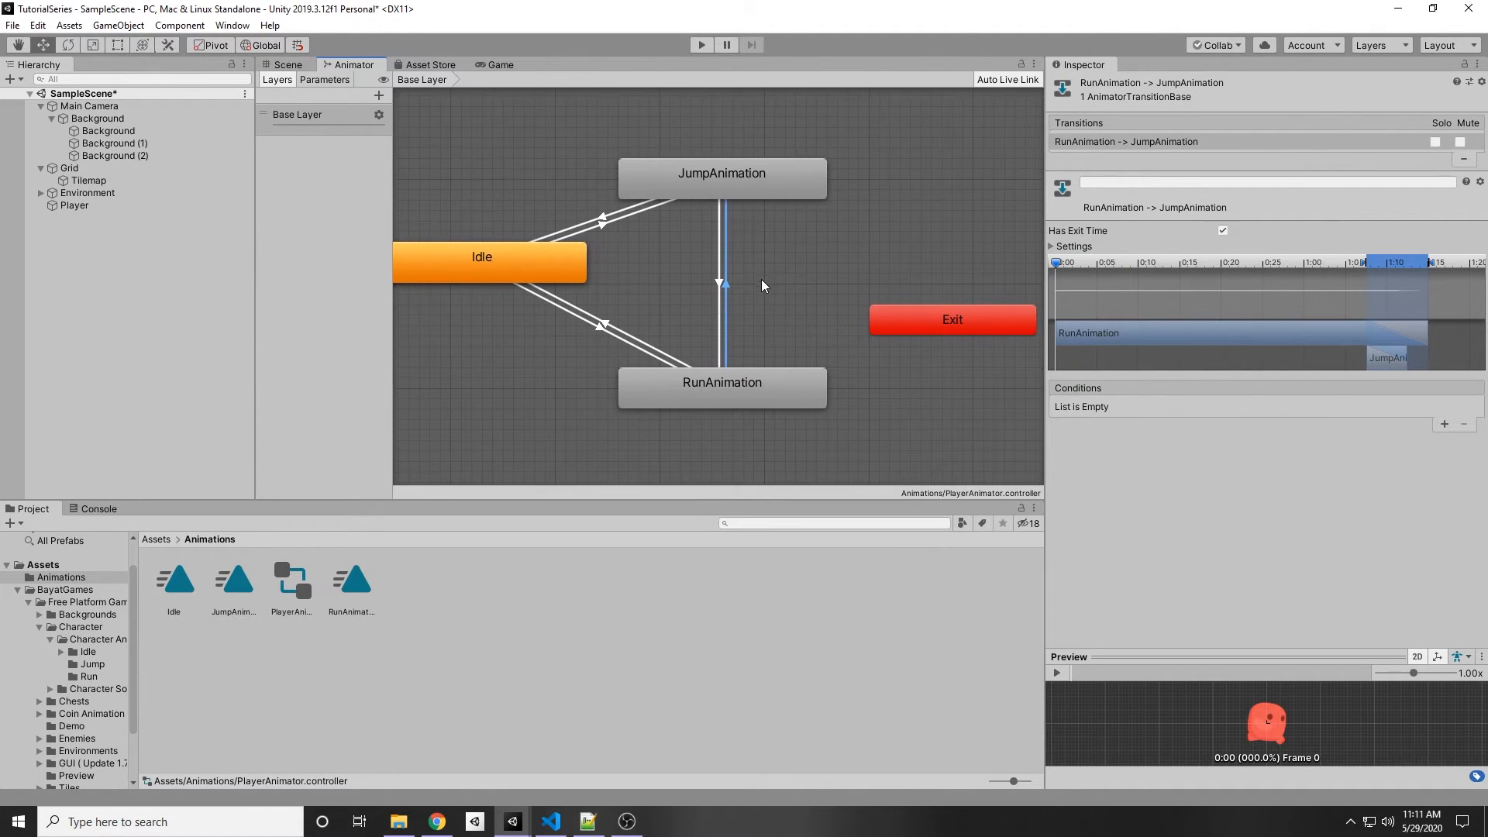
{"action": "left_click", "coordinate": [1222, 230]}
{"action": "left_click", "coordinate": [1222, 231]}
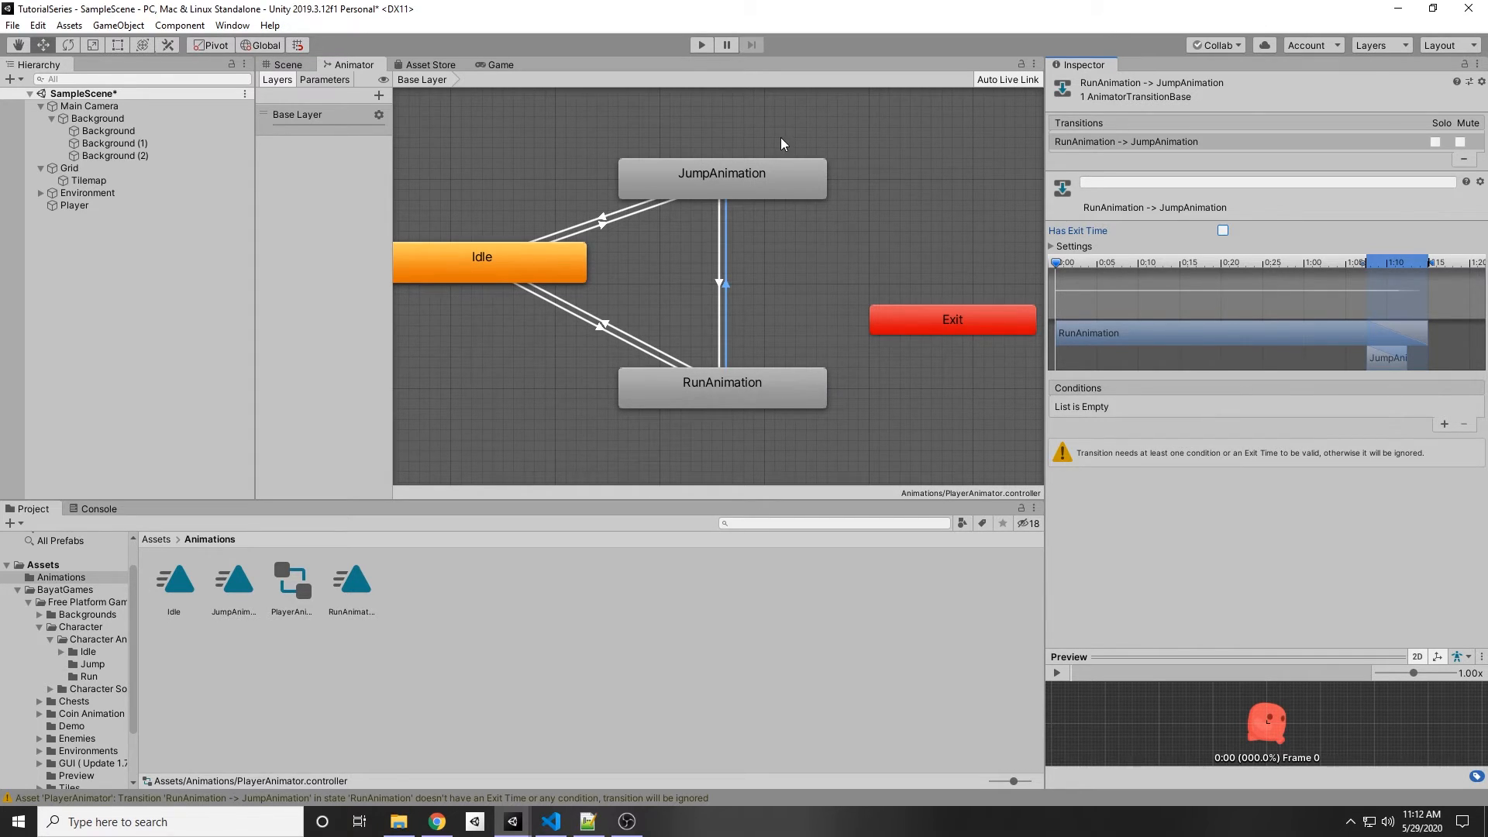
Step: Turn off Has Exit Time on the Idle to JumpAnimation transition
{"action": "left_click", "coordinate": [790, 297]}
{"action": "left_click", "coordinate": [603, 226]}
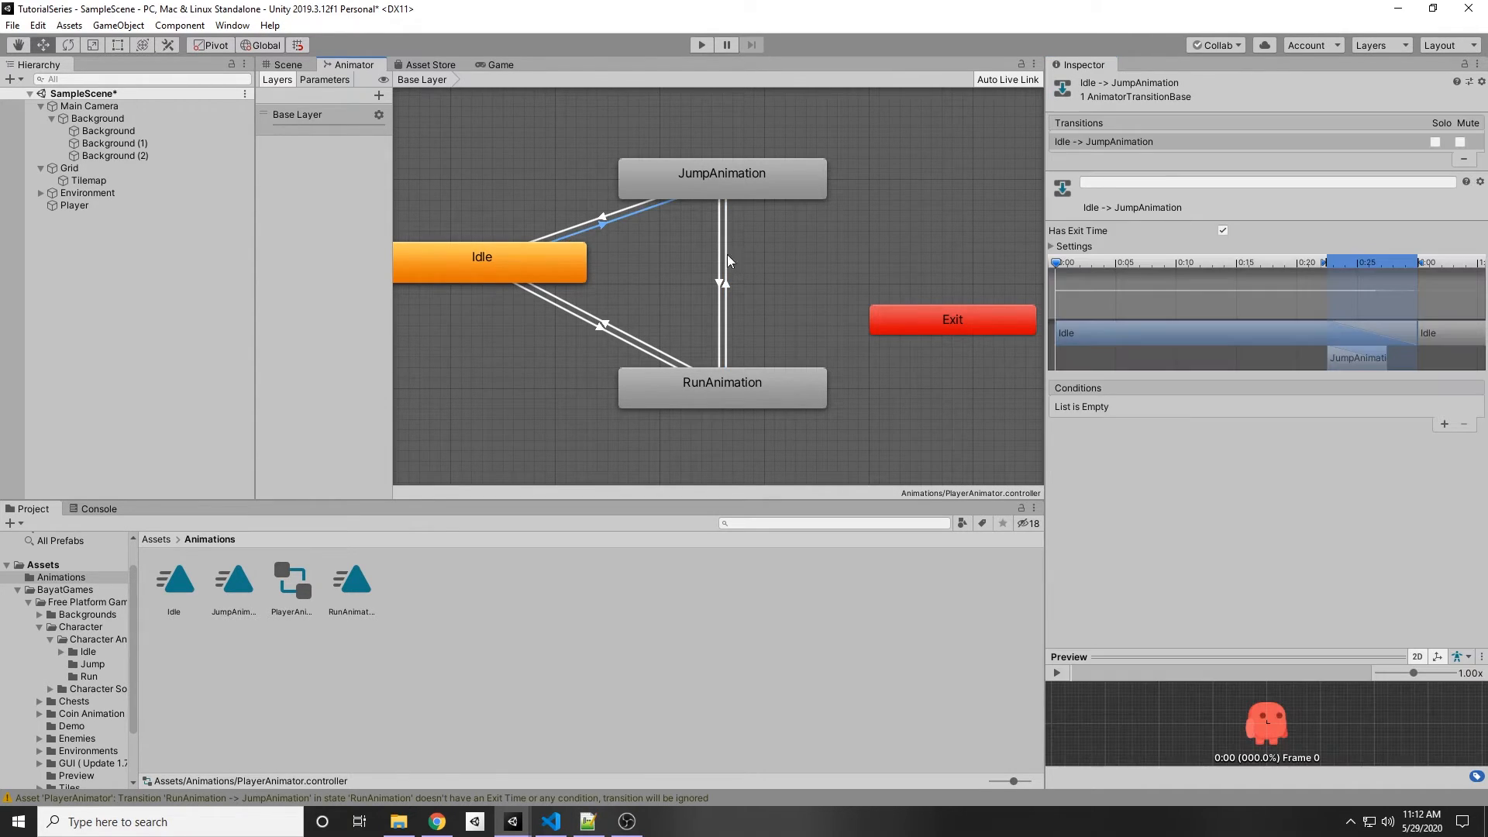
{"action": "left_click", "coordinate": [1223, 230]}
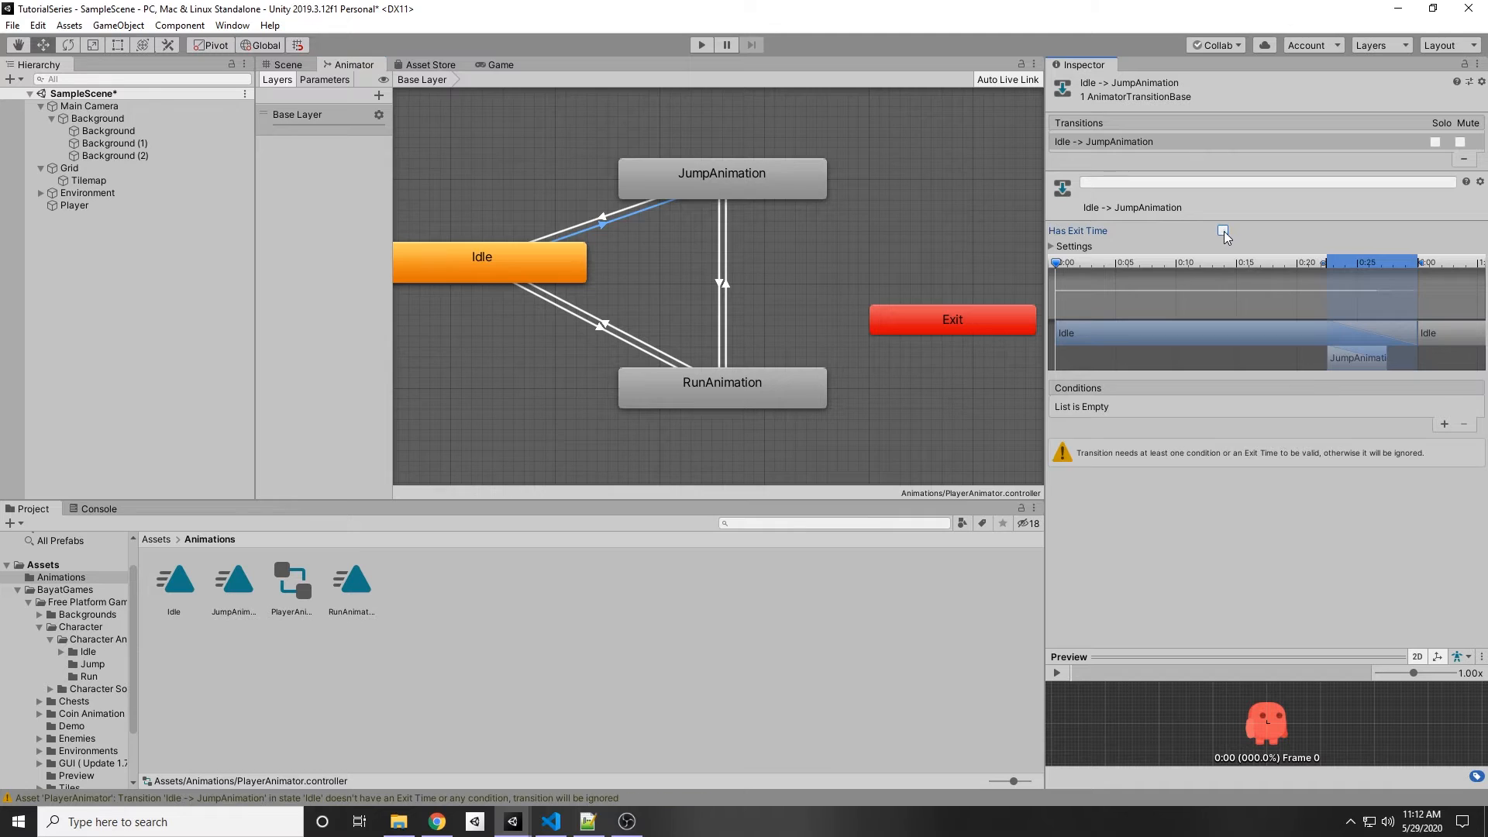
Step: Turn off Has Exit Time on the Idle to RunAnimation transition
{"action": "left_click", "coordinate": [632, 295]}
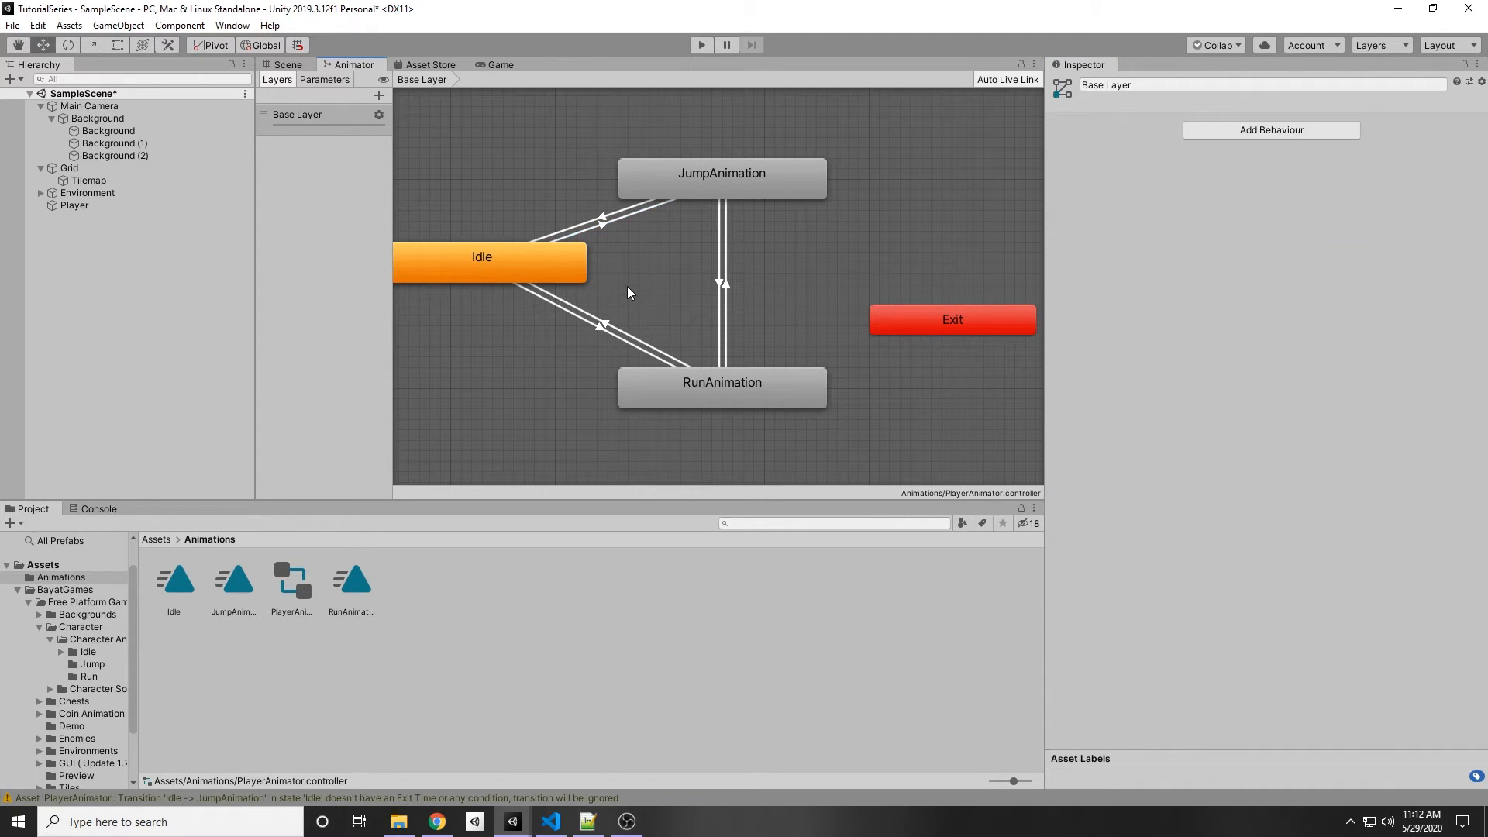
{"action": "left_click", "coordinate": [598, 326]}
{"action": "left_click", "coordinate": [1222, 230]}
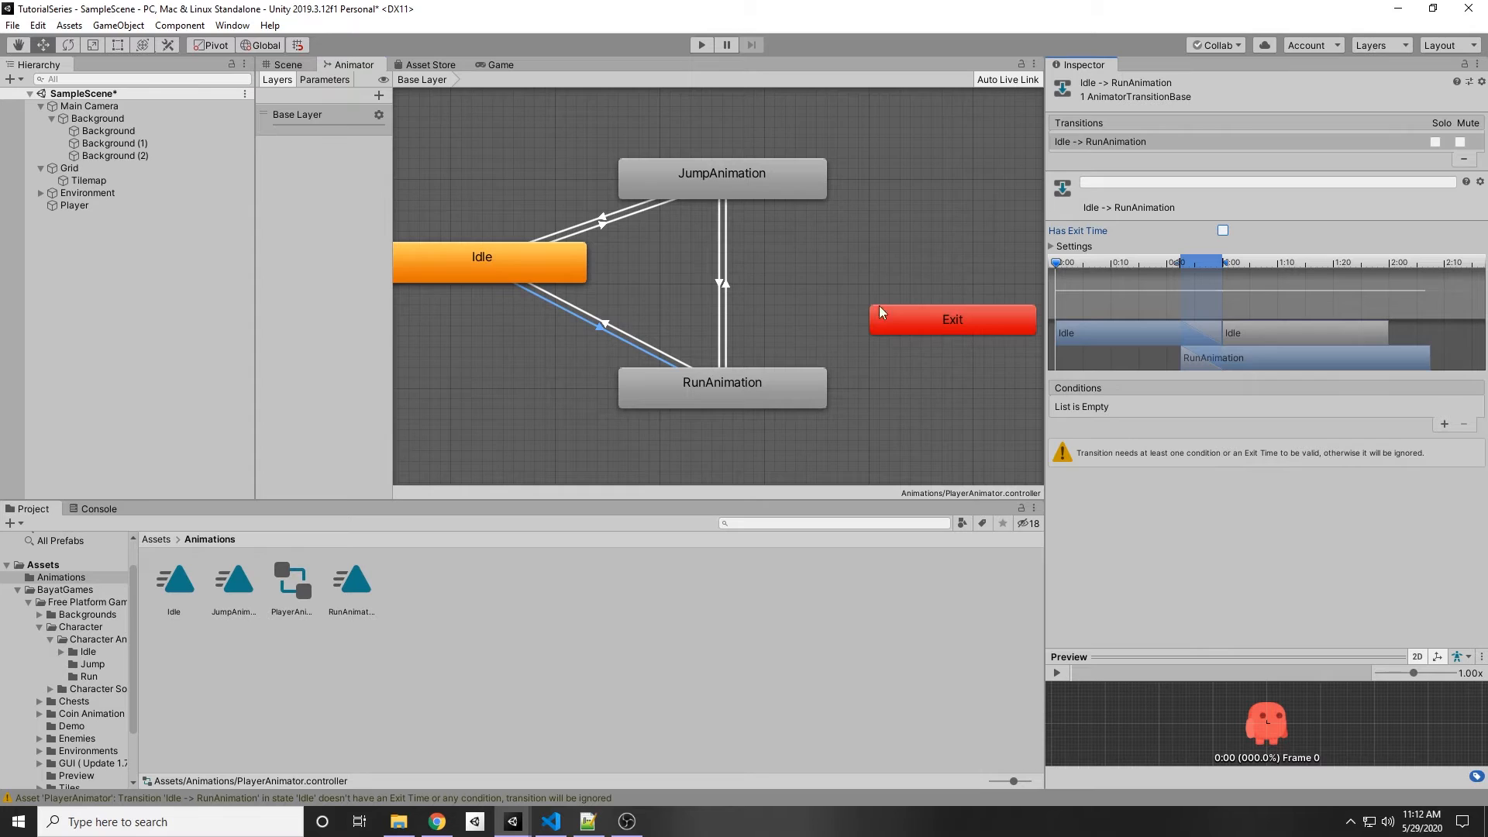
Step: Turn off Has Exit Time on the RunAnimation to Idle transition
{"action": "left_click", "coordinate": [606, 323]}
{"action": "left_click", "coordinate": [1224, 230]}
{"action": "left_click", "coordinate": [650, 264]}
{"action": "middle_click_drag", "start_coordinate": [649, 264], "coordinate": [722, 279]}
{"action": "scroll", "coordinate": [720, 259], "scroll_direction": "down", "scroll_amount": 4}
{"action": "scroll", "coordinate": [719, 253], "scroll_direction": "up", "scroll_amount": 5}
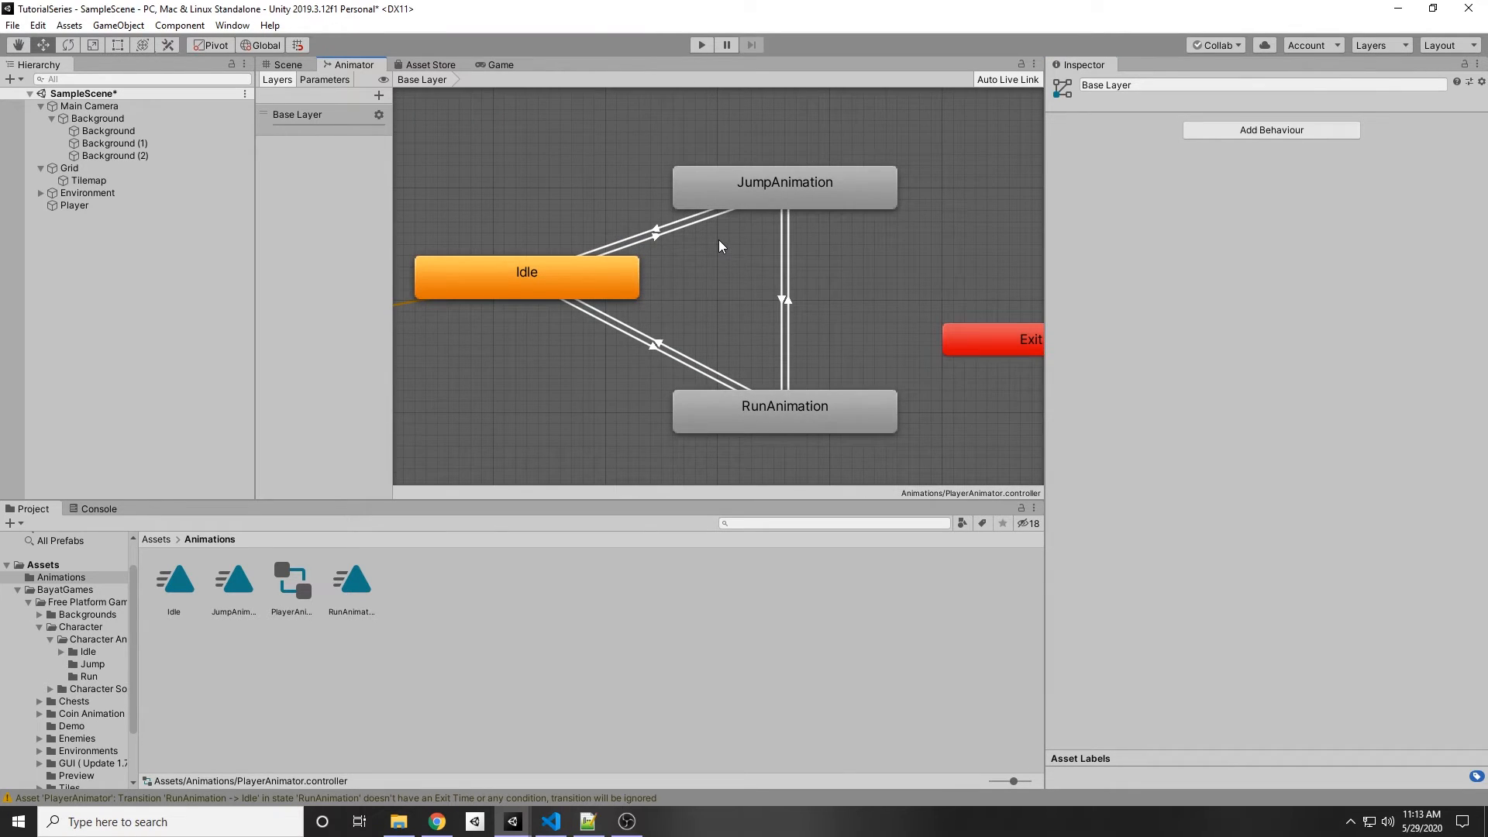
Step: Resize the surrounding panels so the Animator window becomes wider
{"action": "left_click_drag", "start_coordinate": [581, 135], "coordinate": [900, 474]}
{"action": "left_click", "coordinate": [624, 141]}
{"action": "left_click_drag", "start_coordinate": [390, 142], "coordinate": [472, 136]}
{"action": "left_click_drag", "start_coordinate": [254, 211], "coordinate": [156, 203]}
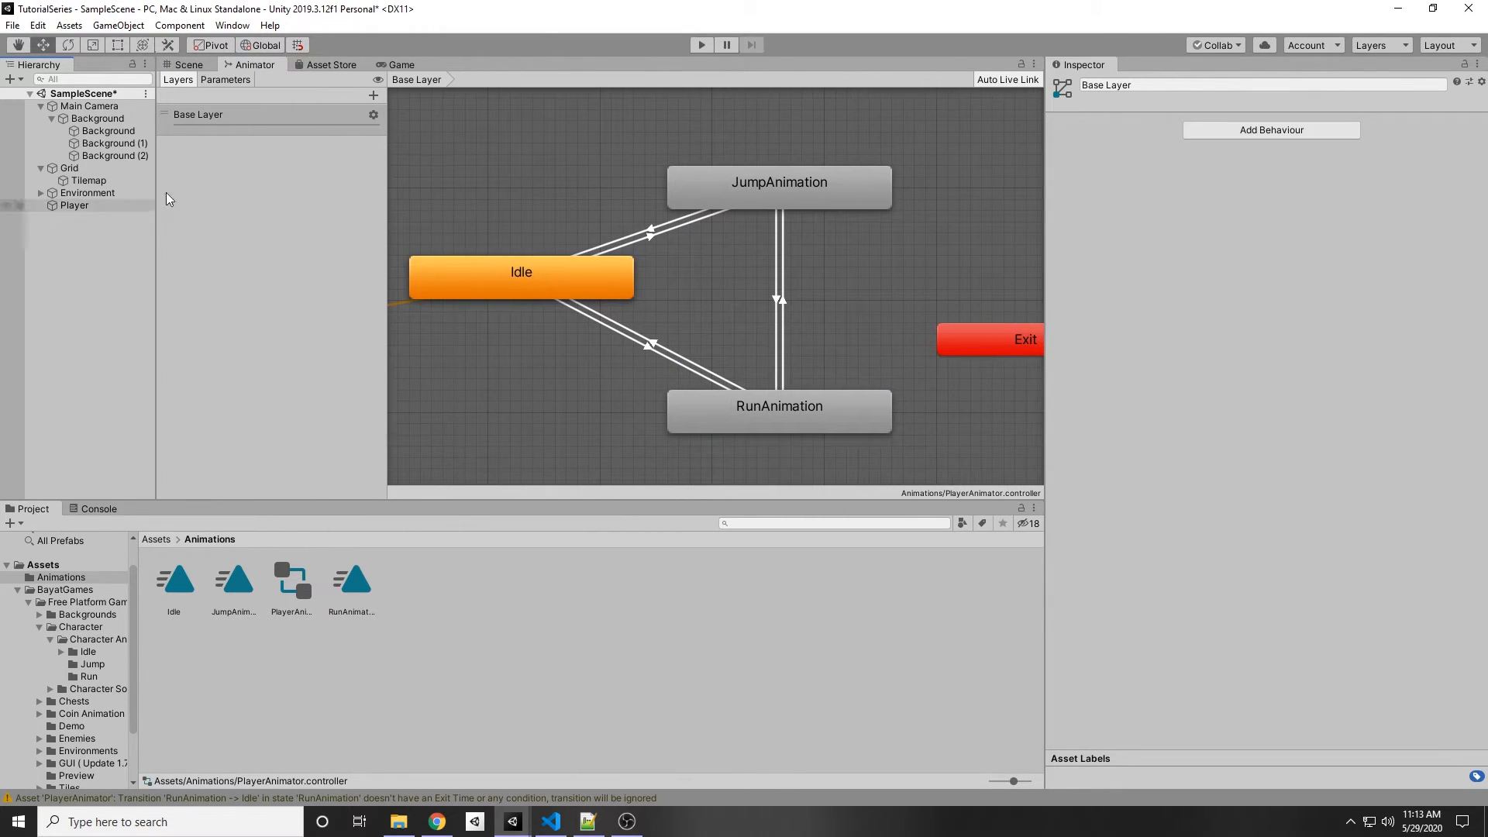
Step: Add a Bool parameter named Run to the Animator Controller
{"action": "left_click", "coordinate": [231, 80]}
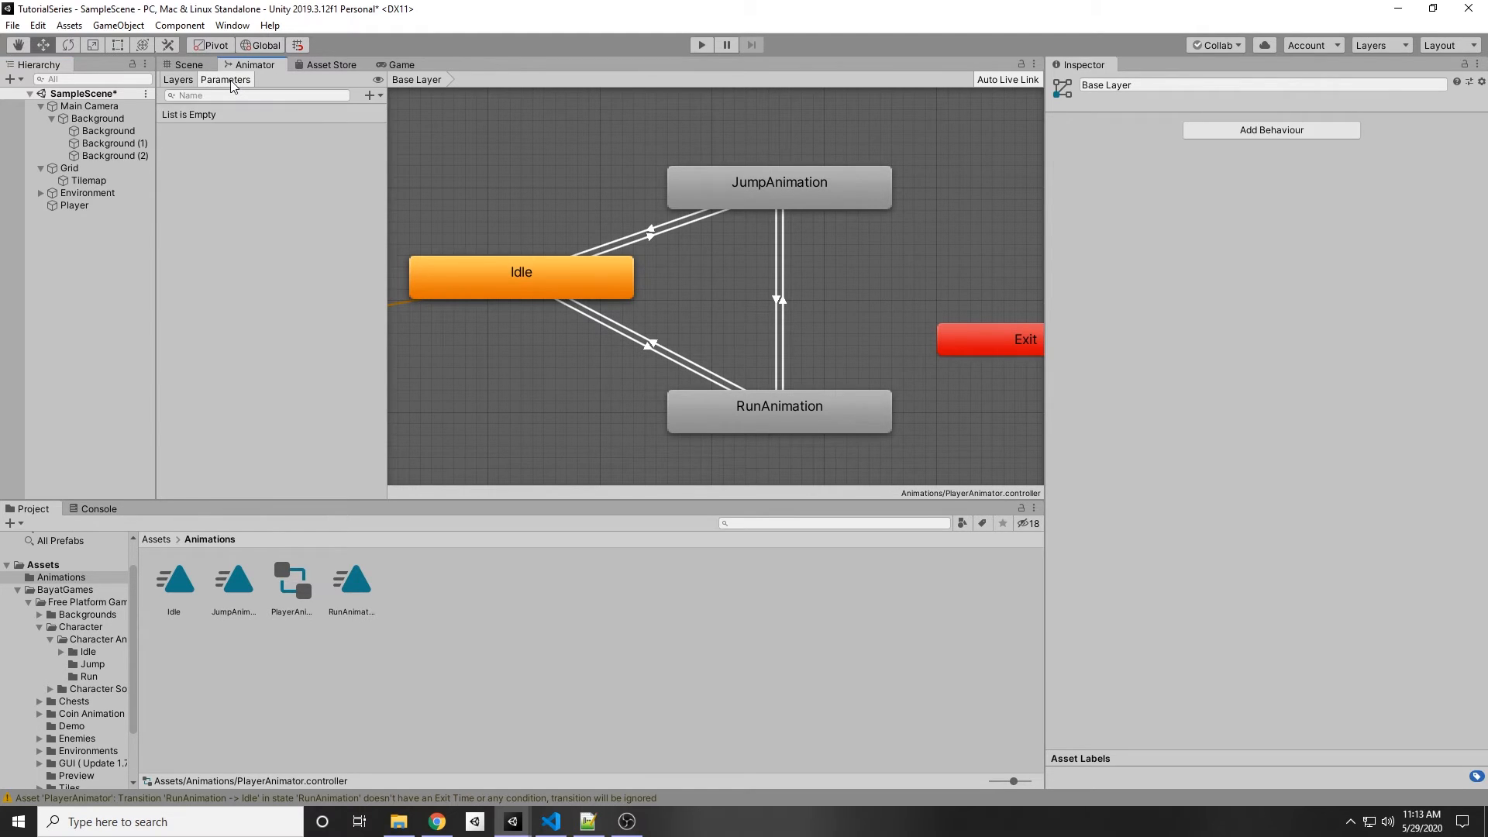
{"action": "left_click", "coordinate": [370, 93]}
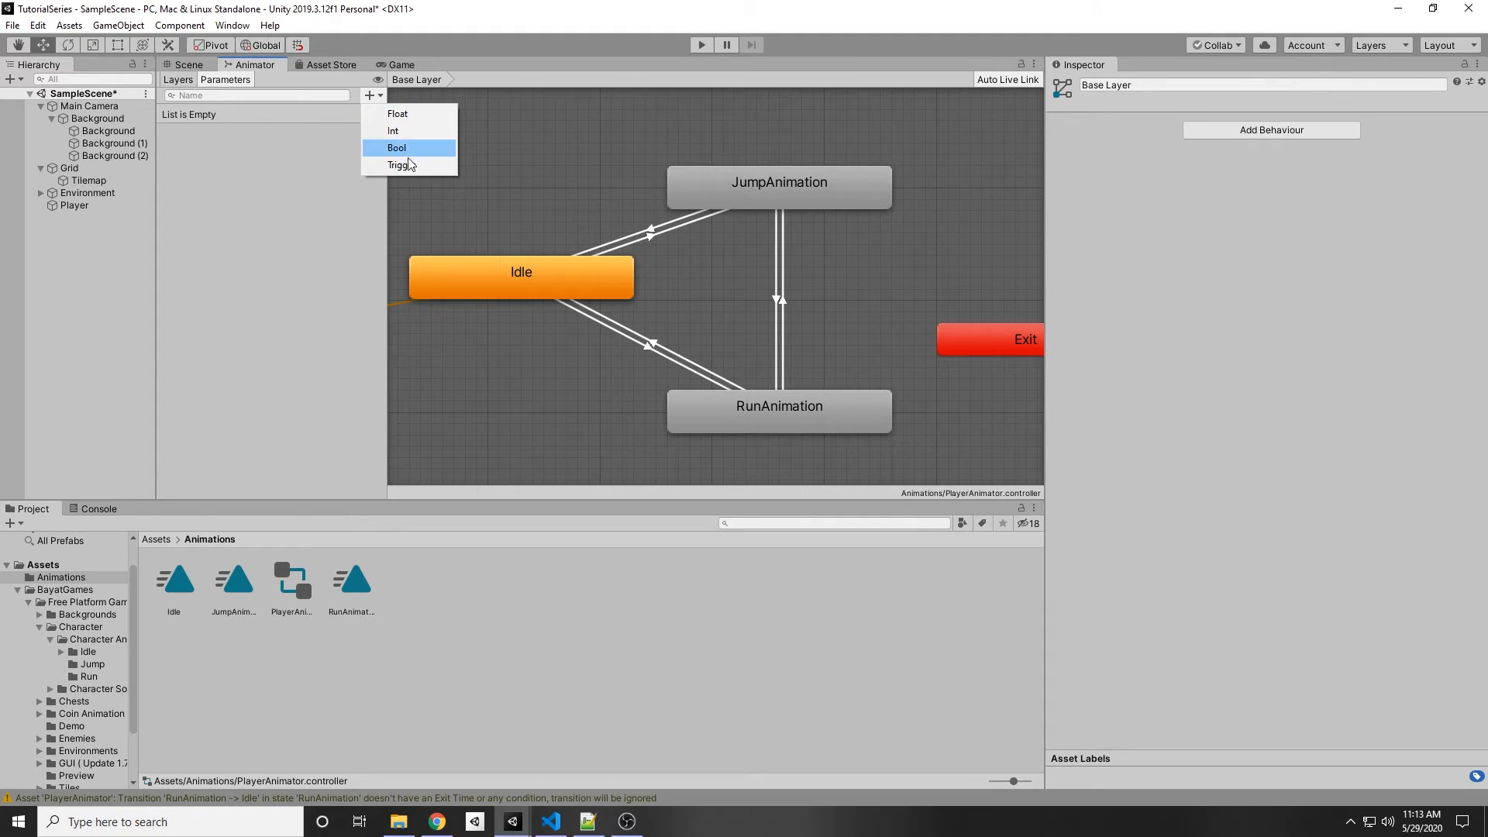
{"action": "key", "text": "alt+Tab"}
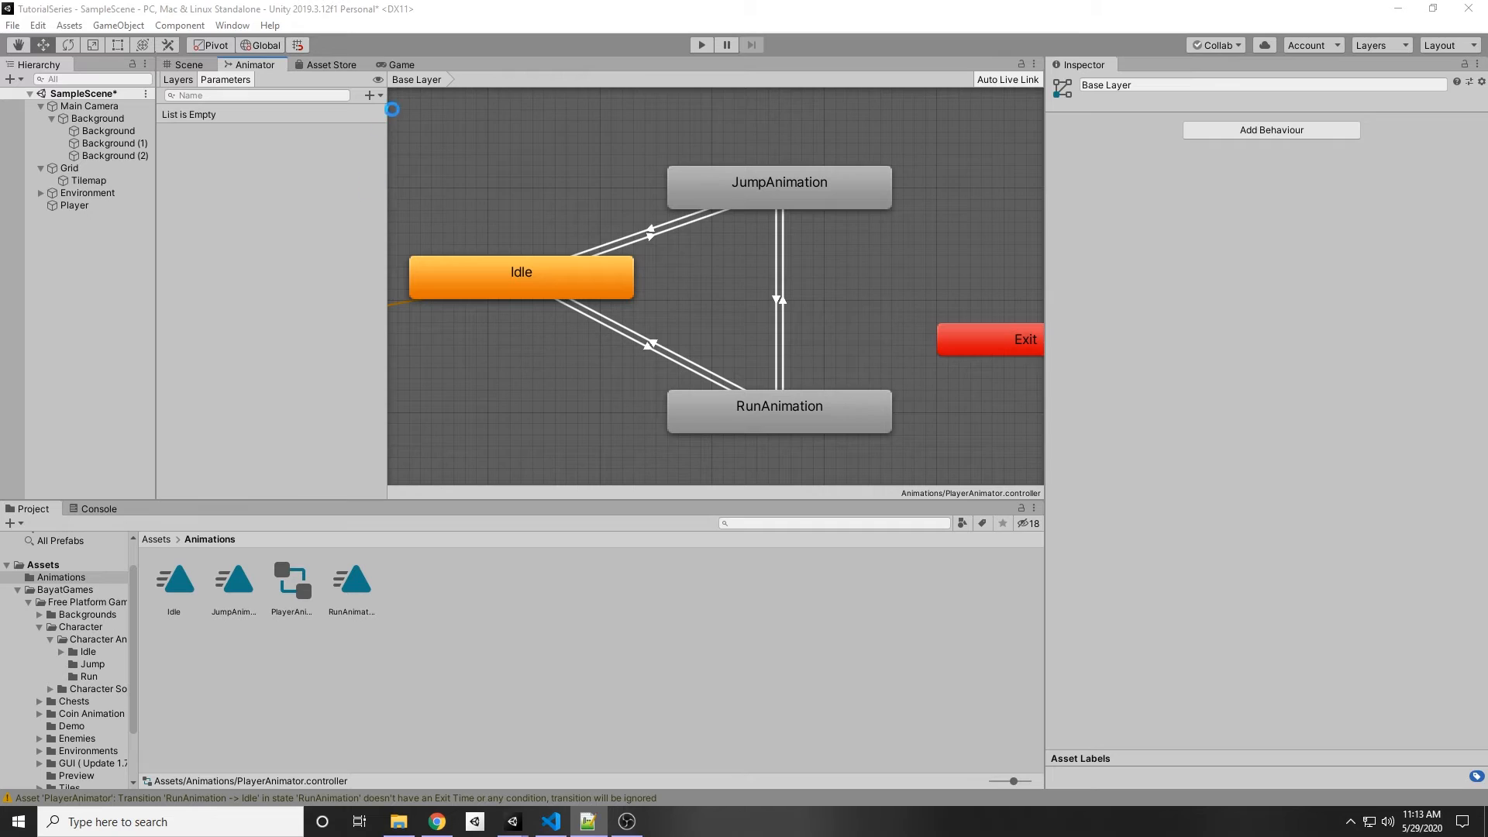
{"action": "key", "text": "alt+Tab"}
{"action": "left_click", "coordinate": [374, 99]}
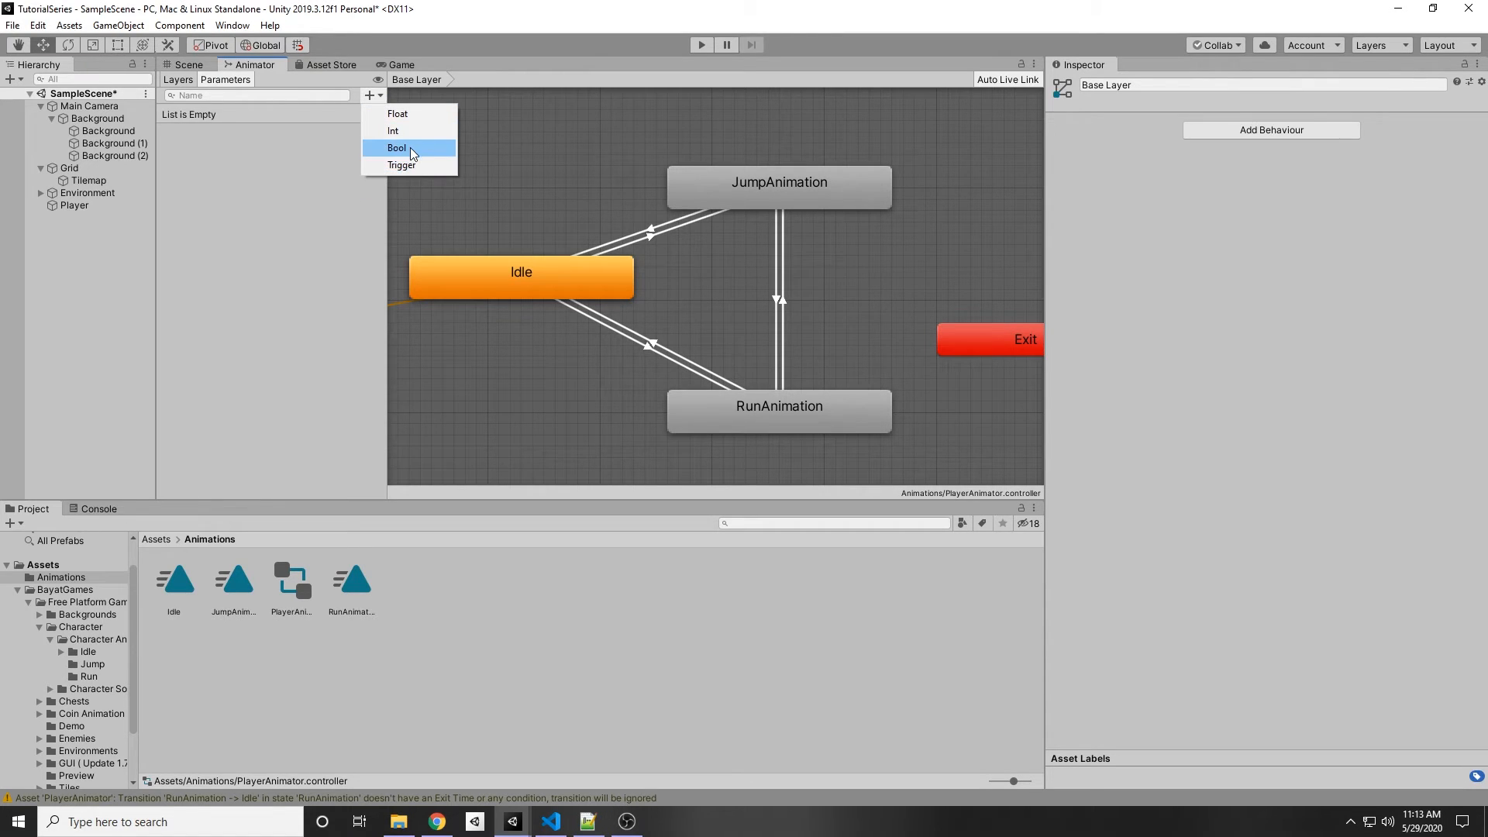
{"action": "left_click", "coordinate": [373, 93]}
{"action": "left_click", "coordinate": [374, 96]}
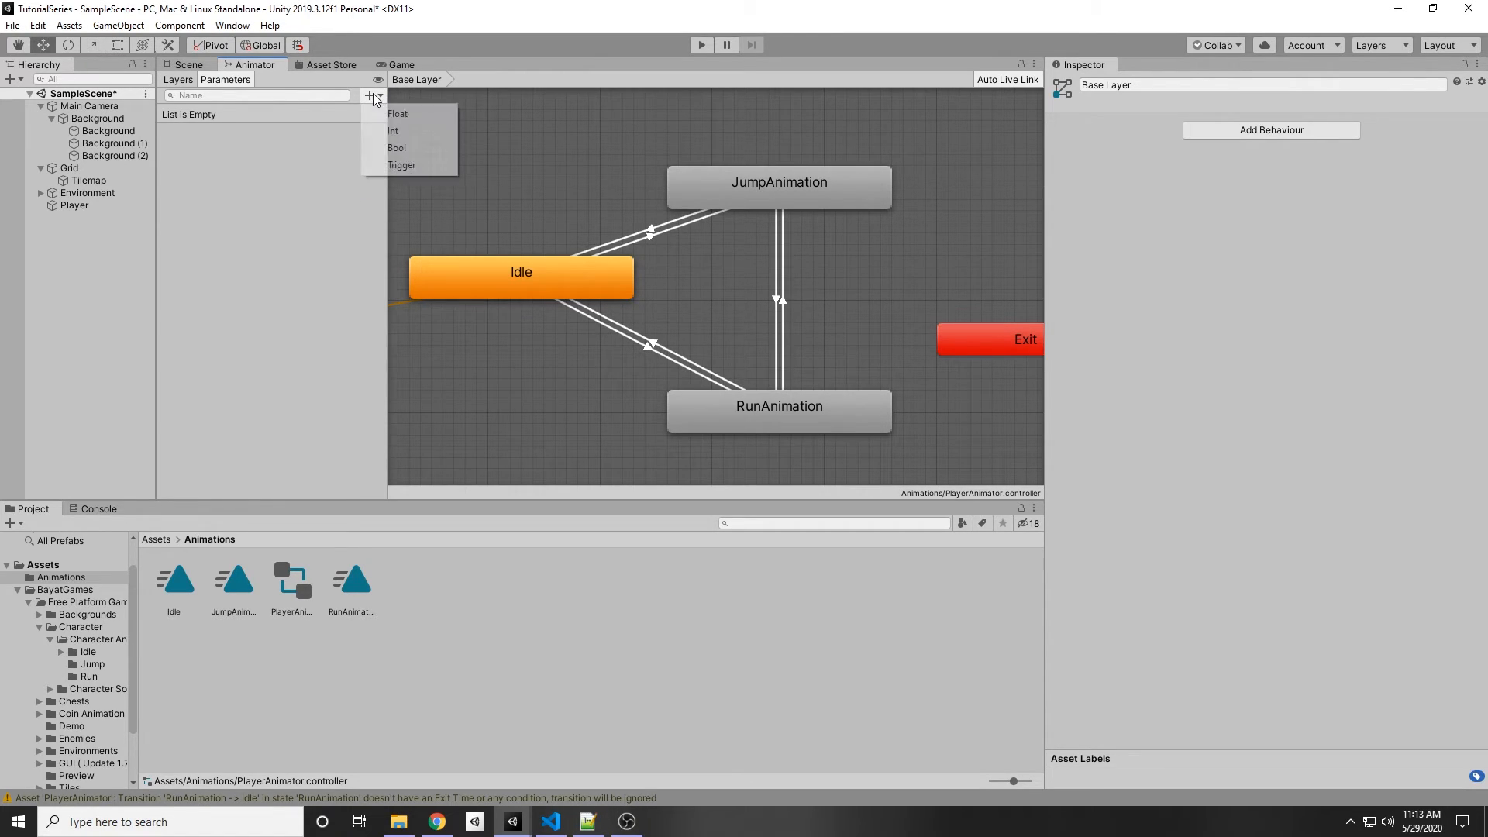
{"action": "left_click", "coordinate": [396, 147]}
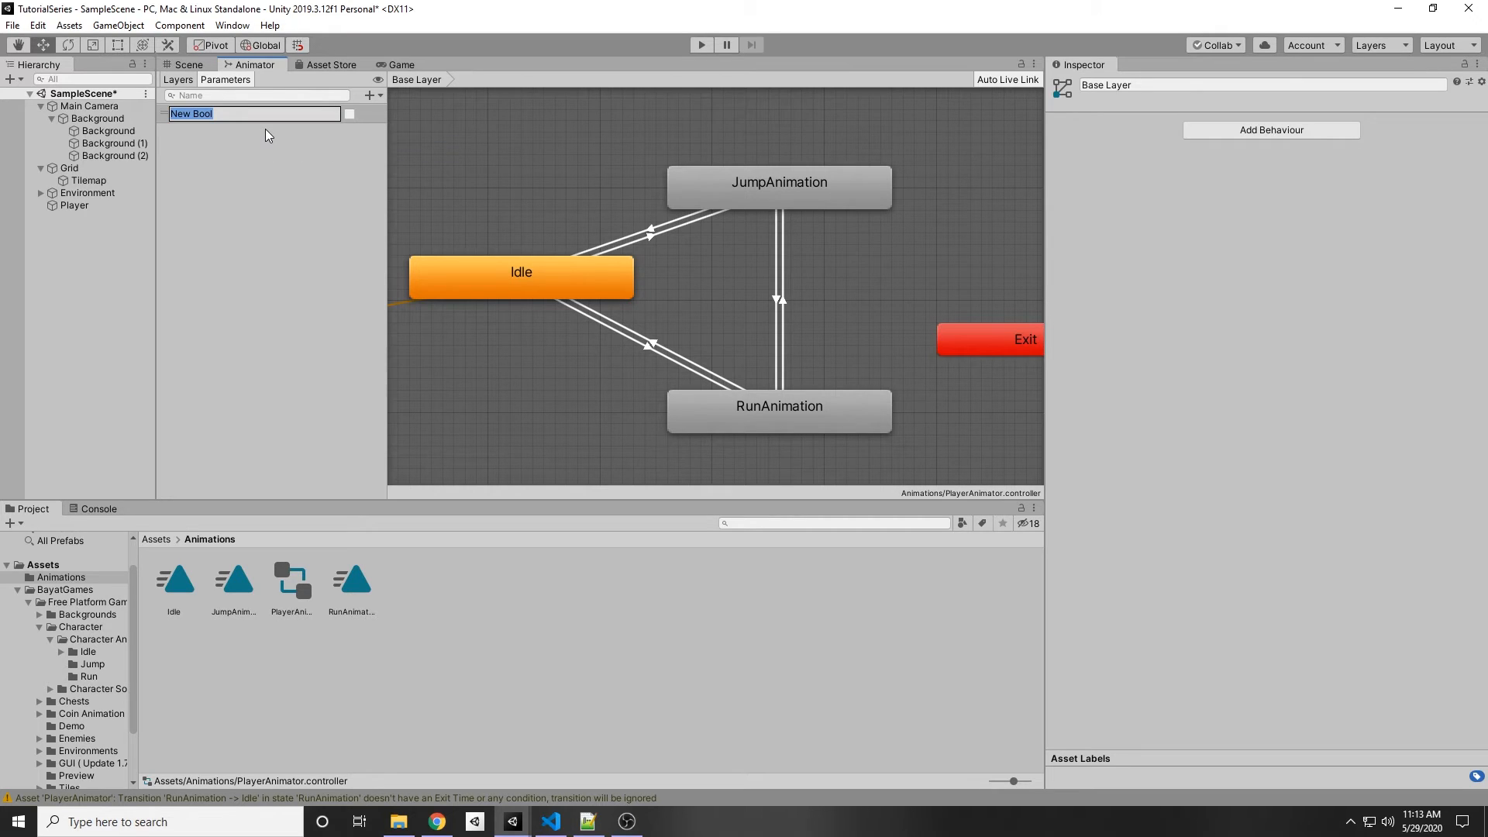
{"action": "type", "text": "Run"}
{"action": "key", "text": "Return"}
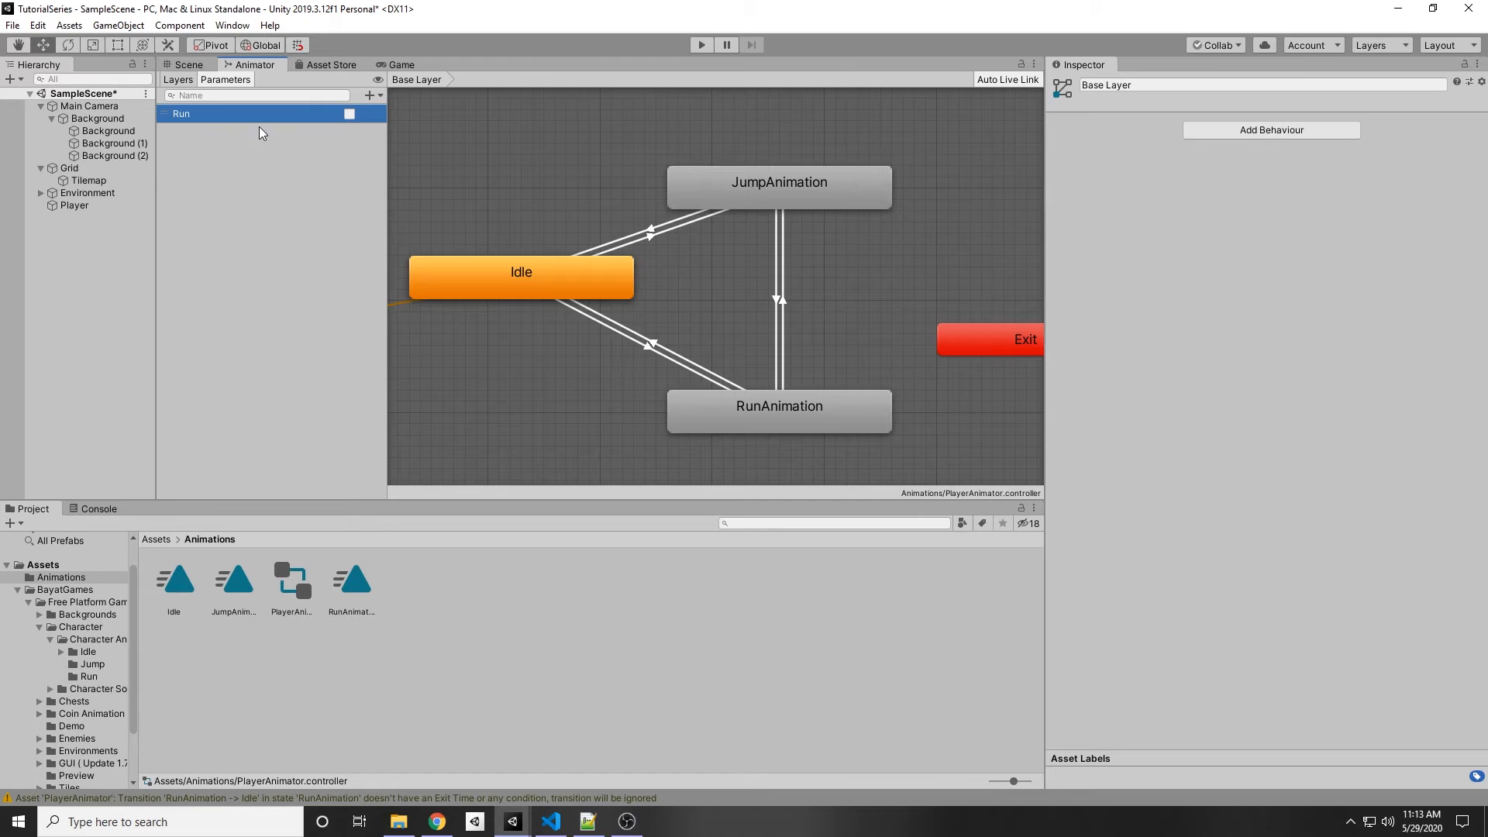
{"action": "middle_click_drag", "start_coordinate": [509, 342], "coordinate": [522, 291]}
{"action": "scroll", "coordinate": [494, 238], "scroll_direction": "down", "scroll_amount": 5}
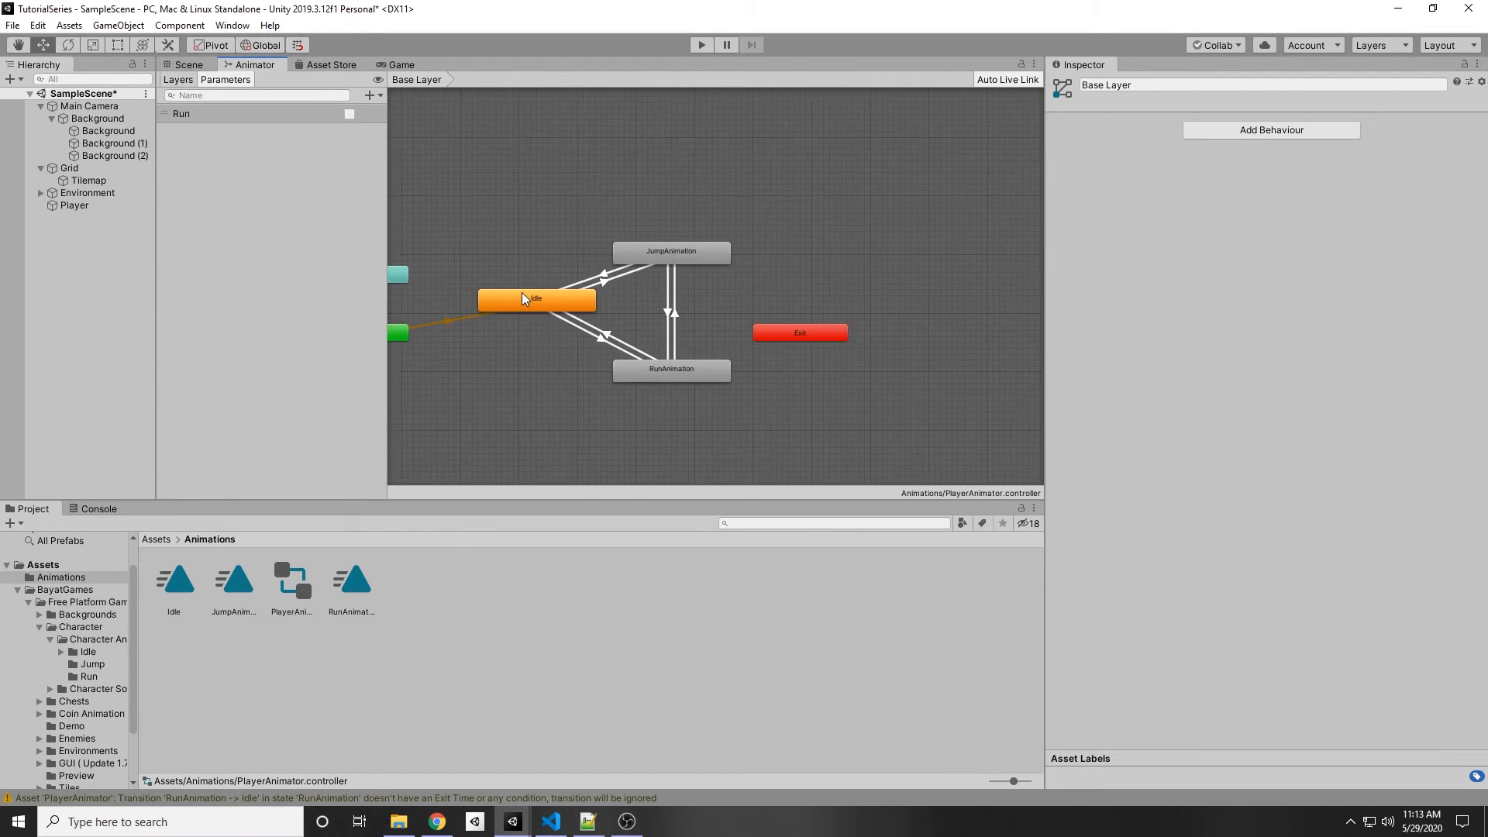
{"action": "scroll", "coordinate": [522, 292], "scroll_direction": "up", "scroll_amount": 5}
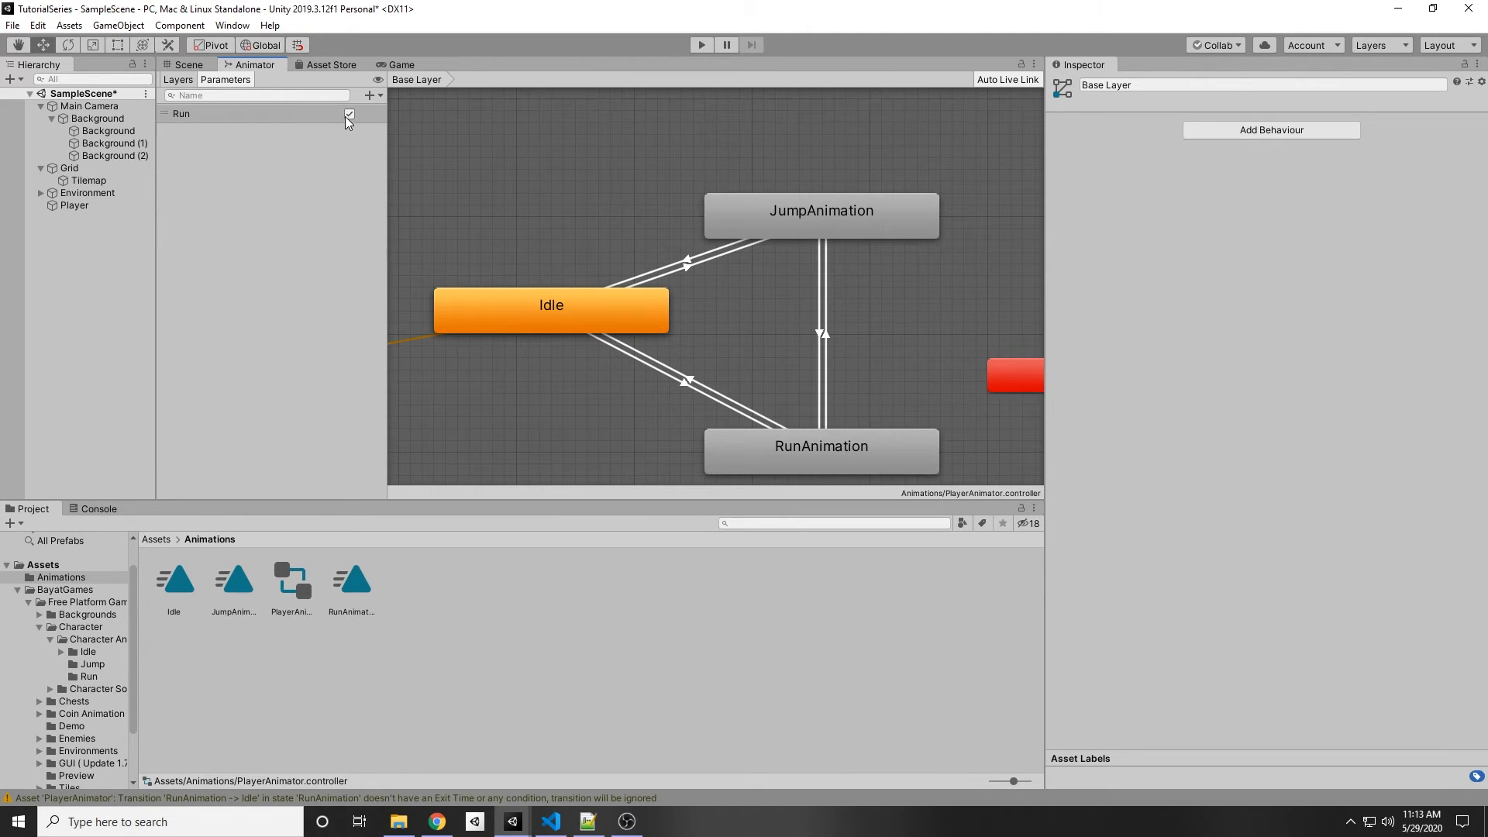
{"action": "left_click", "coordinate": [349, 114]}
{"action": "scroll", "coordinate": [554, 219], "scroll_direction": "down", "scroll_amount": 2}
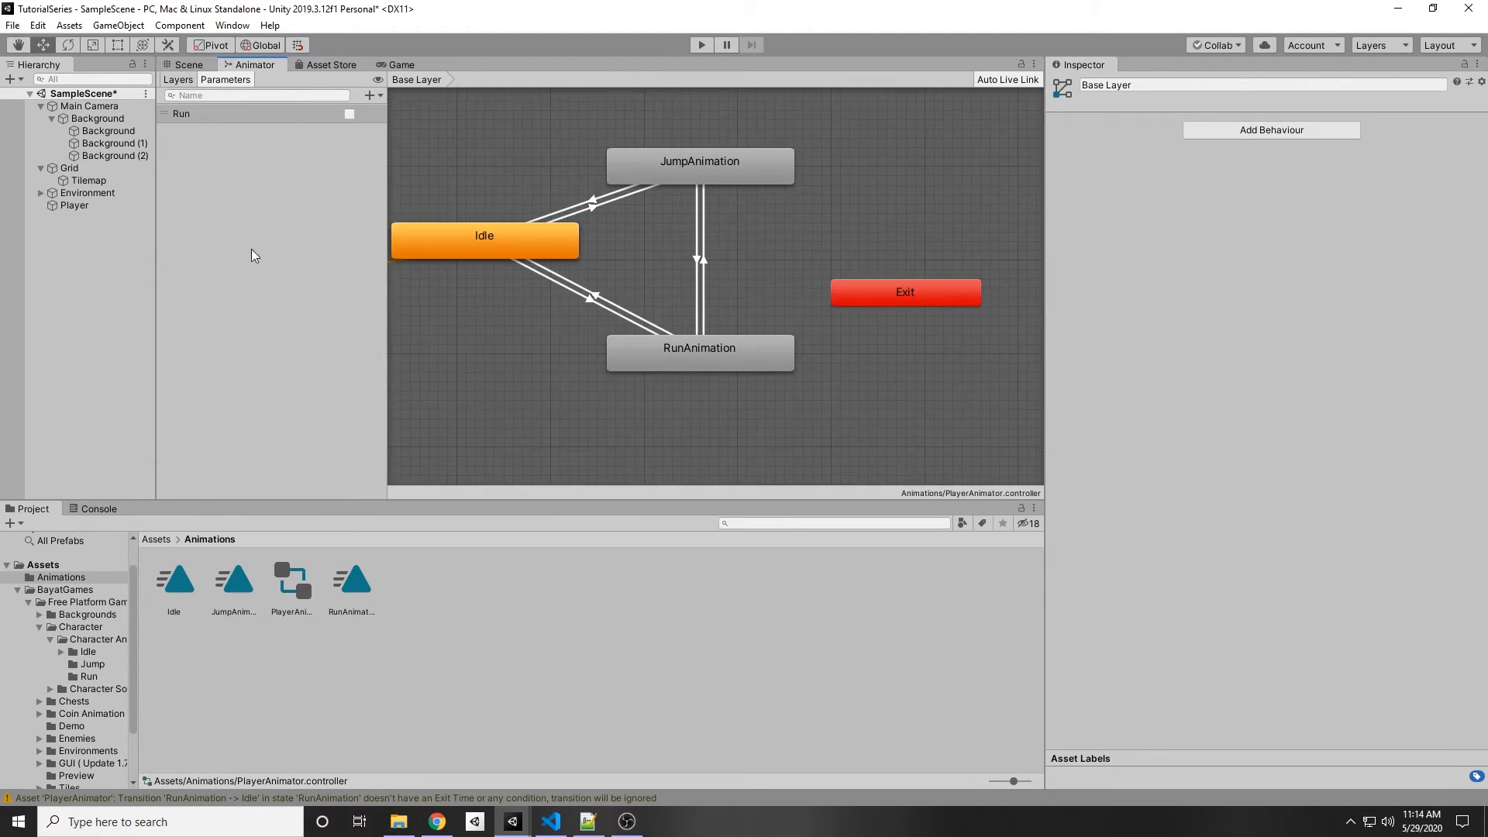
{"action": "scroll", "coordinate": [678, 198], "scroll_direction": "up", "scroll_amount": 2}
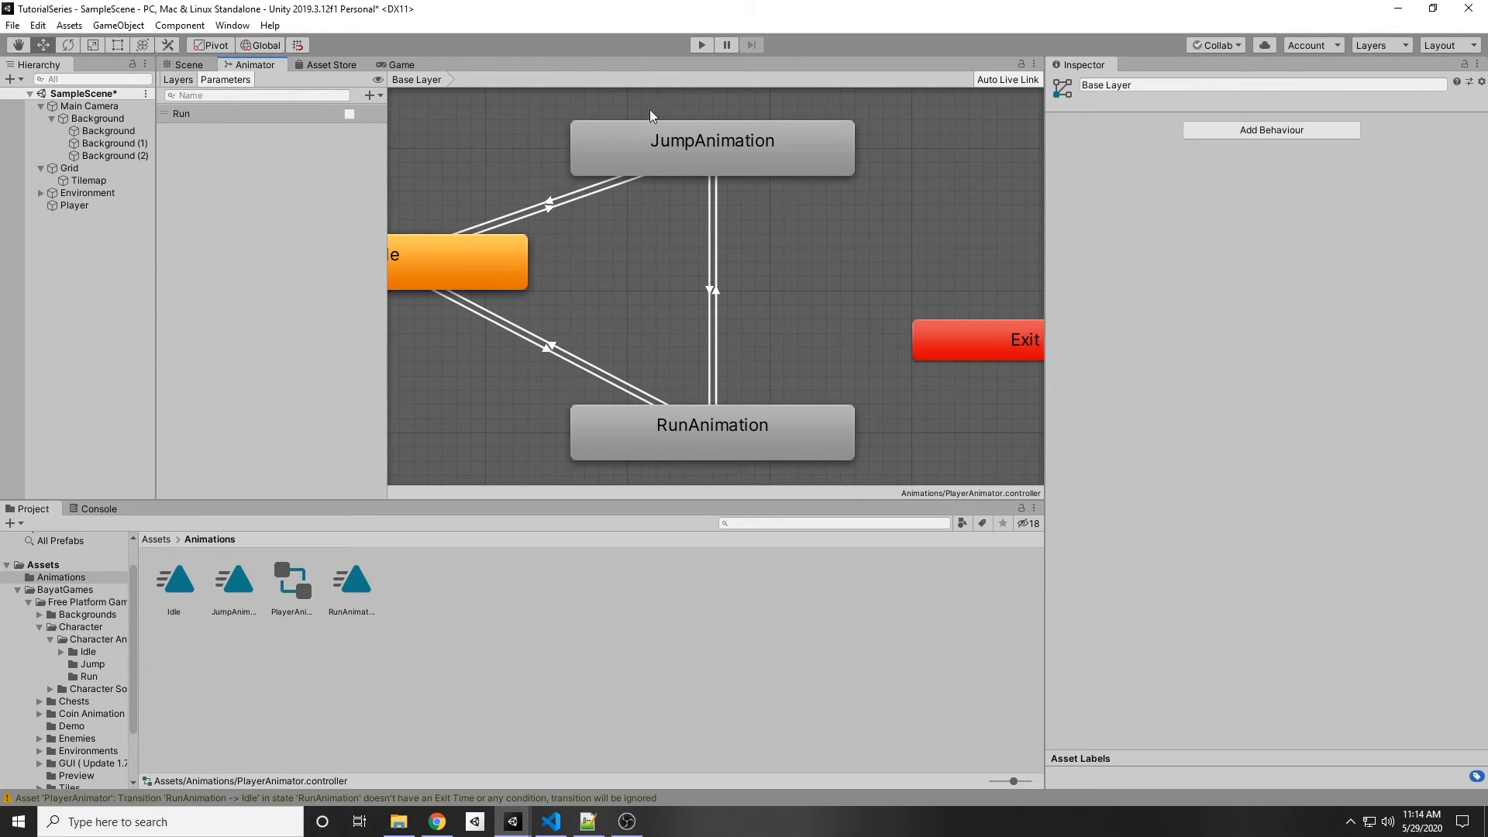
Step: Add a condition requiring Run to be true on the Idle to RunAnimation transition
{"action": "left_click", "coordinate": [546, 349]}
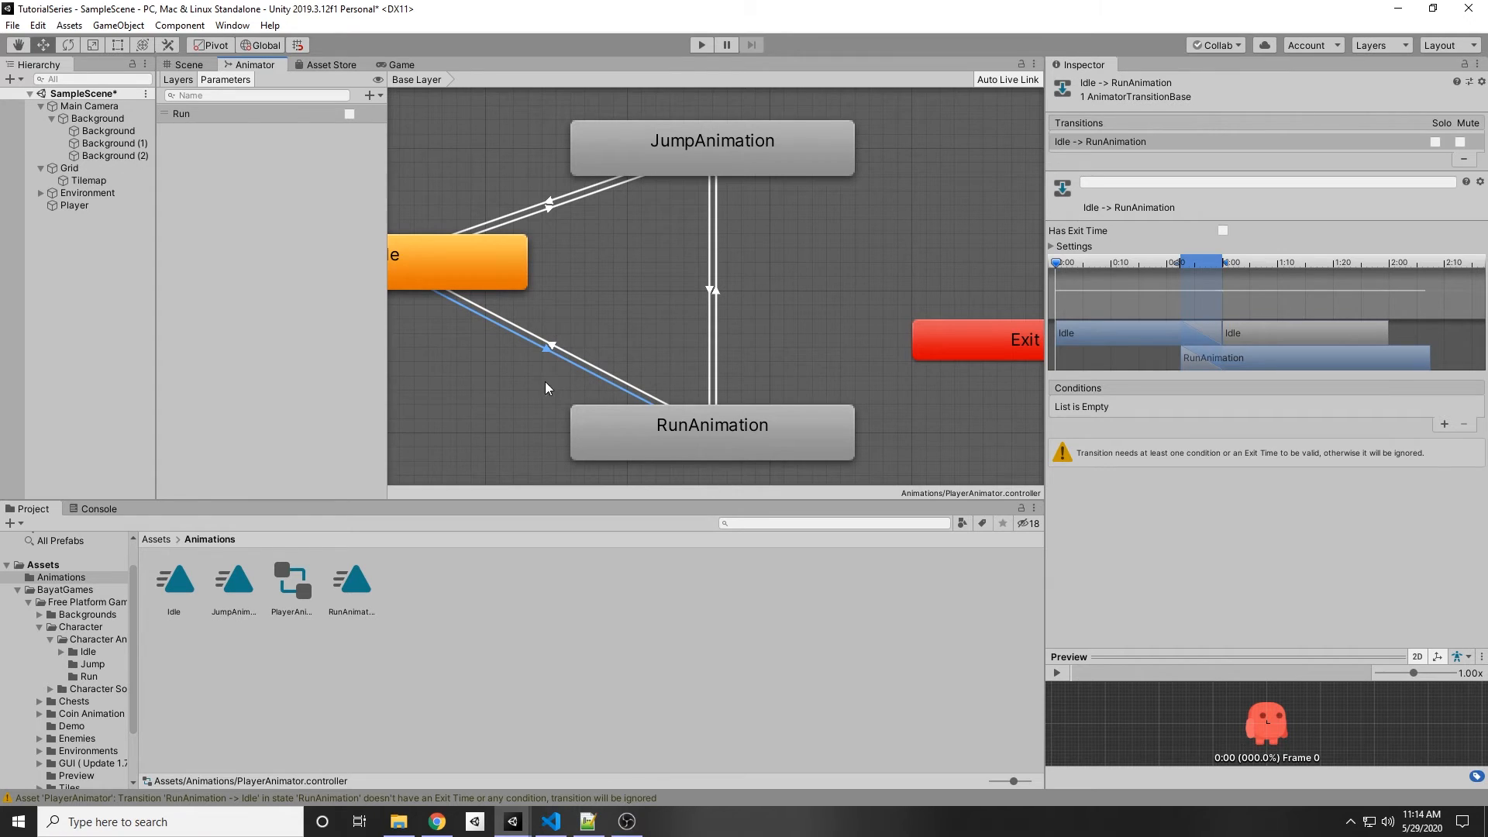
{"action": "middle_click_drag", "start_coordinate": [495, 383], "coordinate": [537, 373]}
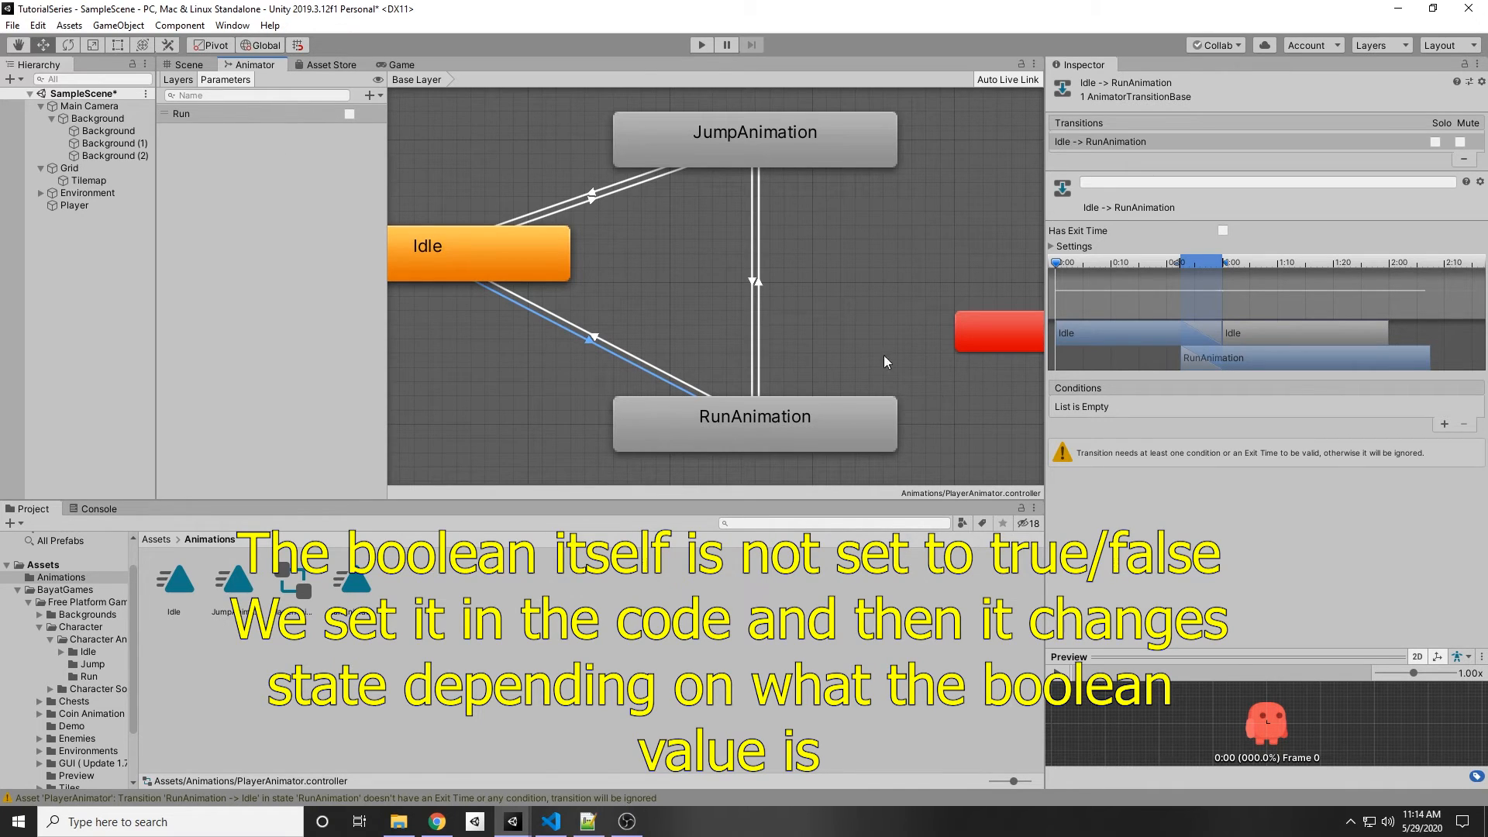
{"action": "left_click_drag", "start_coordinate": [564, 374], "coordinate": [1032, 486]}
{"action": "left_click", "coordinate": [630, 369]}
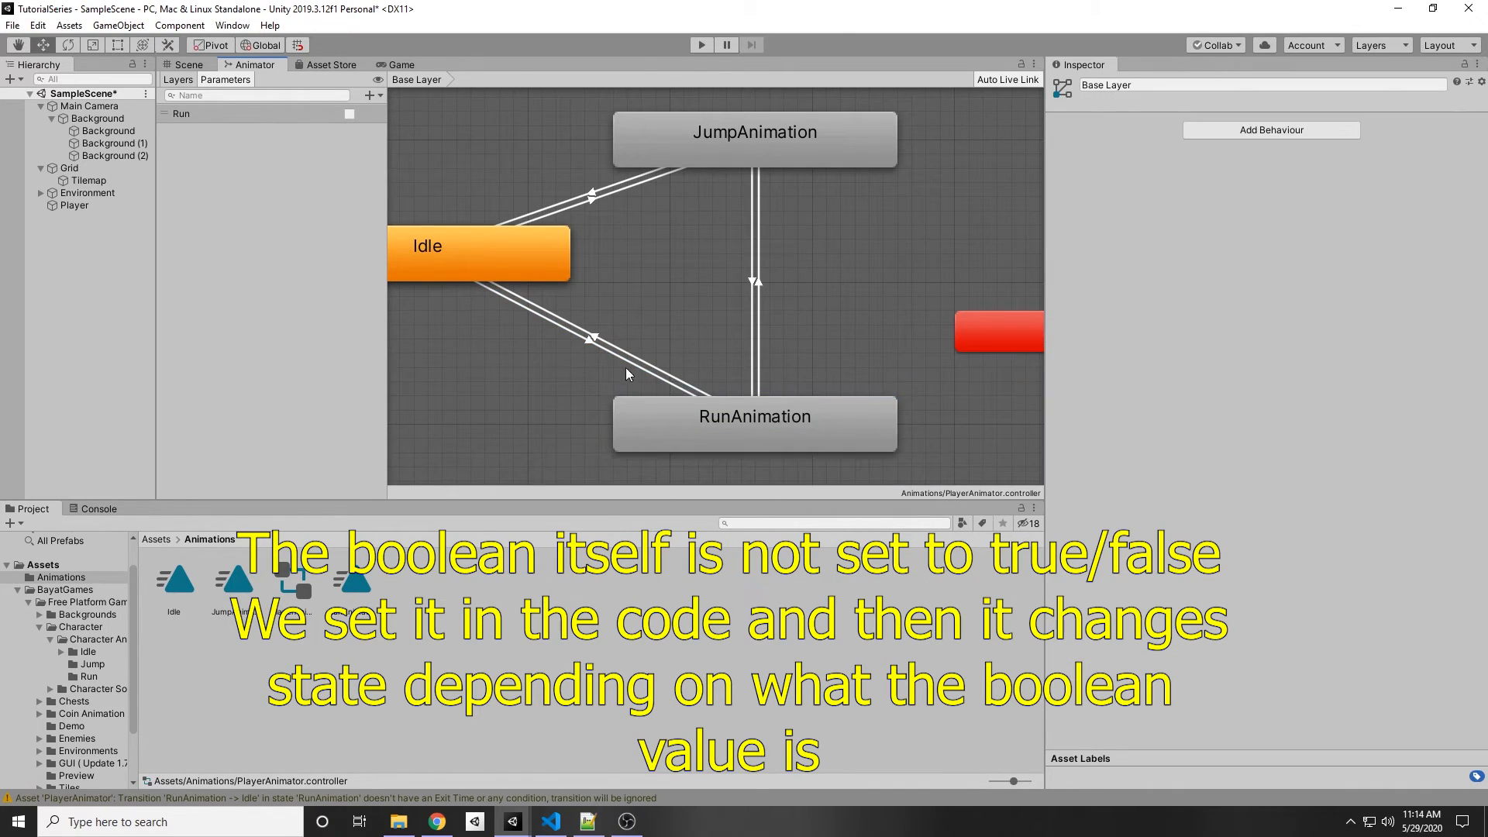
{"action": "left_click", "coordinate": [589, 341]}
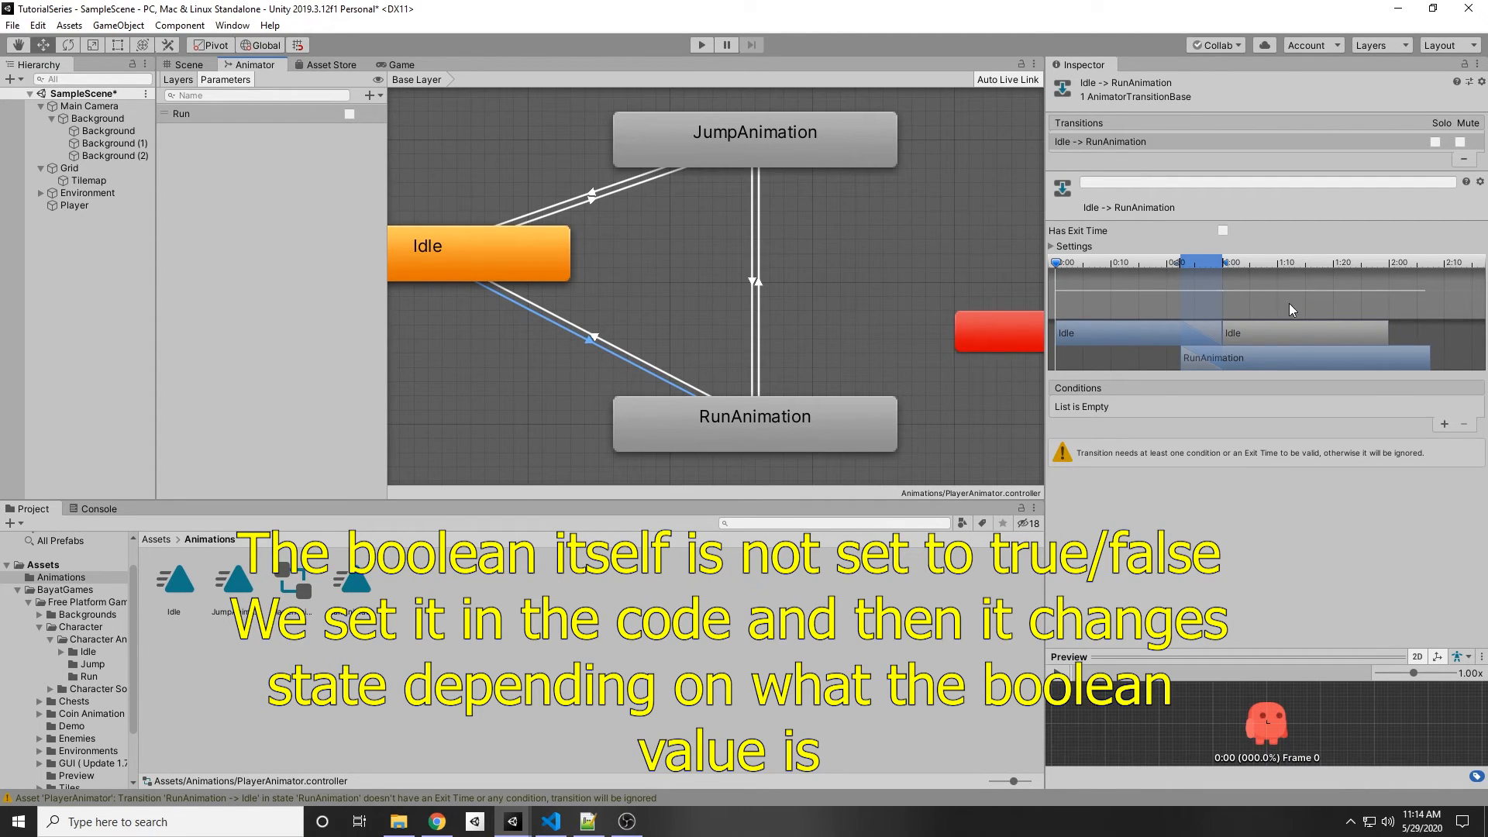
{"action": "left_click", "coordinate": [1442, 425]}
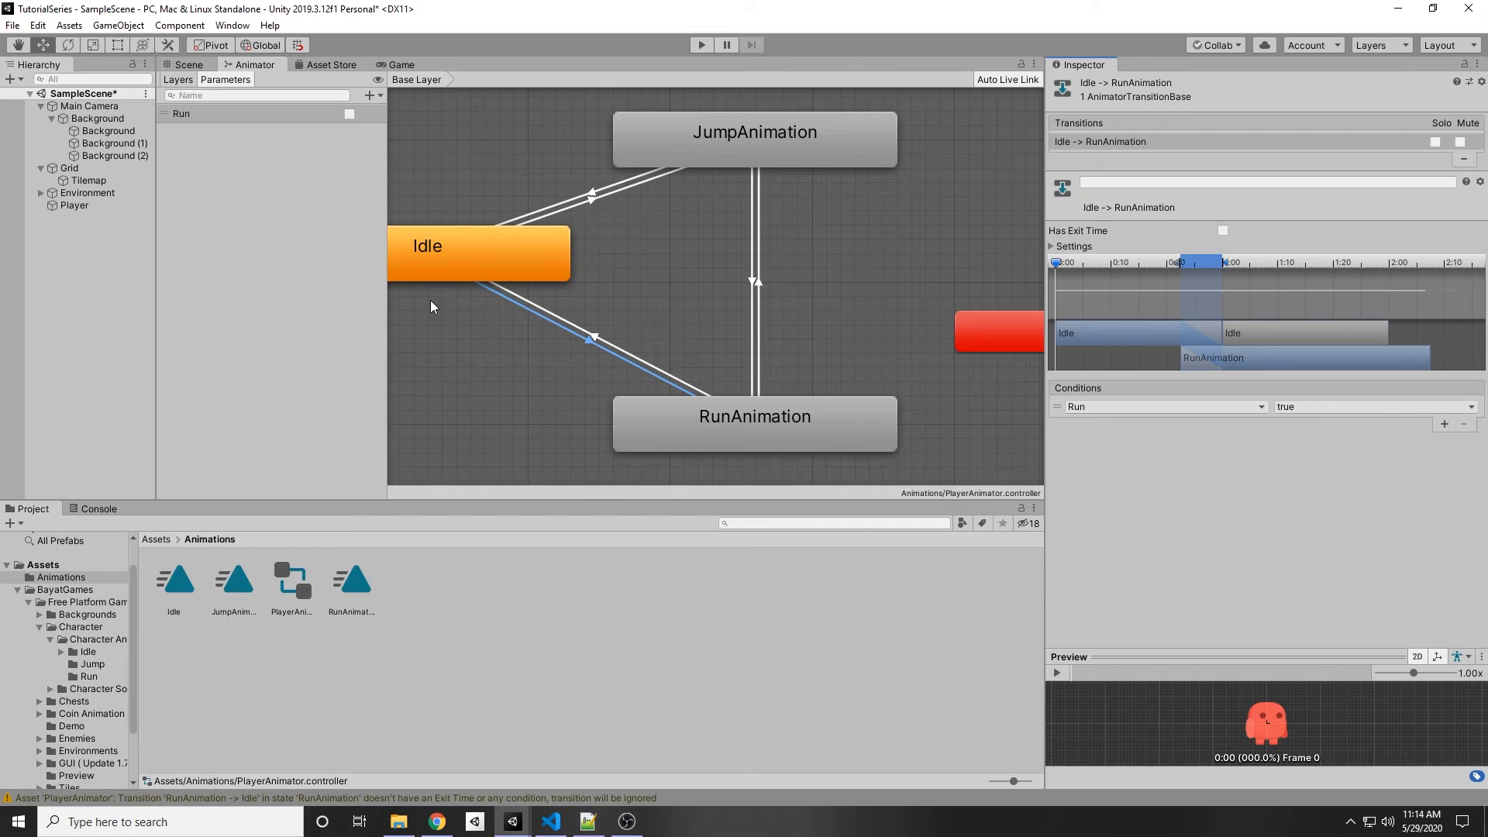
{"action": "left_click", "coordinate": [1311, 407]}
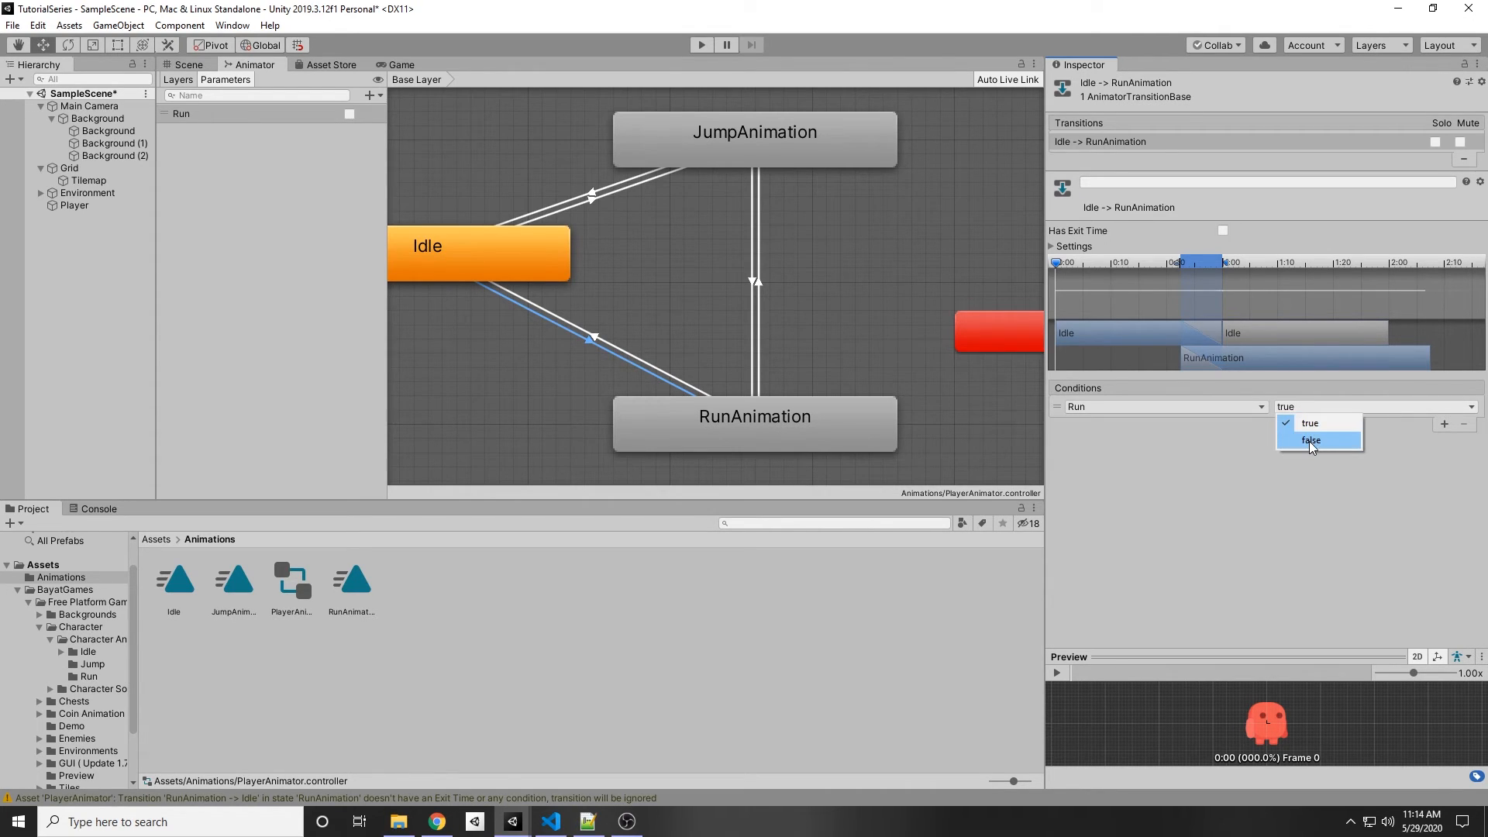
{"action": "left_click", "coordinate": [606, 277]}
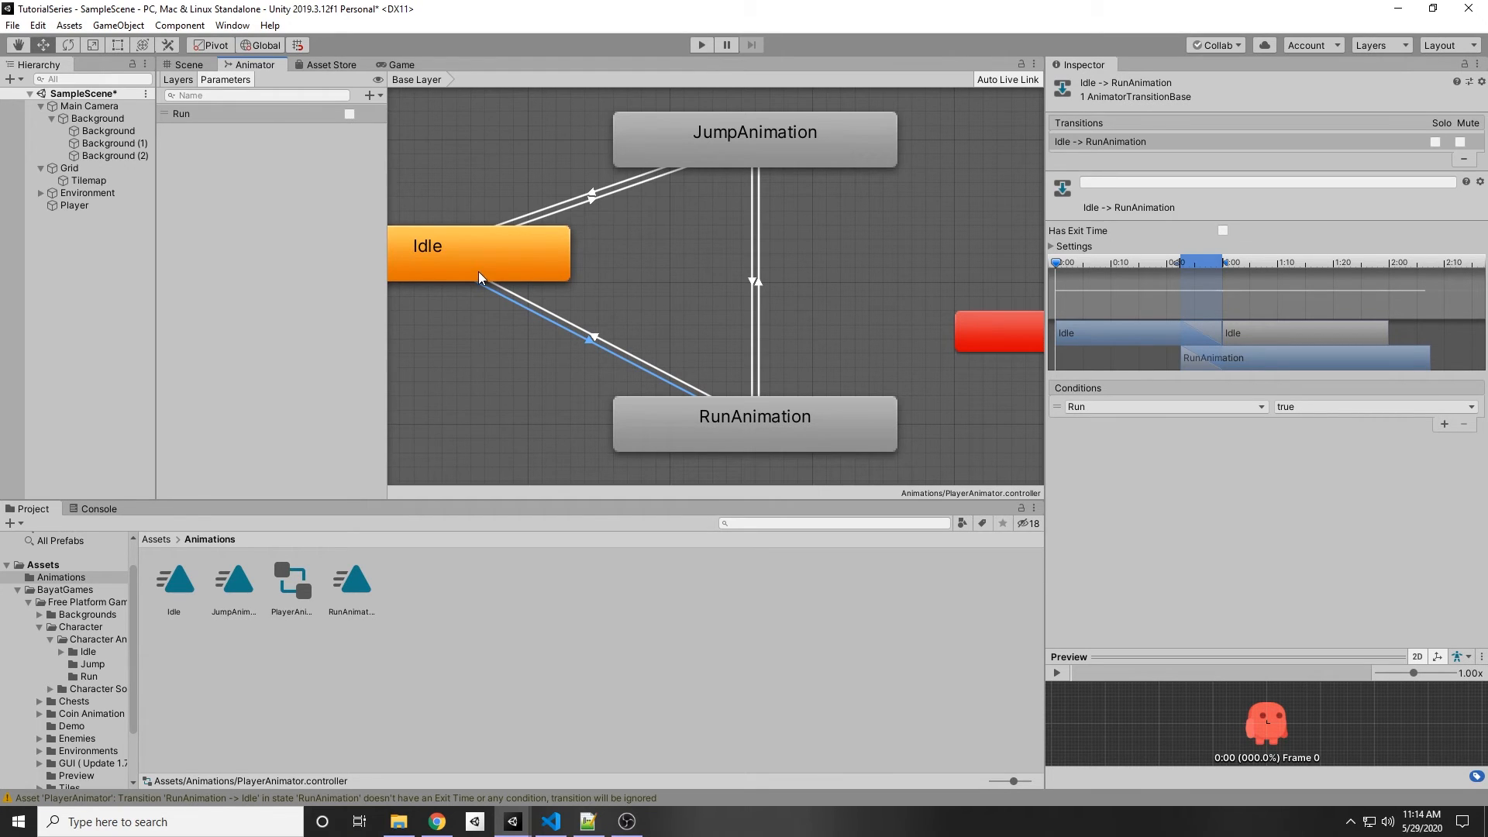
Step: Add a condition requiring Run to be false on the RunAnimation to Idle transition
{"action": "left_click", "coordinate": [597, 338]}
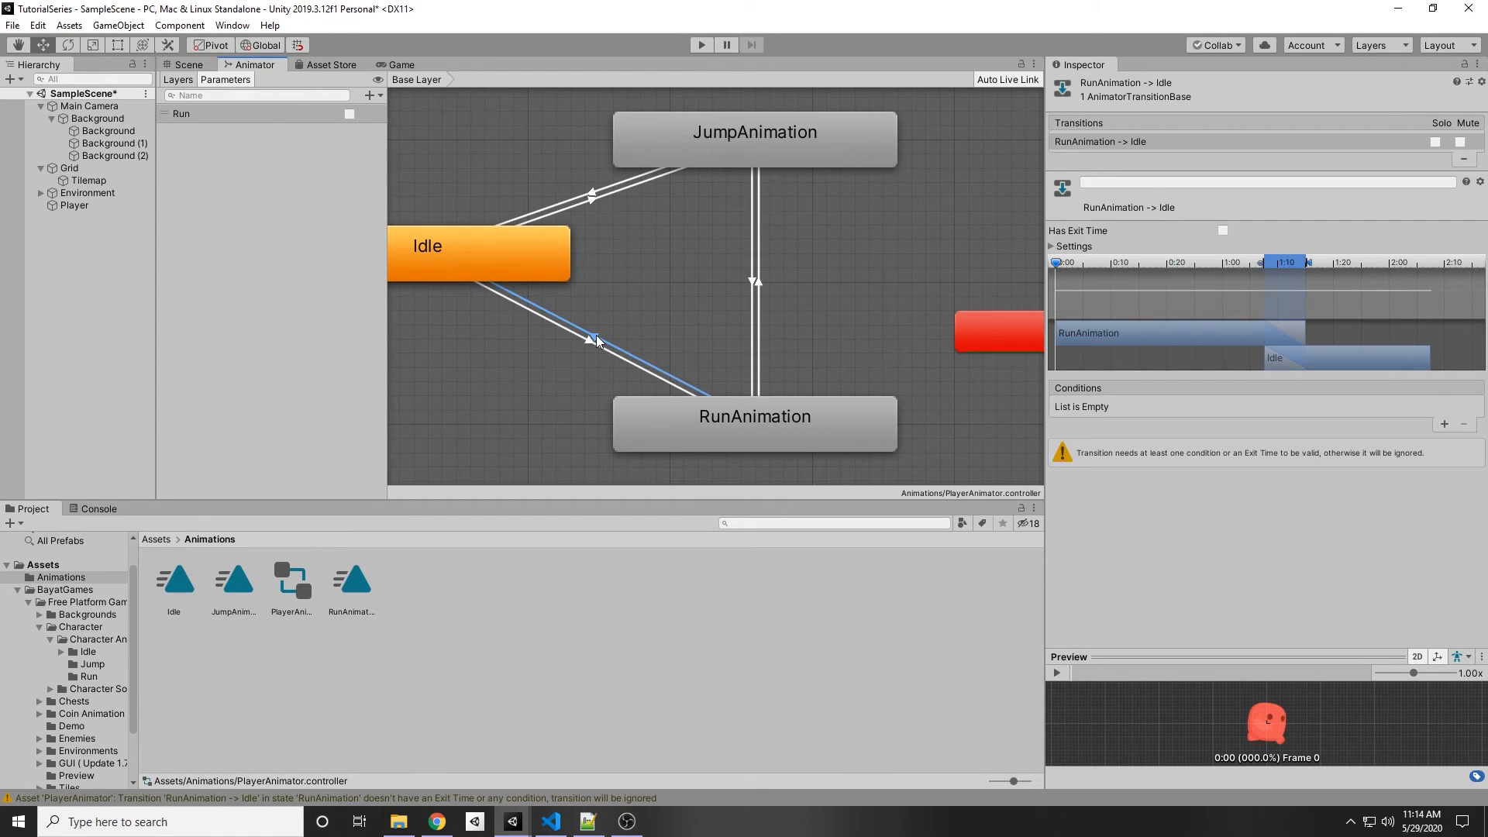
{"action": "left_click", "coordinate": [1444, 425]}
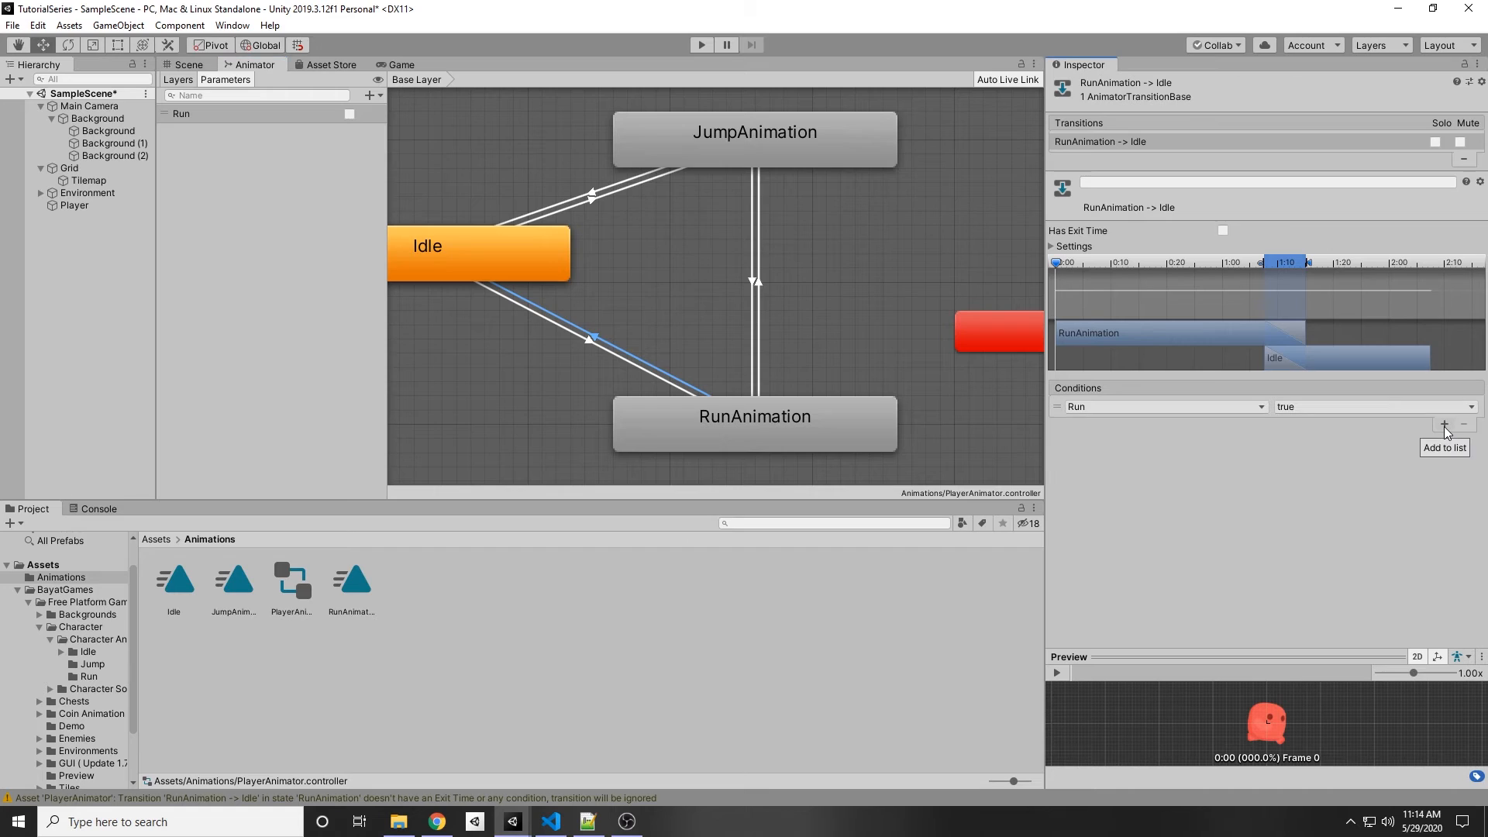
{"action": "left_click", "coordinate": [1404, 411]}
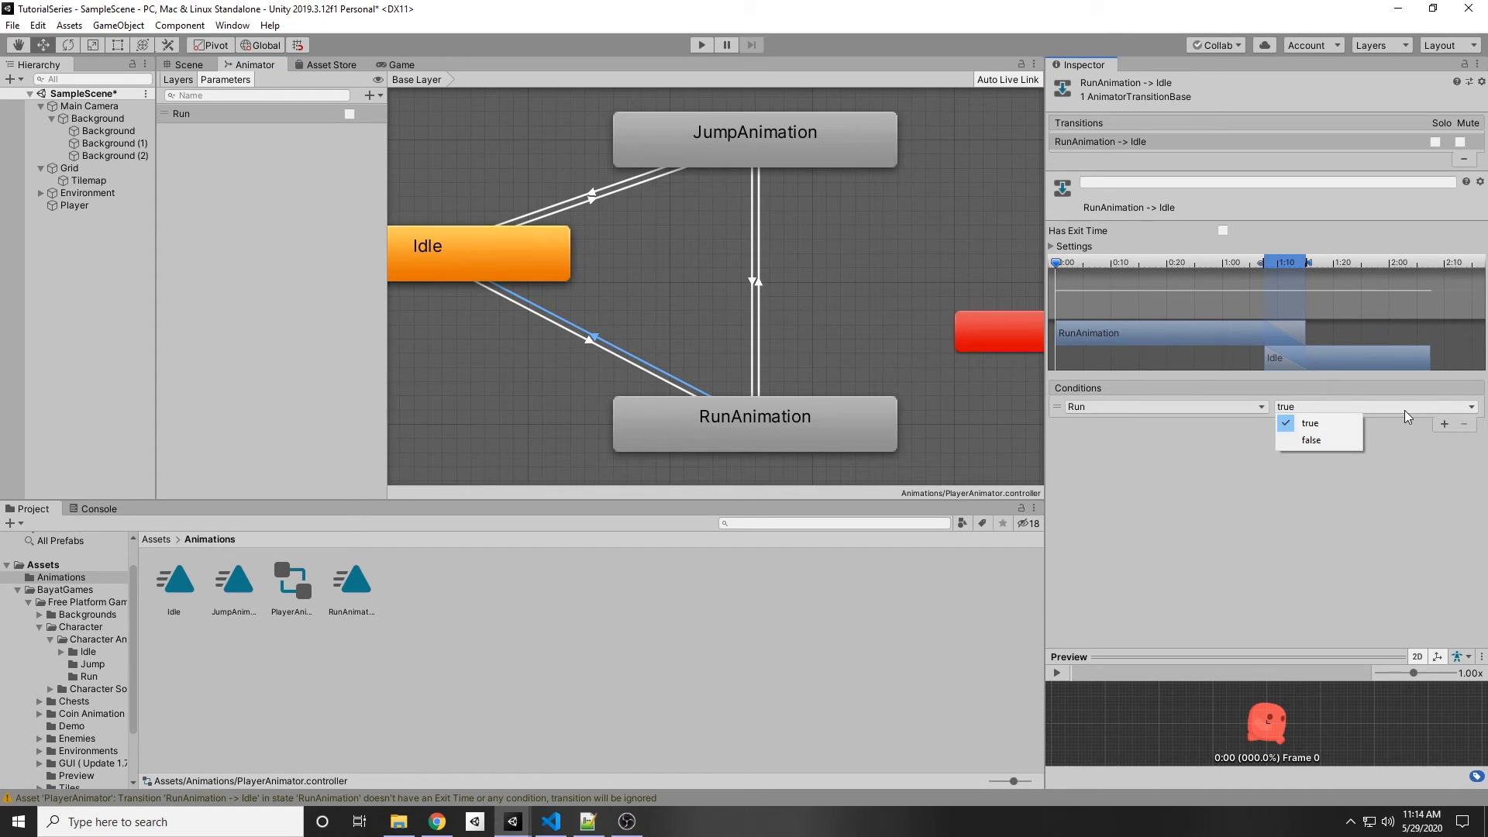
{"action": "left_click", "coordinate": [1318, 439]}
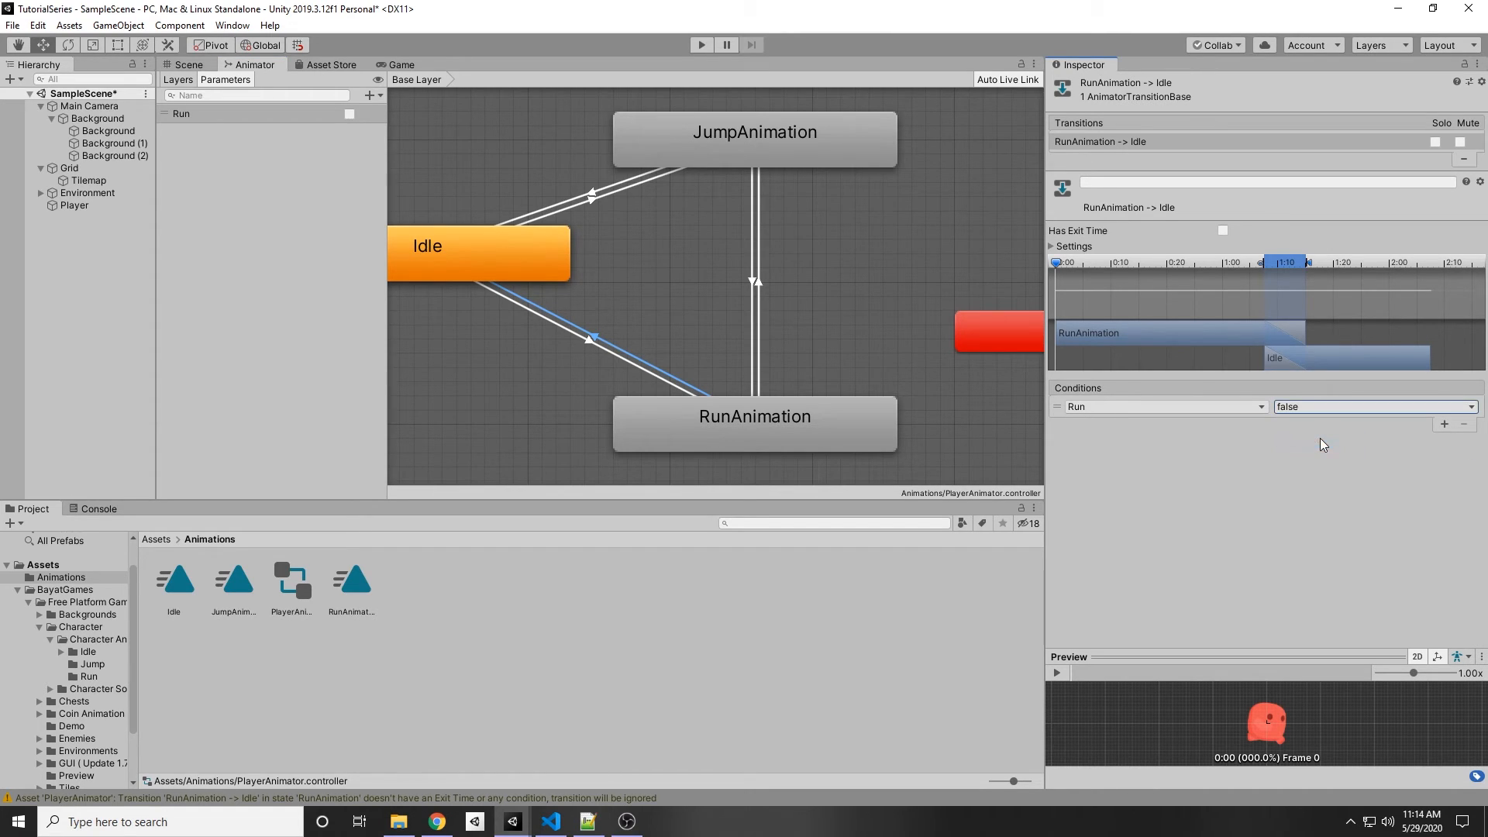
Step: Add a condition requiring Run to be true on the JumpAnimation to RunAnimation transition
{"action": "left_click", "coordinate": [736, 295]}
{"action": "left_click", "coordinate": [752, 282]}
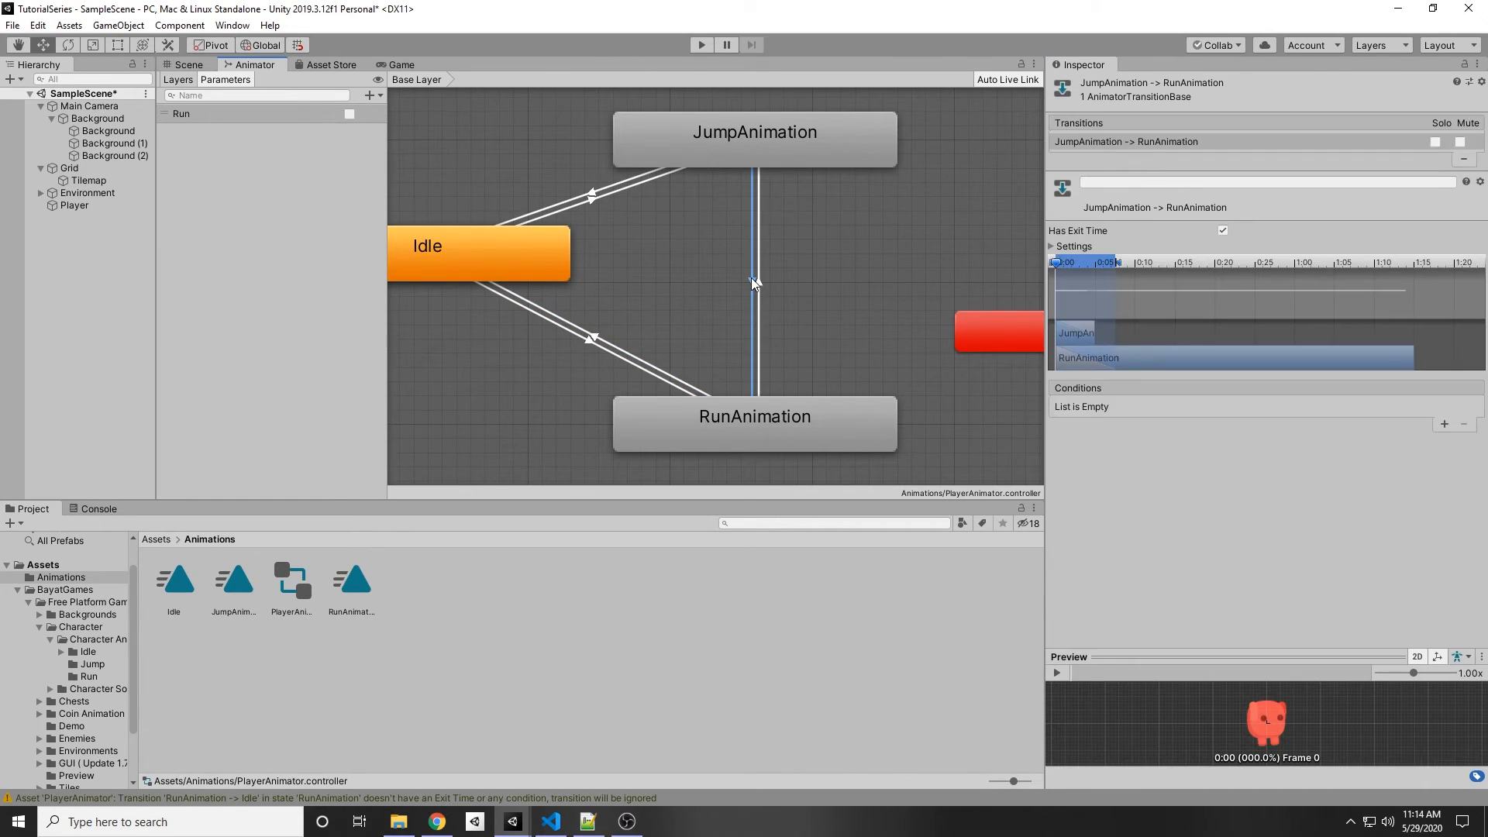
{"action": "left_click", "coordinate": [1443, 424]}
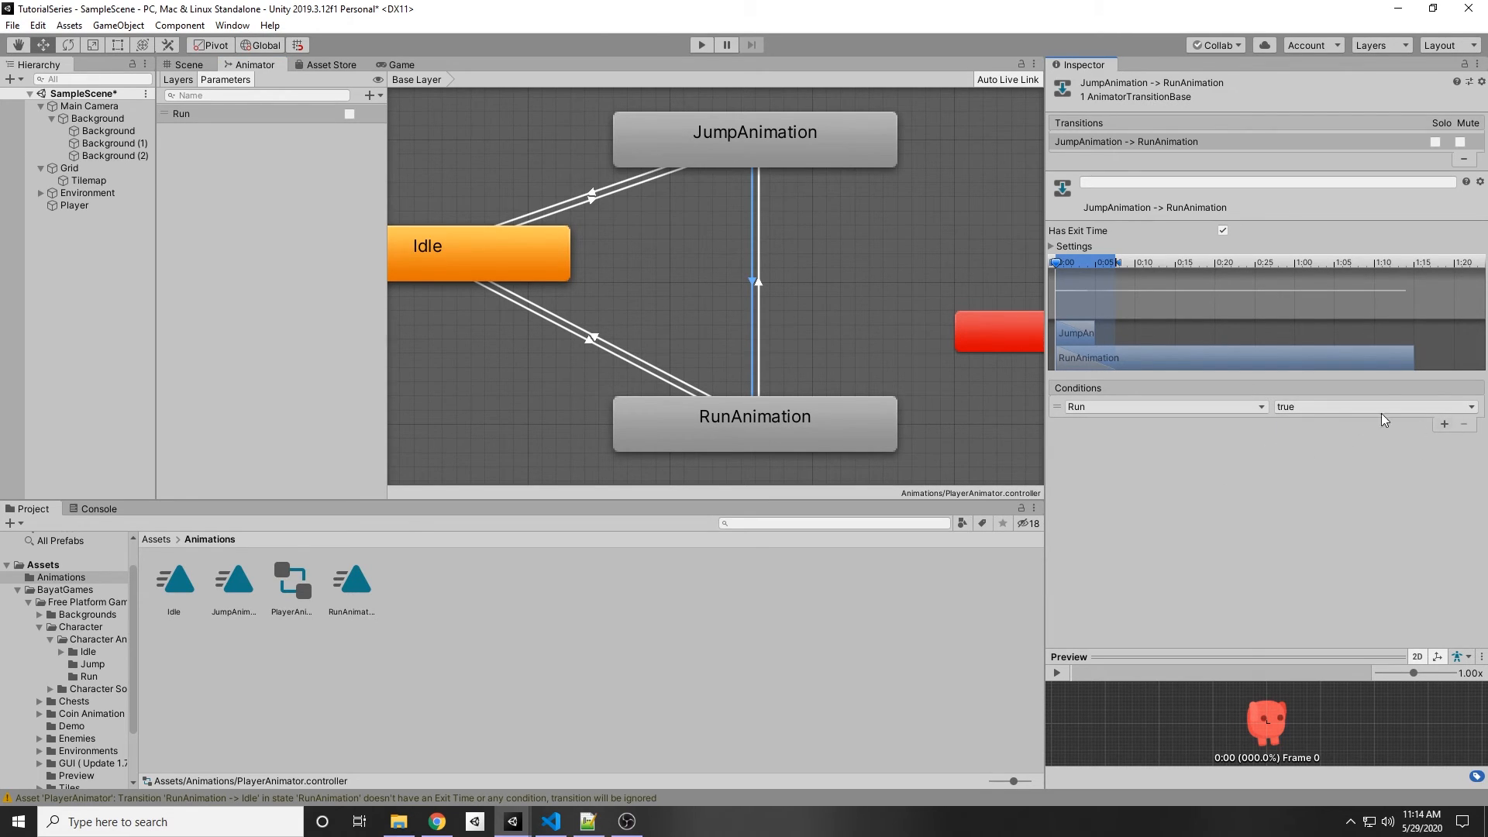
Step: Select the RunAnimation to JumpAnimation transition and add a Trigger parameter named Jump
{"action": "left_click", "coordinate": [758, 282]}
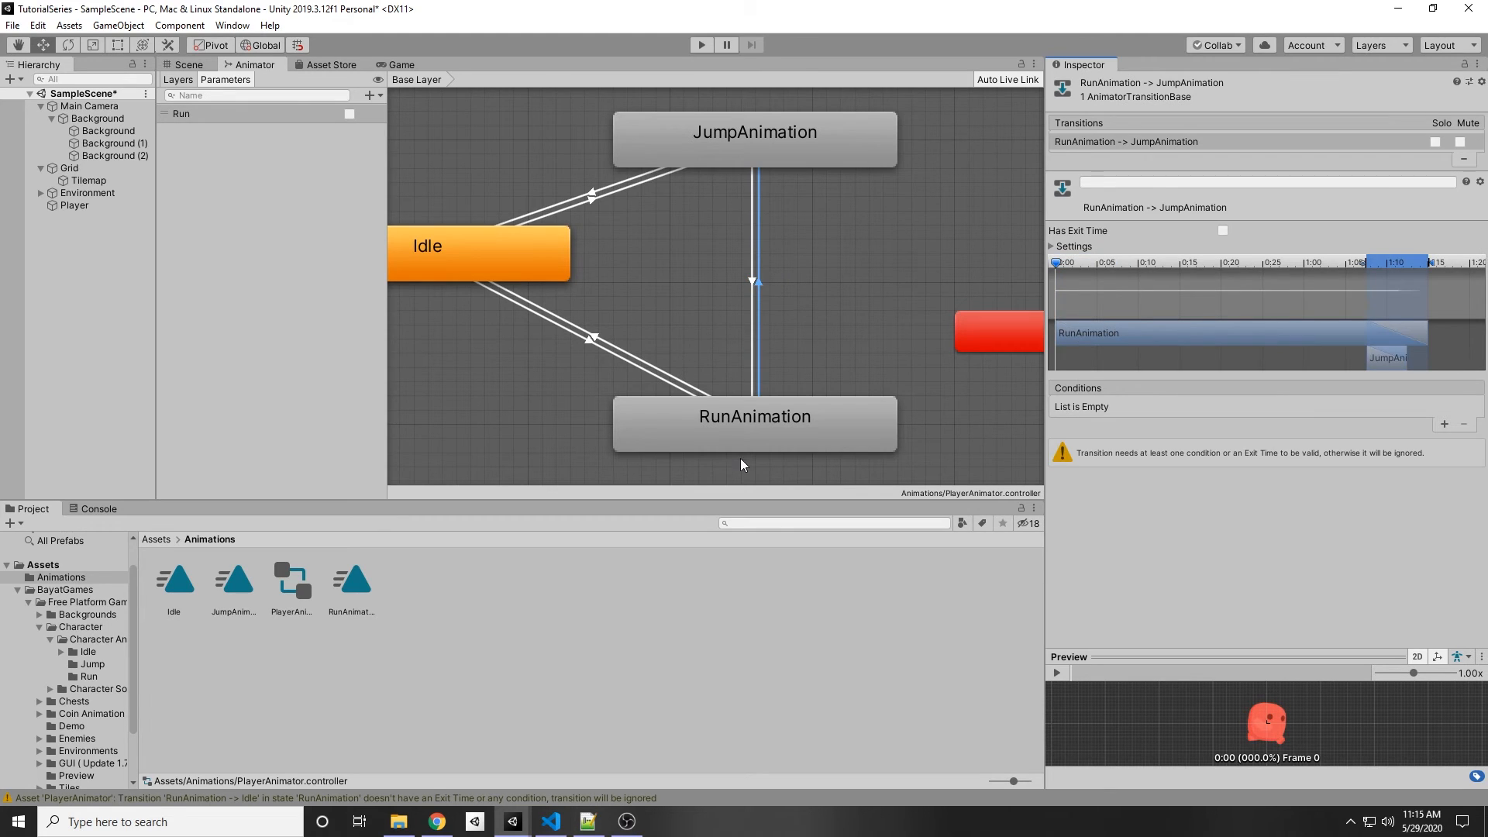
{"action": "left_click", "coordinate": [370, 99]}
{"action": "left_click", "coordinate": [410, 163]}
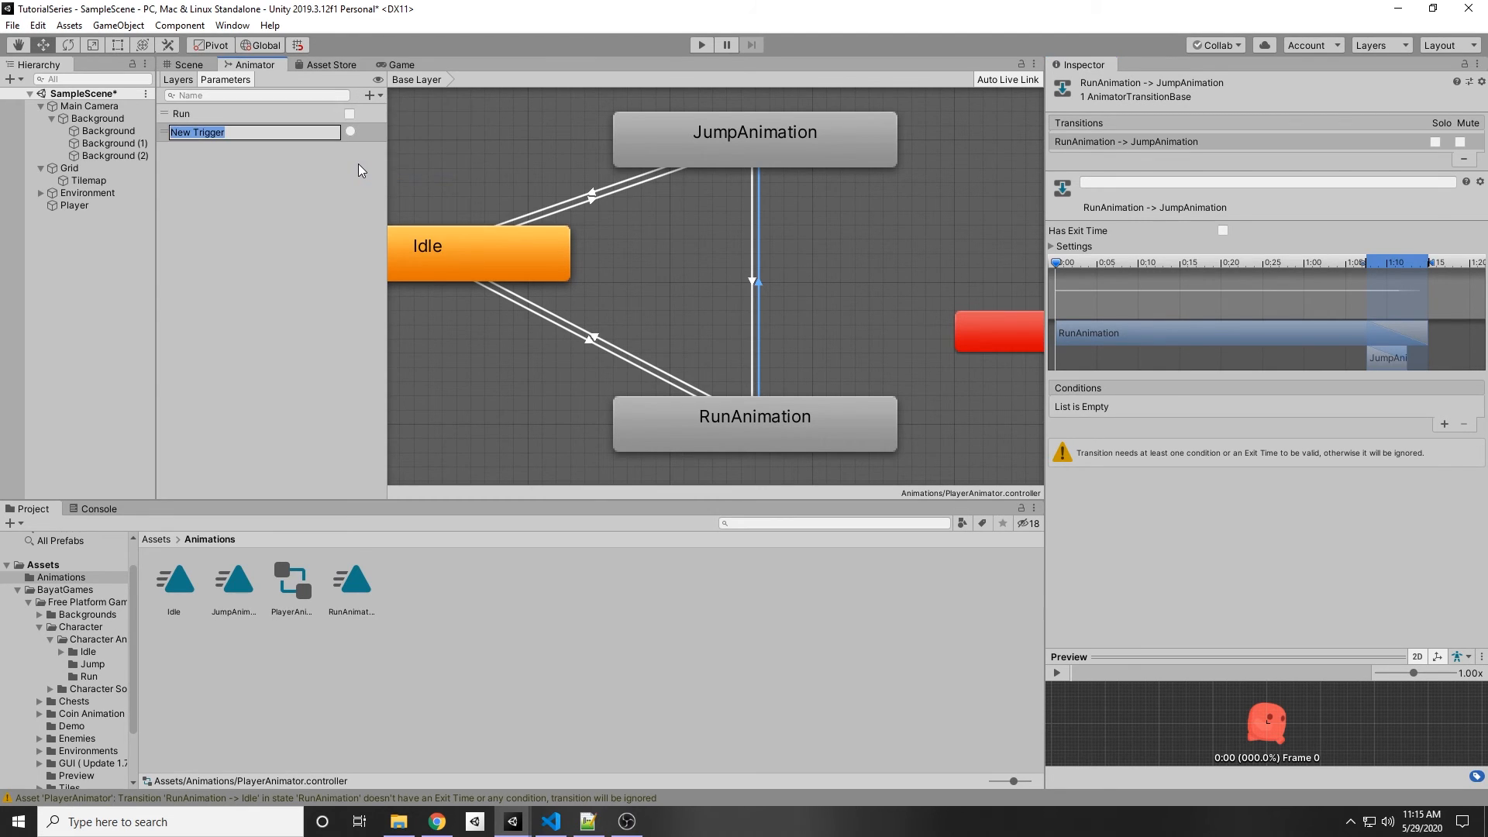
{"action": "type", "text": "Jump"}
{"action": "key", "text": "Return"}
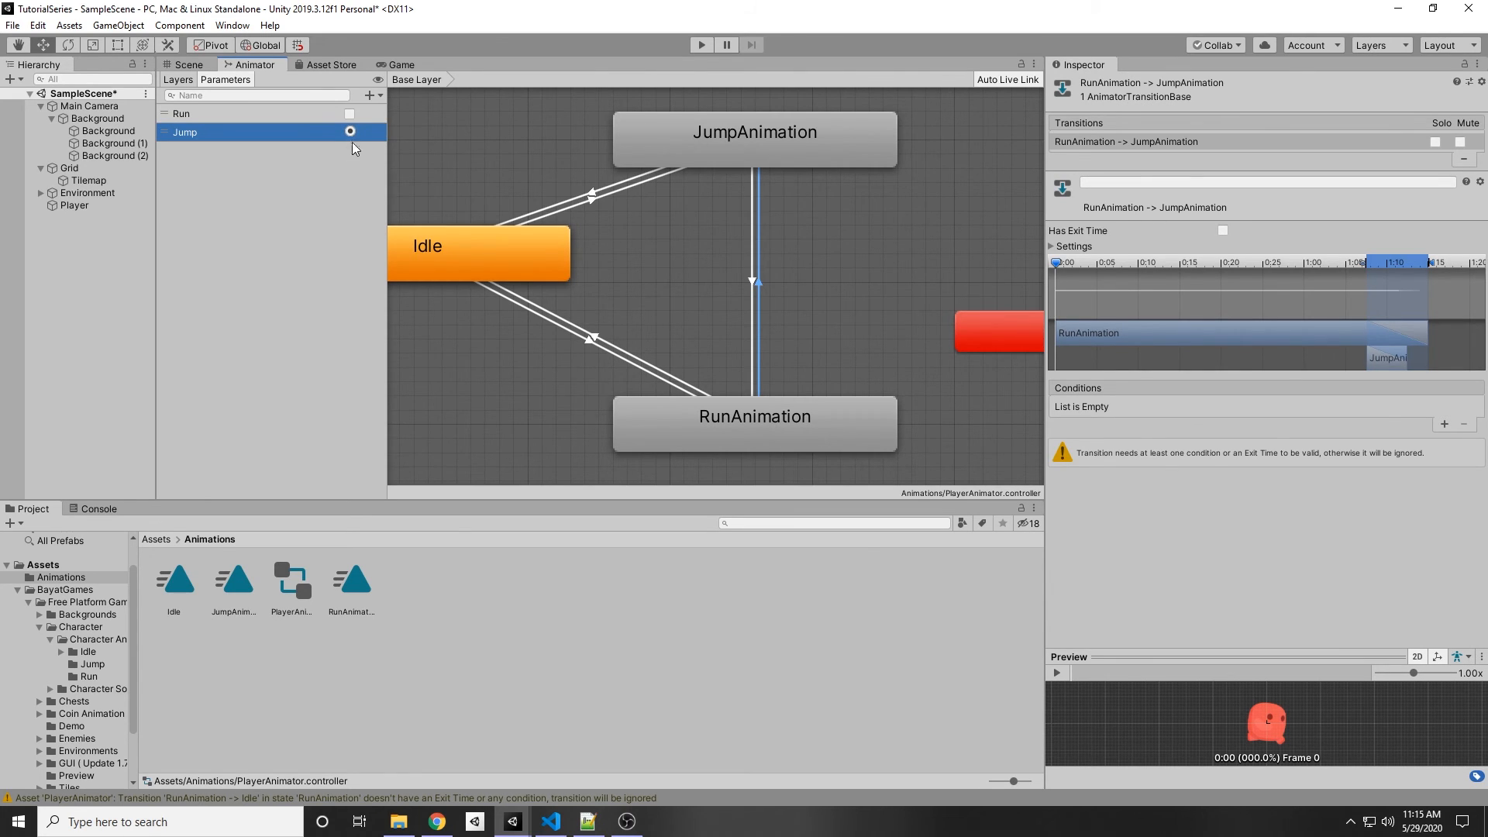
Step: Add a condition using the Jump trigger on the RunAnimation to JumpAnimation transition
{"action": "middle_click_drag", "start_coordinate": [805, 357], "coordinate": [799, 375]}
{"action": "scroll", "coordinate": [800, 375], "scroll_direction": "down", "scroll_amount": 4}
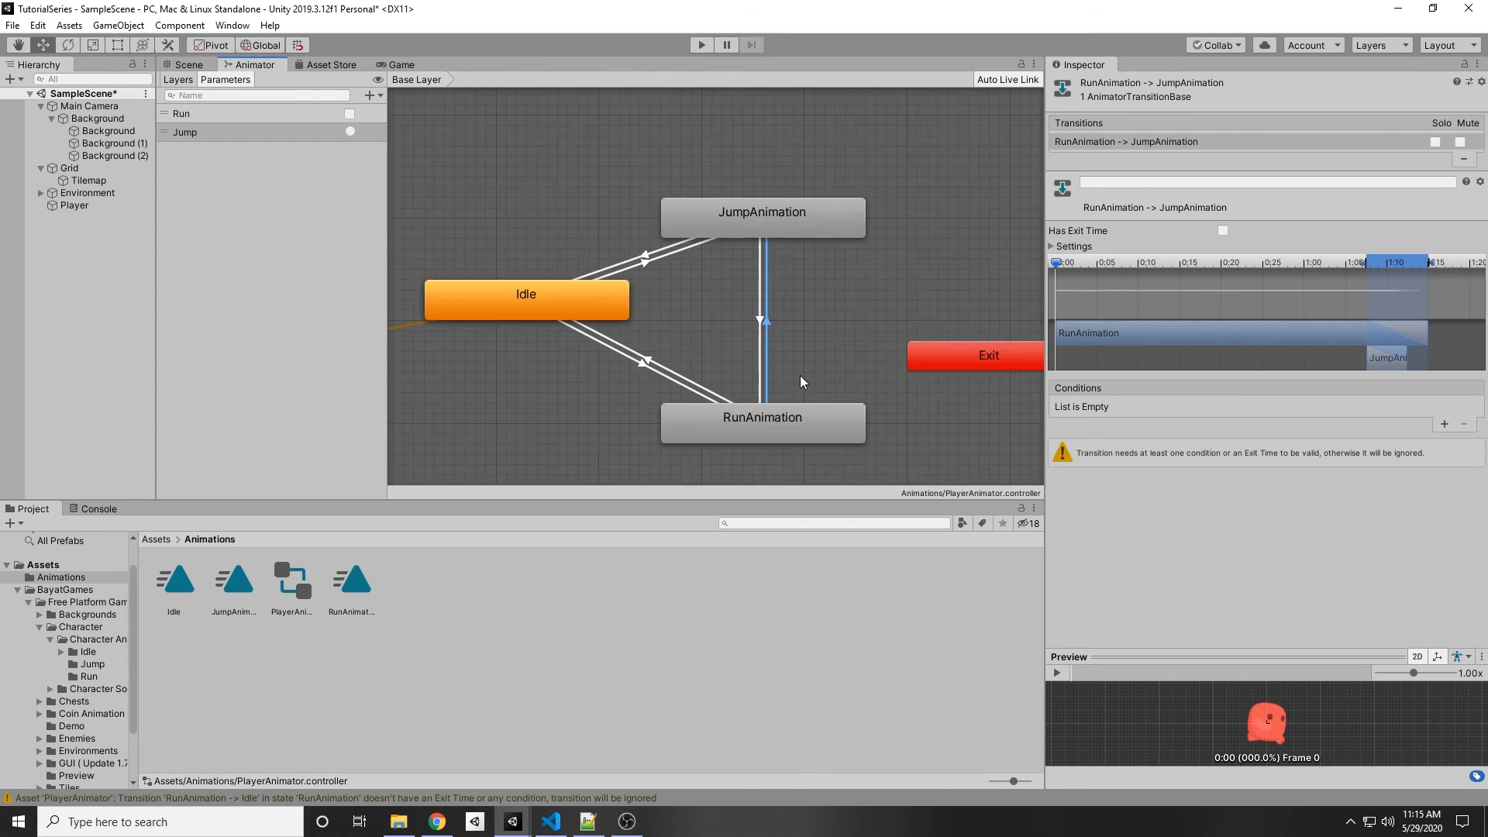
{"action": "scroll", "coordinate": [799, 375], "scroll_direction": "up", "scroll_amount": 5}
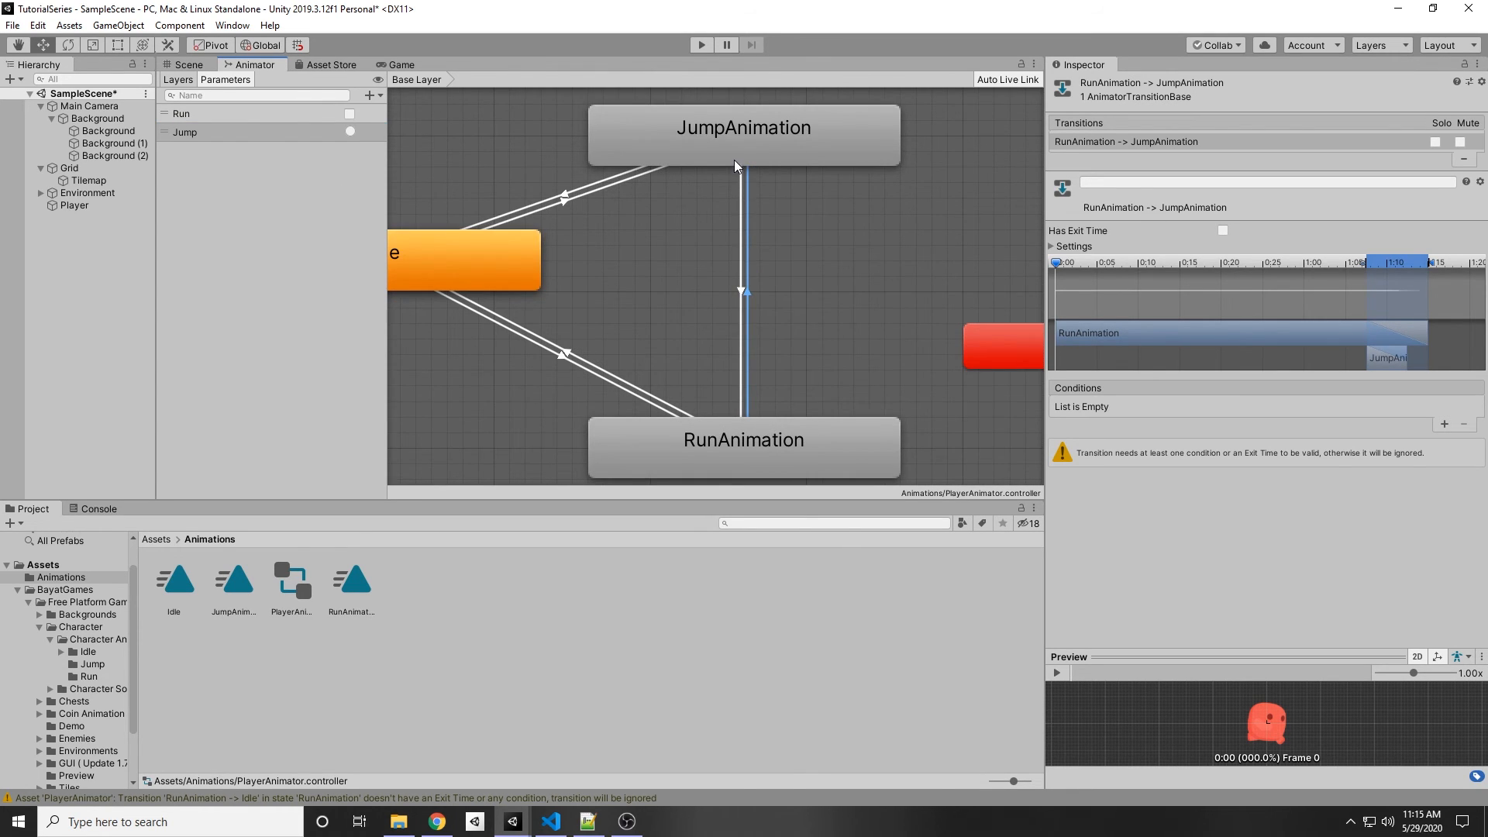
{"action": "left_click", "coordinate": [1446, 425]}
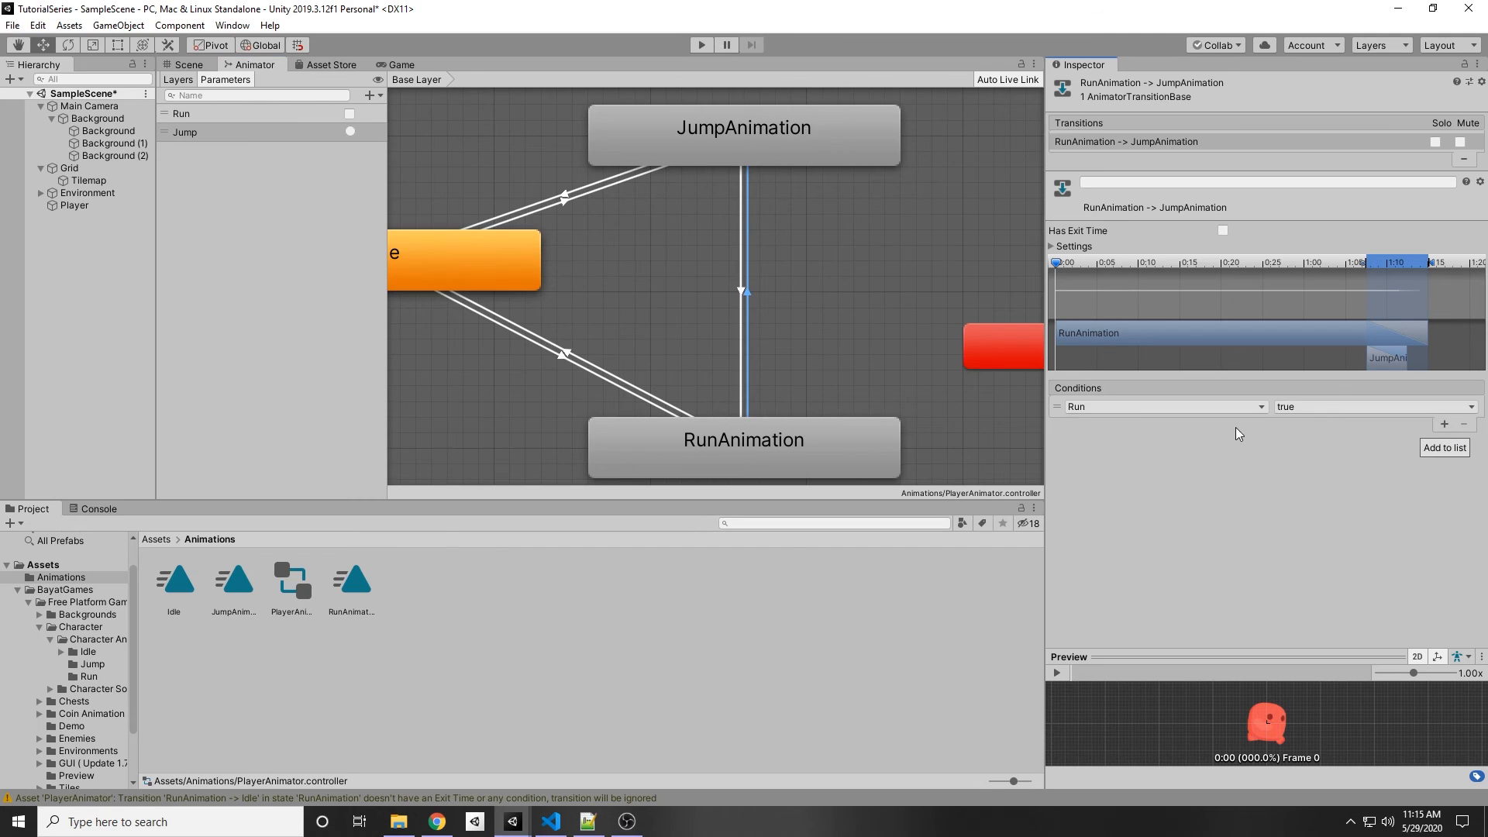
{"action": "left_click", "coordinate": [1194, 406]}
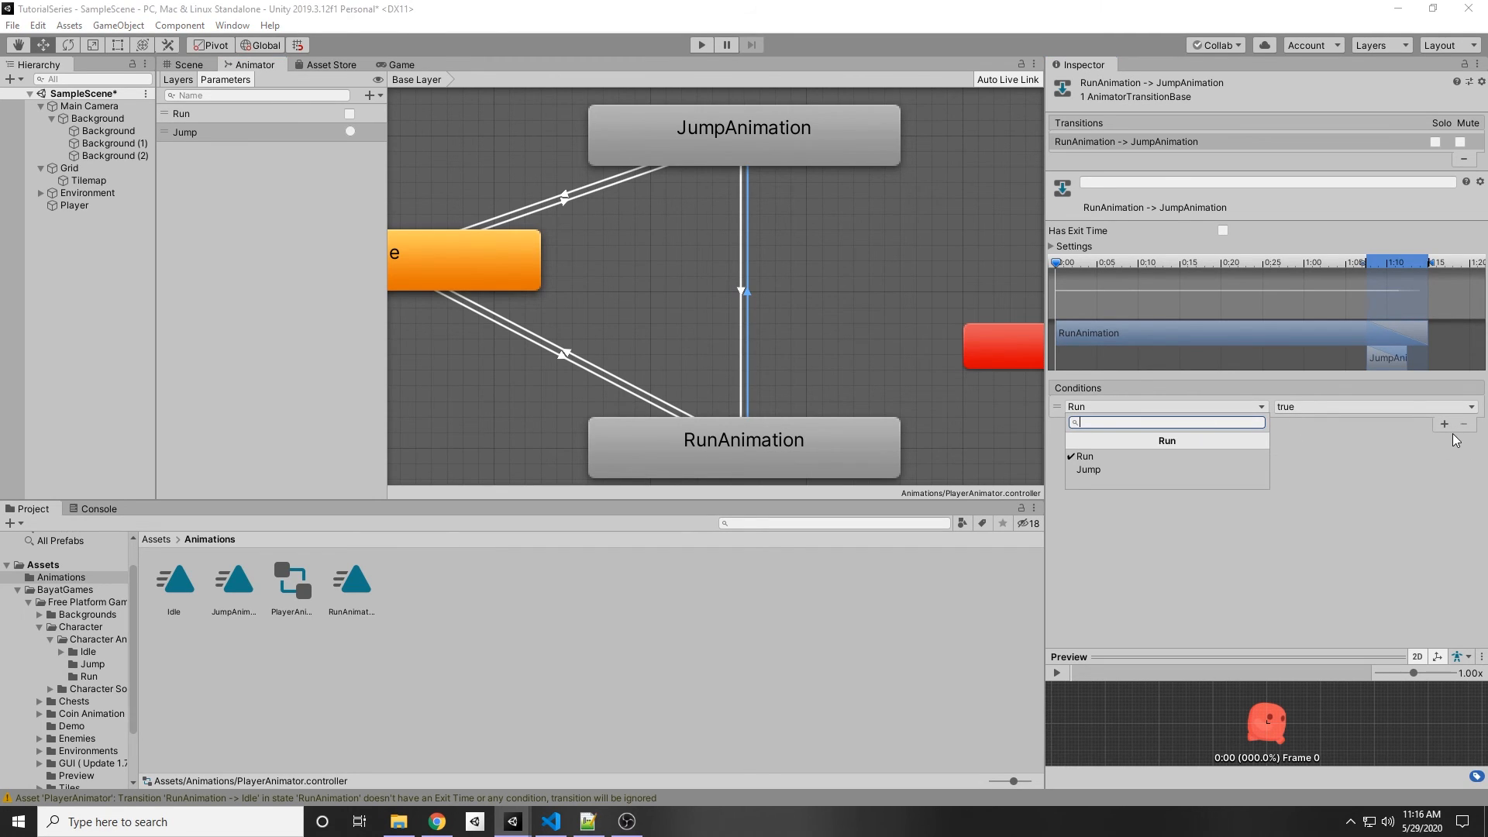
{"action": "left_click", "coordinate": [1100, 469]}
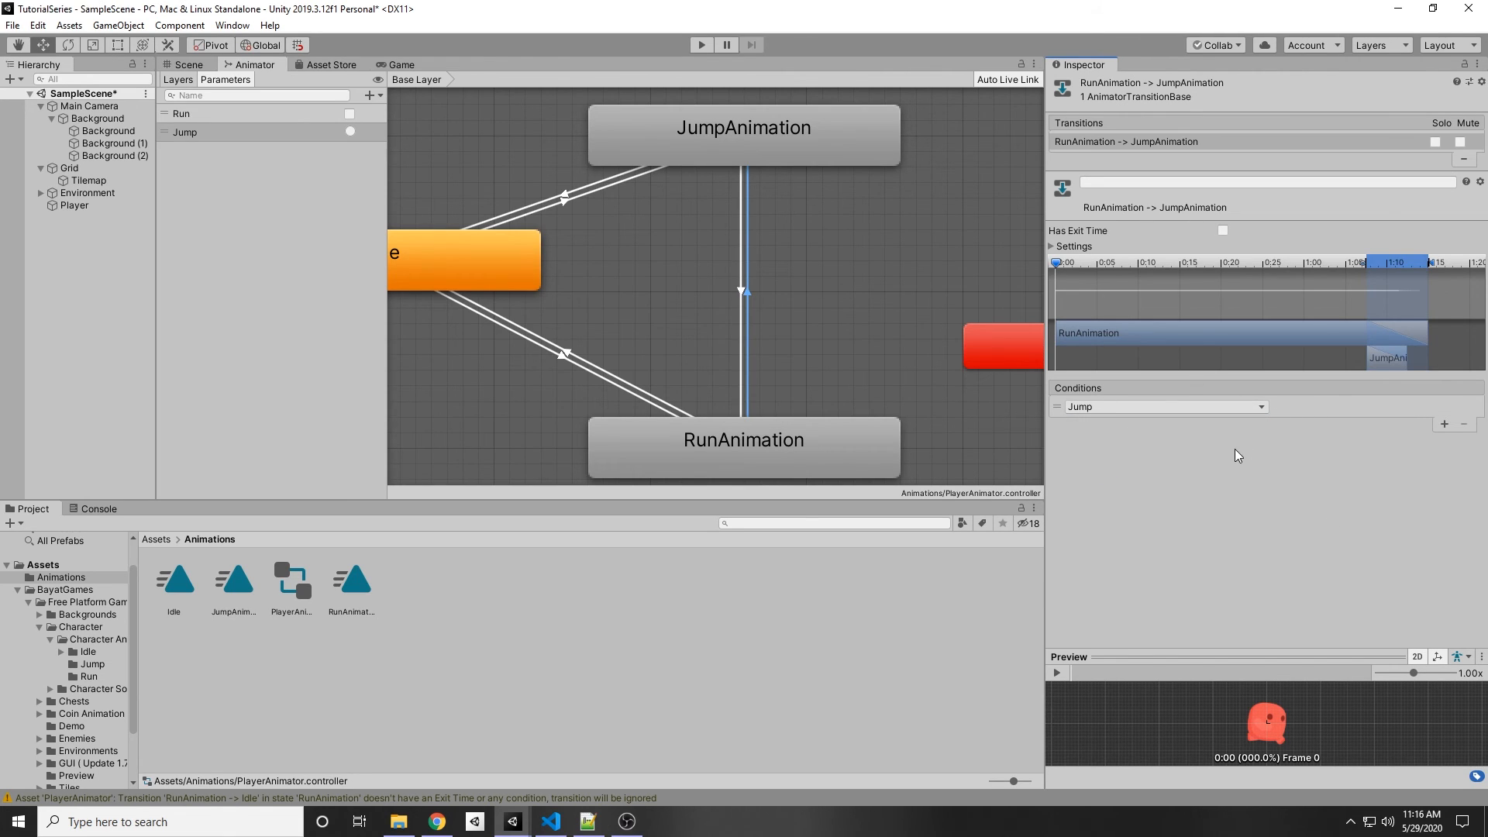
Step: Select the Idle to JumpAnimation transition and add a condition using the Jump trigger
{"action": "left_click", "coordinate": [565, 204]}
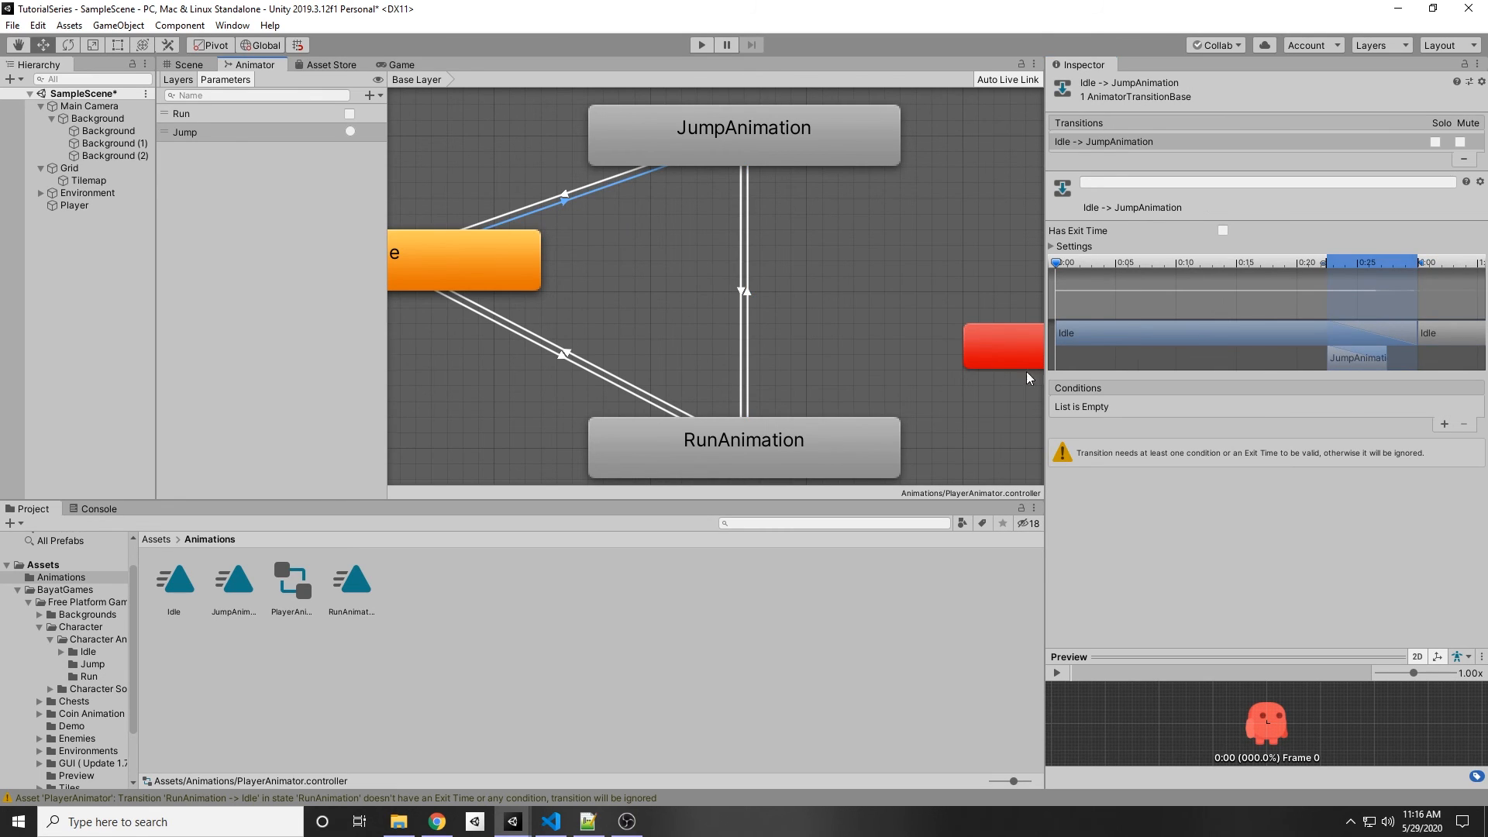
{"action": "left_click", "coordinate": [1443, 426]}
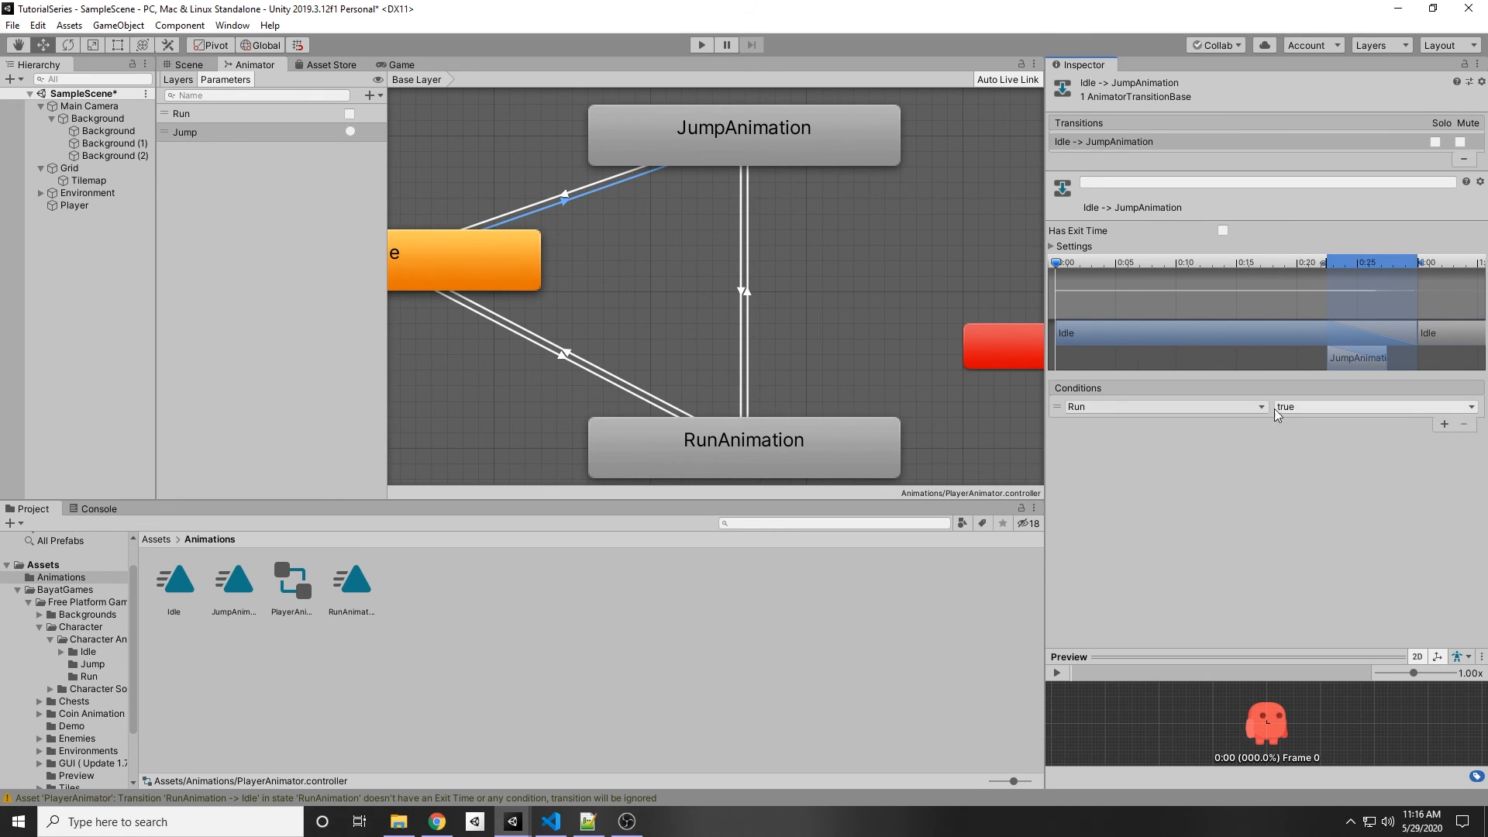
{"action": "left_click", "coordinate": [1225, 406]}
{"action": "left_click", "coordinate": [1215, 469]}
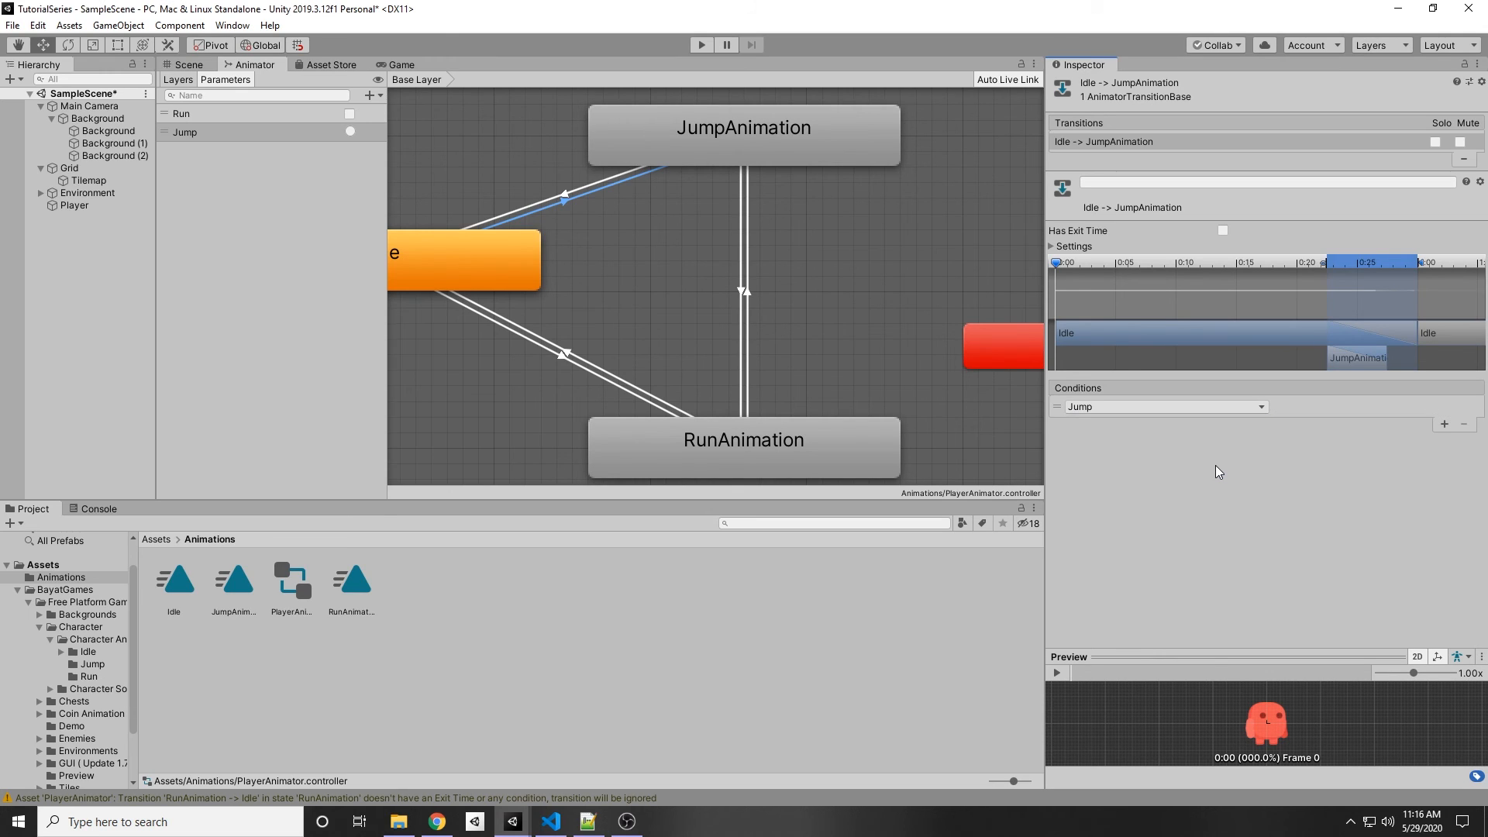
Step: Deselect the transition in the Animator graph and save the scene
{"action": "left_click", "coordinate": [895, 310]}
{"action": "scroll", "coordinate": [831, 205], "scroll_direction": "down", "scroll_amount": 5}
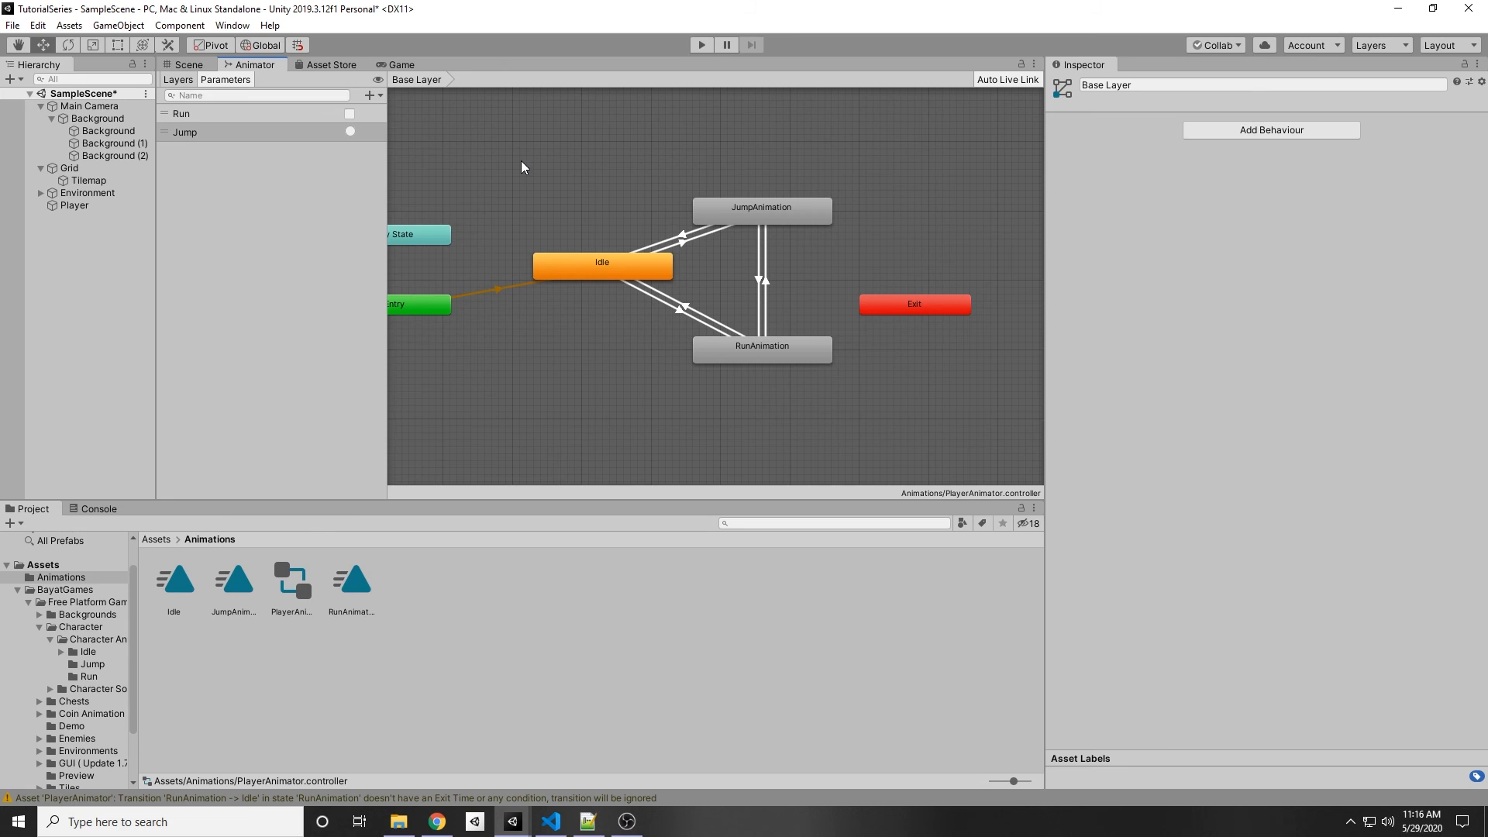
{"action": "key", "text": "ctrl+s"}
Step: Switch to the Scene view and zoom in on the player character
{"action": "left_click", "coordinate": [195, 67]}
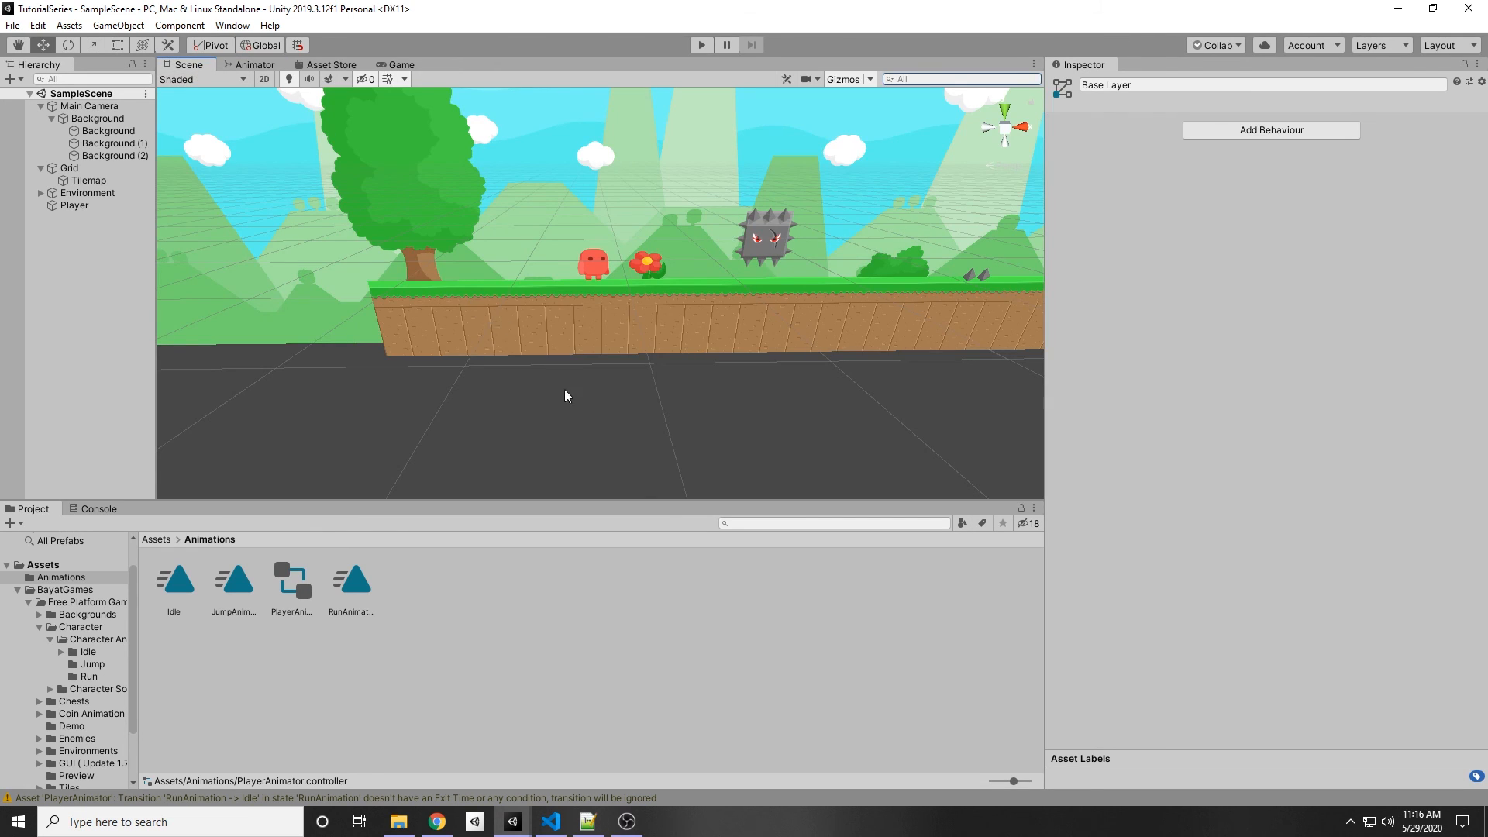
{"action": "scroll", "coordinate": [634, 485], "scroll_direction": "up", "scroll_amount": 10}
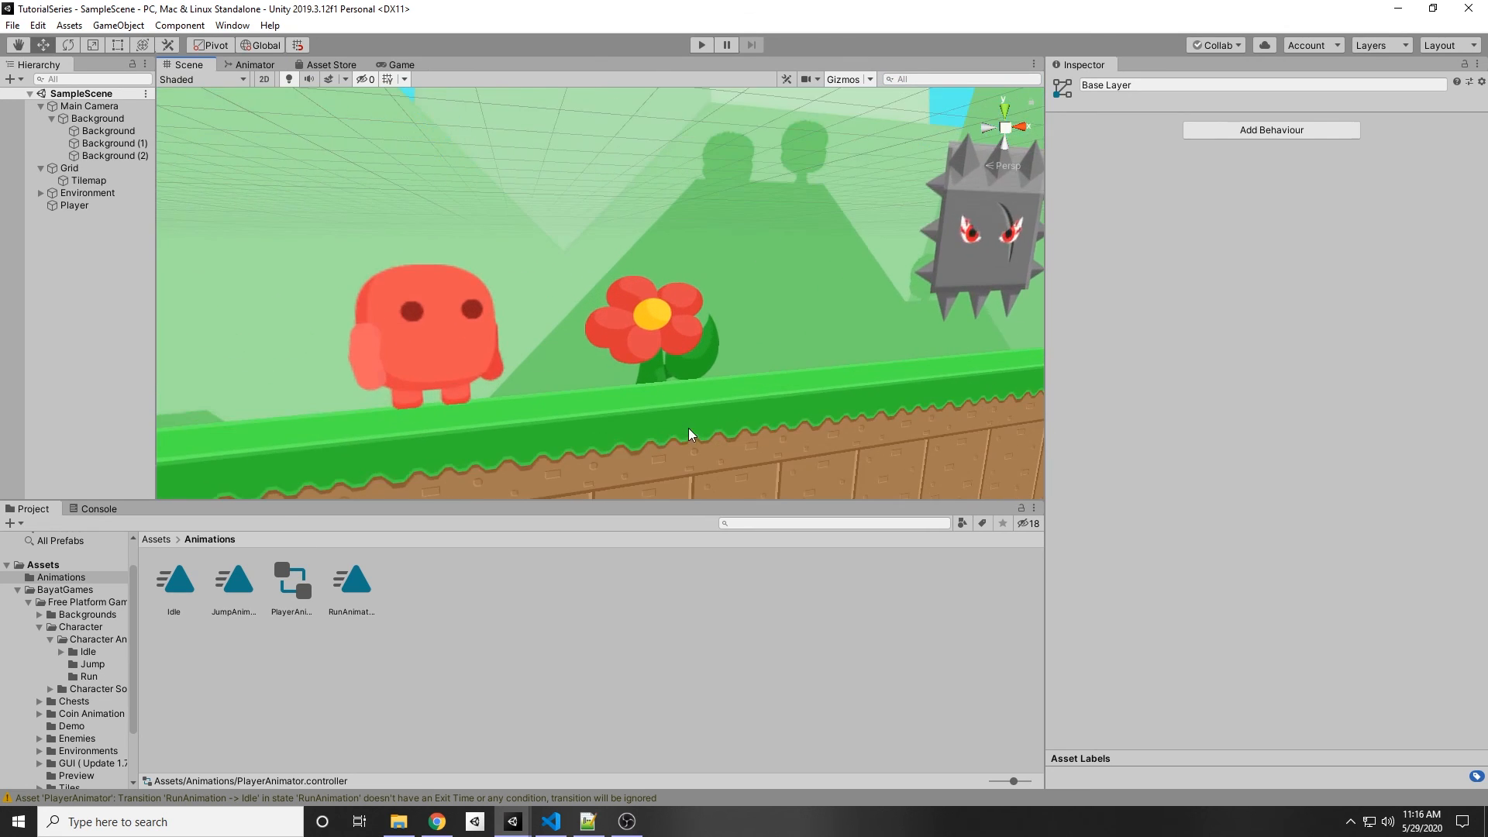
{"action": "scroll", "coordinate": [689, 425], "scroll_direction": "up", "scroll_amount": 4}
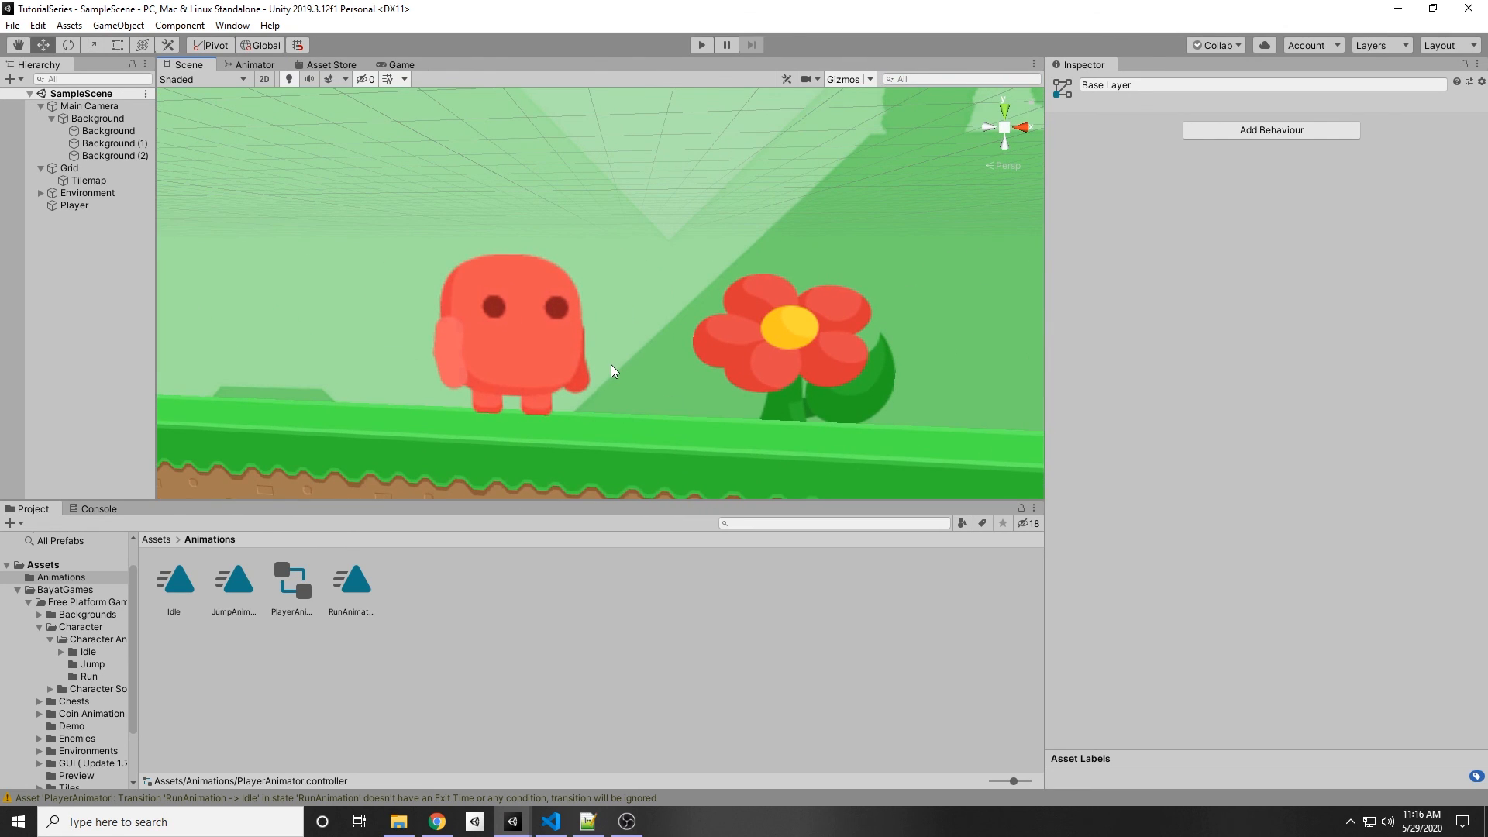